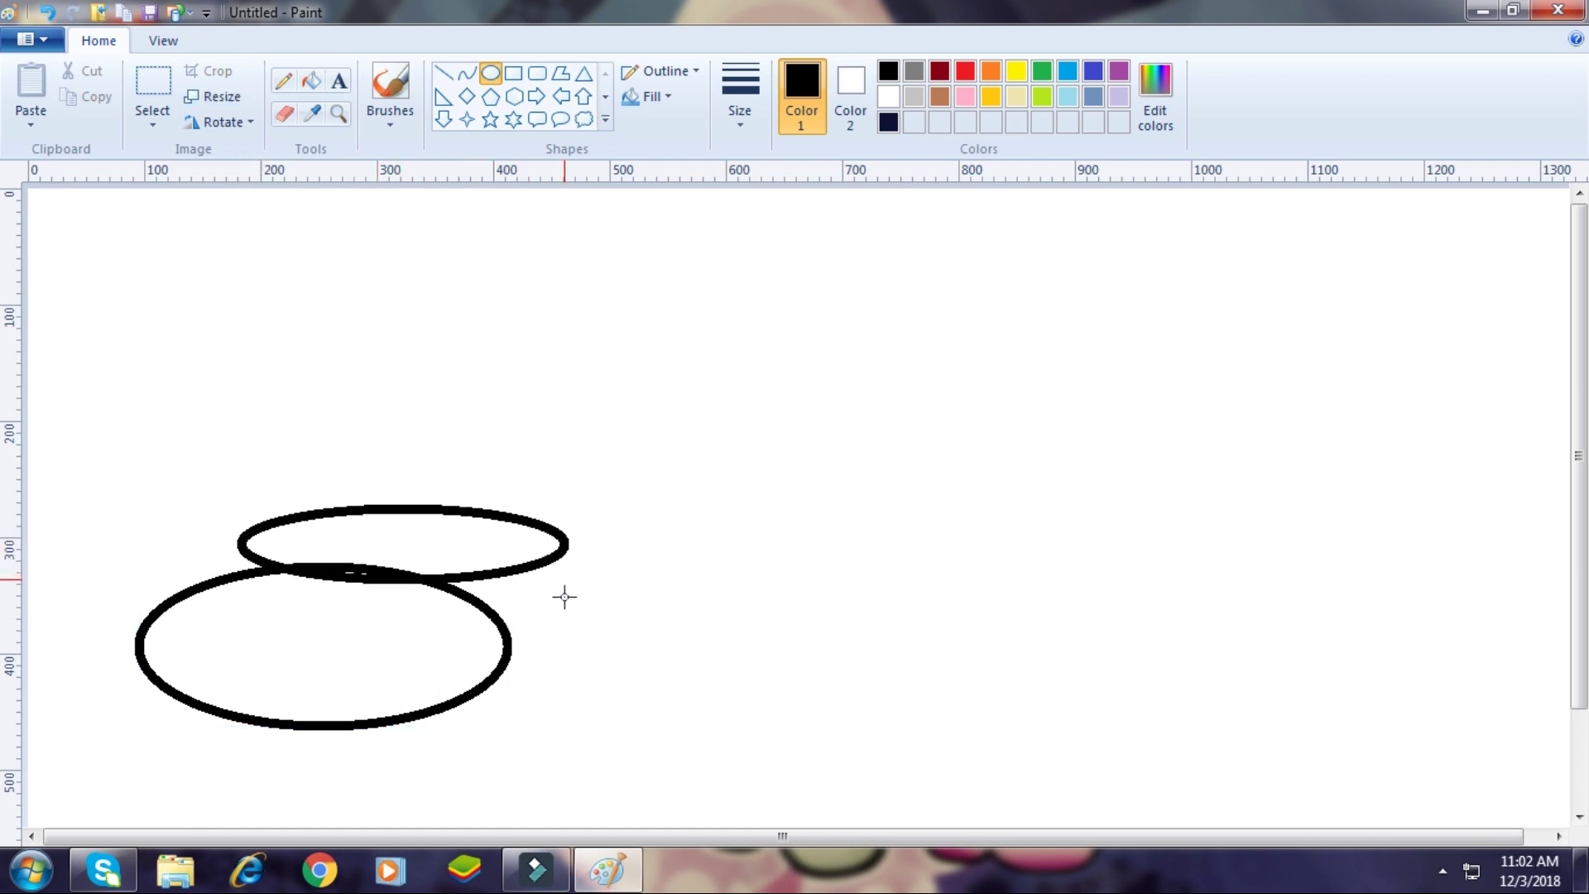
Center the flatter ellipse over the top of the large ellipse and erase their overlapping arcs.
drag(393, 577, 334, 579)
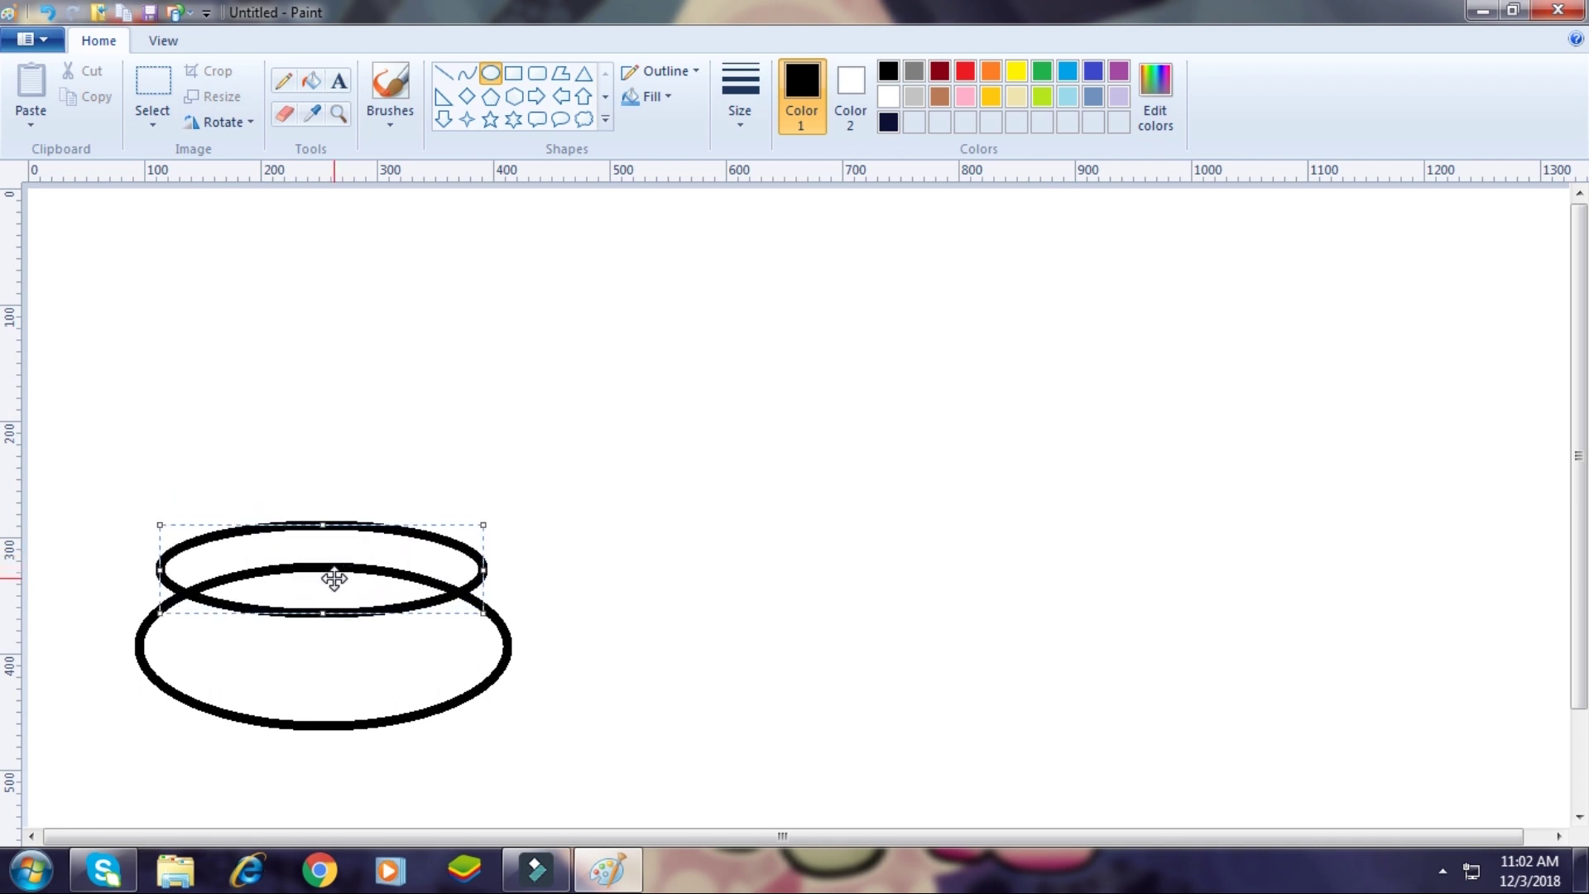
click(311, 80)
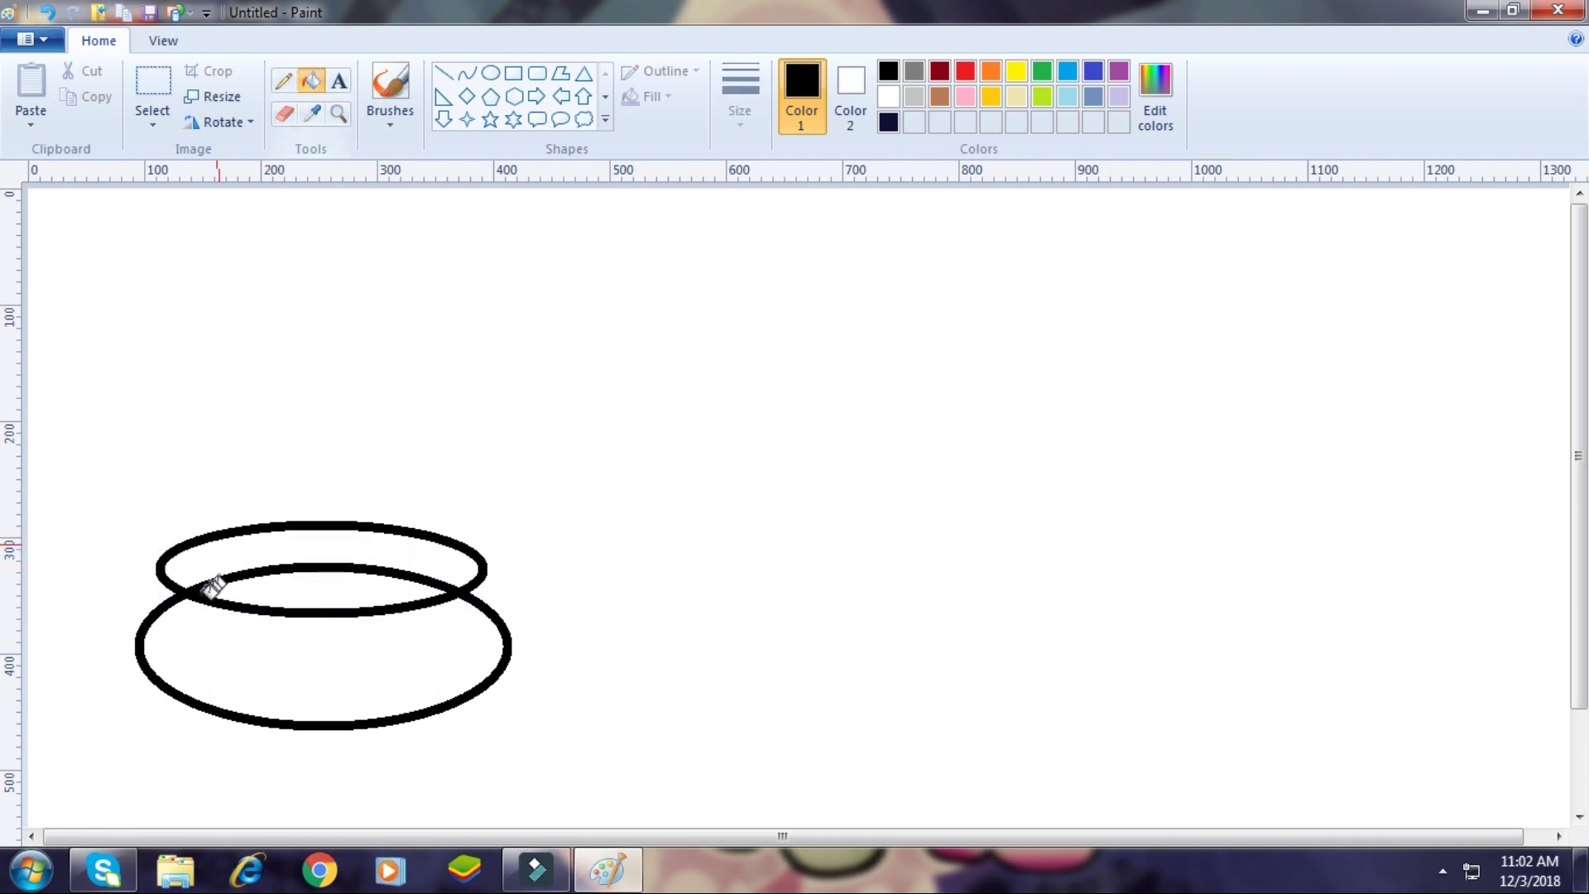
click(277, 111)
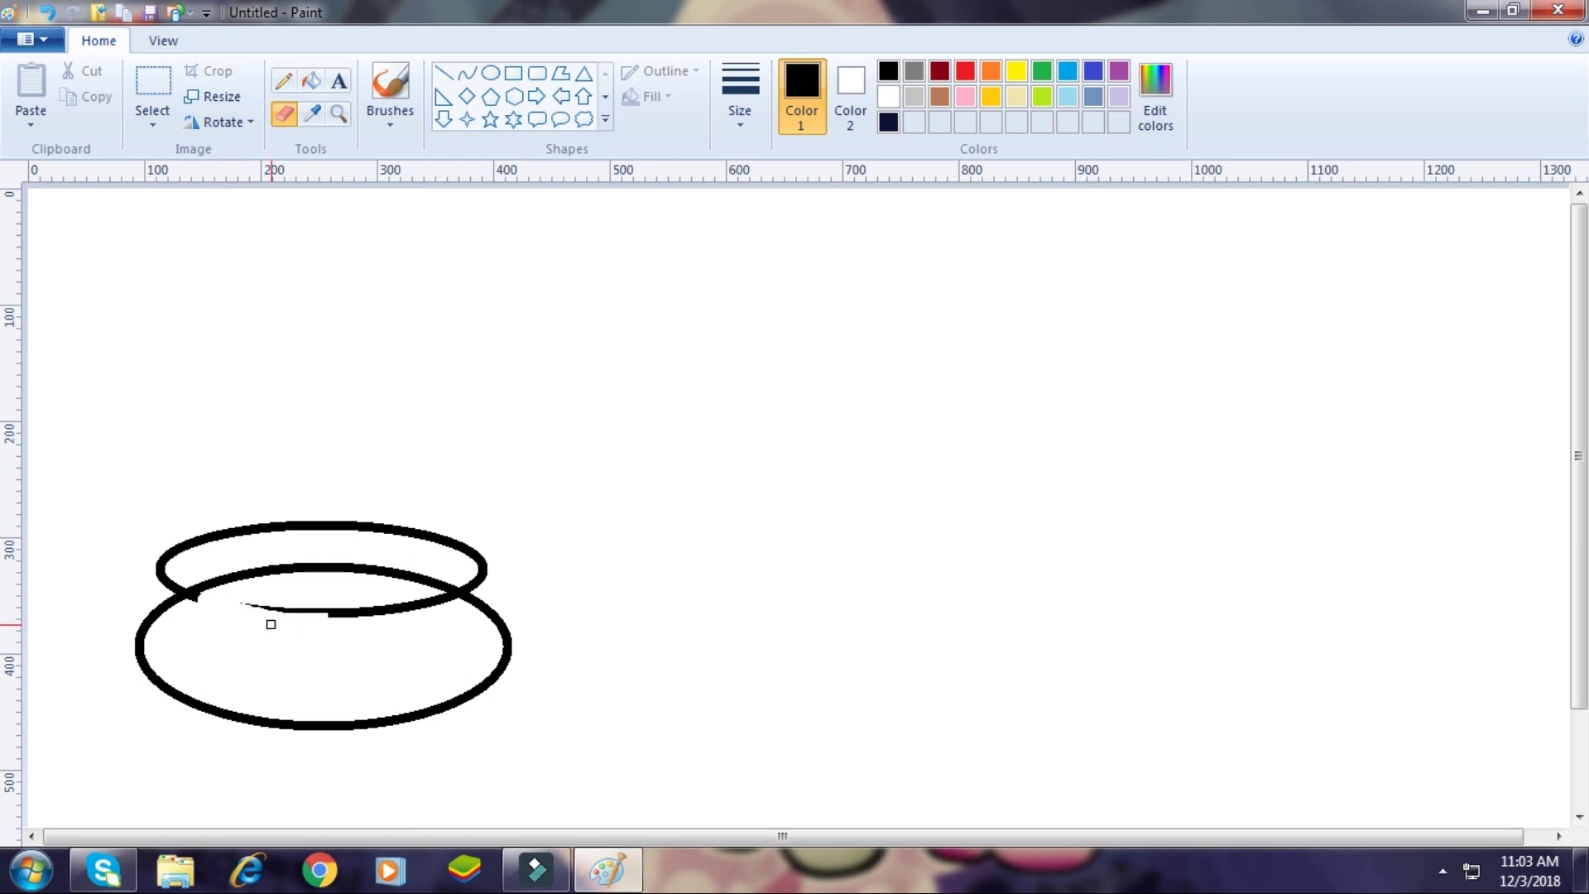
drag(285, 610, 418, 613)
drag(403, 603, 232, 605)
drag(383, 610, 423, 613)
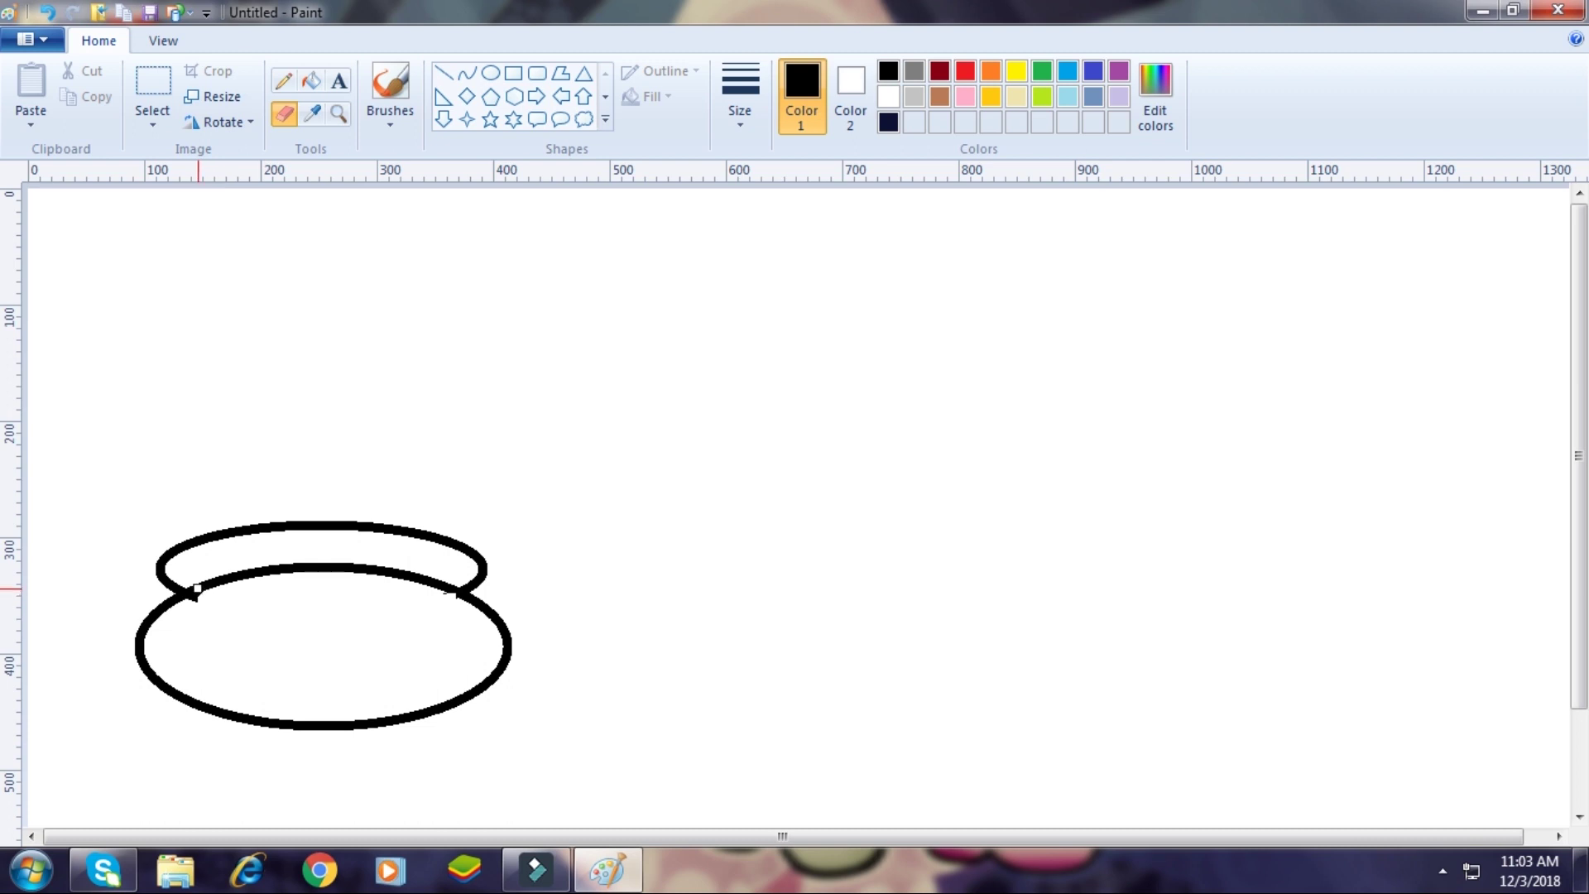
mouse_move(196, 588)
mouse_down()
mouse_move(386, 563)
mouse_move(449, 586)
mouse_move(455, 606)
mouse_move(406, 571)
mouse_move(336, 570)
mouse_move(410, 577)
mouse_up()
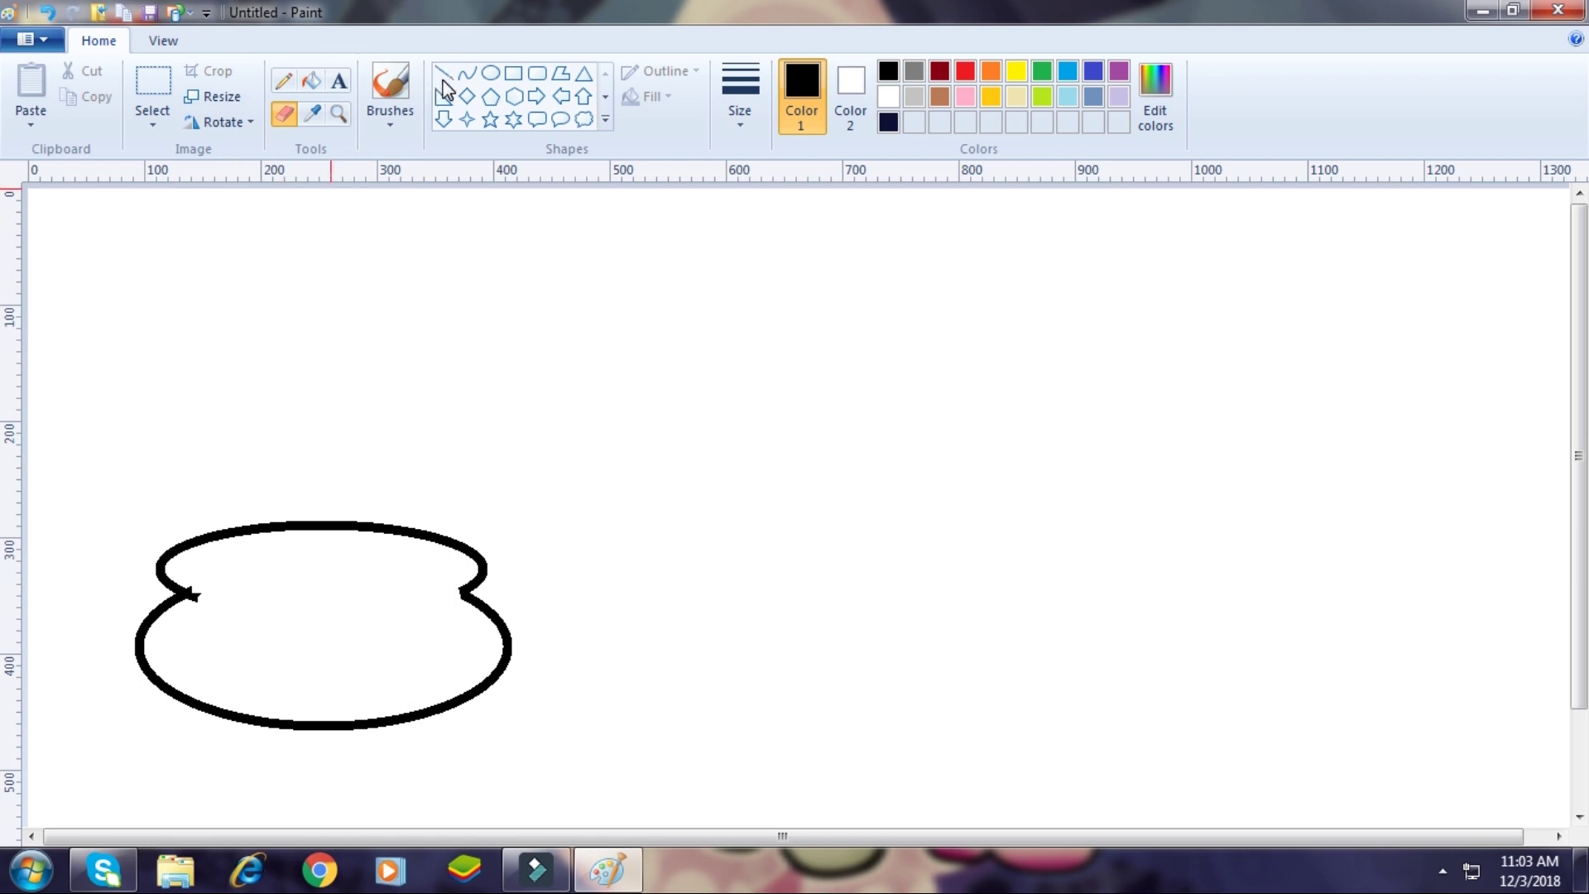
Draw a slightly downward-bowed curve between the two side notches to separate the base from the section above it.
click(467, 74)
drag(188, 596, 460, 594)
drag(320, 604, 322, 611)
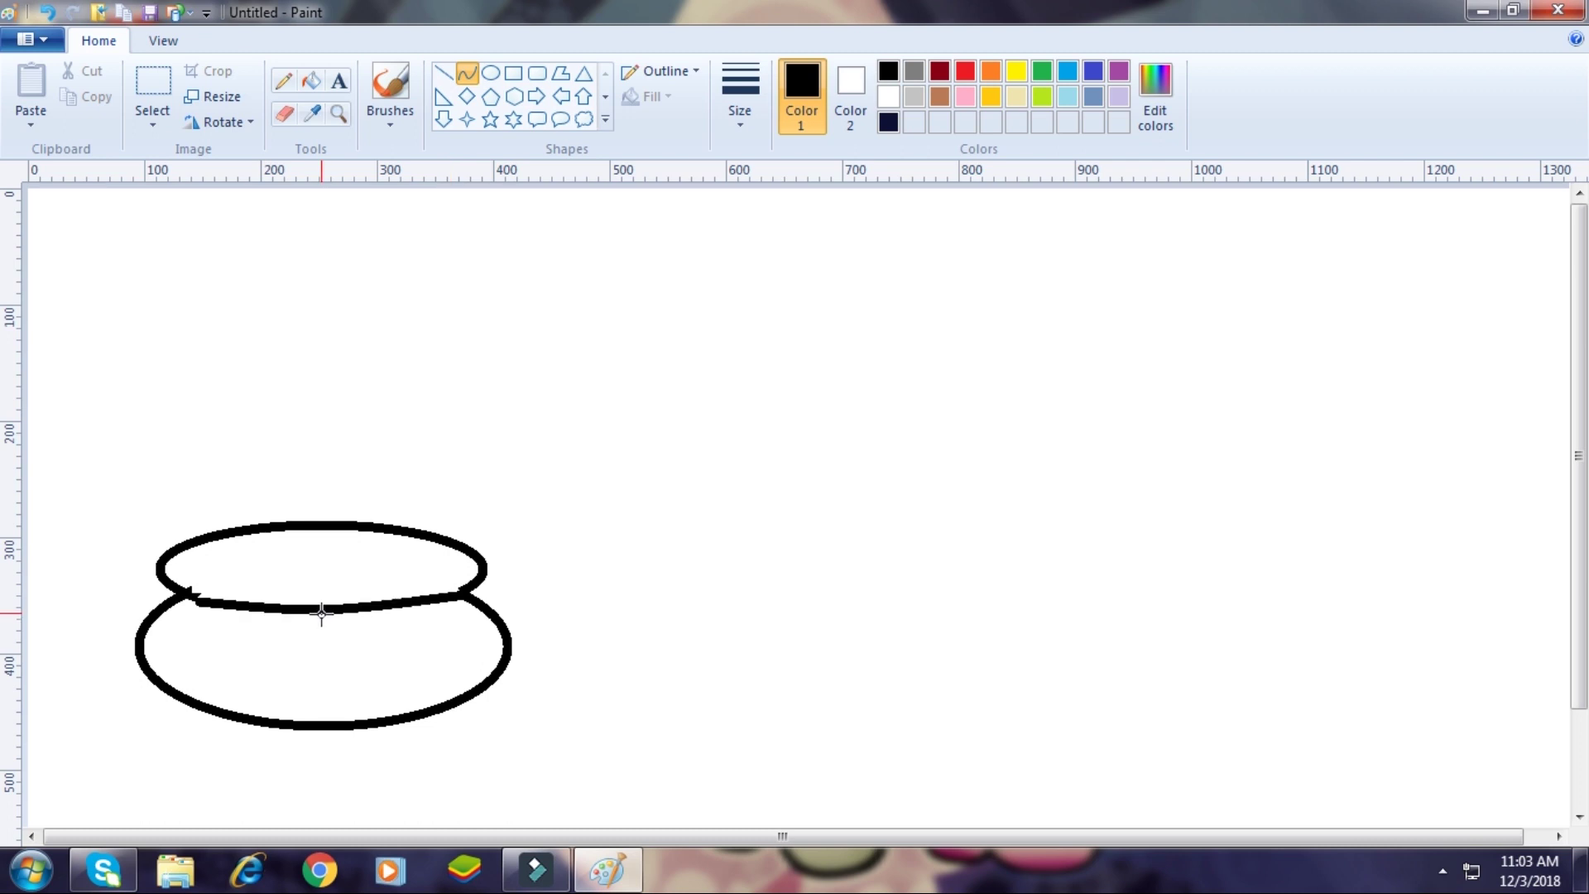
click(322, 614)
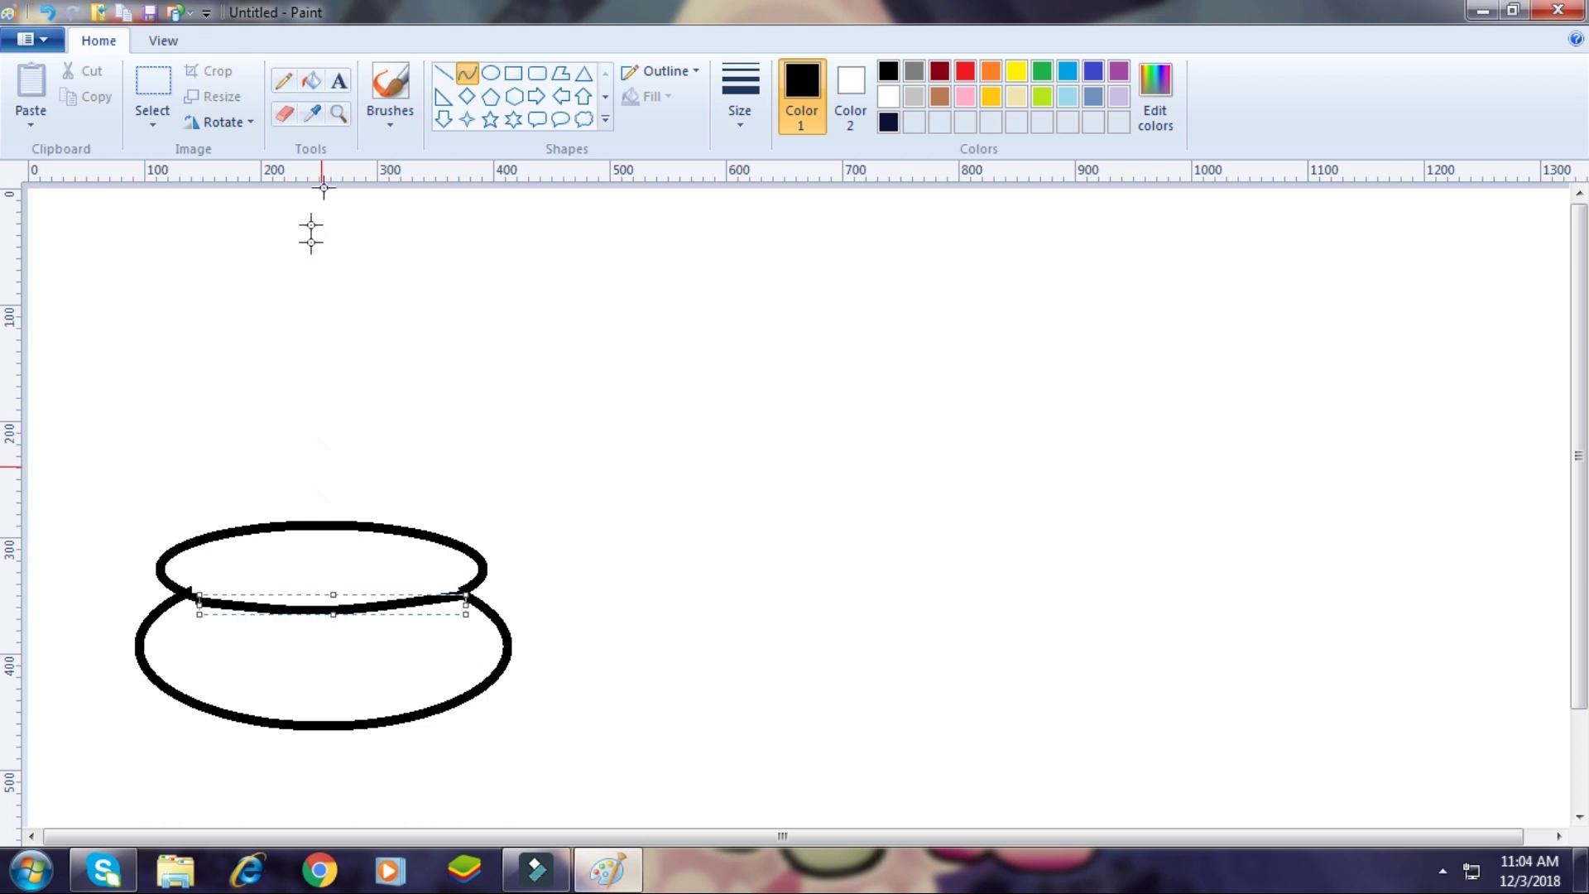
Draw an ellipse about 235 pixels wide overlapping the top of the middle section and erase most of the overlapping arcs.
click(489, 75)
drag(185, 426, 461, 556)
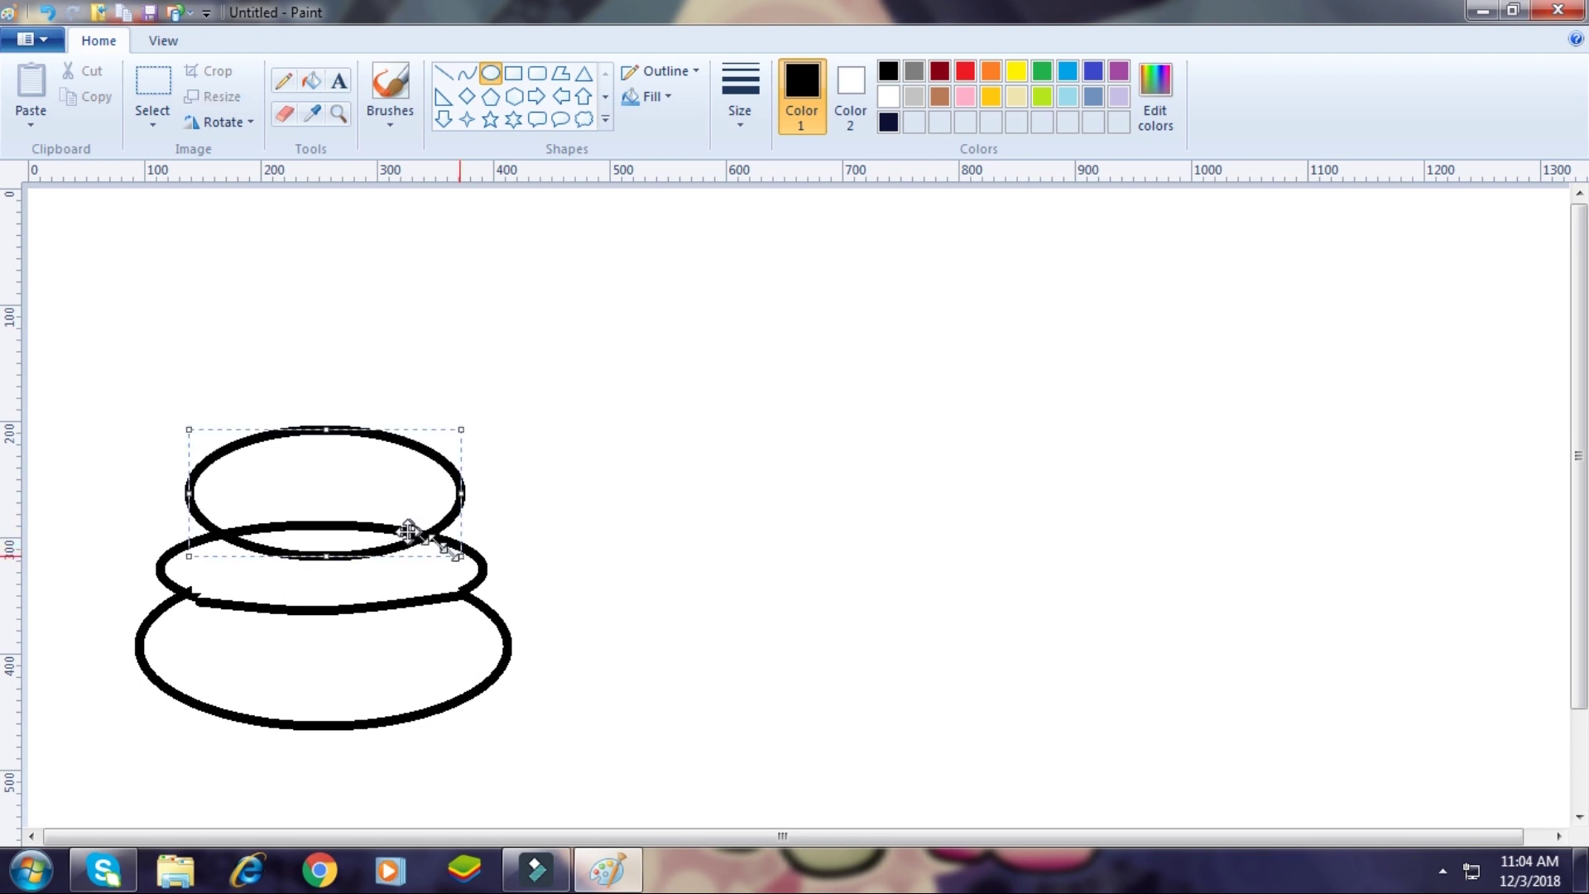
click(284, 113)
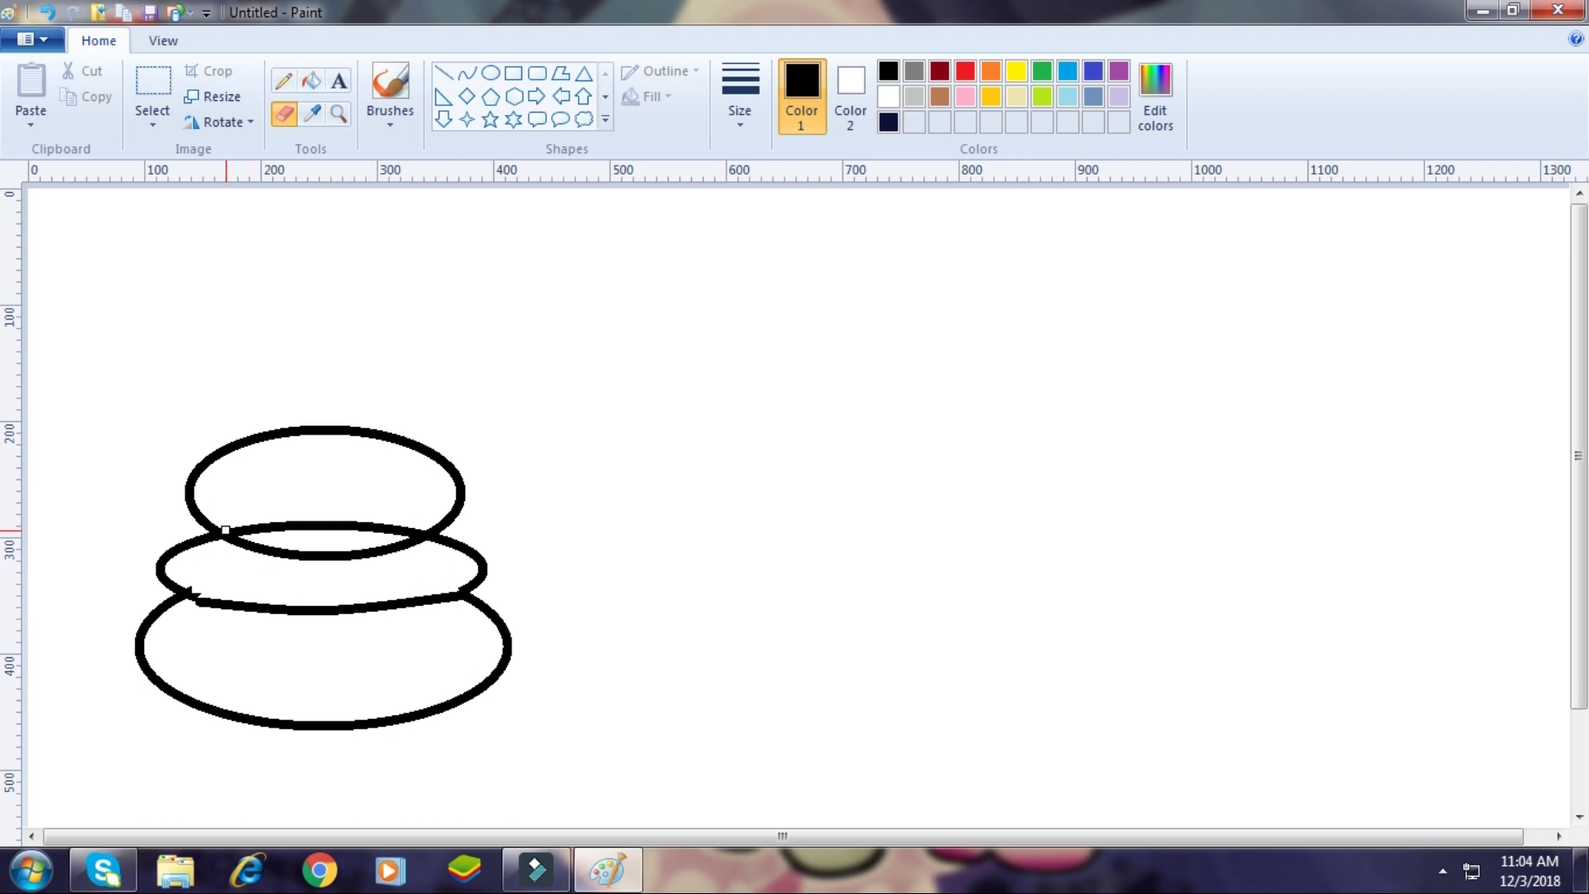
drag(244, 515, 262, 563)
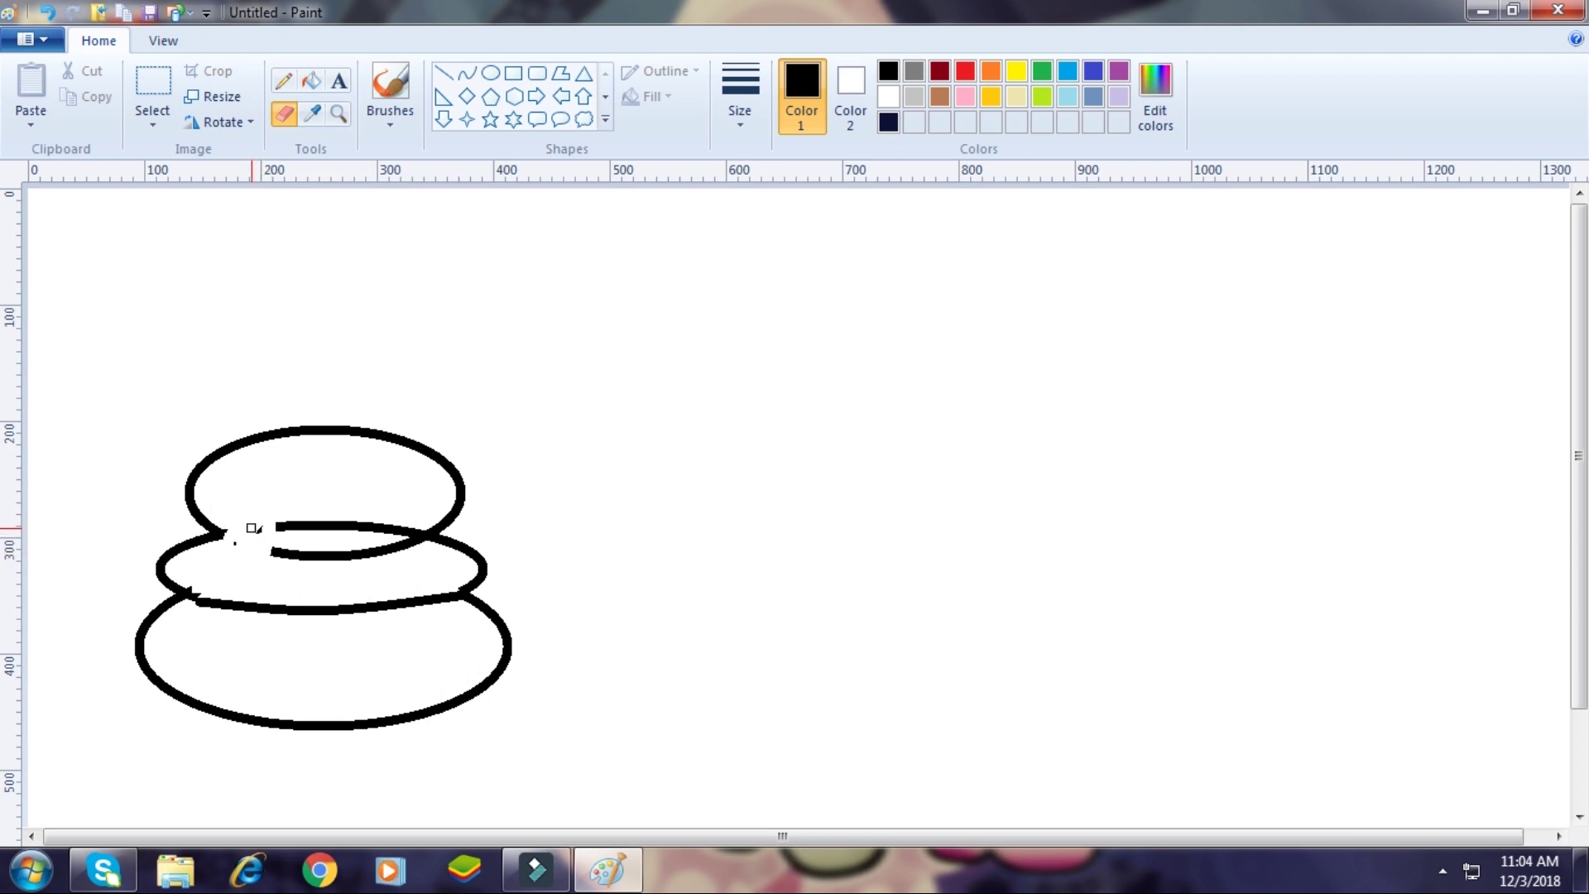
mouse_move(385, 528)
mouse_down()
mouse_move(417, 531)
mouse_move(337, 545)
mouse_up()
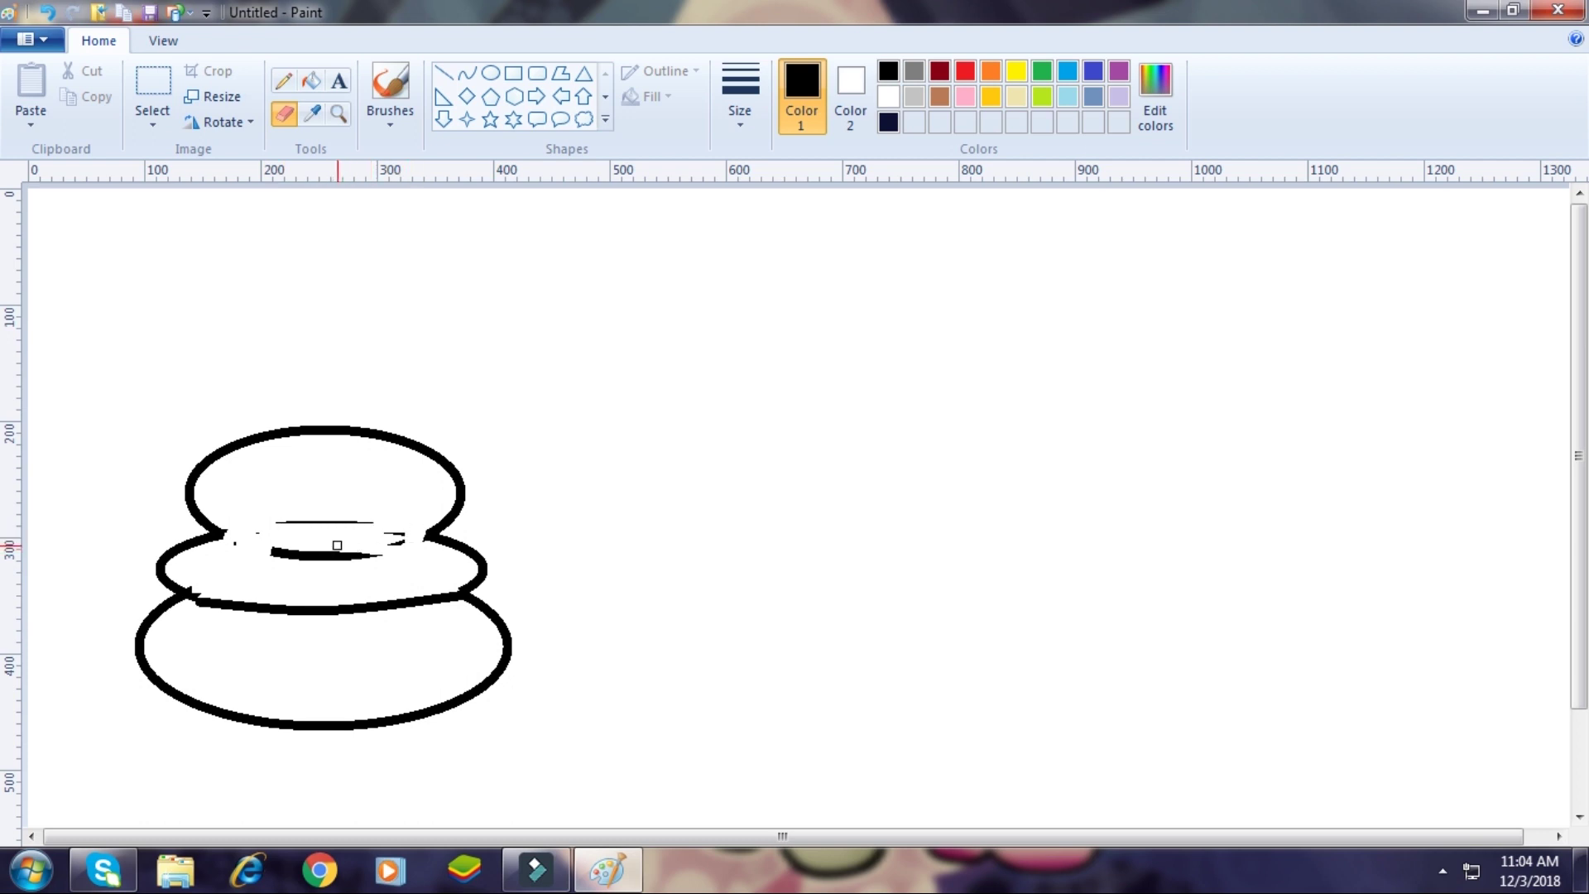
click(152, 108)
drag(234, 515, 422, 564)
right_click(421, 564)
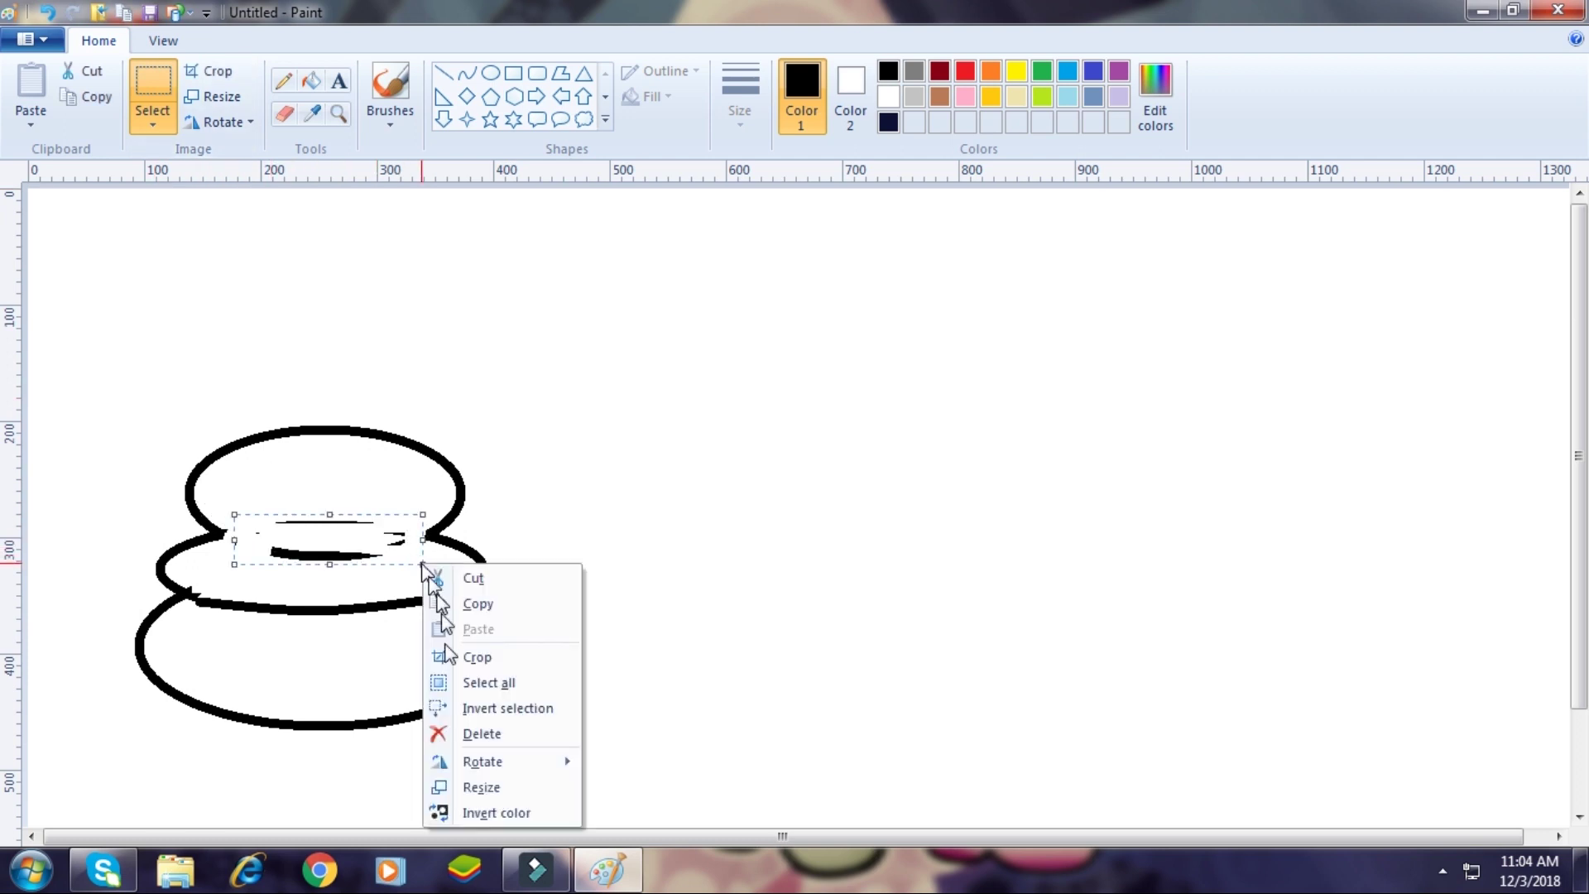
click(453, 711)
mouse_move(250, 513)
mouse_down()
mouse_move(286, 539)
mouse_move(257, 507)
mouse_up()
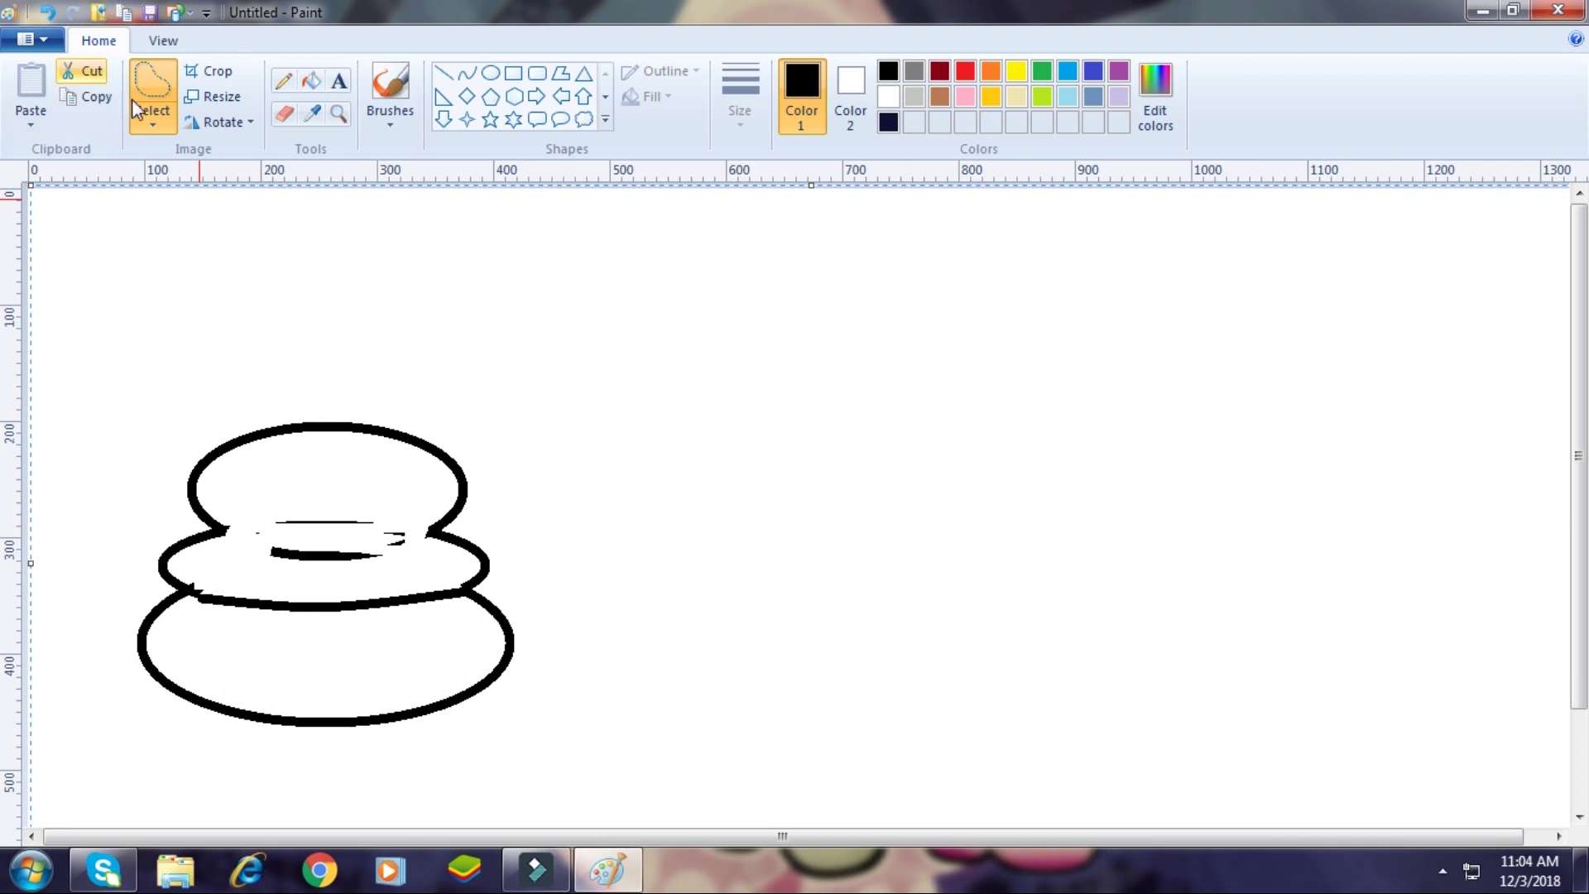
Delete the leftover arc fragments between the upper and middle sections using rectangular selections.
click(150, 116)
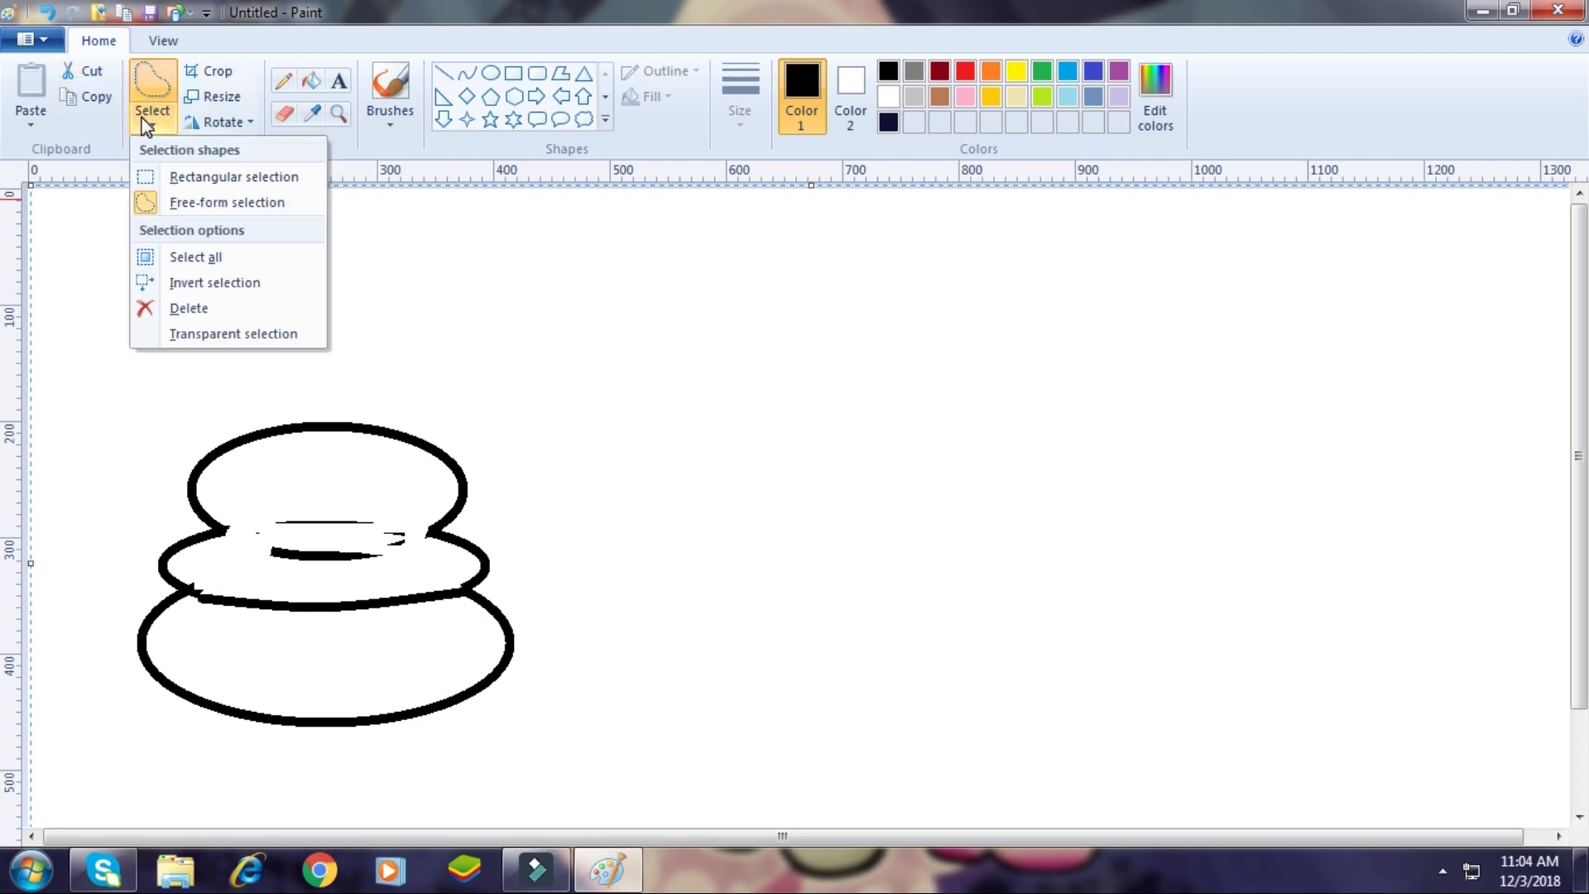
click(168, 175)
mouse_move(260, 523)
mouse_down()
mouse_move(320, 556)
mouse_move(379, 543)
mouse_move(410, 569)
mouse_up()
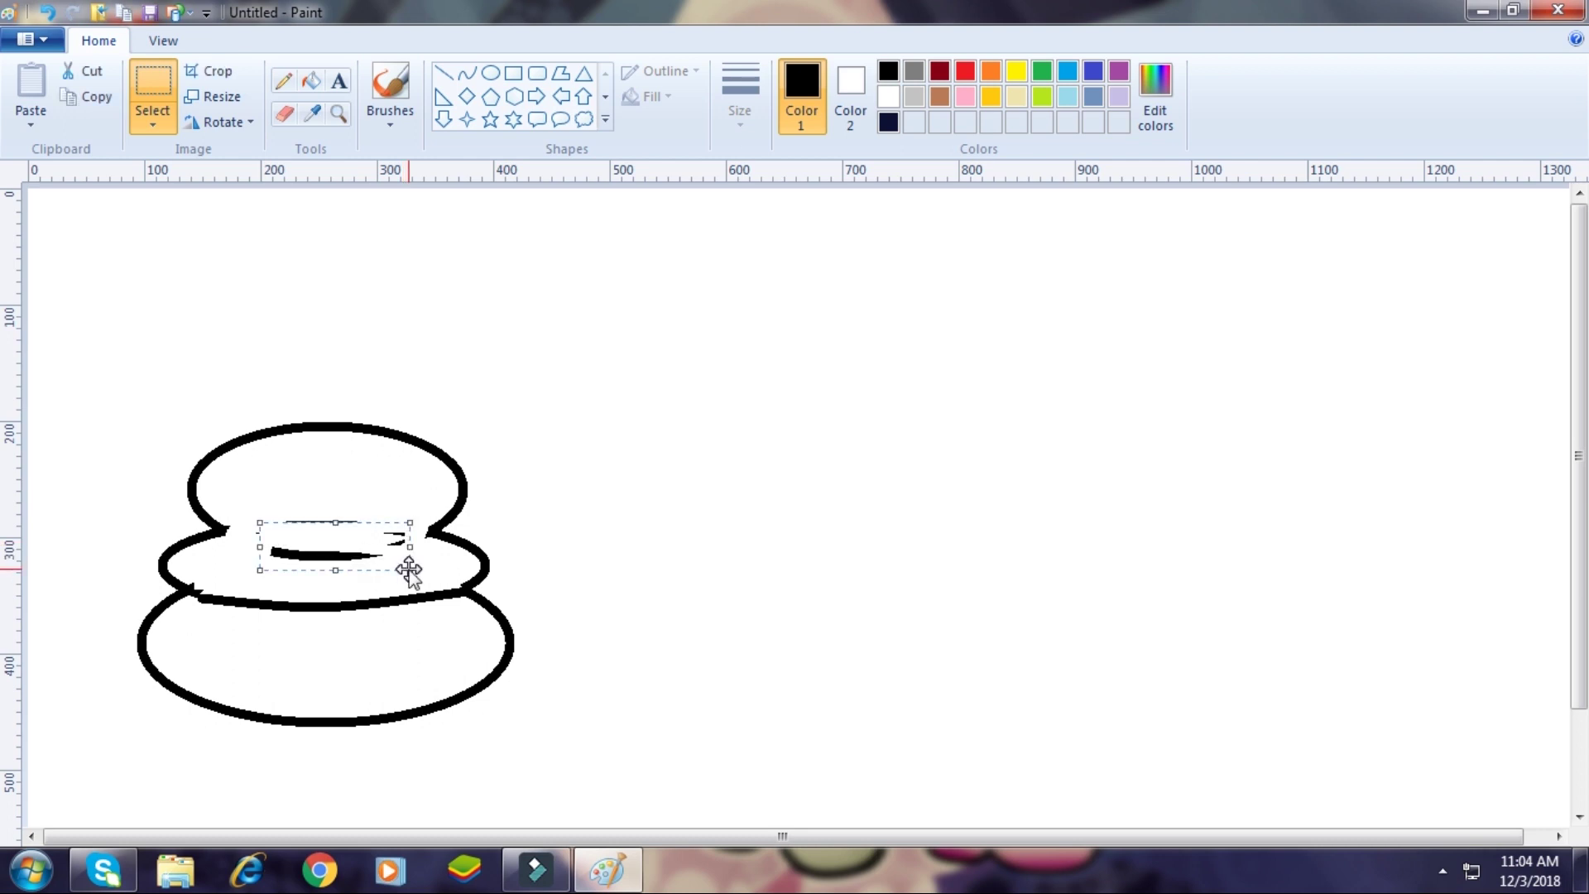
right_click(410, 570)
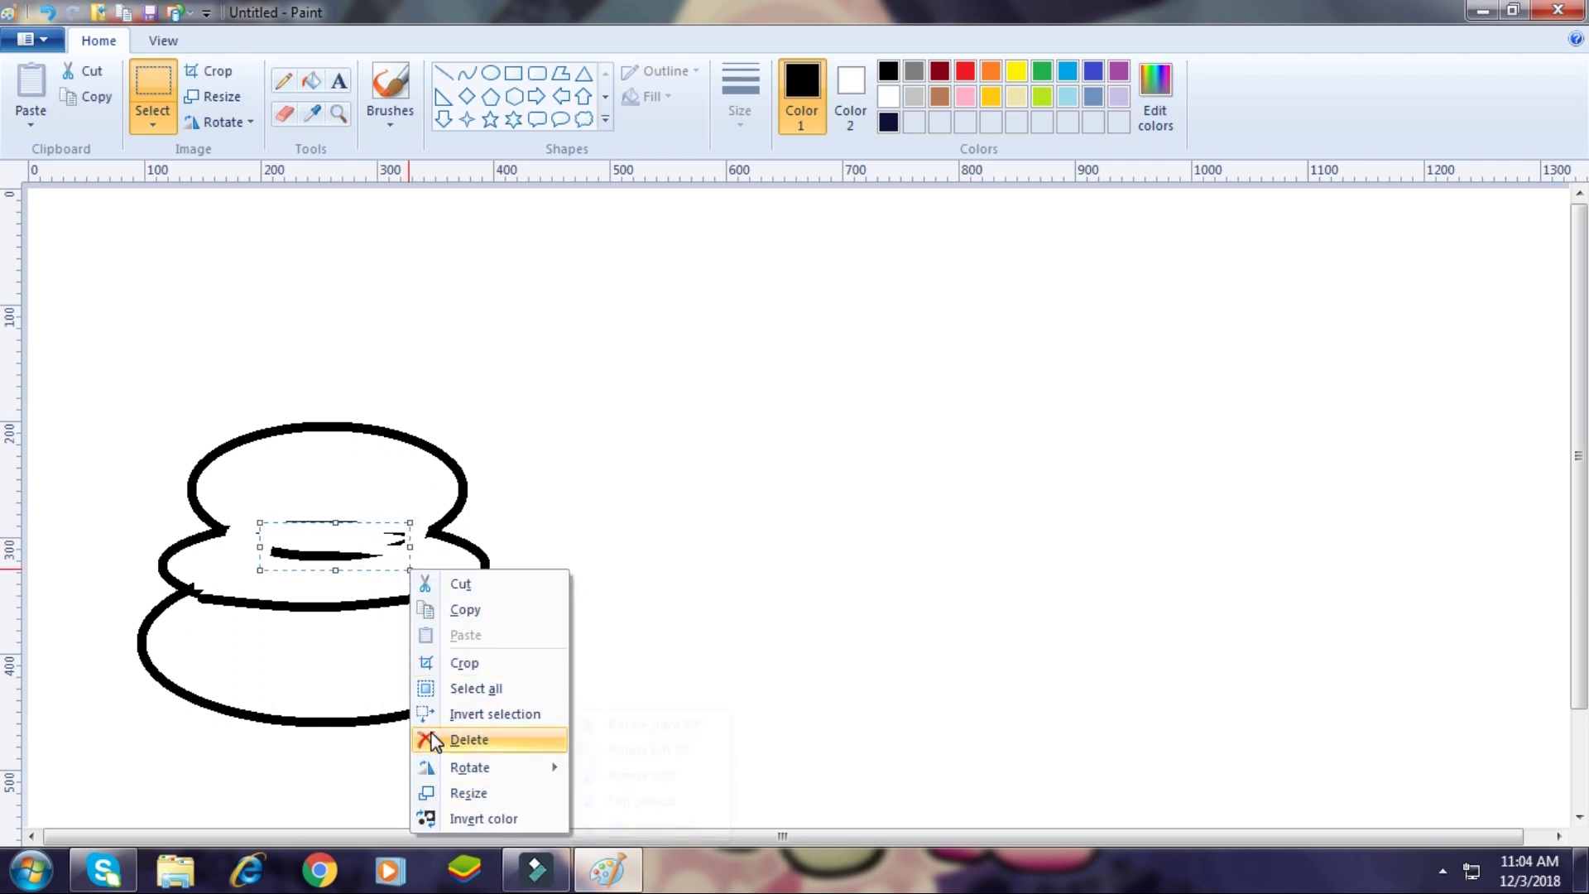
click(432, 739)
drag(249, 519, 375, 542)
right_click(376, 543)
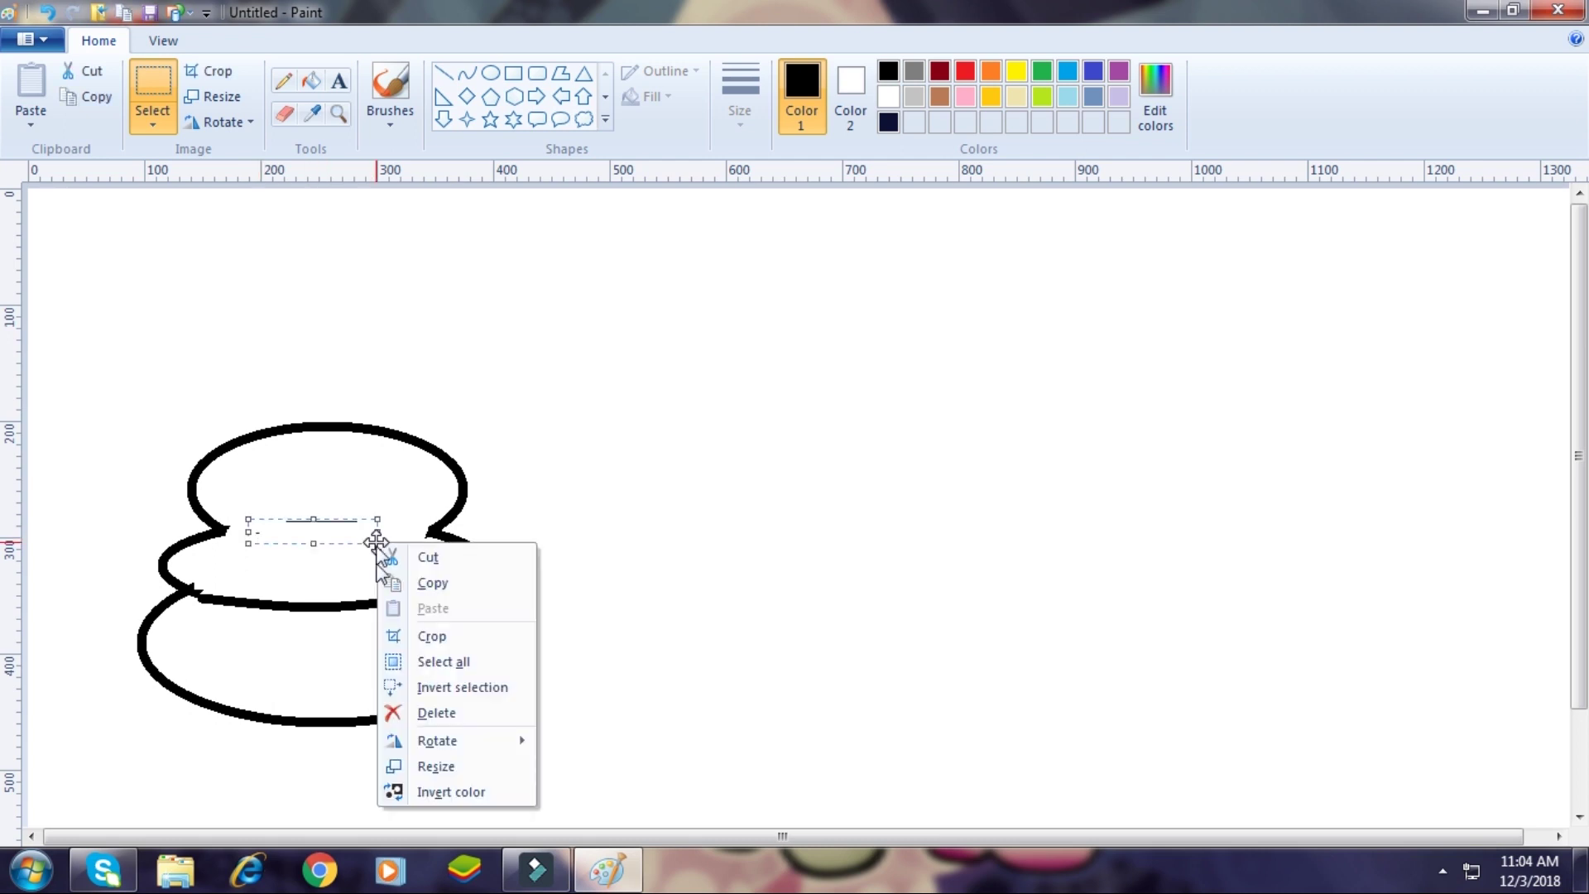
click(400, 723)
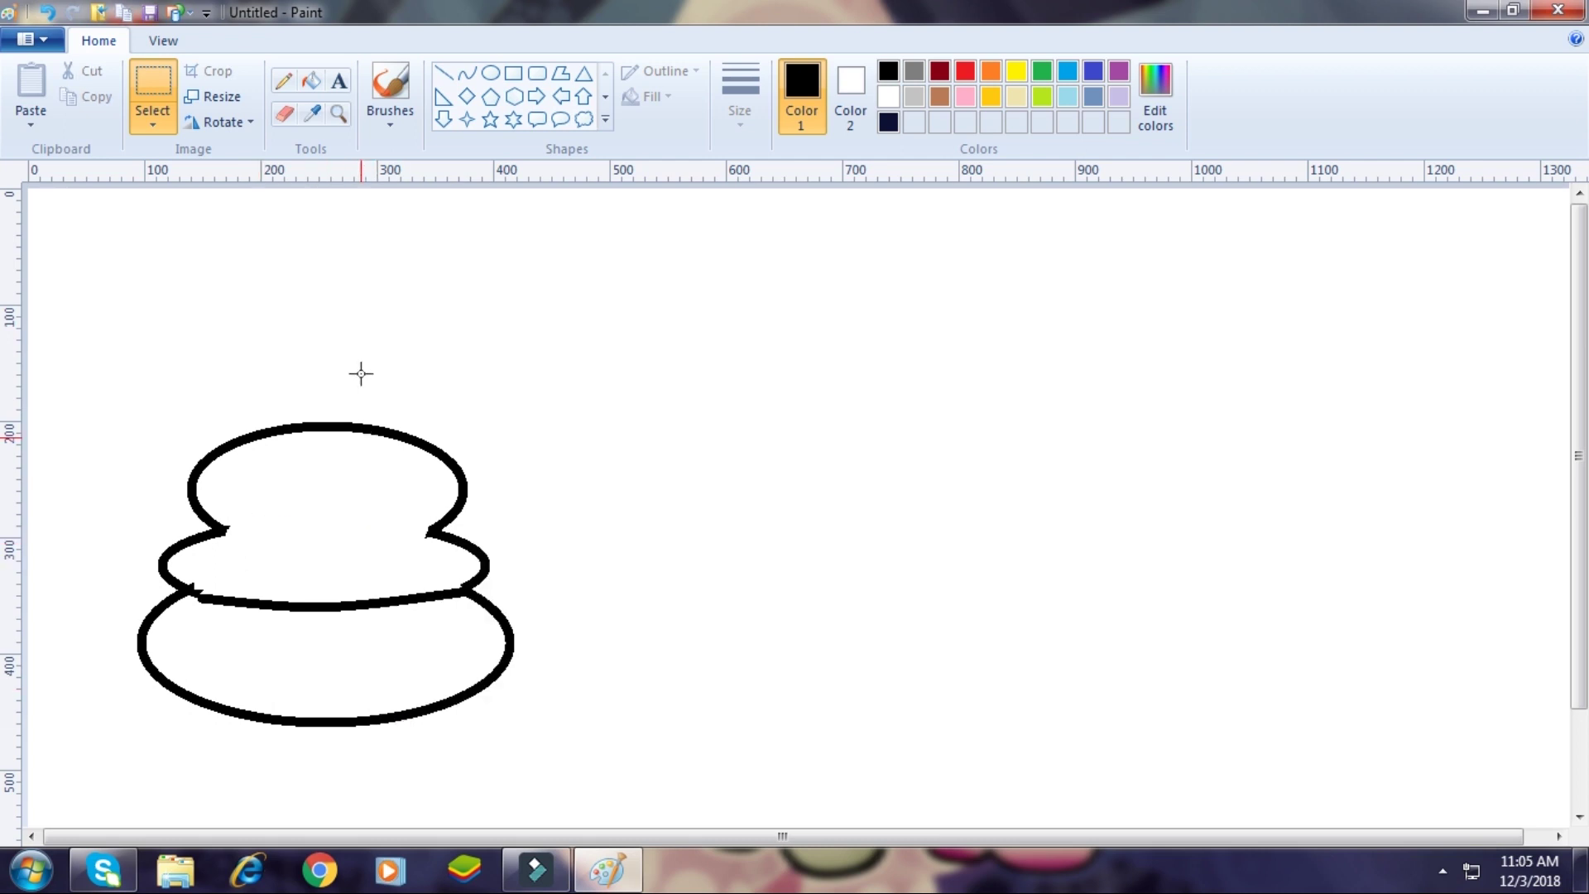
Draw a downward-bowed curve across the gap between the upper body section and the middle section.
click(467, 73)
drag(217, 526, 434, 533)
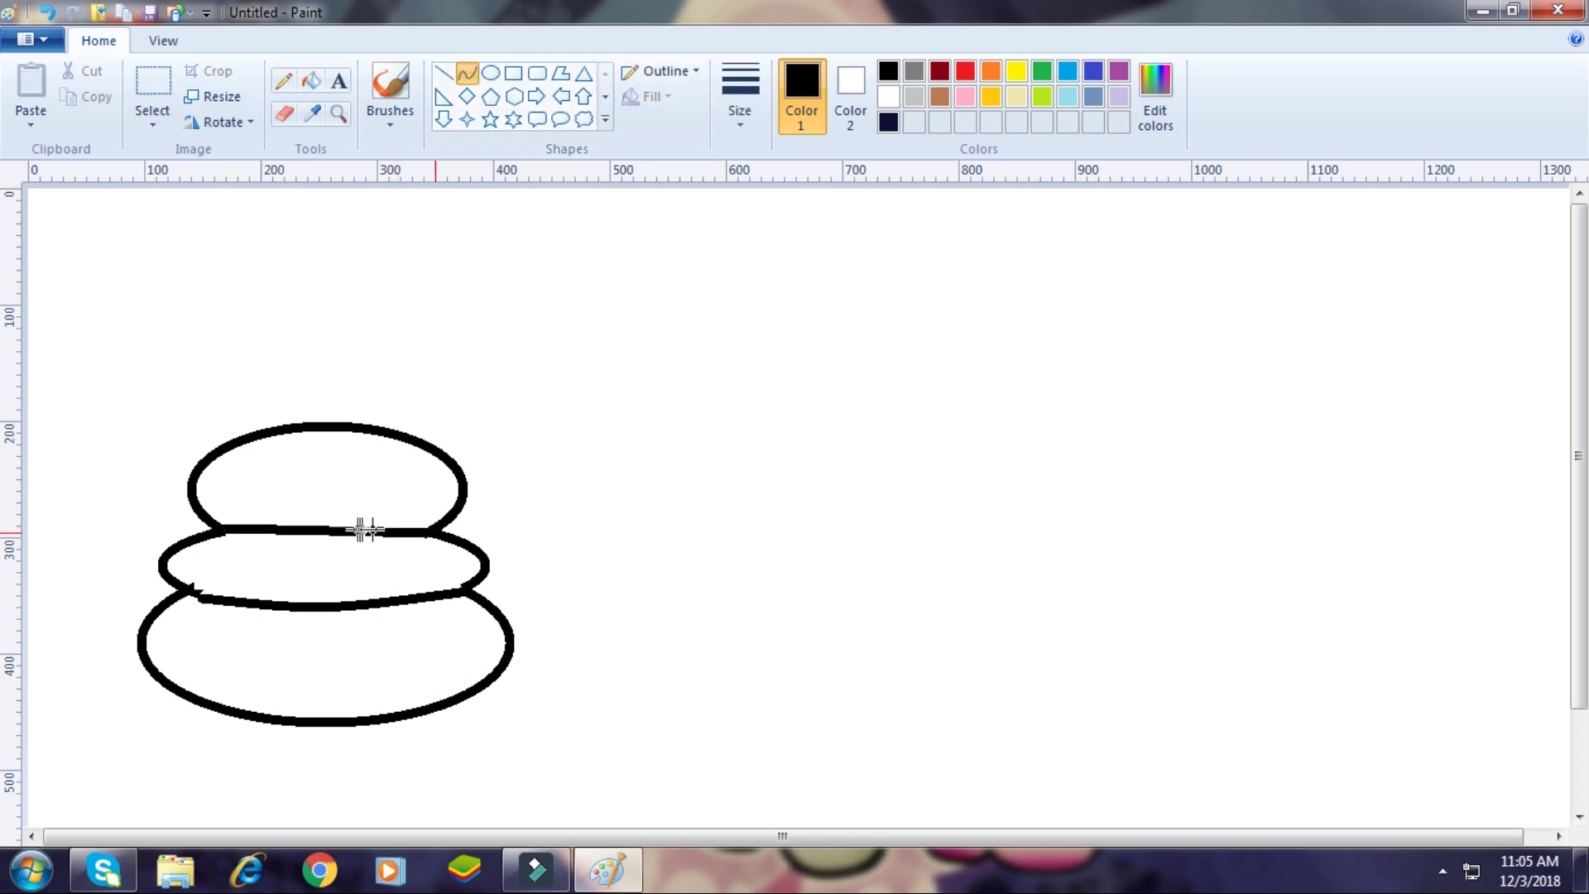
drag(326, 535, 327, 543)
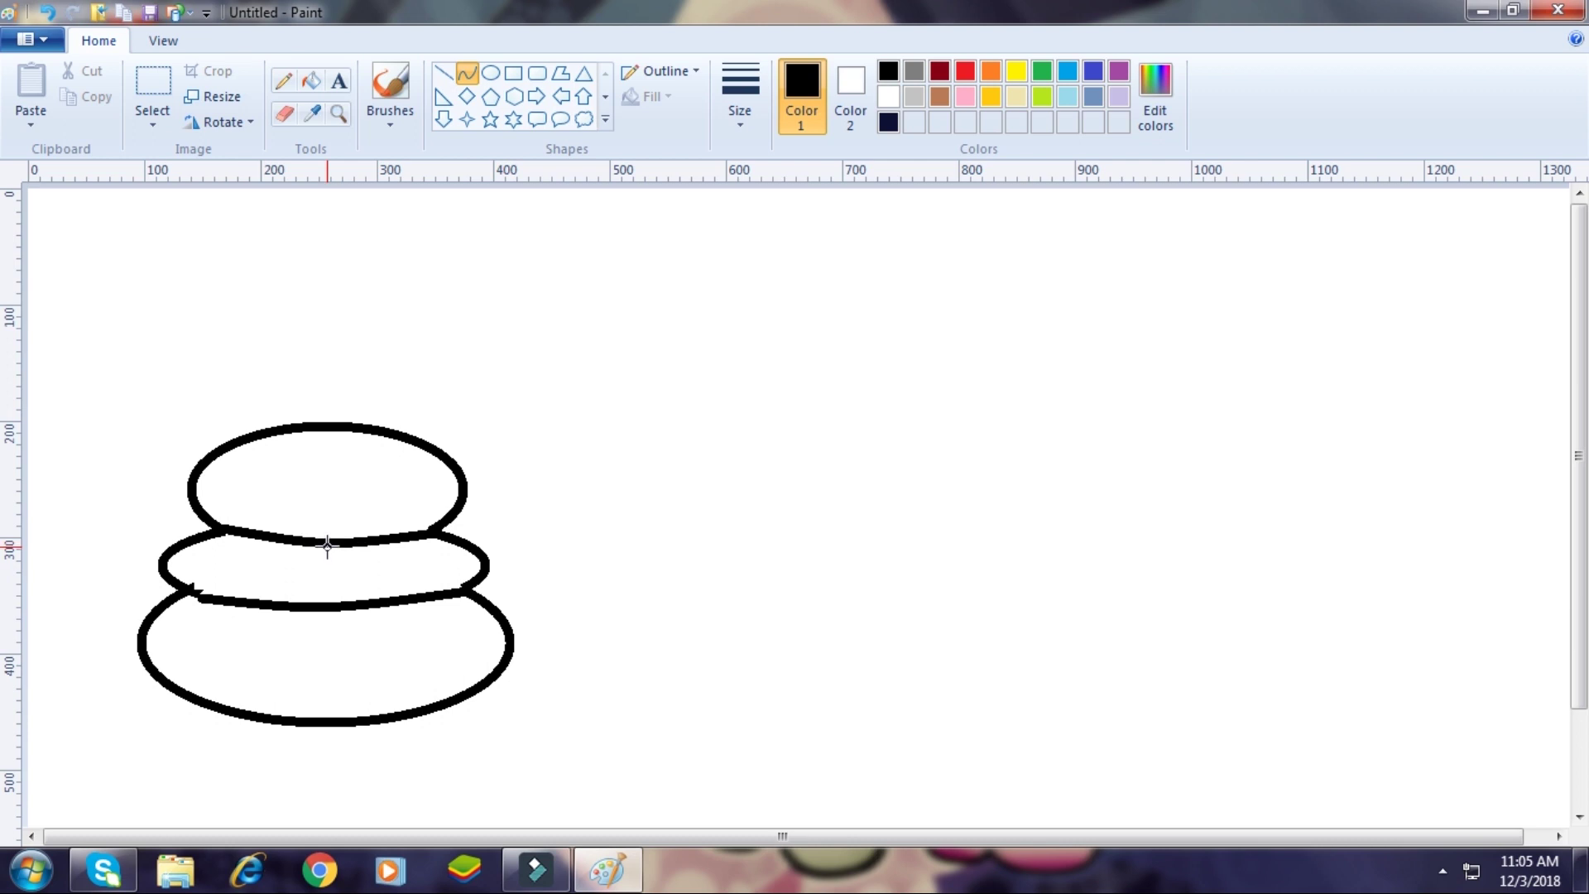
Draw an ellipse about 135 by 90 pixels for the head and place it centered on top of the upper body section.
click(492, 73)
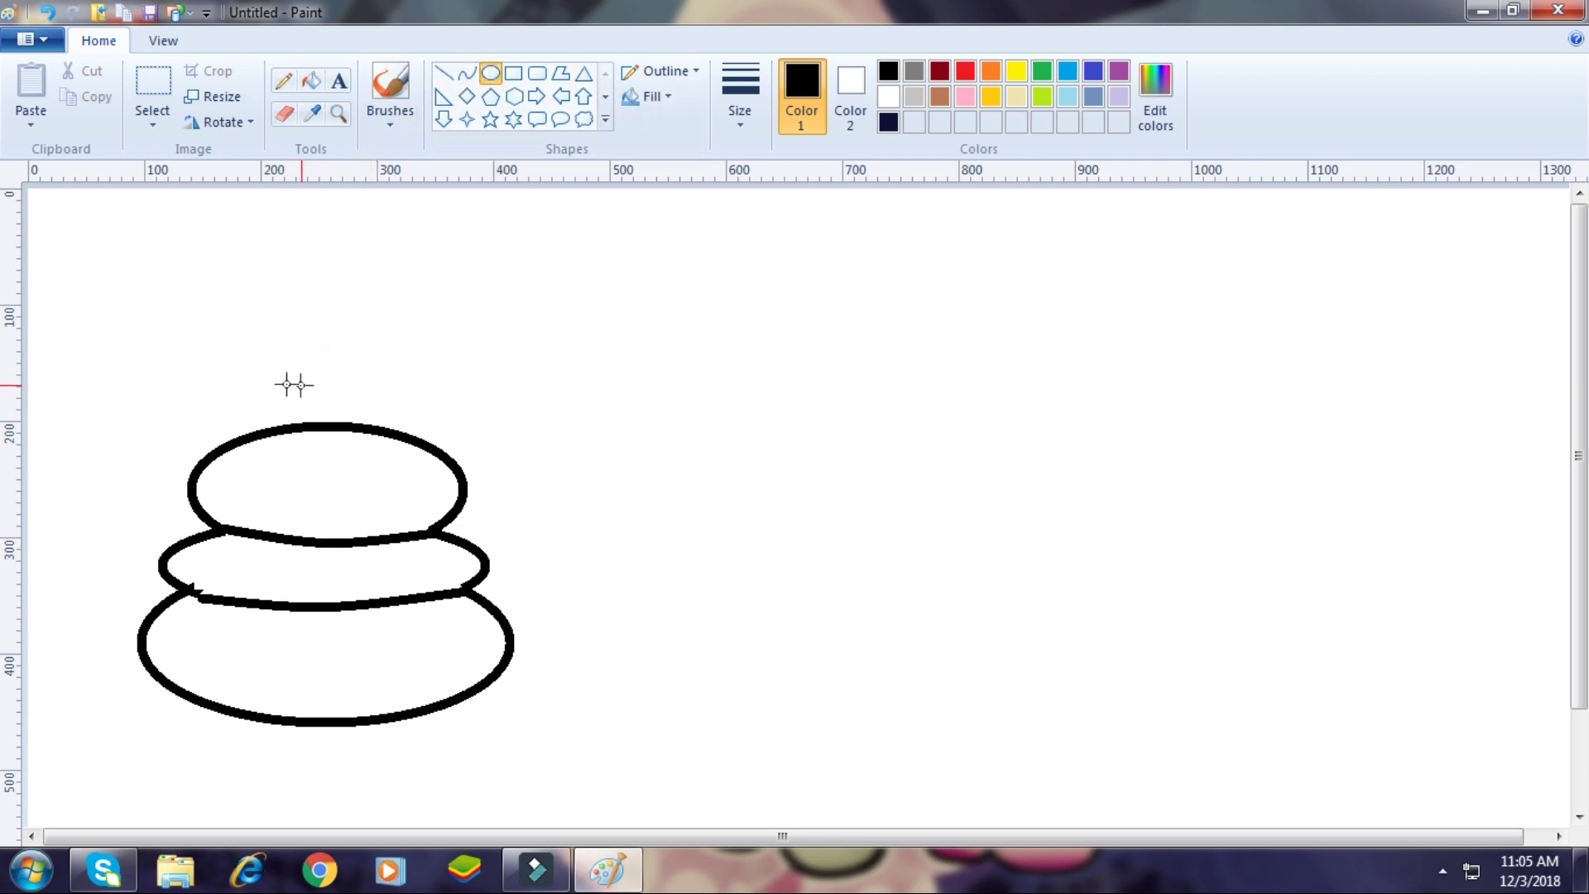
drag(275, 329, 433, 434)
drag(344, 365, 323, 358)
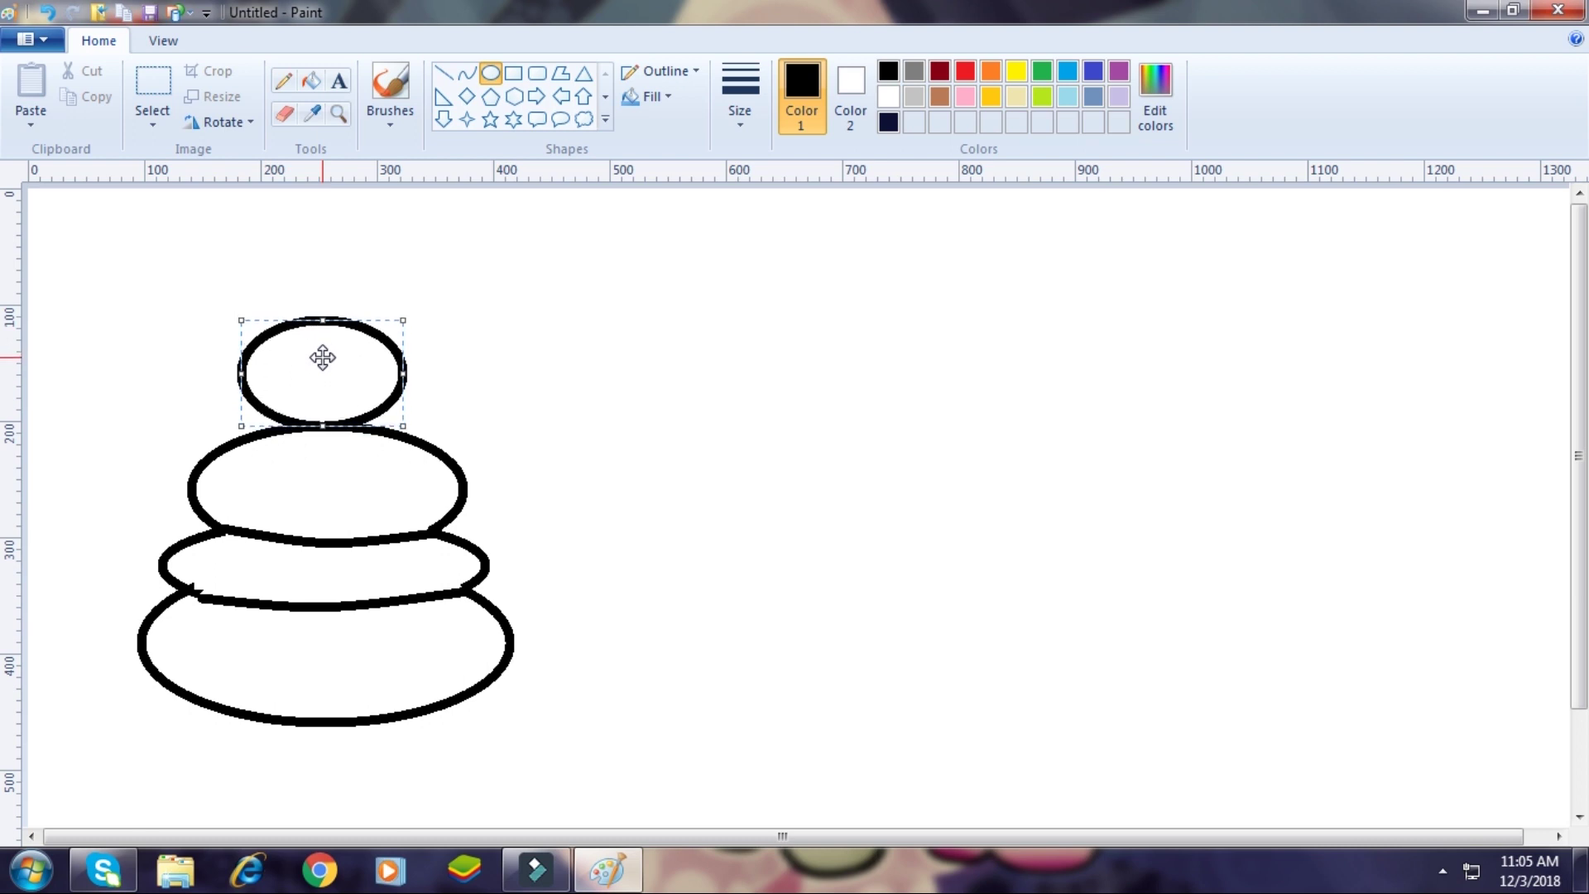
Draw two straight lines sloping down and outward from both sides of the upper body section as arms.
click(451, 80)
drag(190, 479, 48, 551)
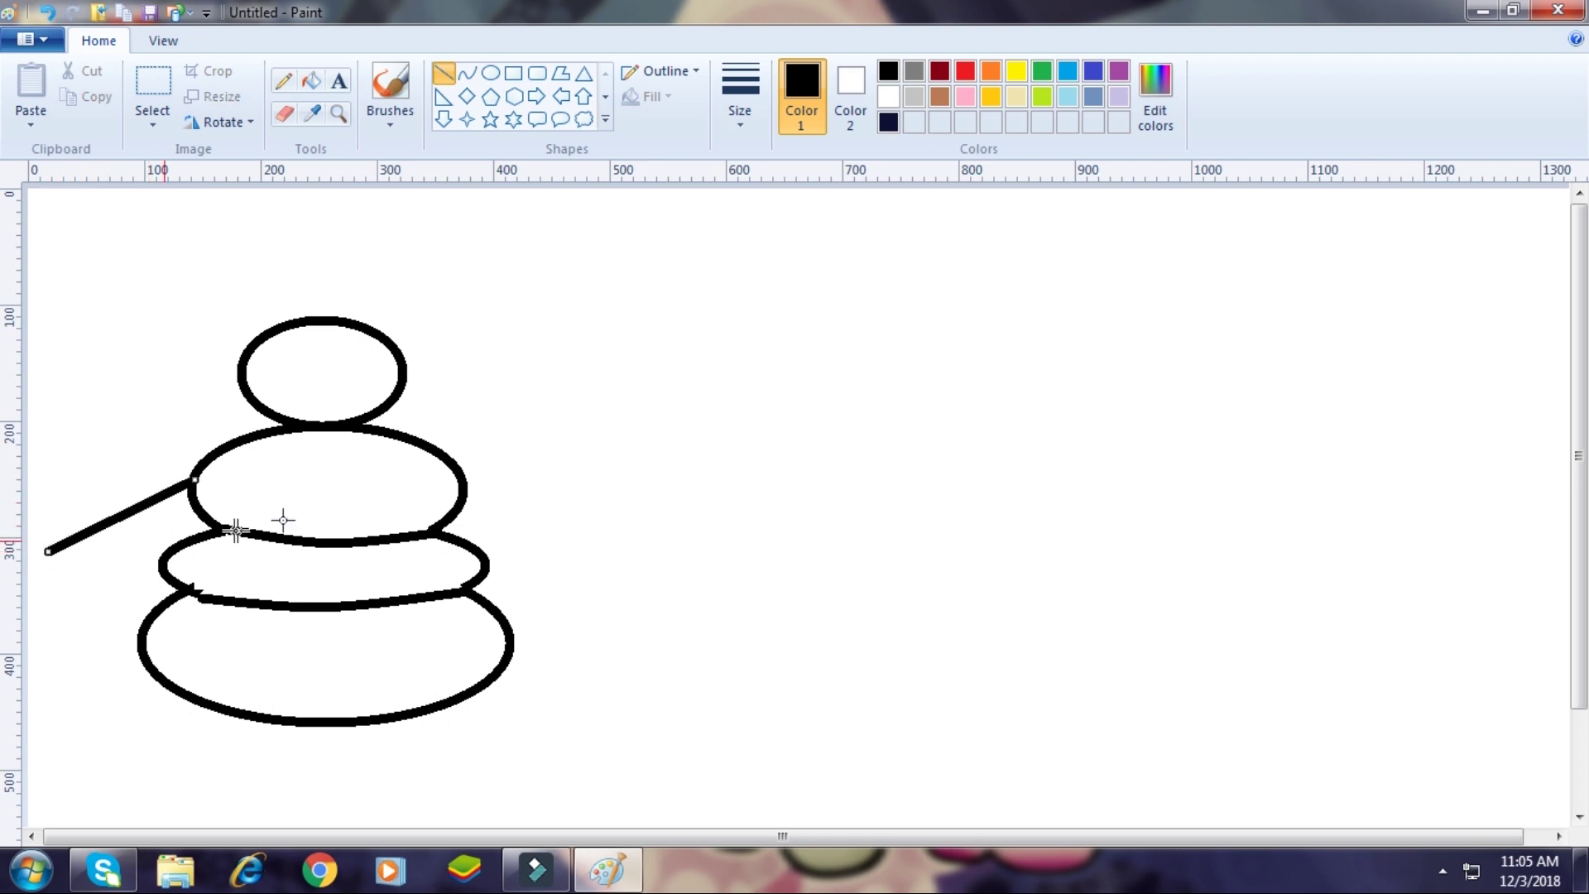
drag(459, 469, 594, 542)
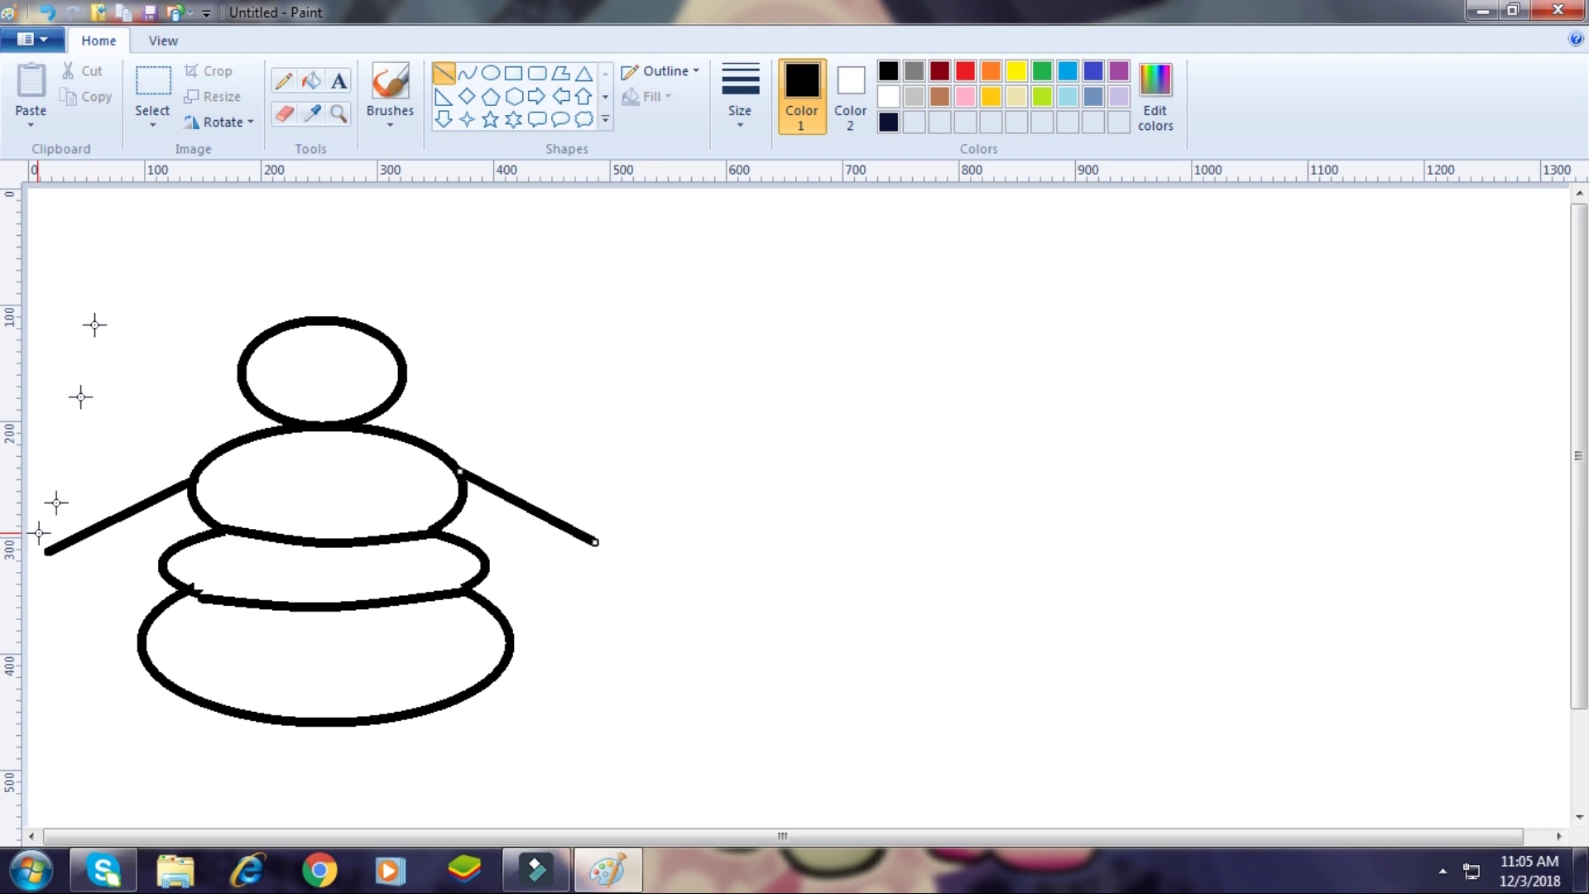
click(740, 96)
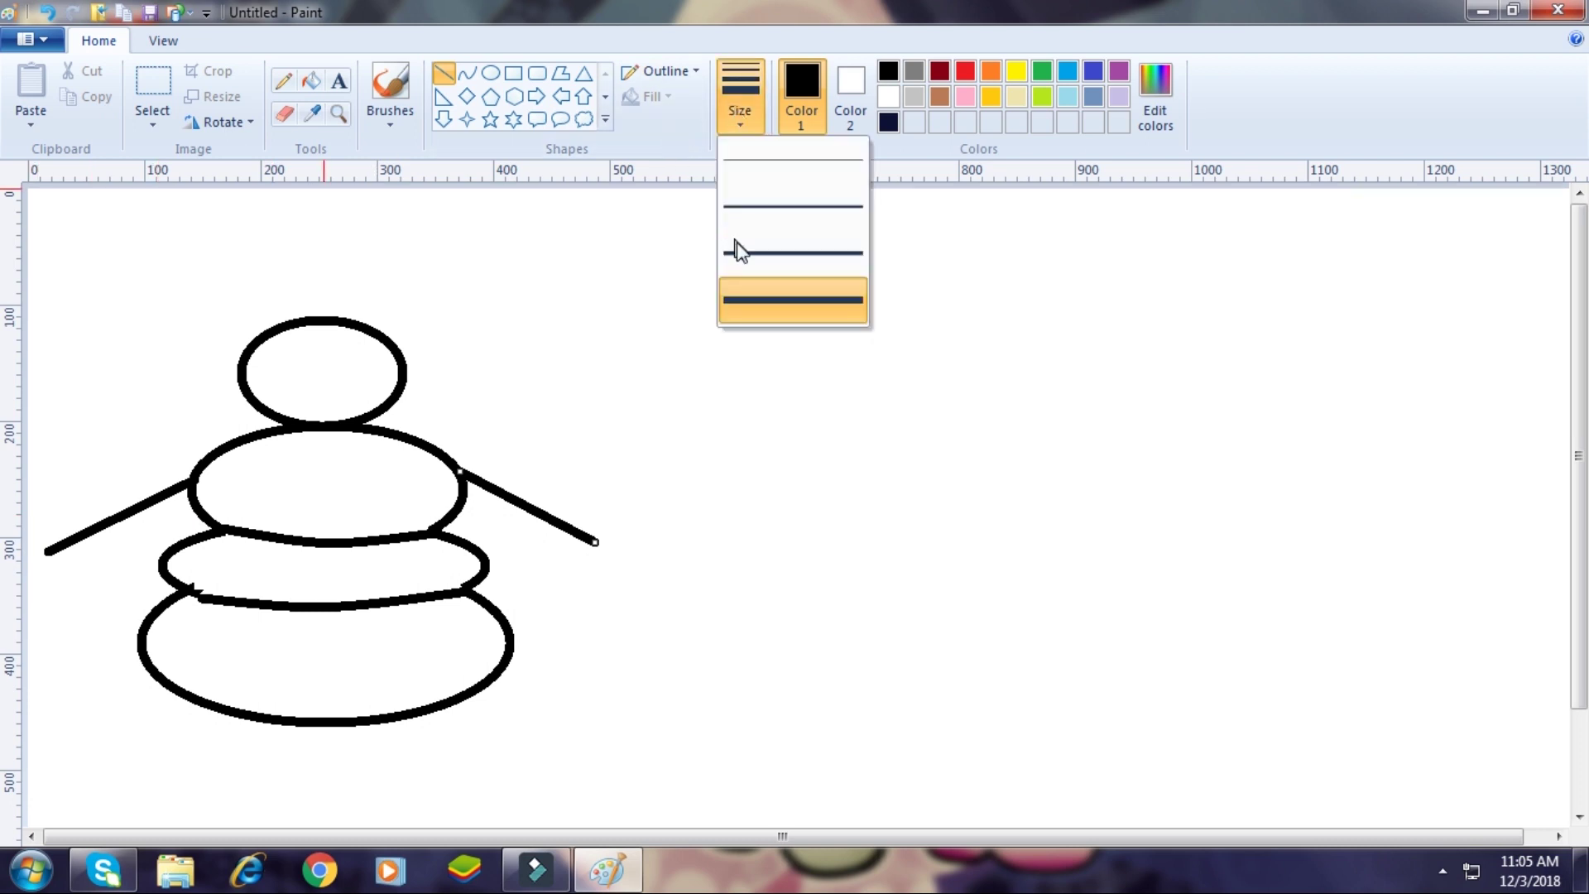
click(742, 207)
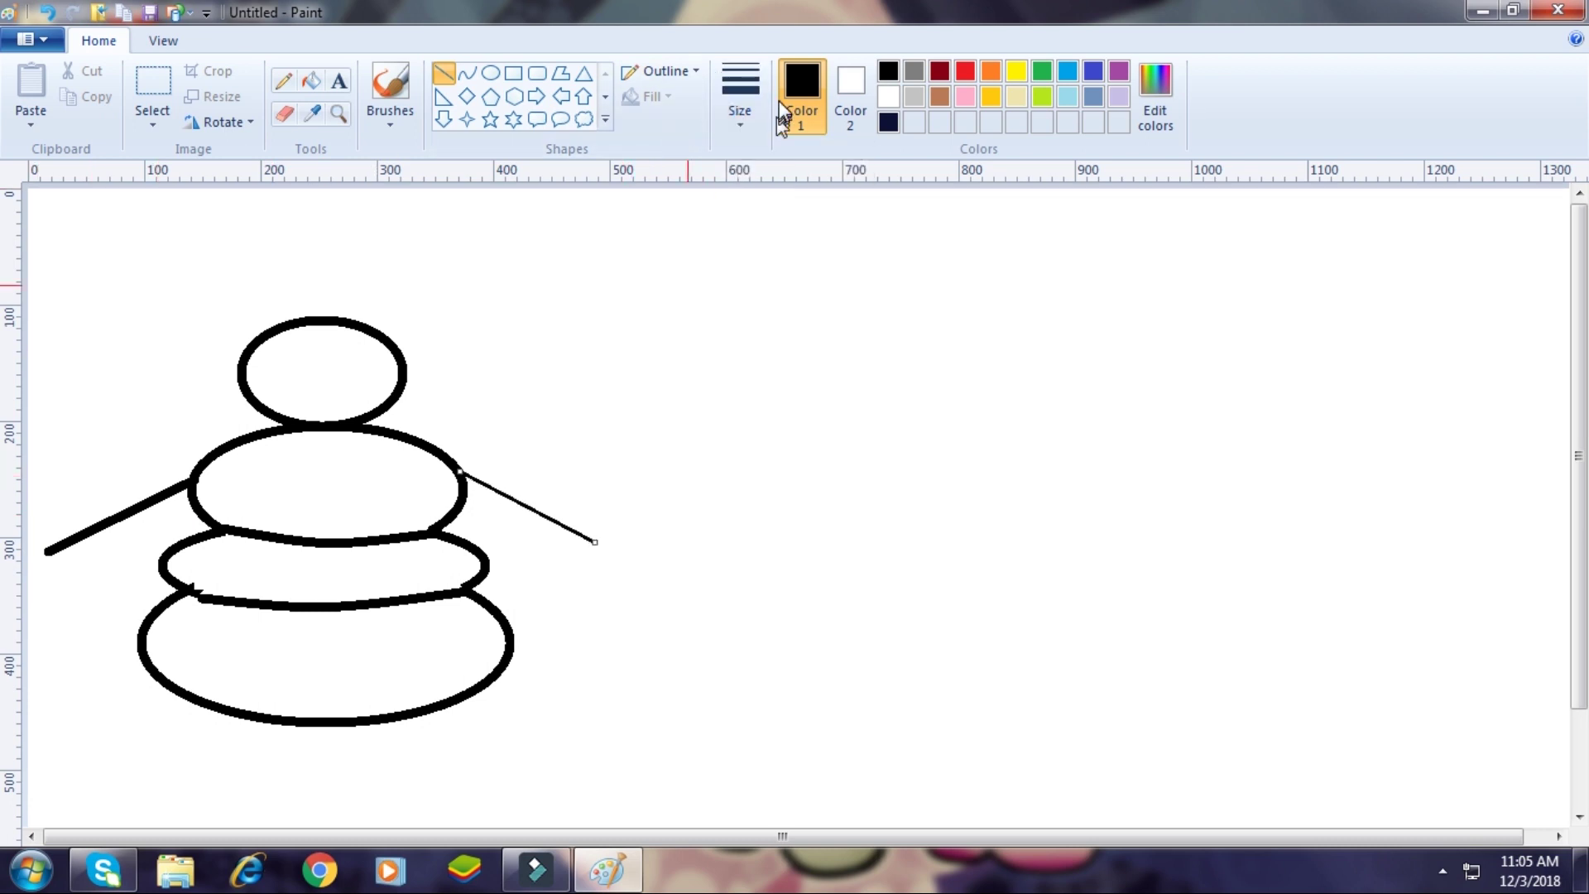
click(742, 123)
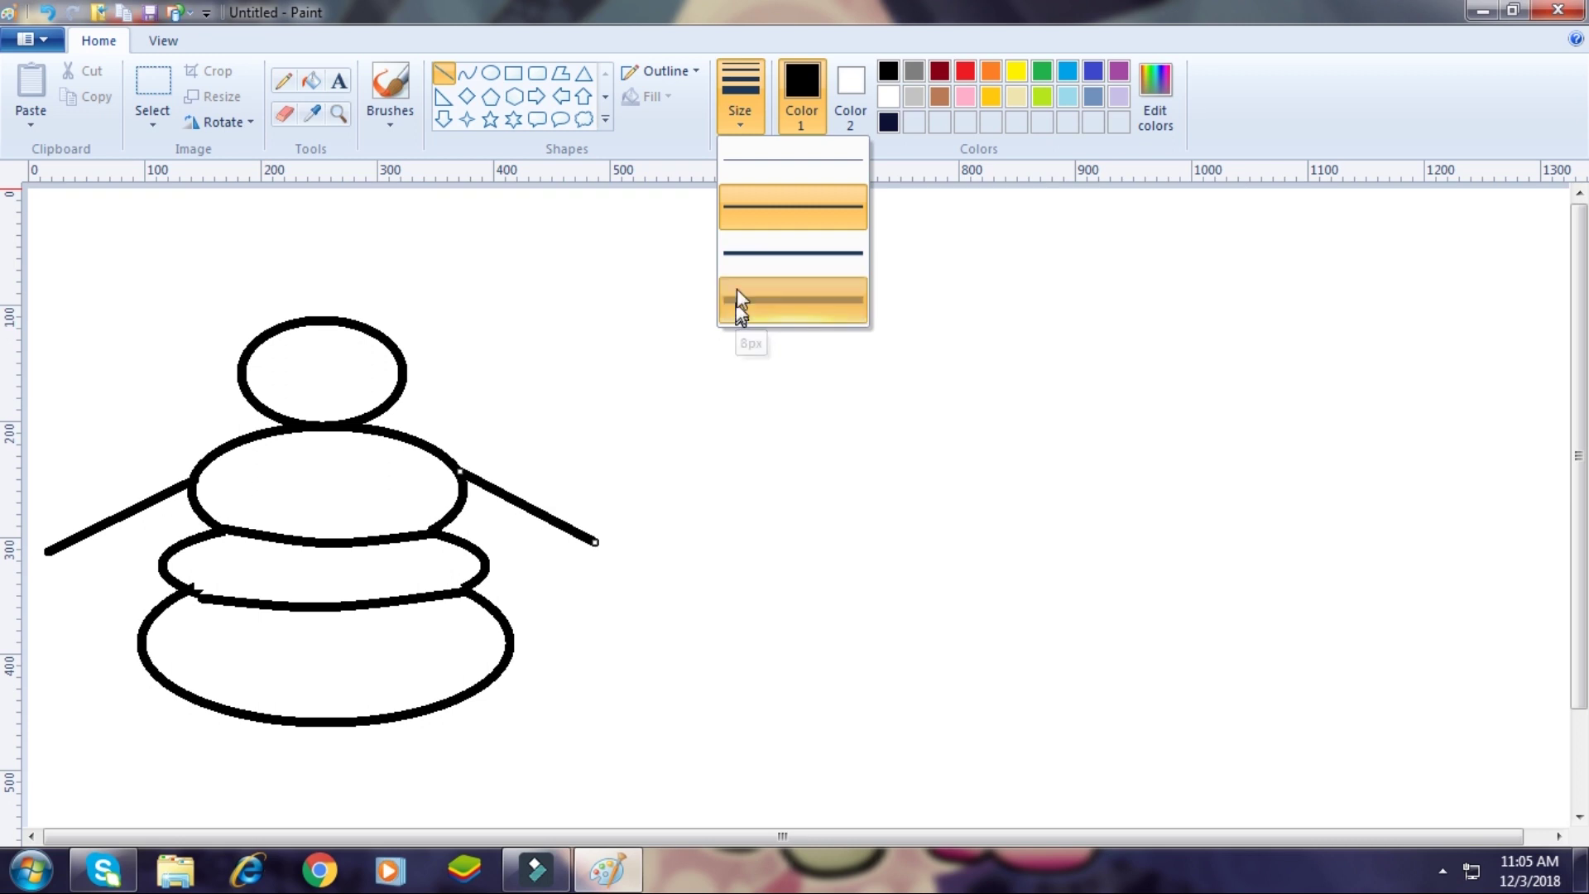
click(740, 313)
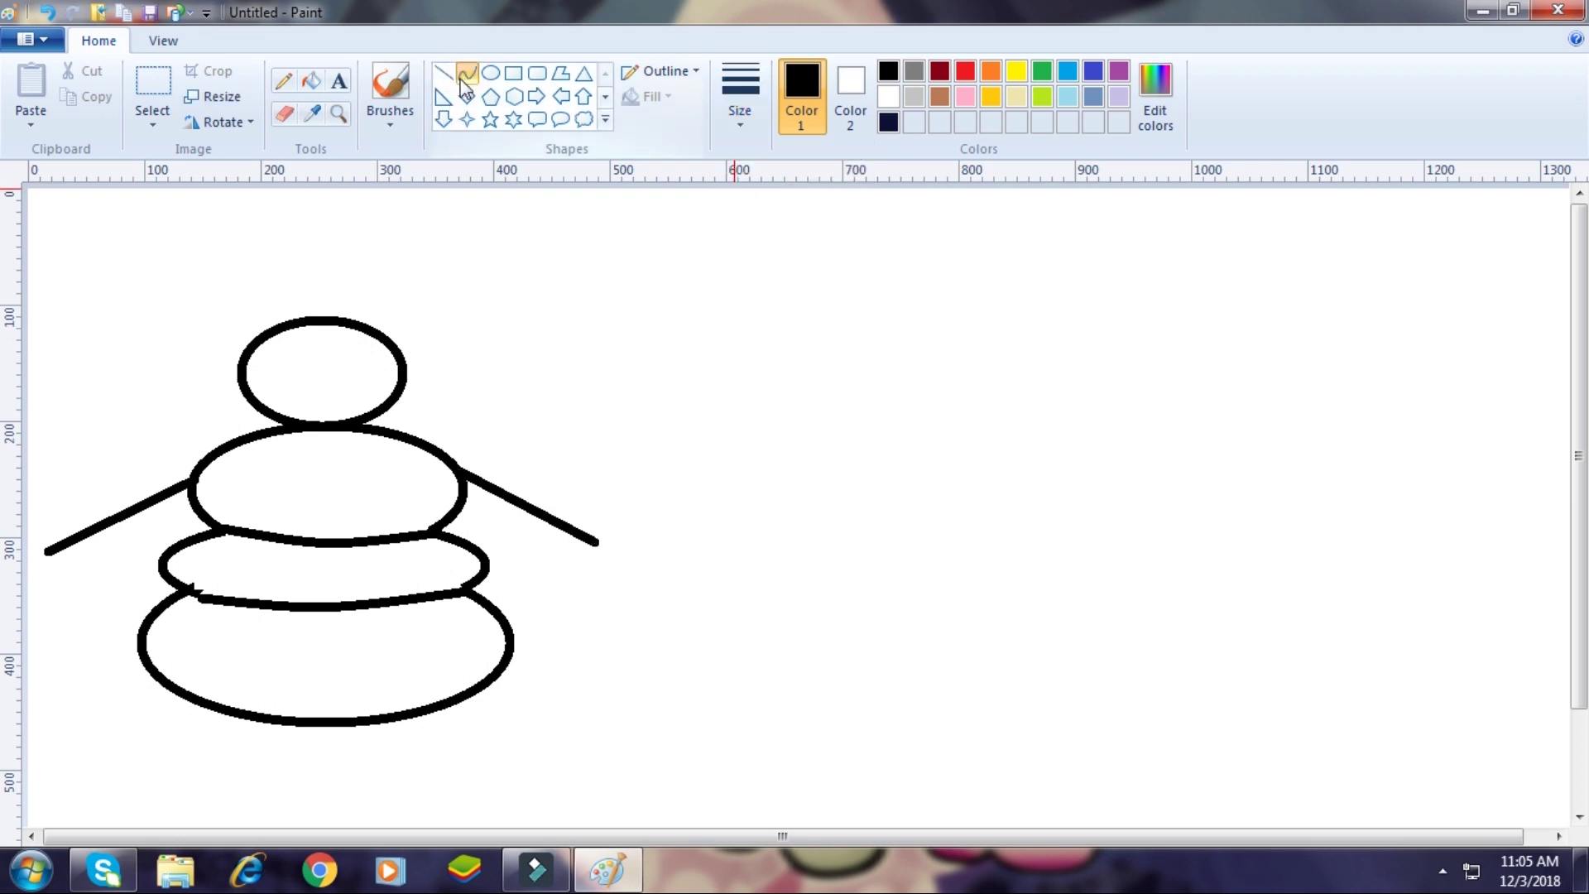
Switch to the second-thickest line size and draw three short finger lines at the end of the right-hand arm.
click(740, 120)
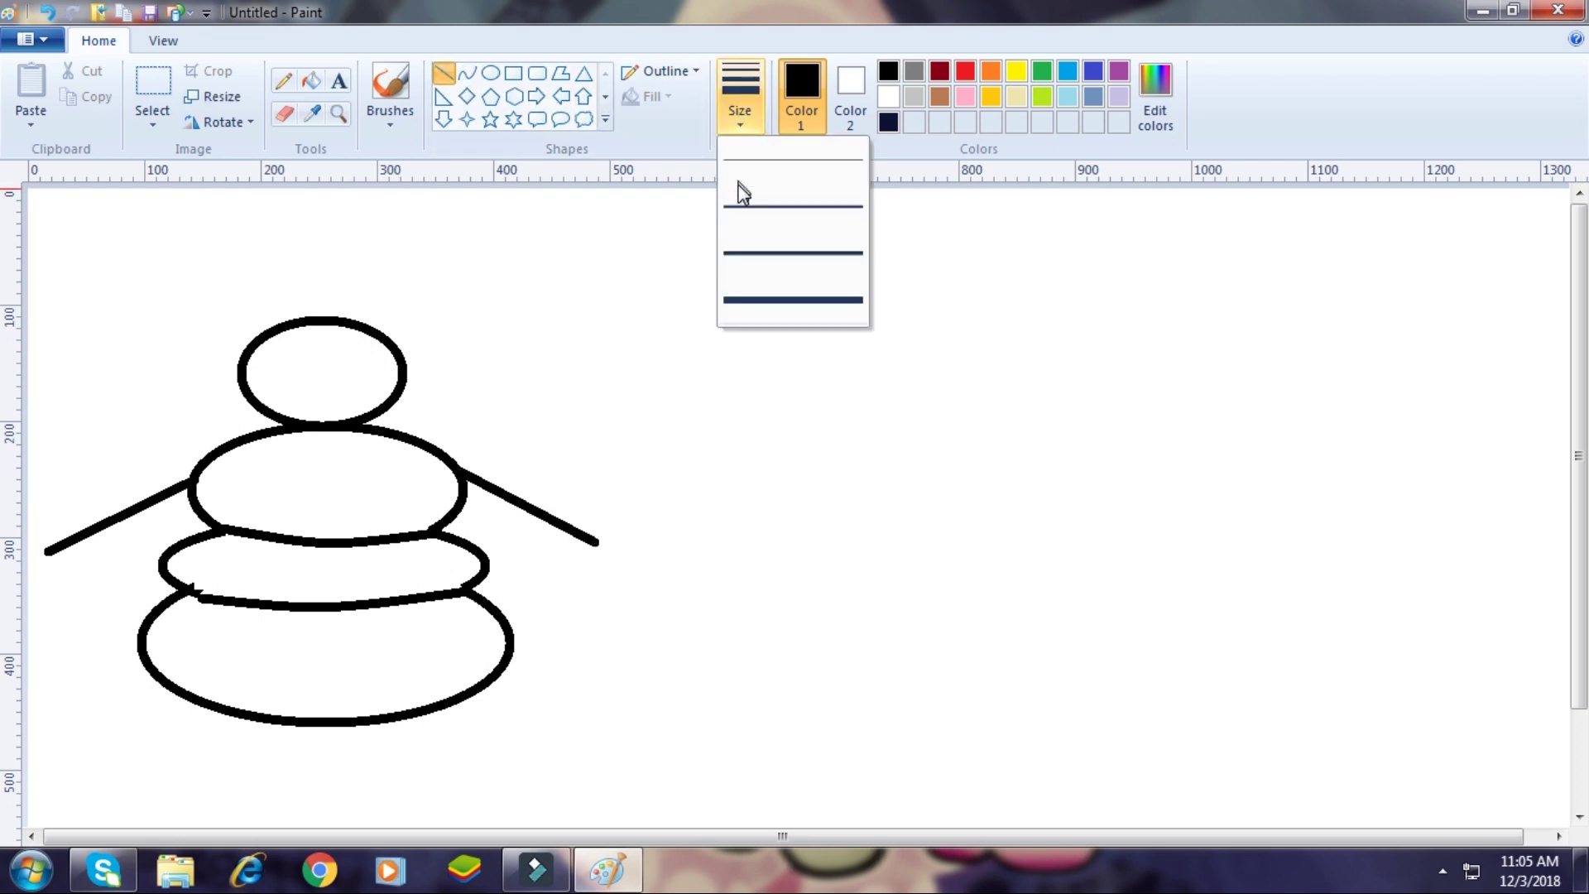
click(755, 266)
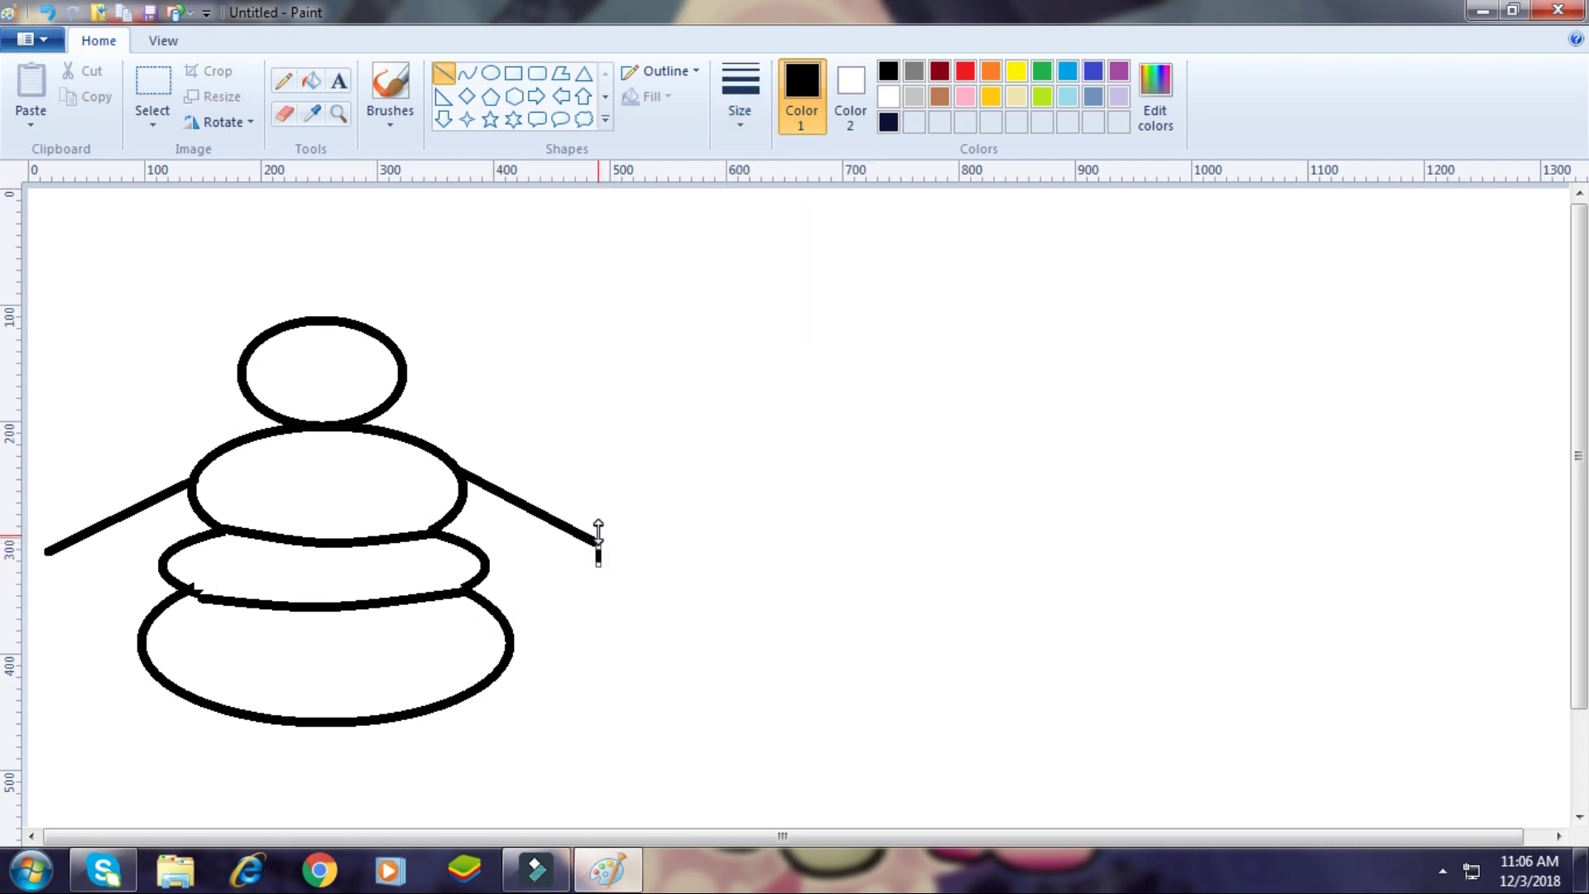
drag(598, 529, 601, 527)
click(444, 73)
click(463, 79)
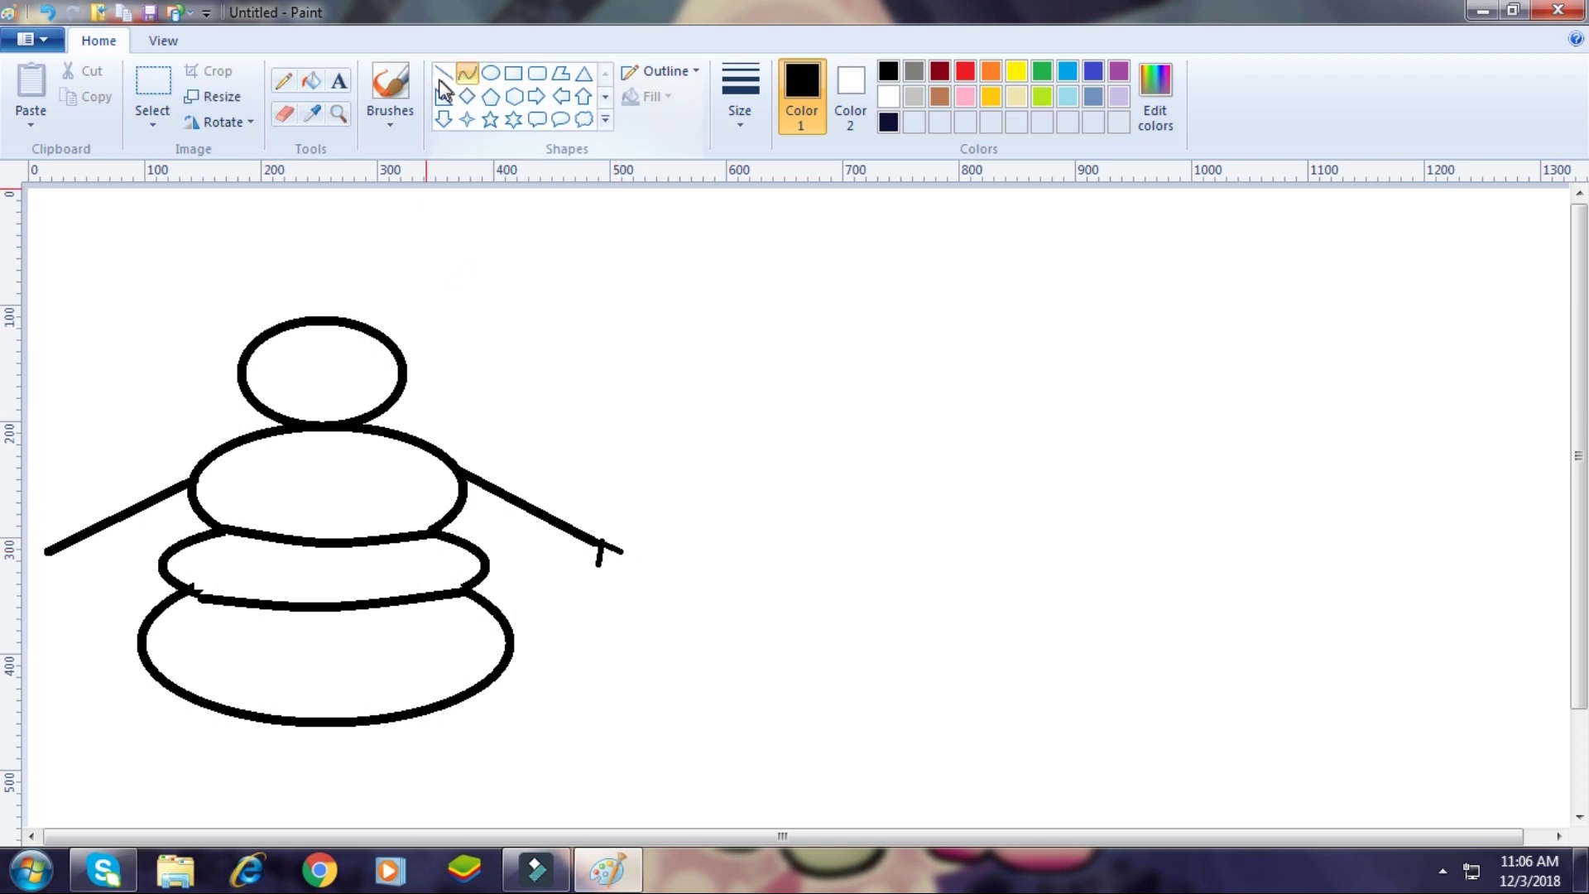
click(442, 80)
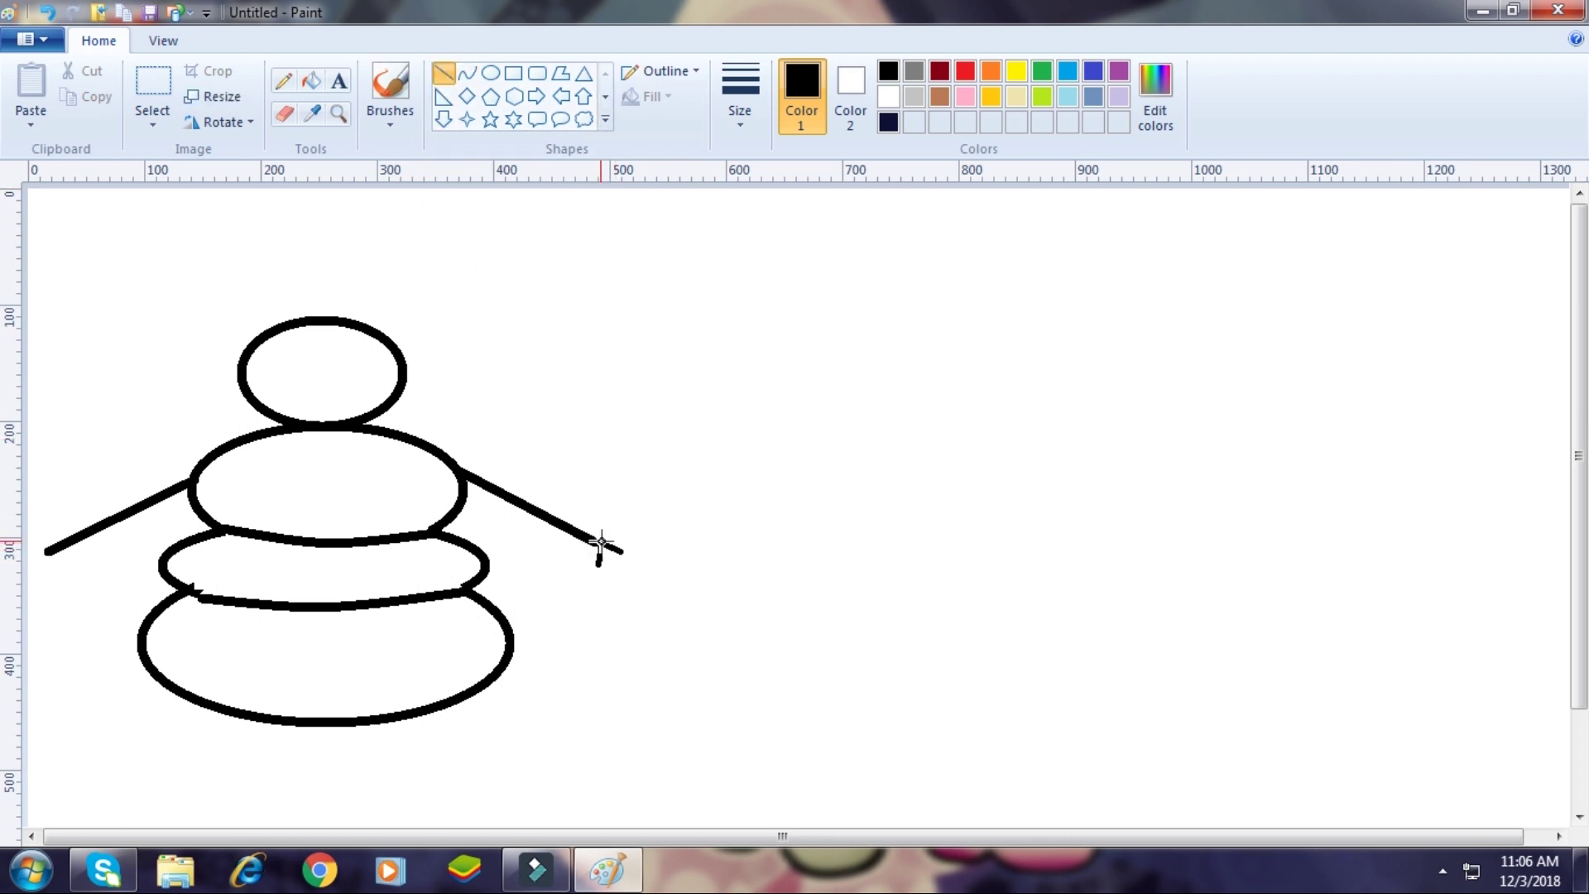
drag(605, 547, 613, 569)
Draw three short straight finger lines spreading from the end of the left-hand arm.
drag(50, 548, 40, 583)
click(468, 73)
click(443, 76)
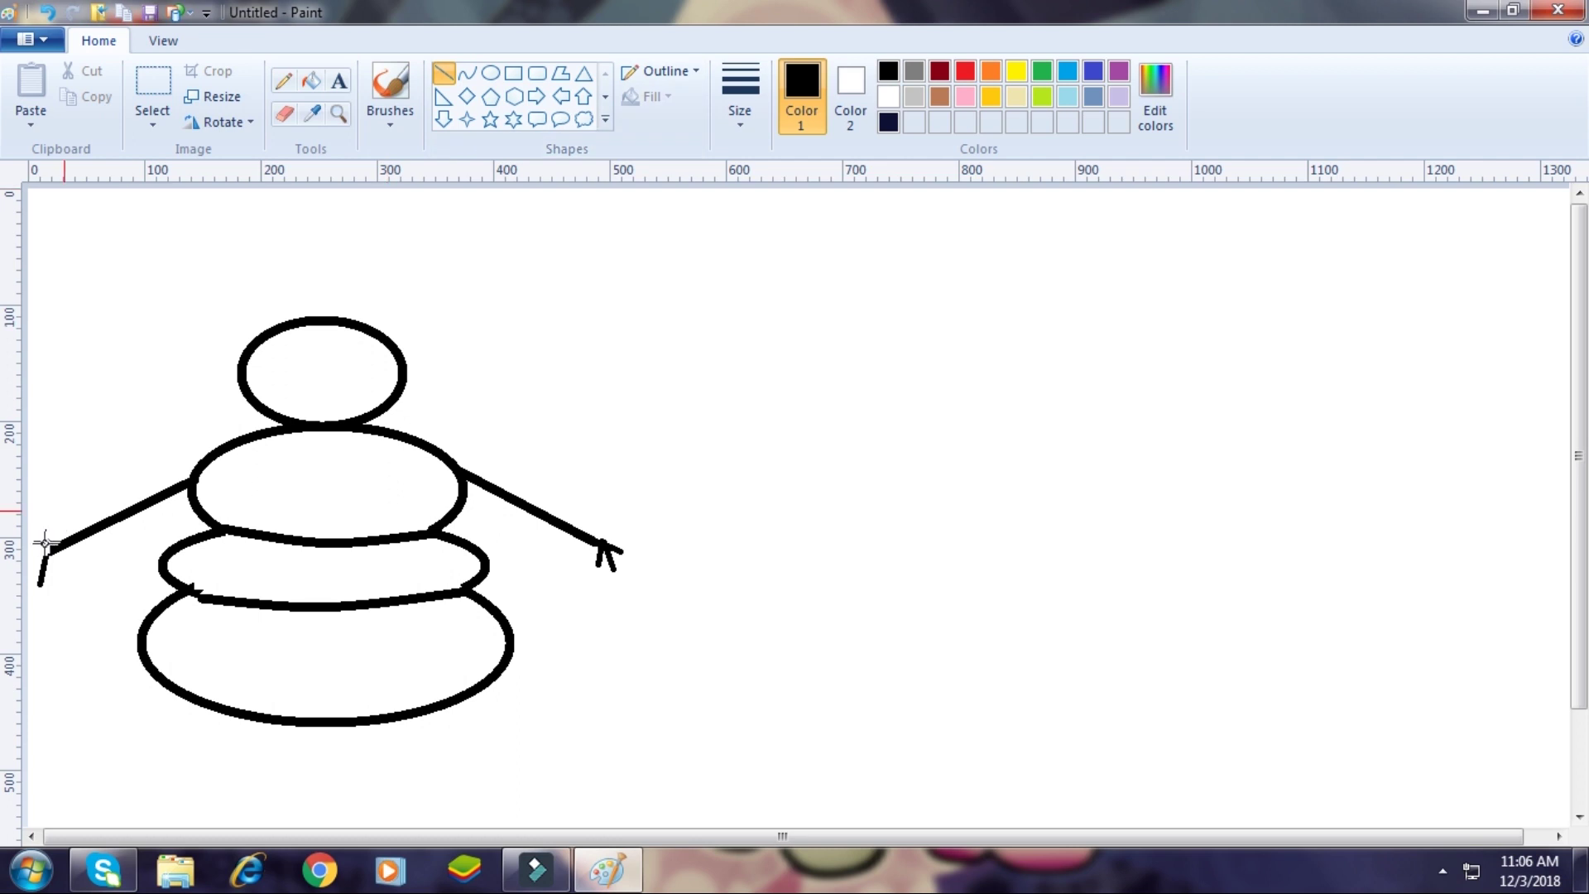
drag(49, 552, 29, 528)
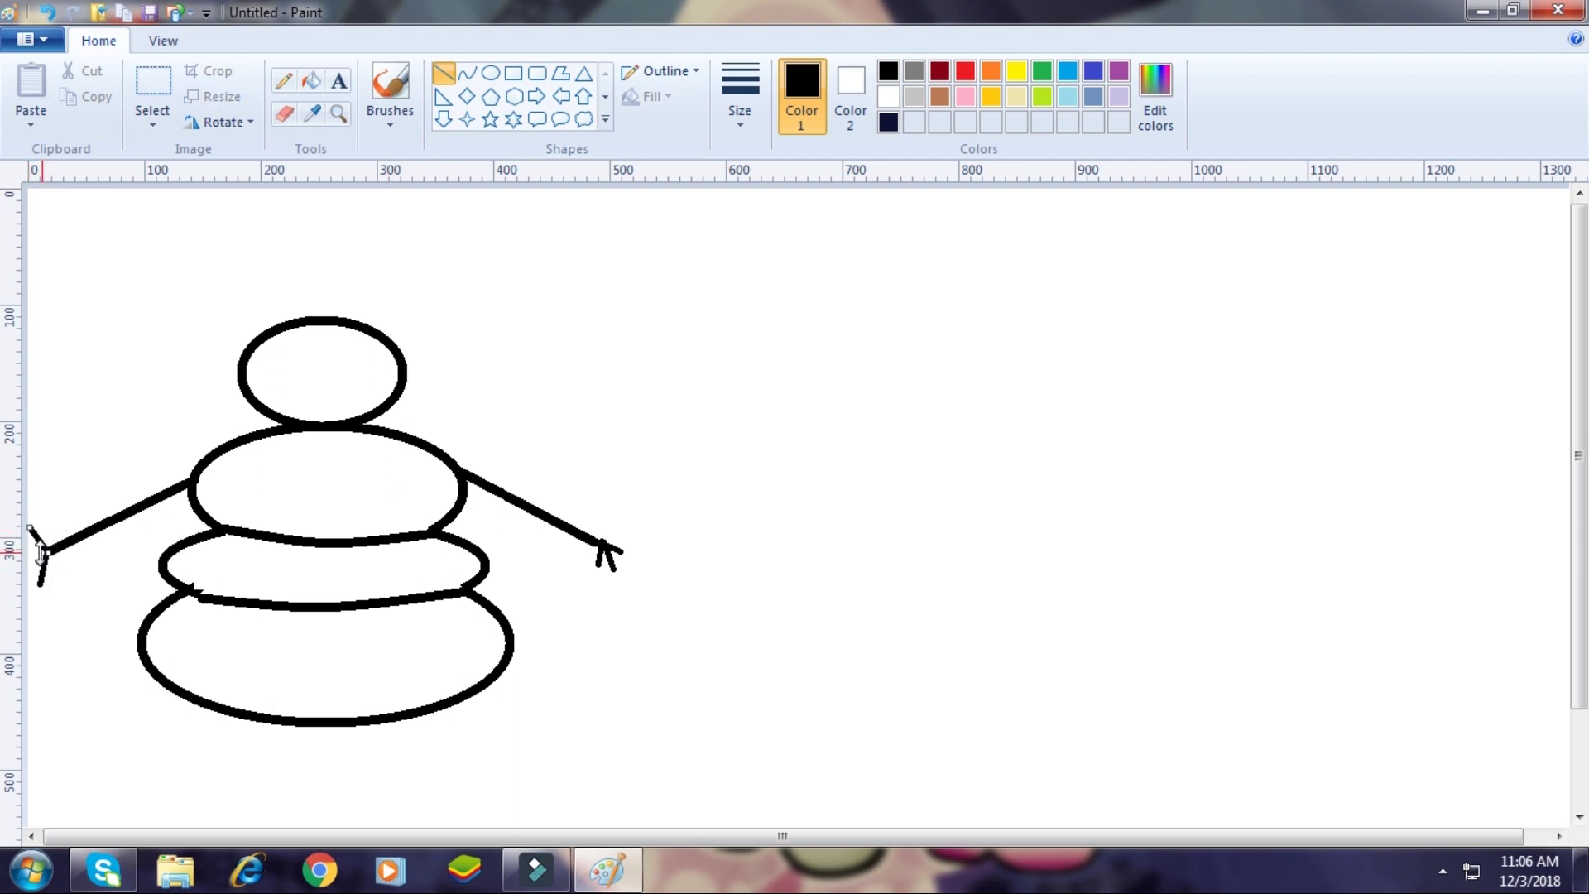
click(491, 73)
click(445, 74)
drag(38, 562, 45, 546)
click(514, 119)
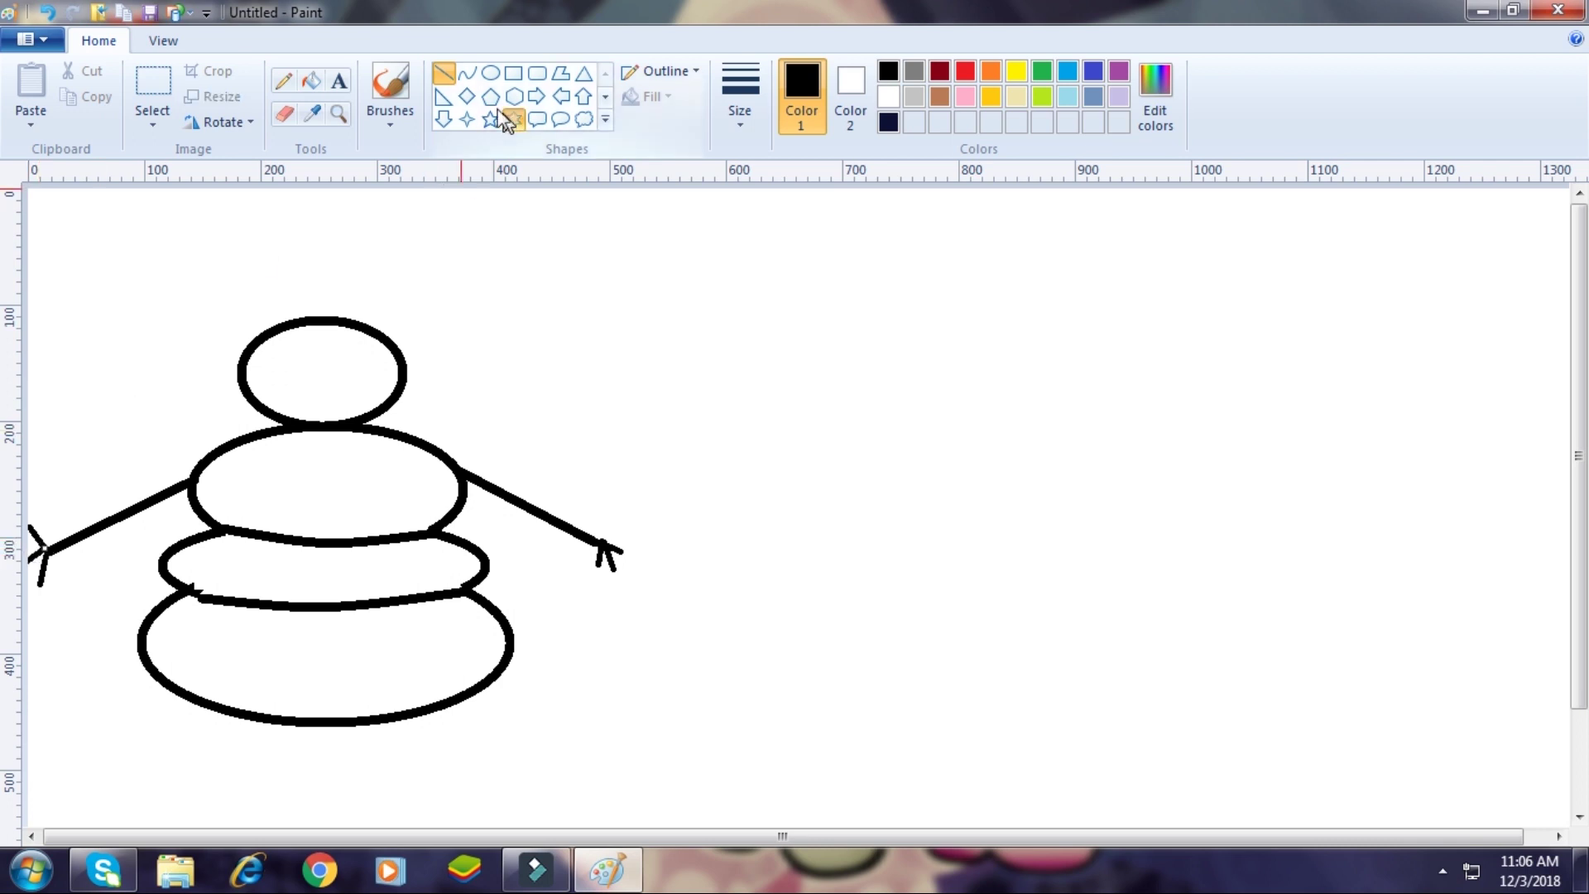
Use the Pencil at its thickest line size to mark a dot in the middle of the bottom body section.
click(441, 74)
click(284, 83)
click(752, 128)
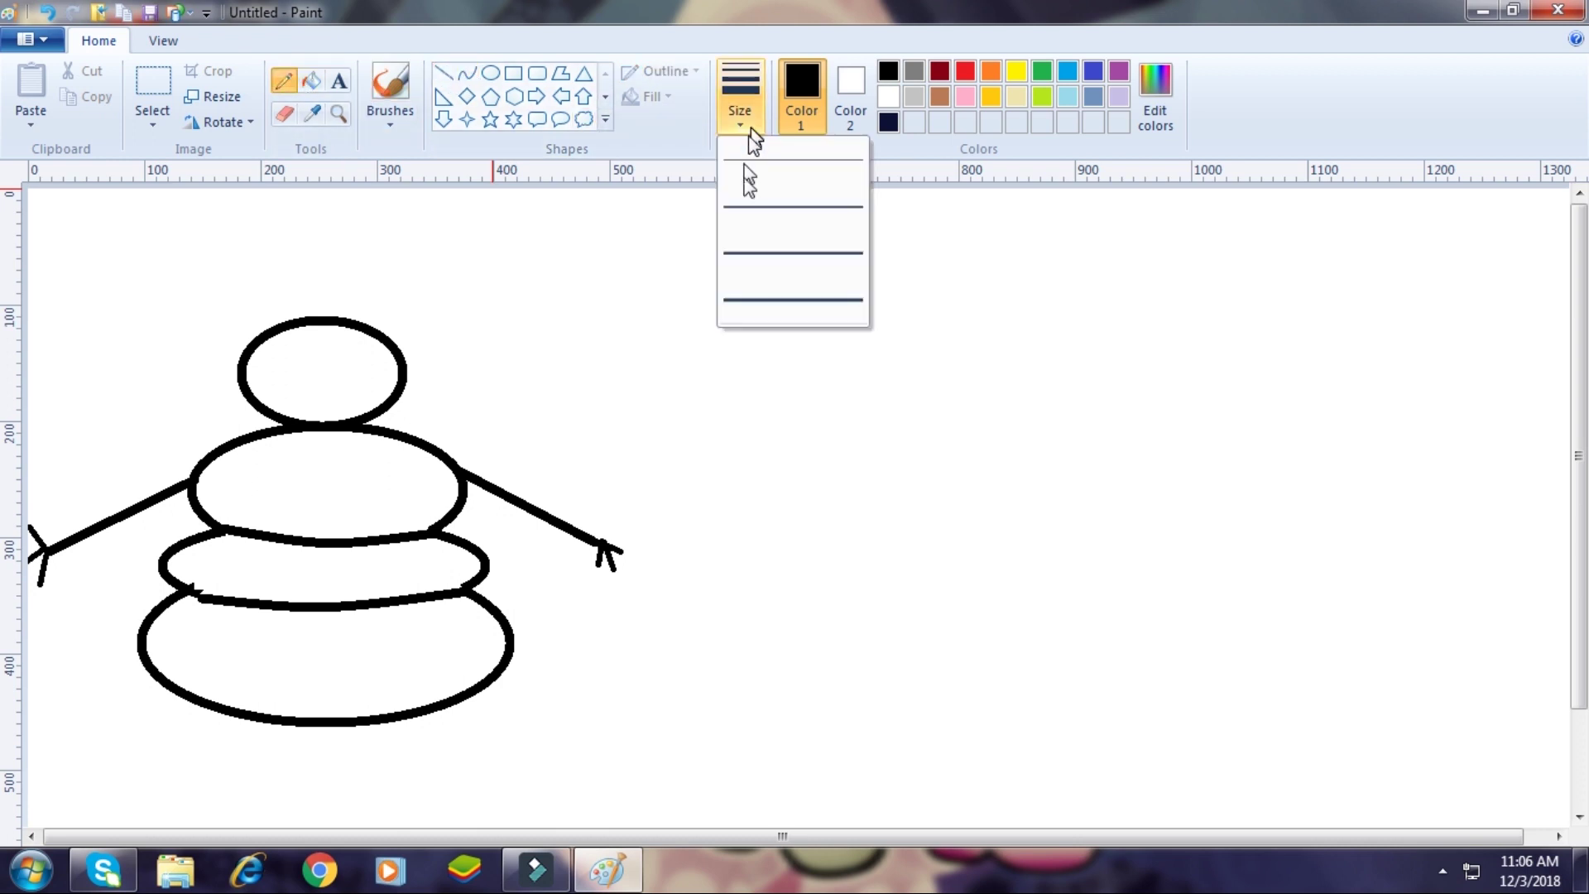
click(749, 298)
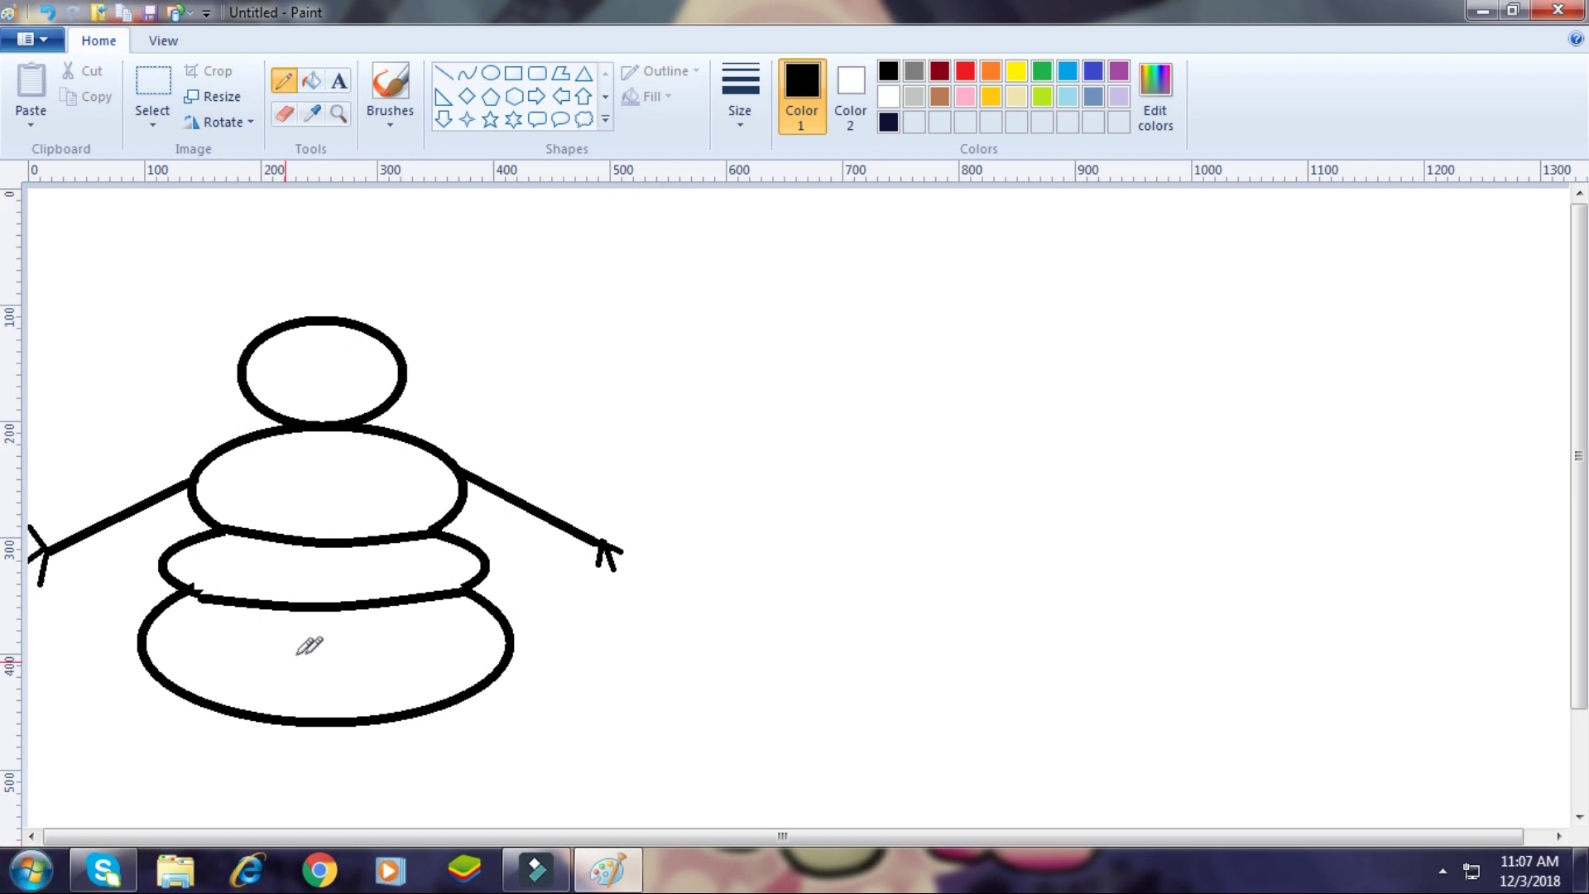
click(323, 656)
click(757, 137)
click(751, 314)
Draw three small ellipses, about 23 to 37 pixels wide, as buttons down the middle of the three body sections.
click(491, 73)
drag(299, 649, 343, 674)
drag(307, 568, 348, 592)
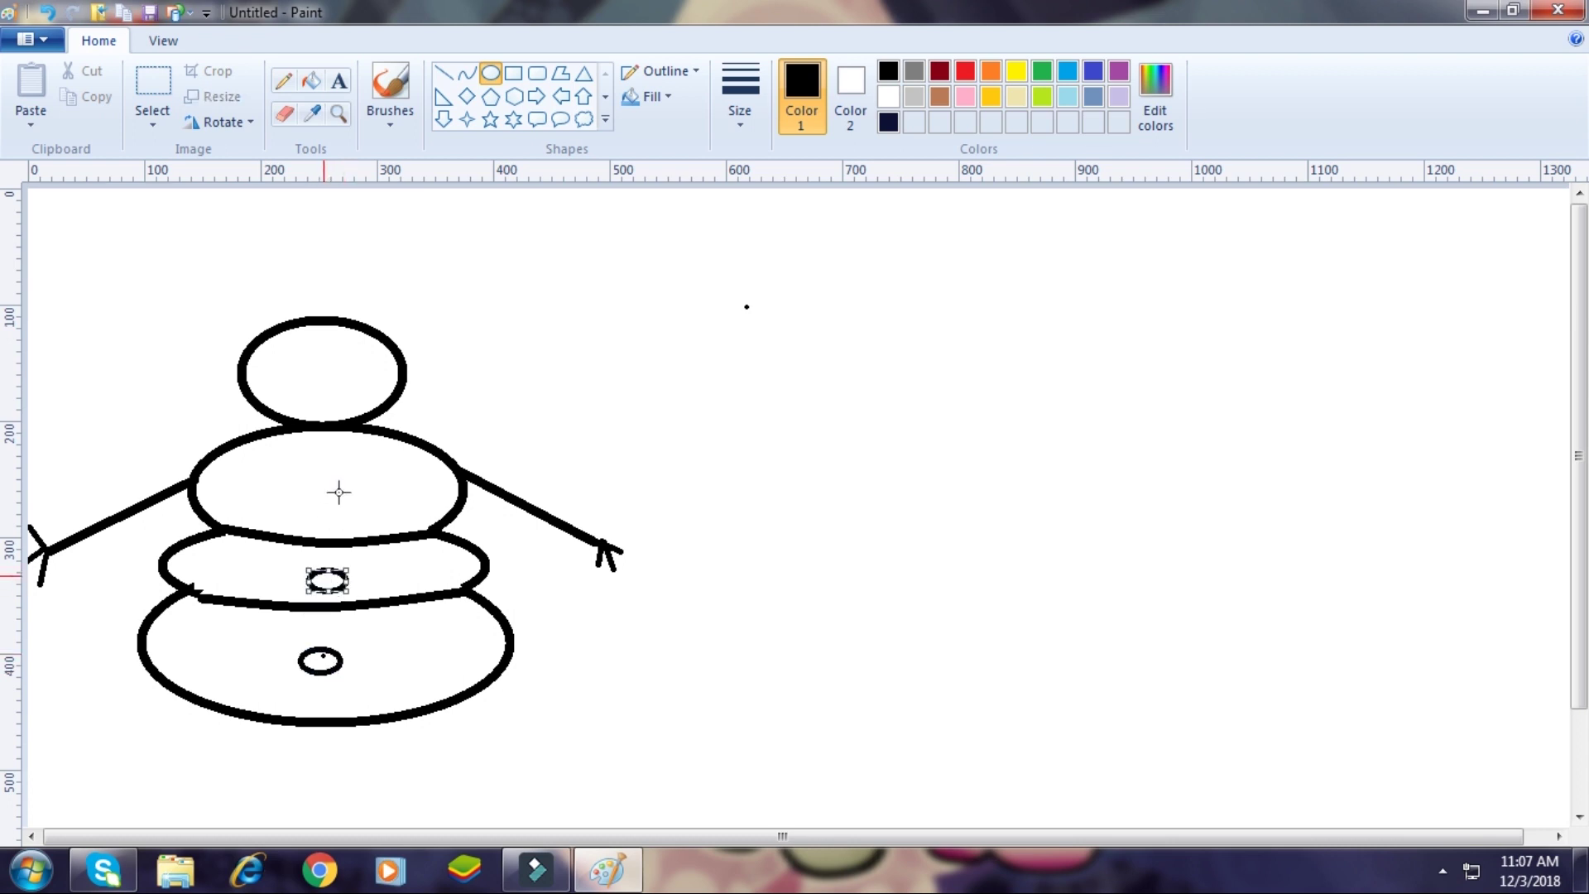
drag(316, 496, 343, 519)
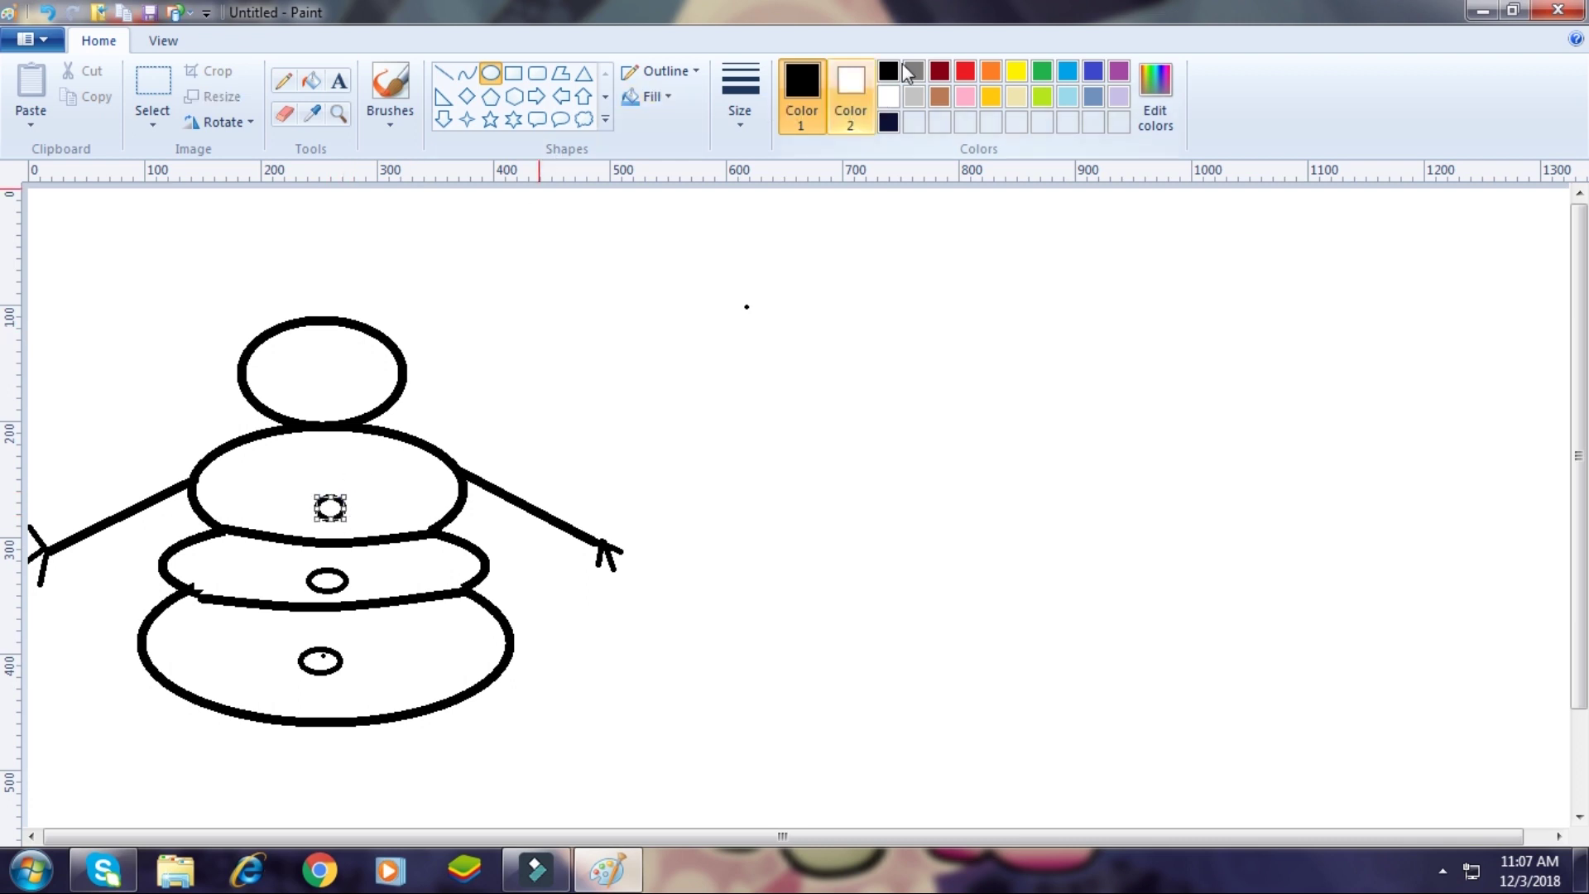
click(933, 100)
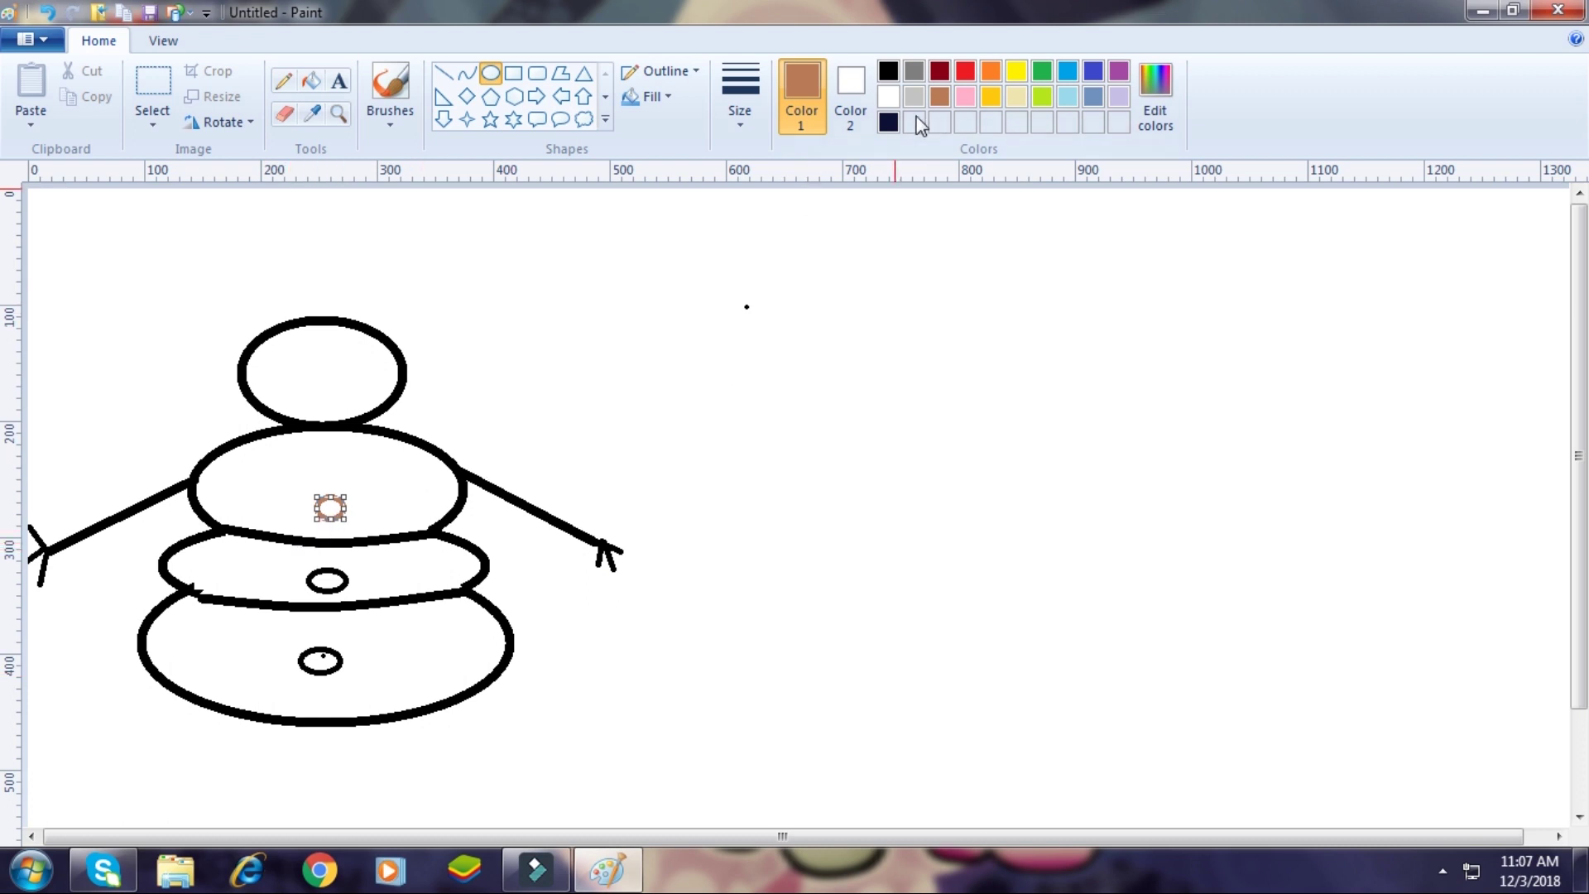
click(889, 122)
click(888, 73)
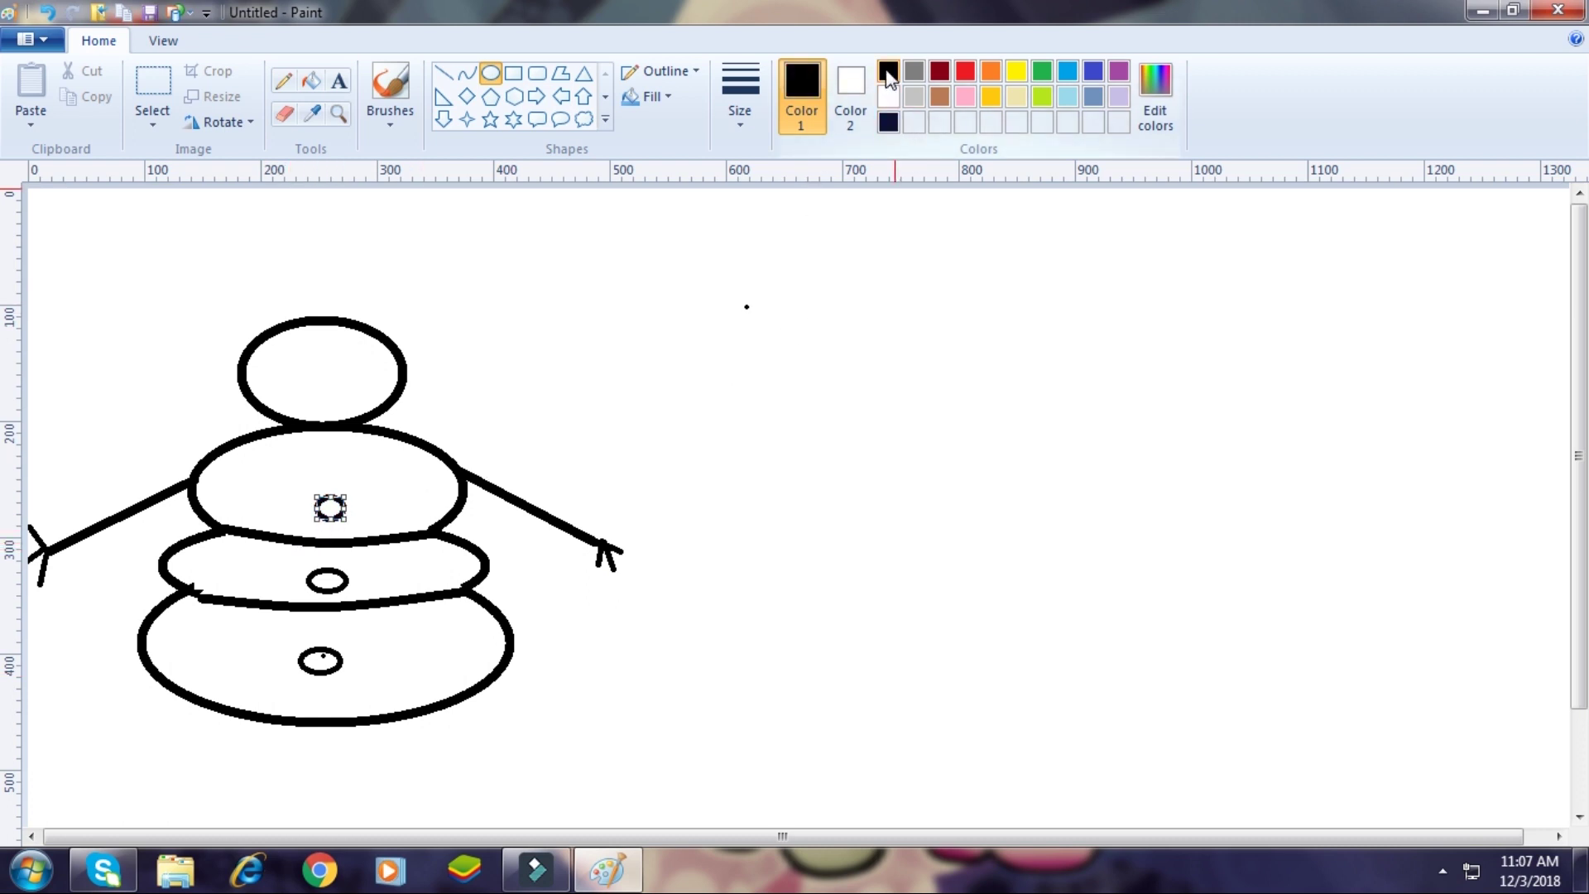
Fill the three buttons with a dark brown custom colour of red 96, green 60 and blue 40.
click(310, 83)
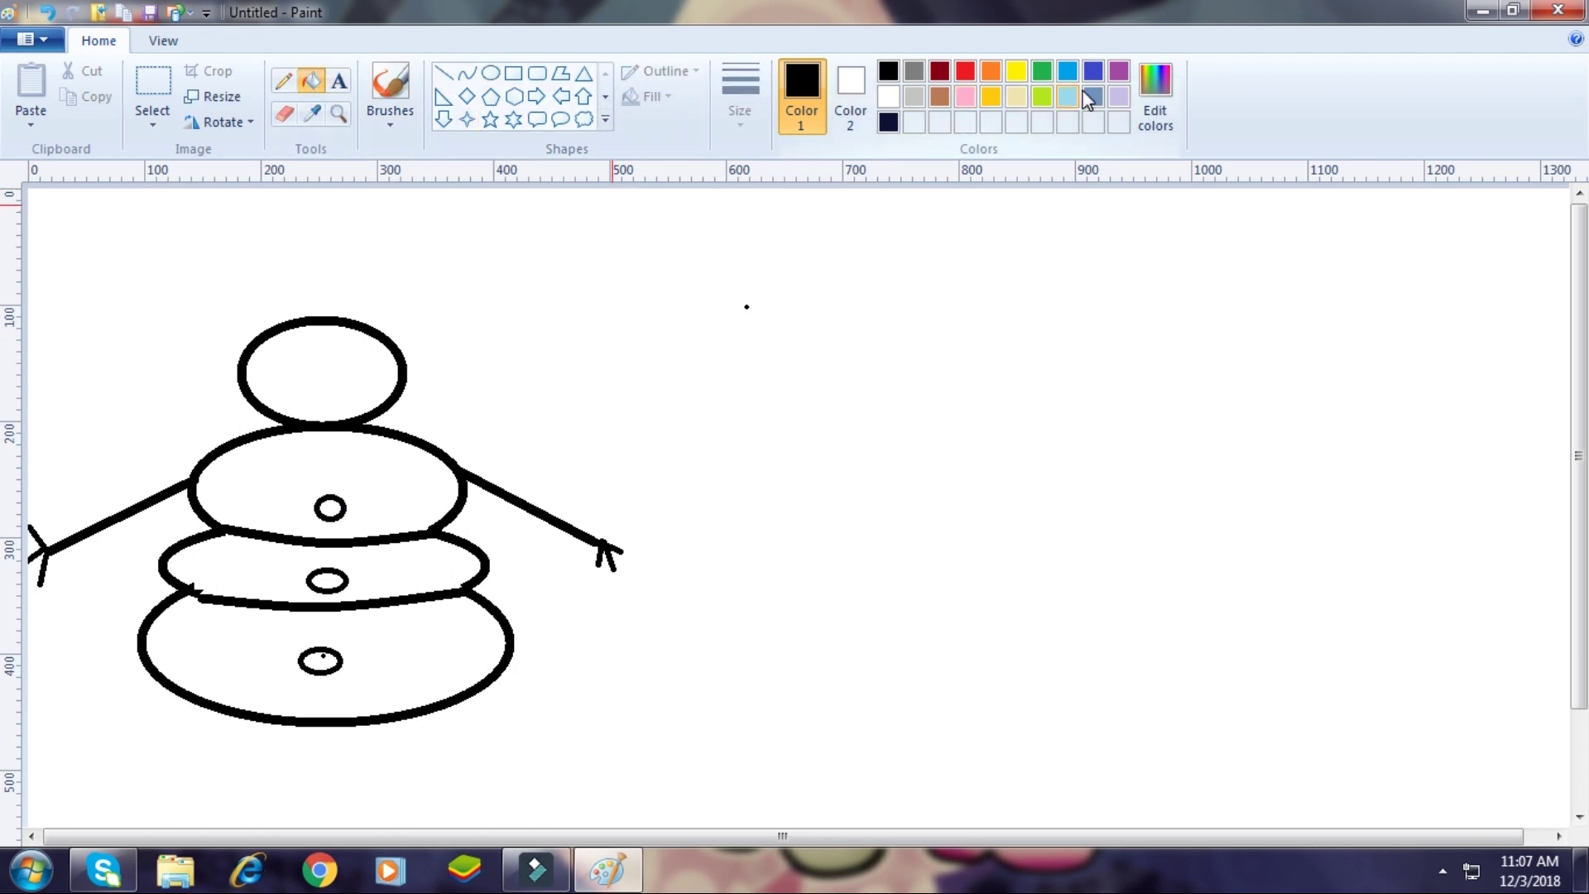
click(1156, 95)
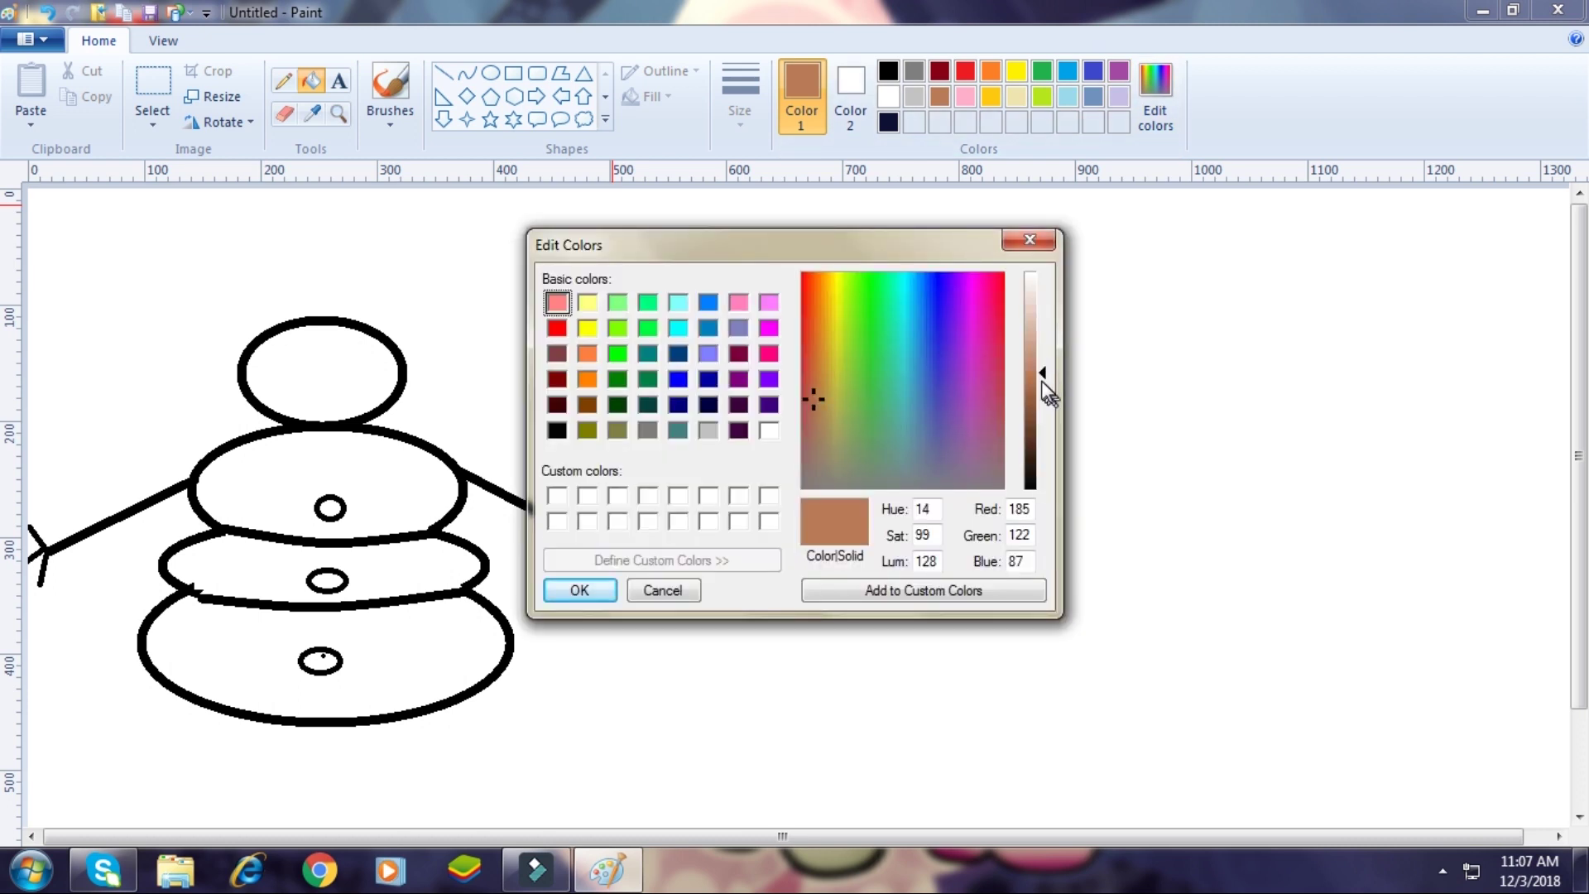
drag(1045, 378, 1045, 431)
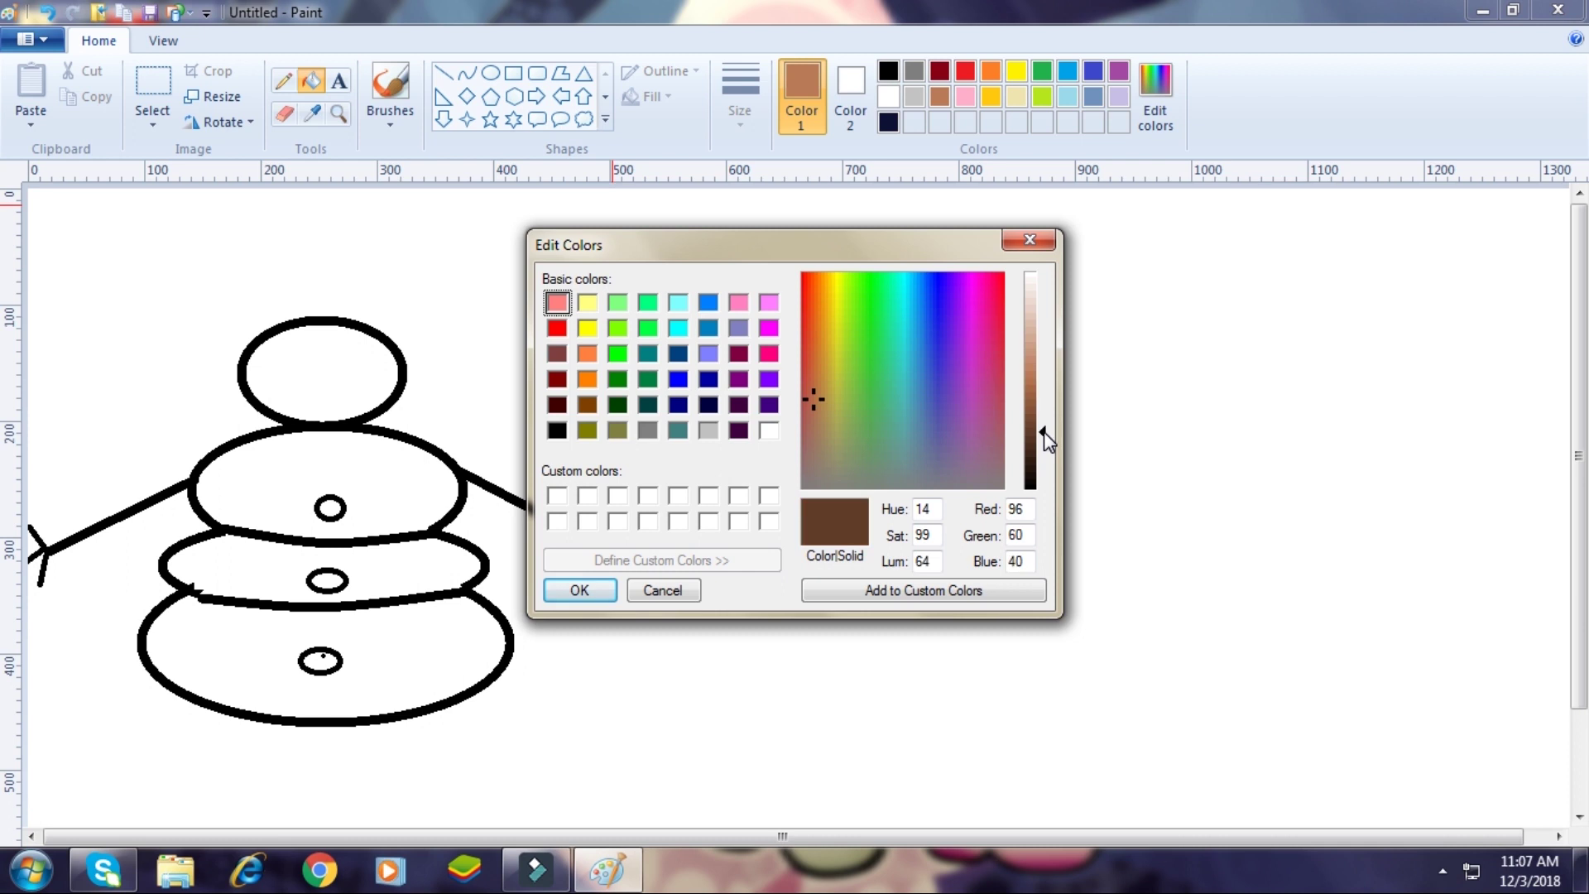
click(571, 593)
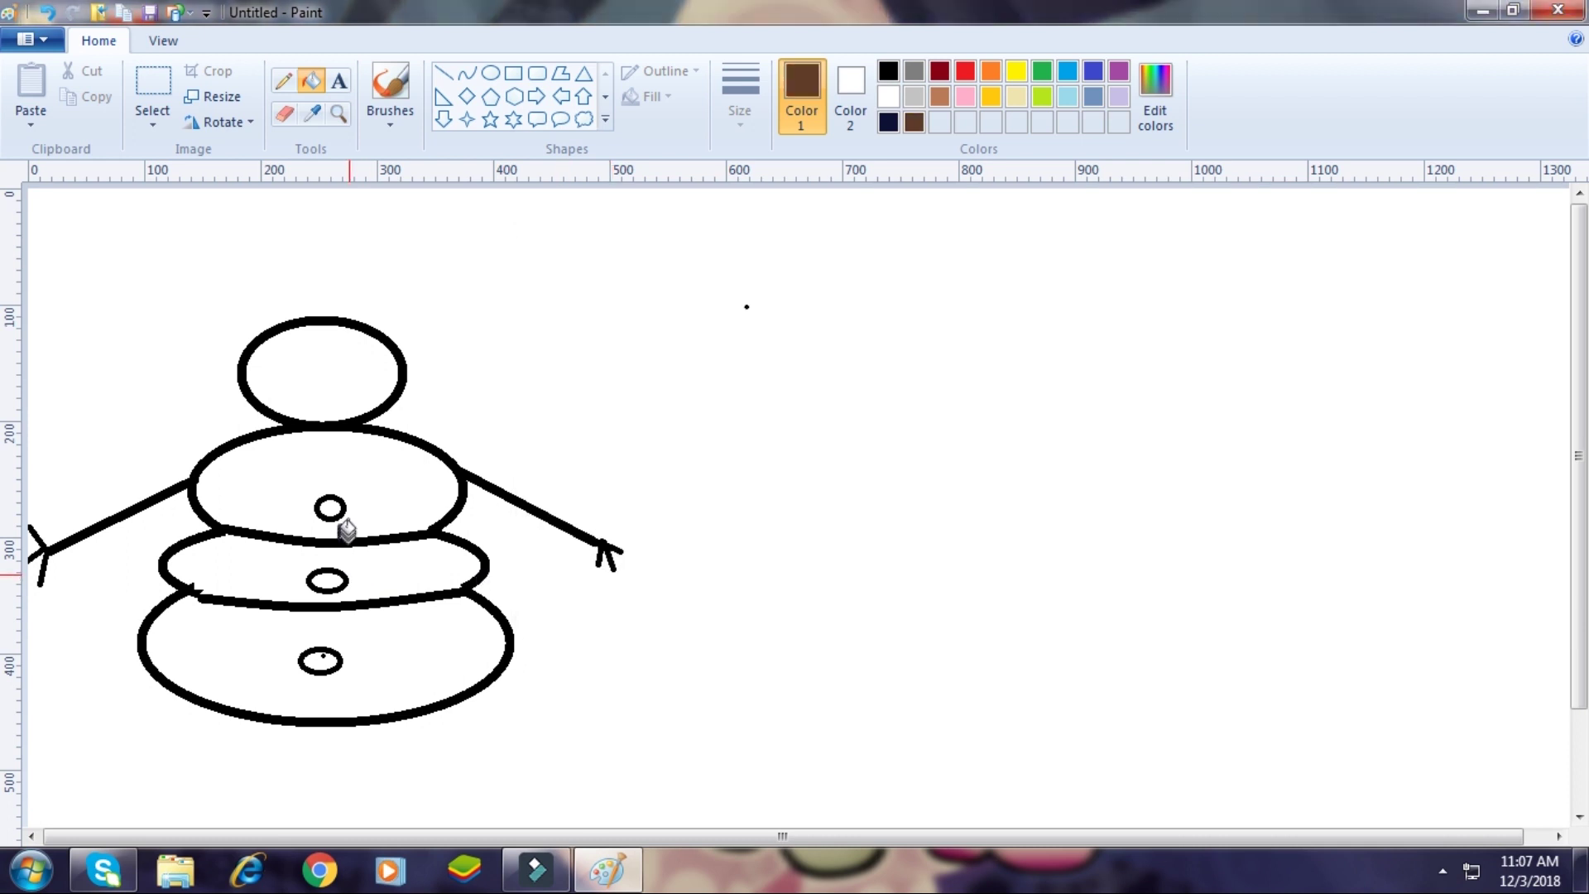
click(339, 580)
click(327, 660)
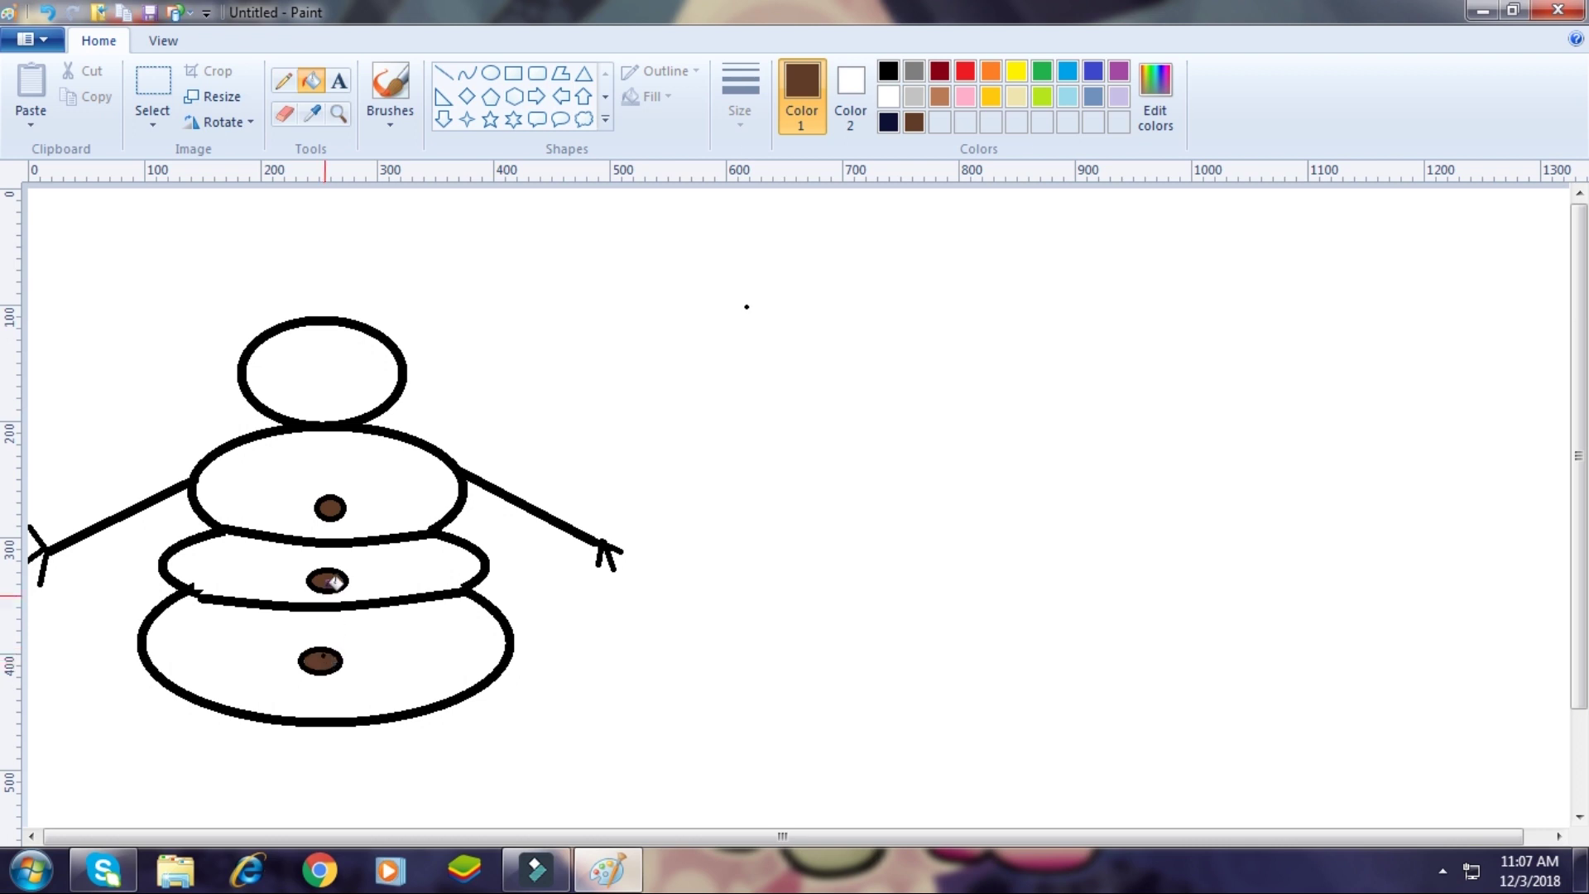
Draw two small black ellipses, about 11 to 12 pixels wide, side by side in the upper head as eyes.
click(490, 73)
click(740, 124)
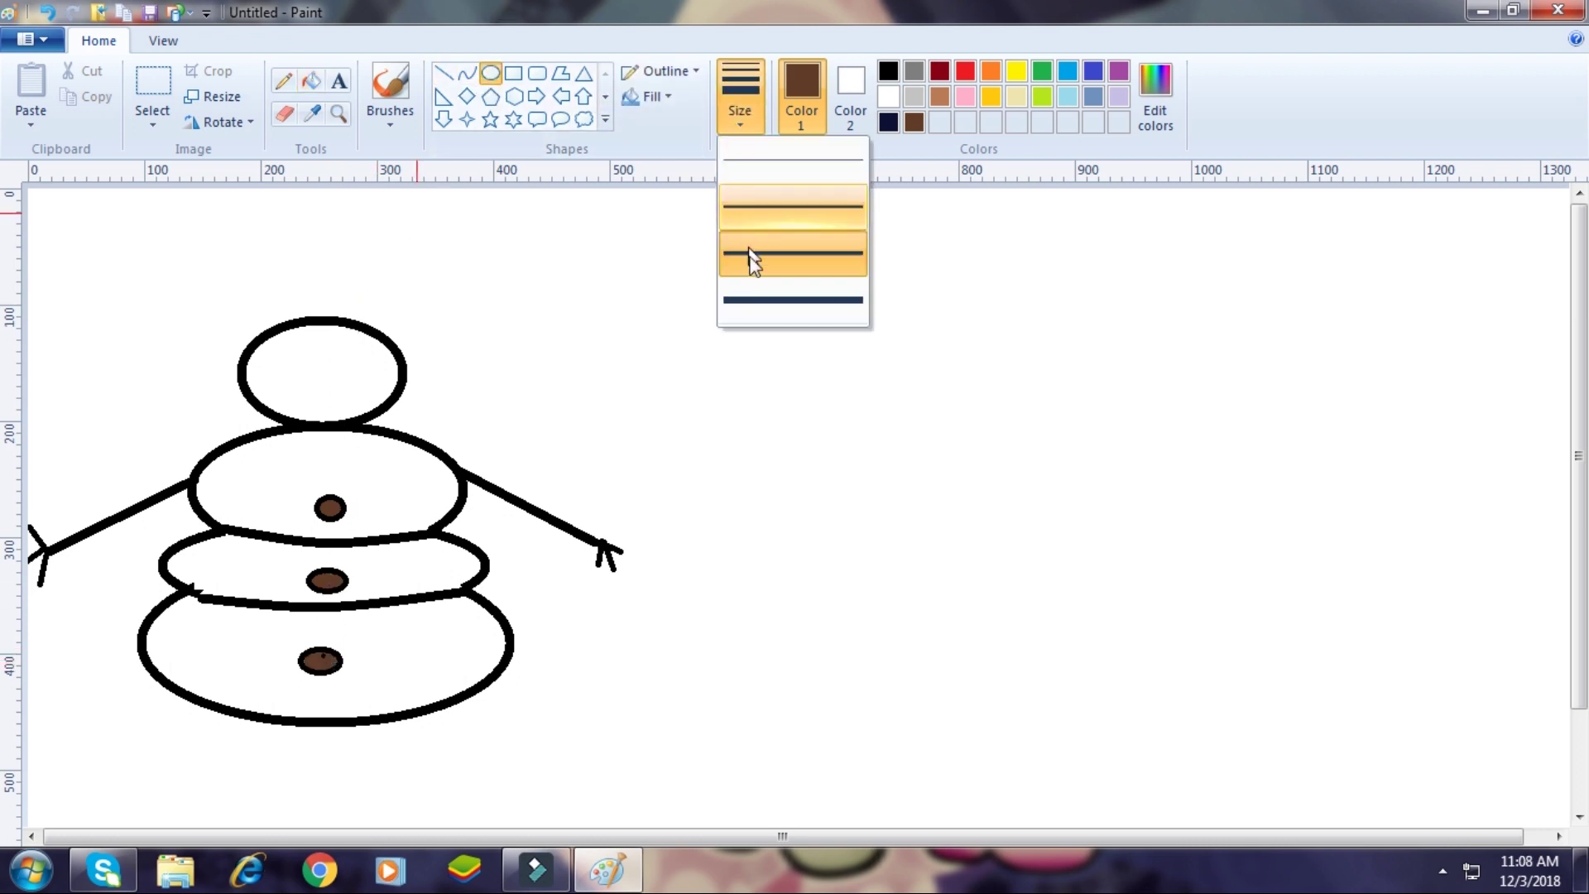
click(543, 319)
drag(288, 356, 301, 369)
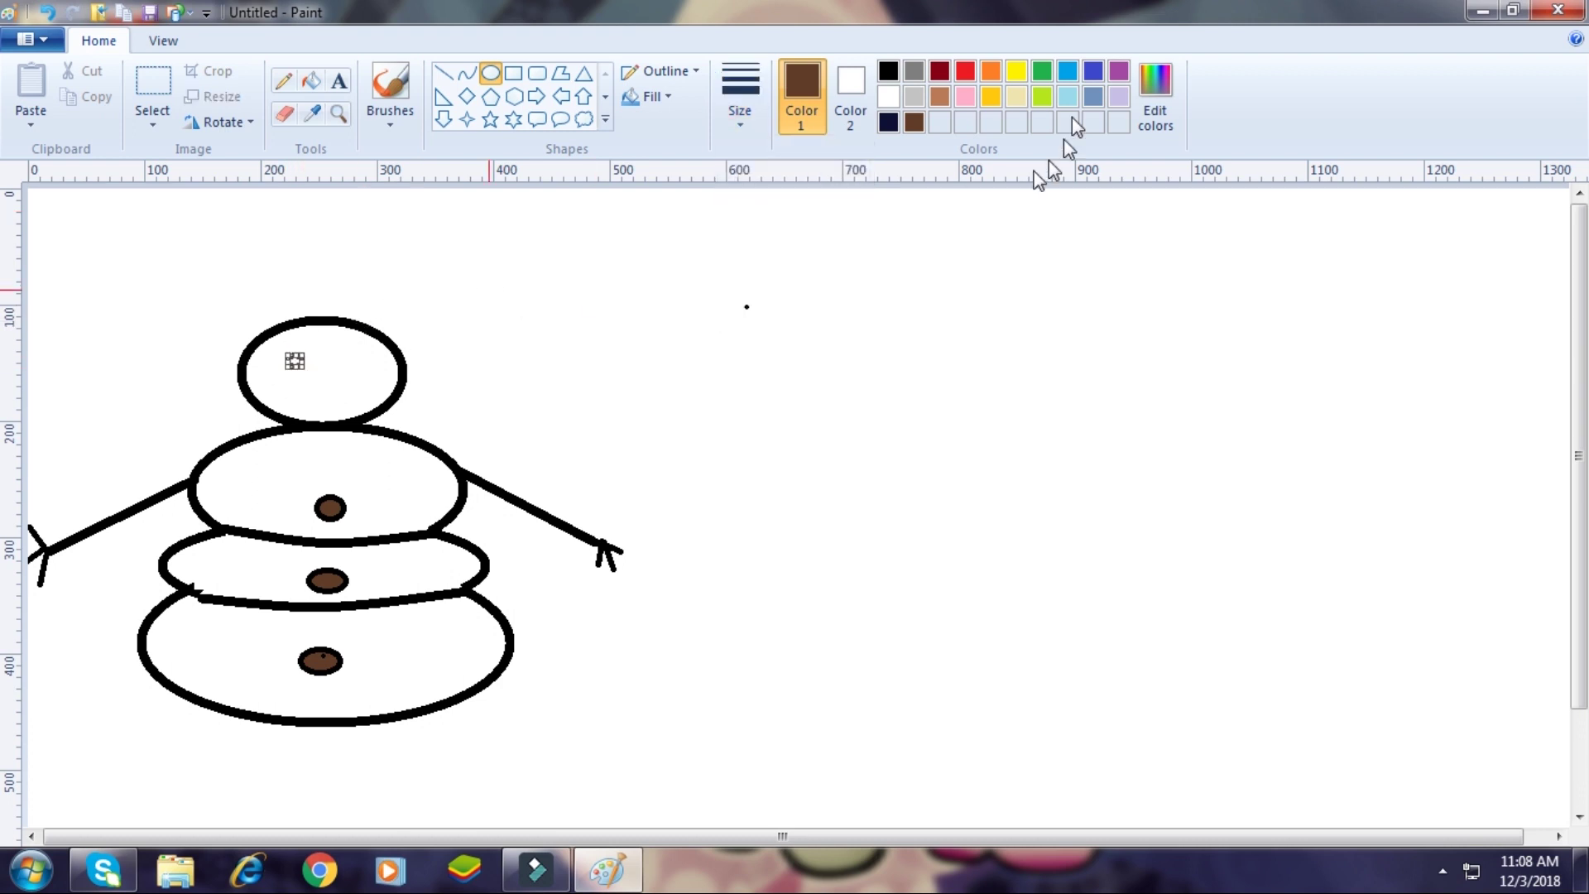
click(887, 75)
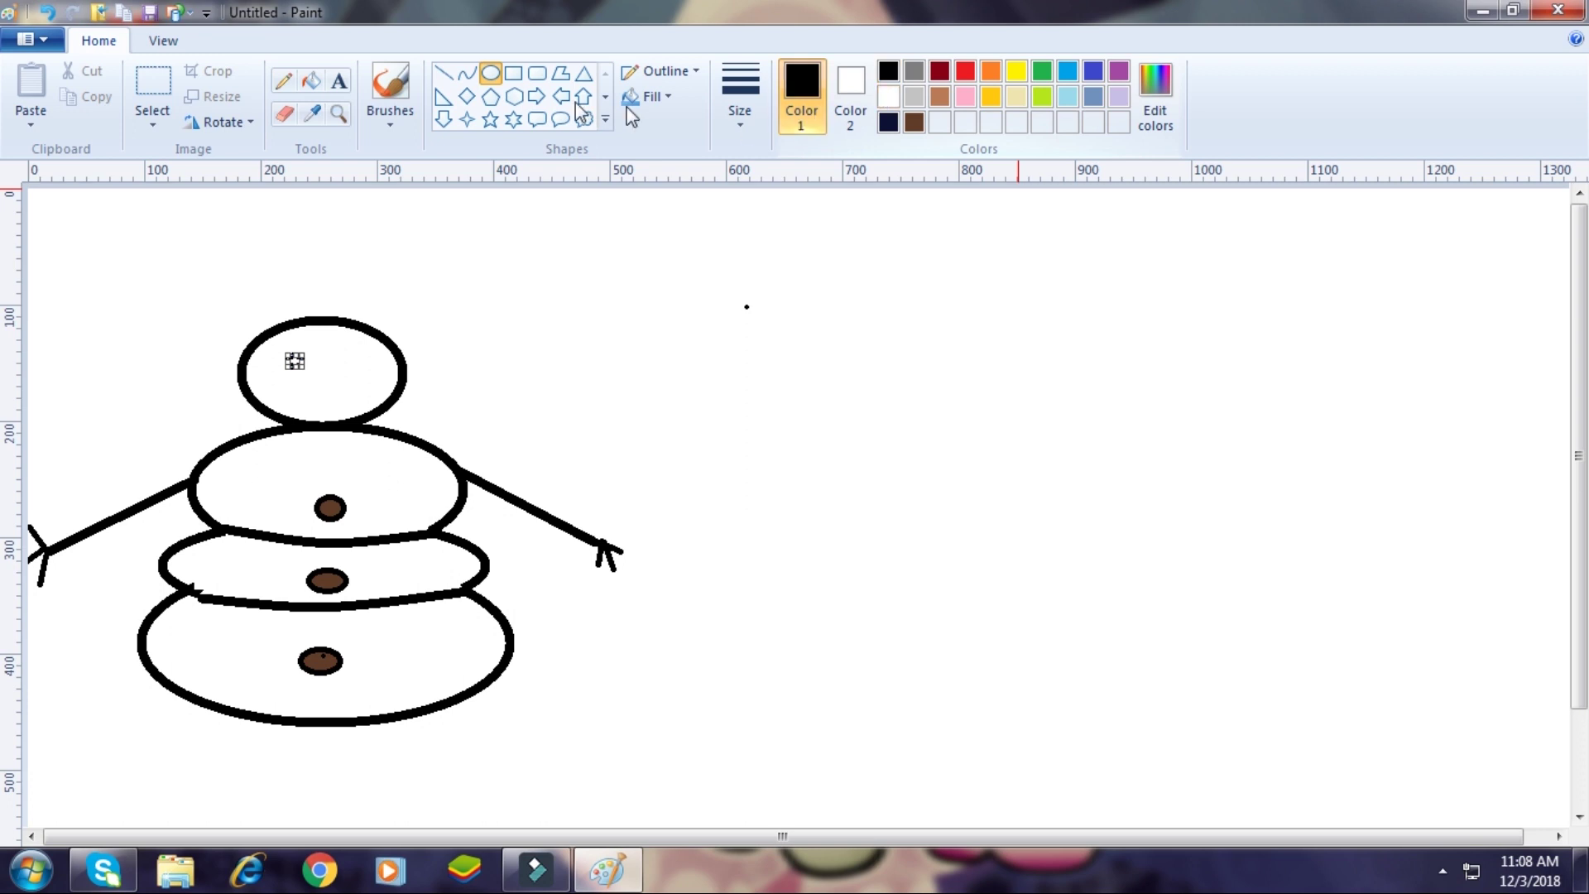
click(348, 362)
drag(347, 350, 362, 369)
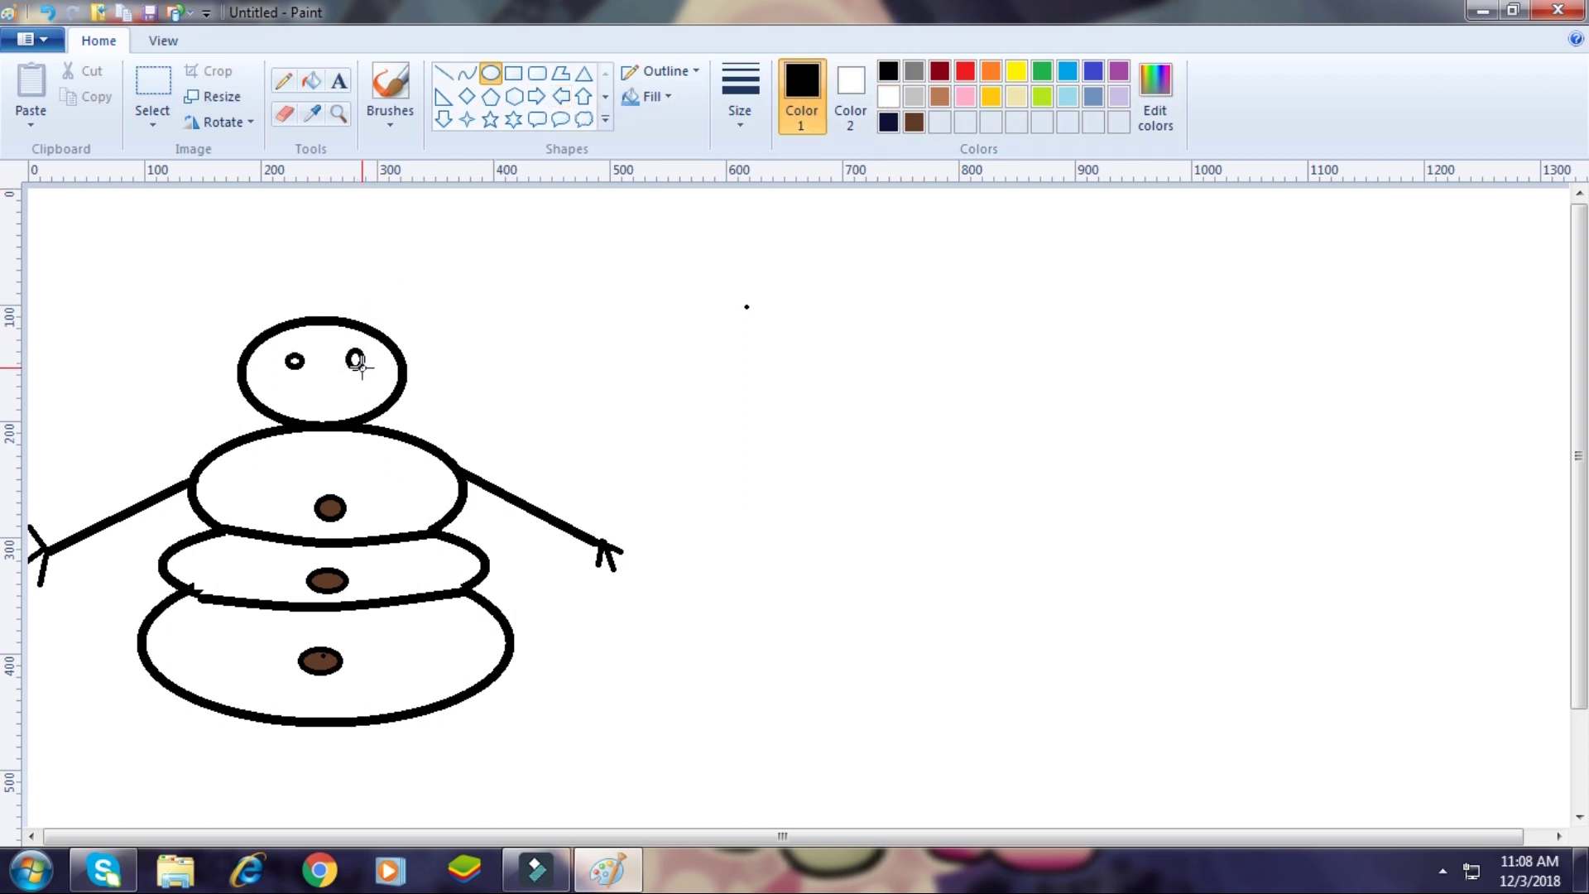
Delete the left-hand eye with its leftover marks and redraw it as an ellipse about 19 by 17 pixels.
click(295, 361)
mouse_move(286, 354)
mouse_down()
mouse_move(316, 368)
mouse_move(305, 355)
mouse_up()
click(153, 83)
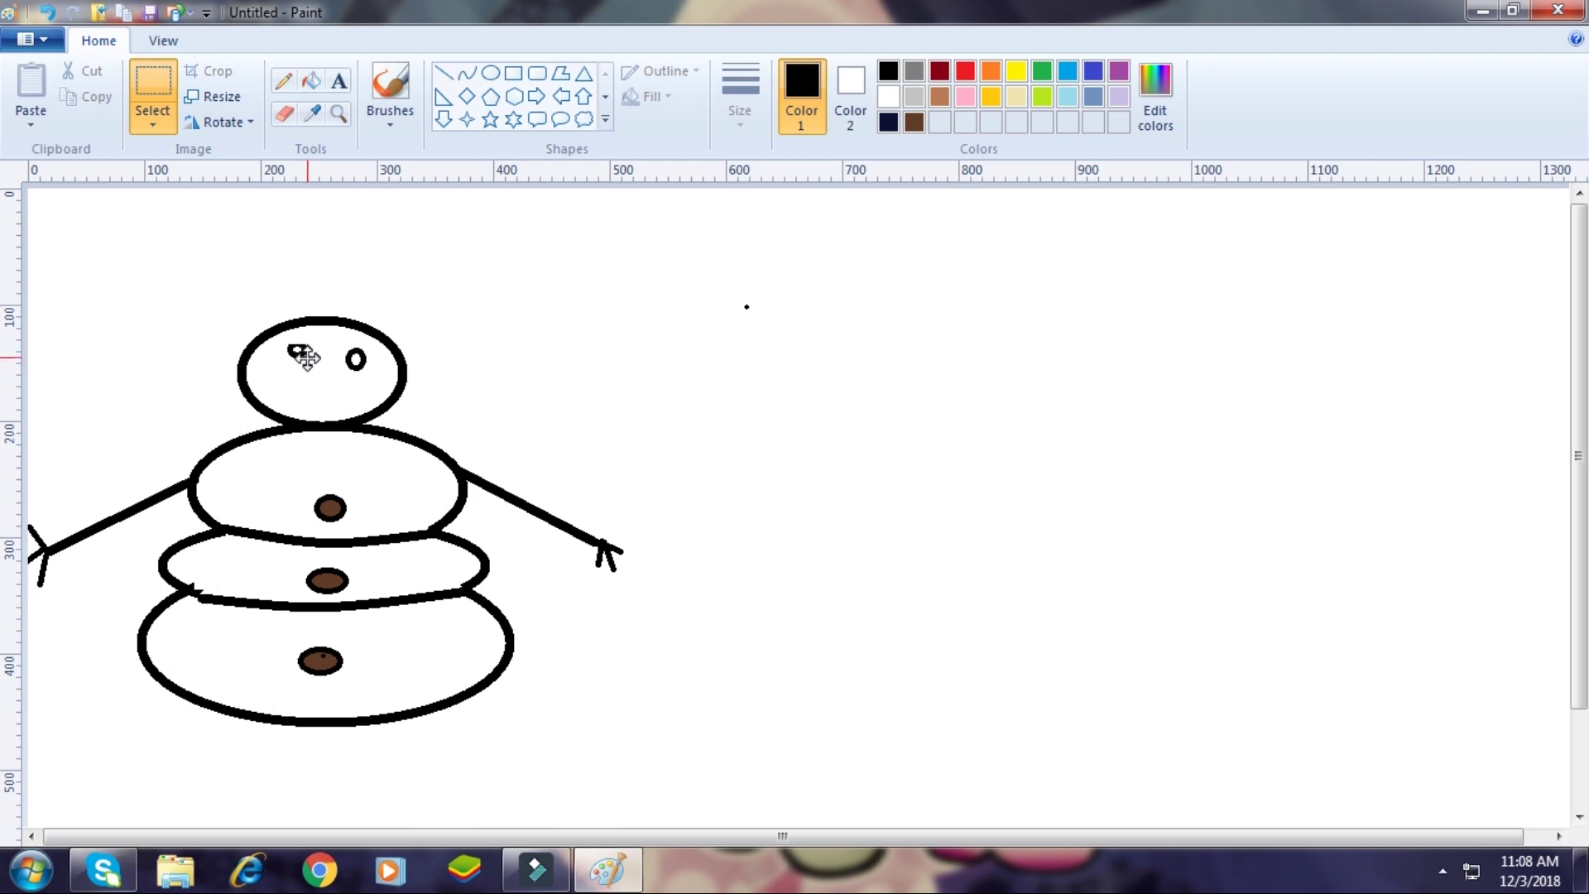
right_click(308, 357)
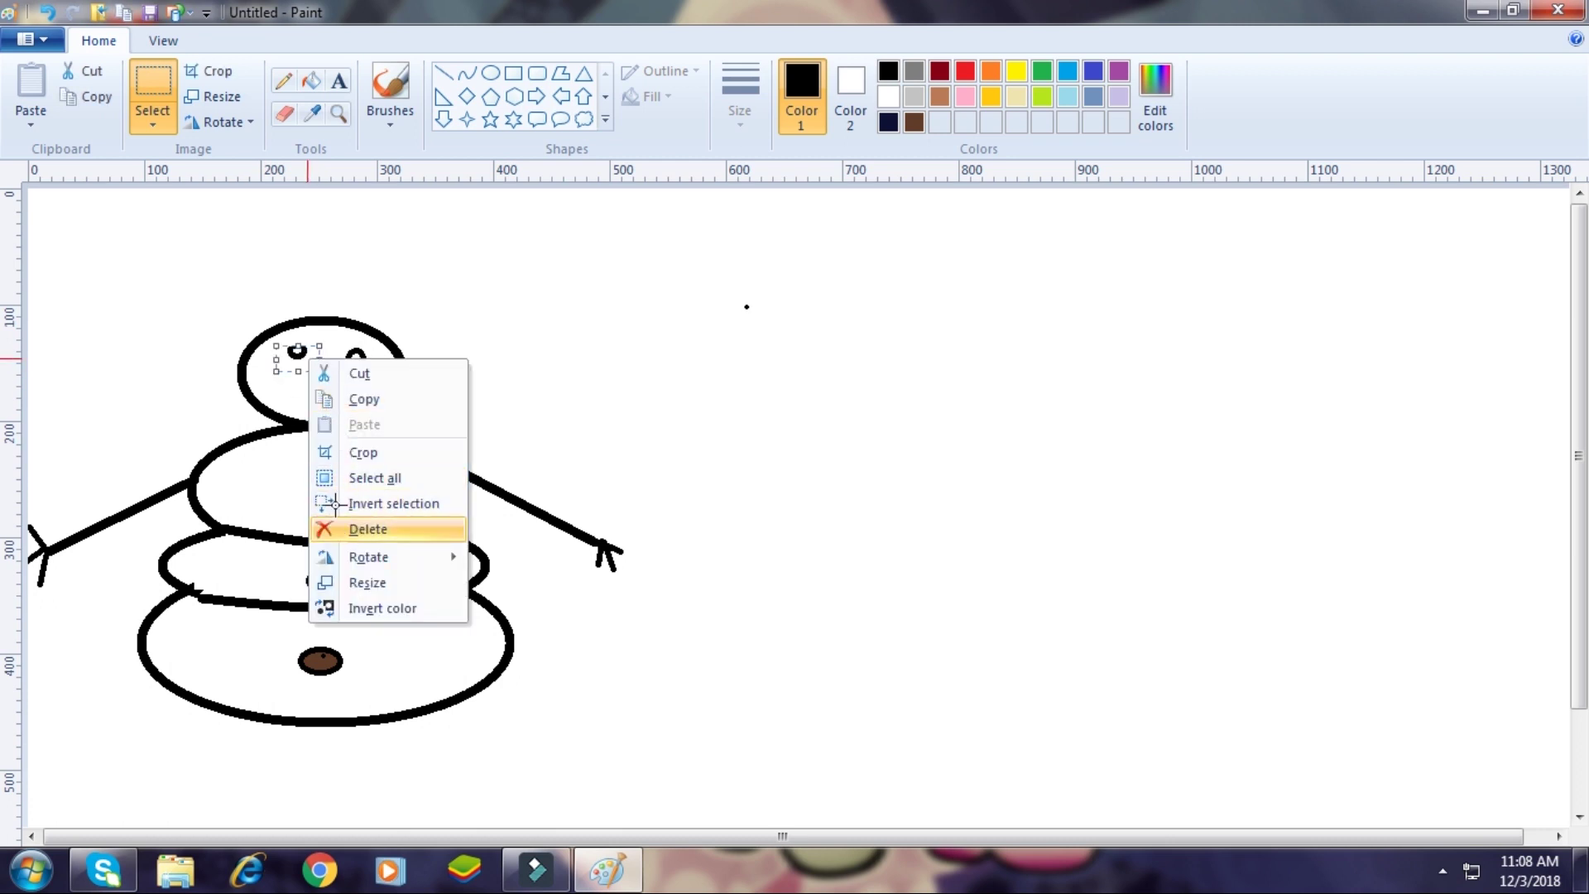
click(356, 531)
drag(285, 351, 318, 370)
right_click(318, 370)
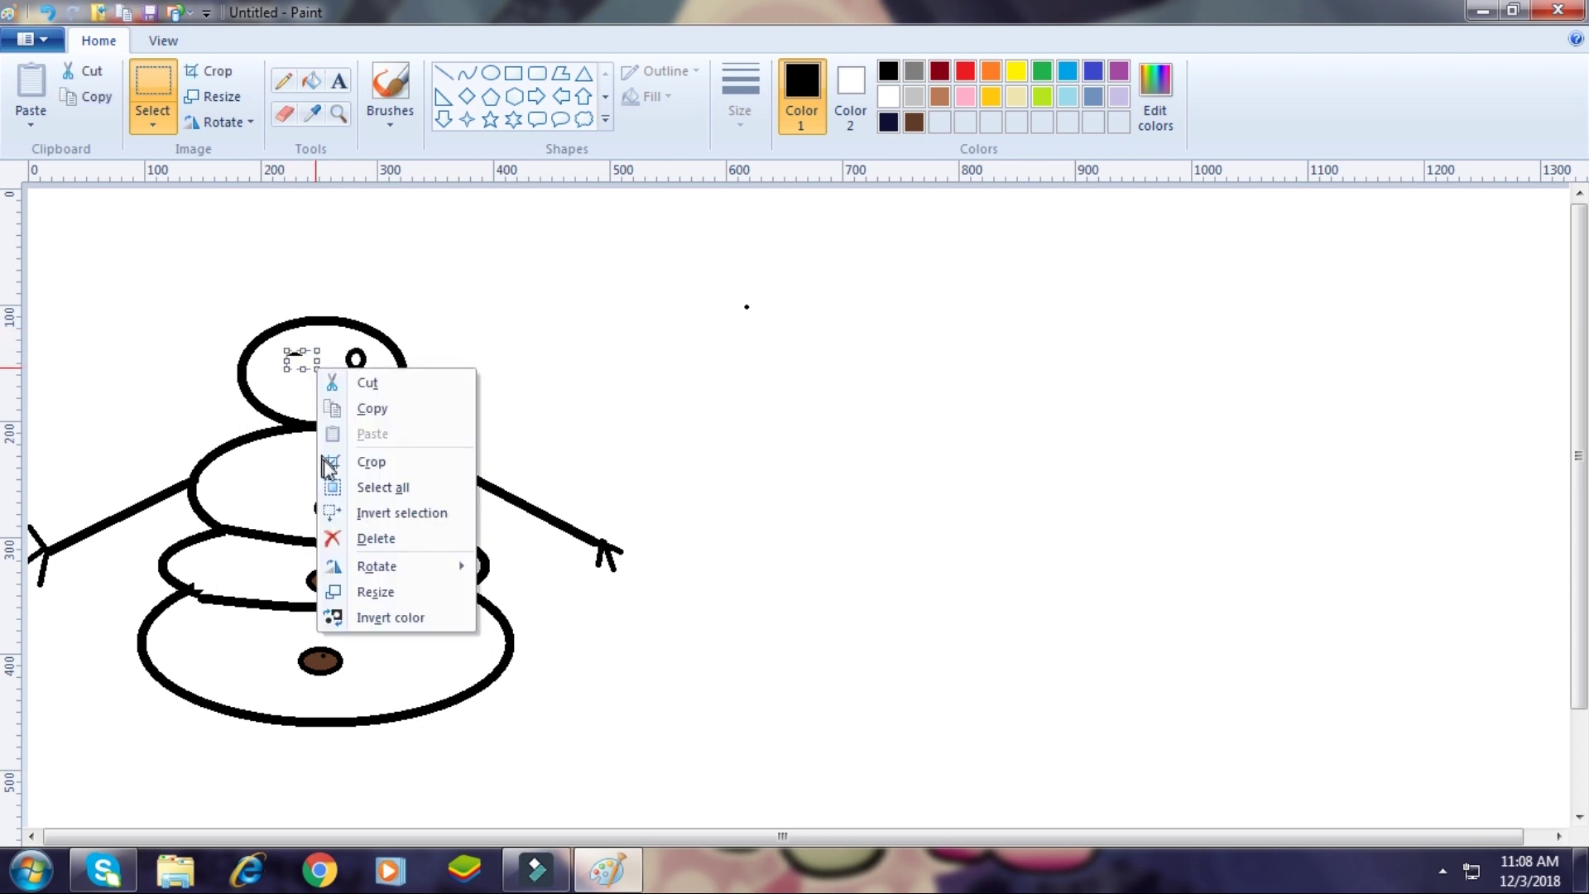
click(356, 538)
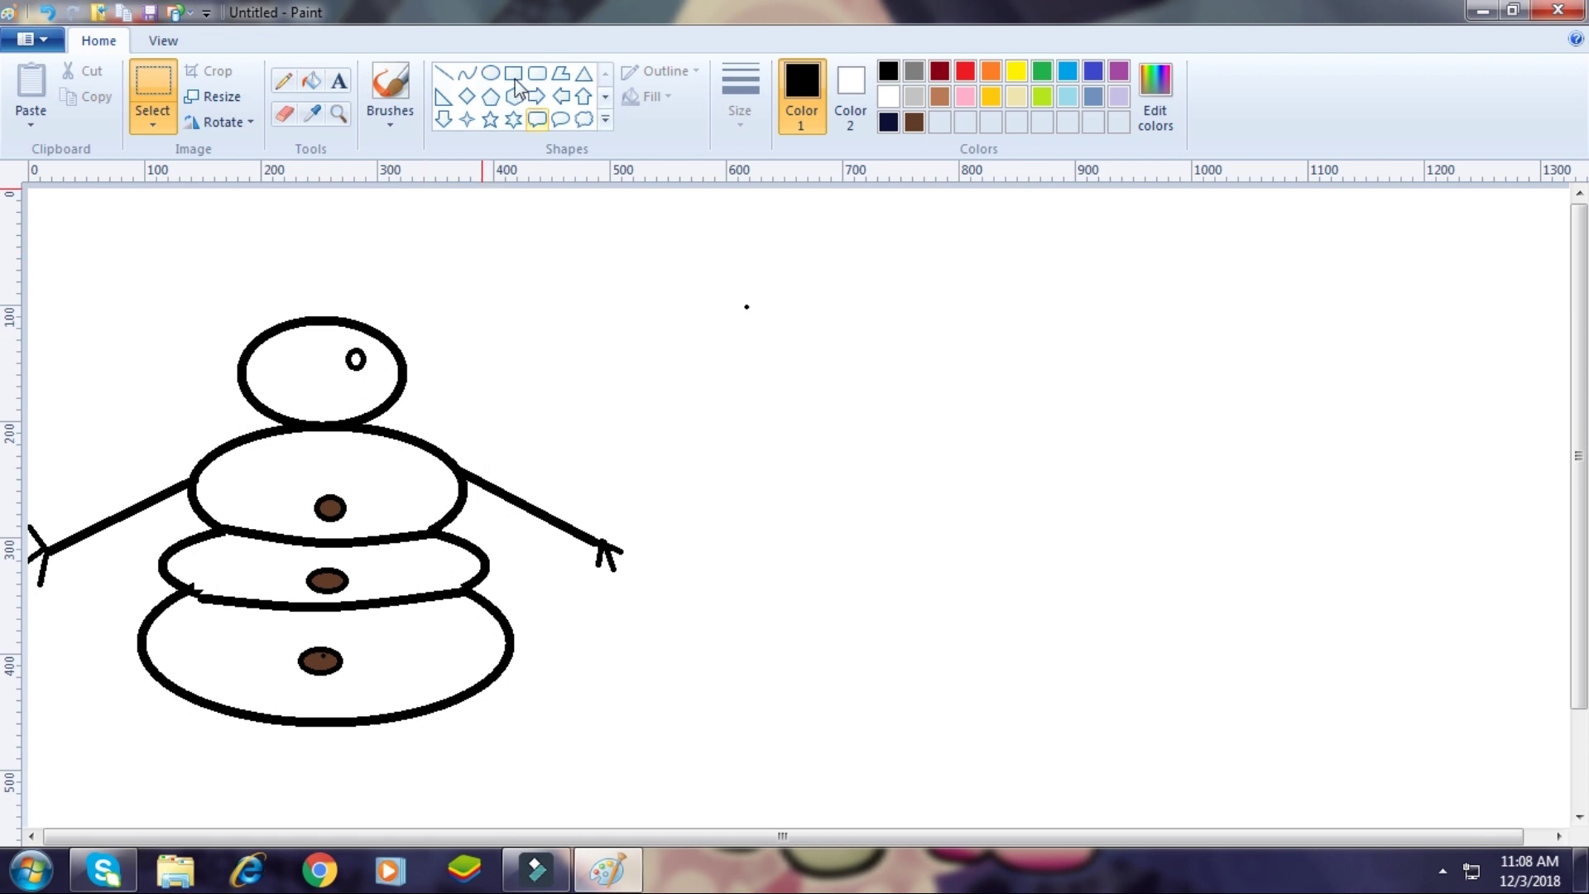
click(491, 73)
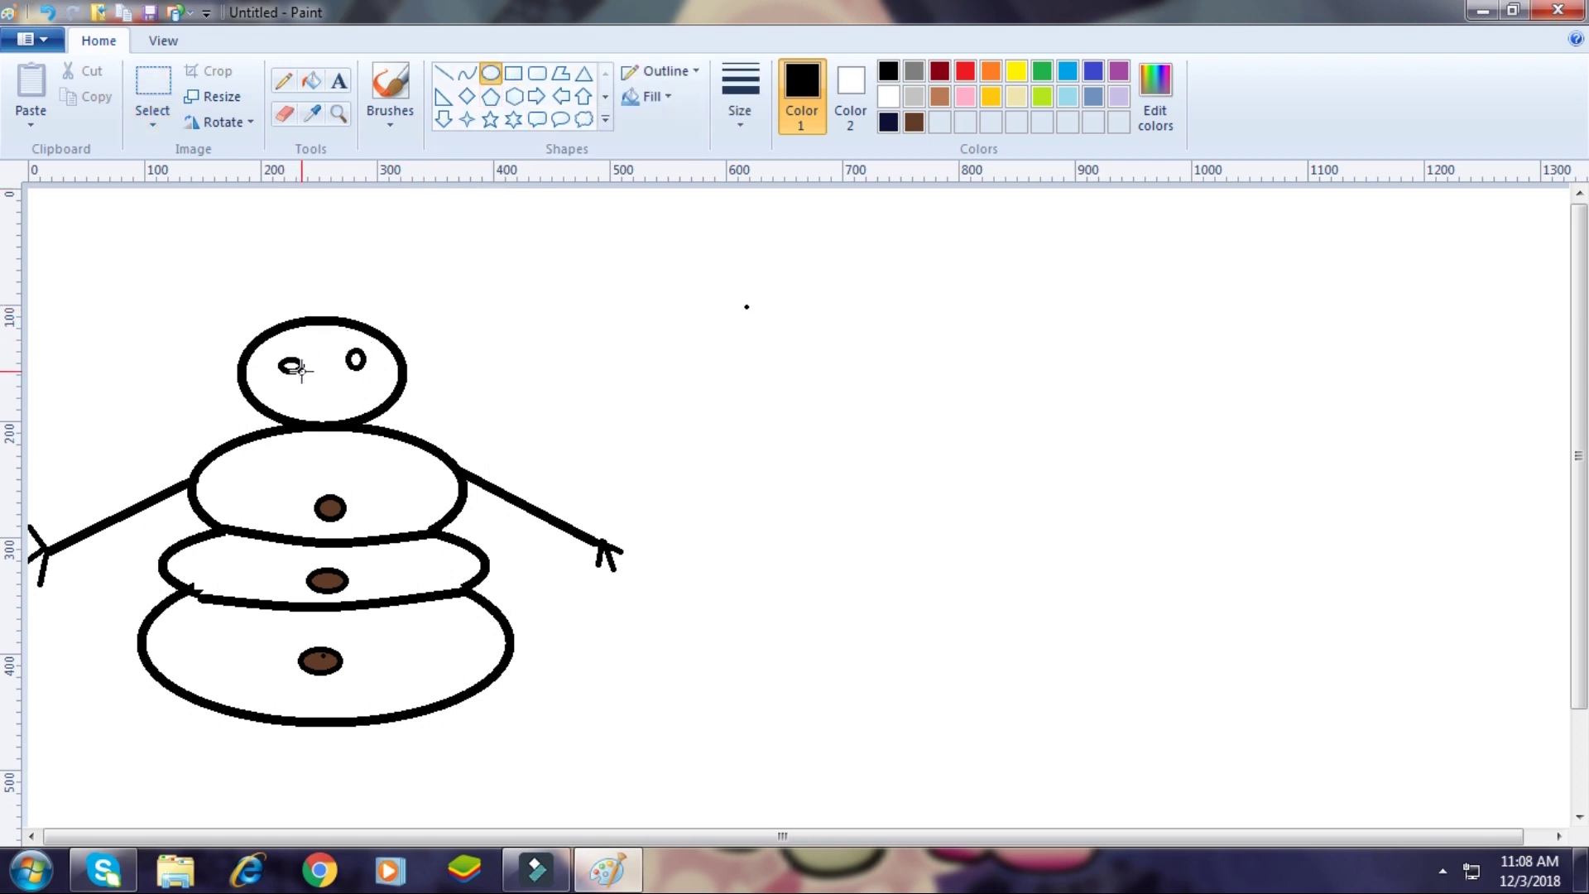
drag(301, 372, 280, 353)
Draw a pointed nose about 73 pixels long from three straight lines, with a mouth line about 31 pixels long beneath it.
click(469, 75)
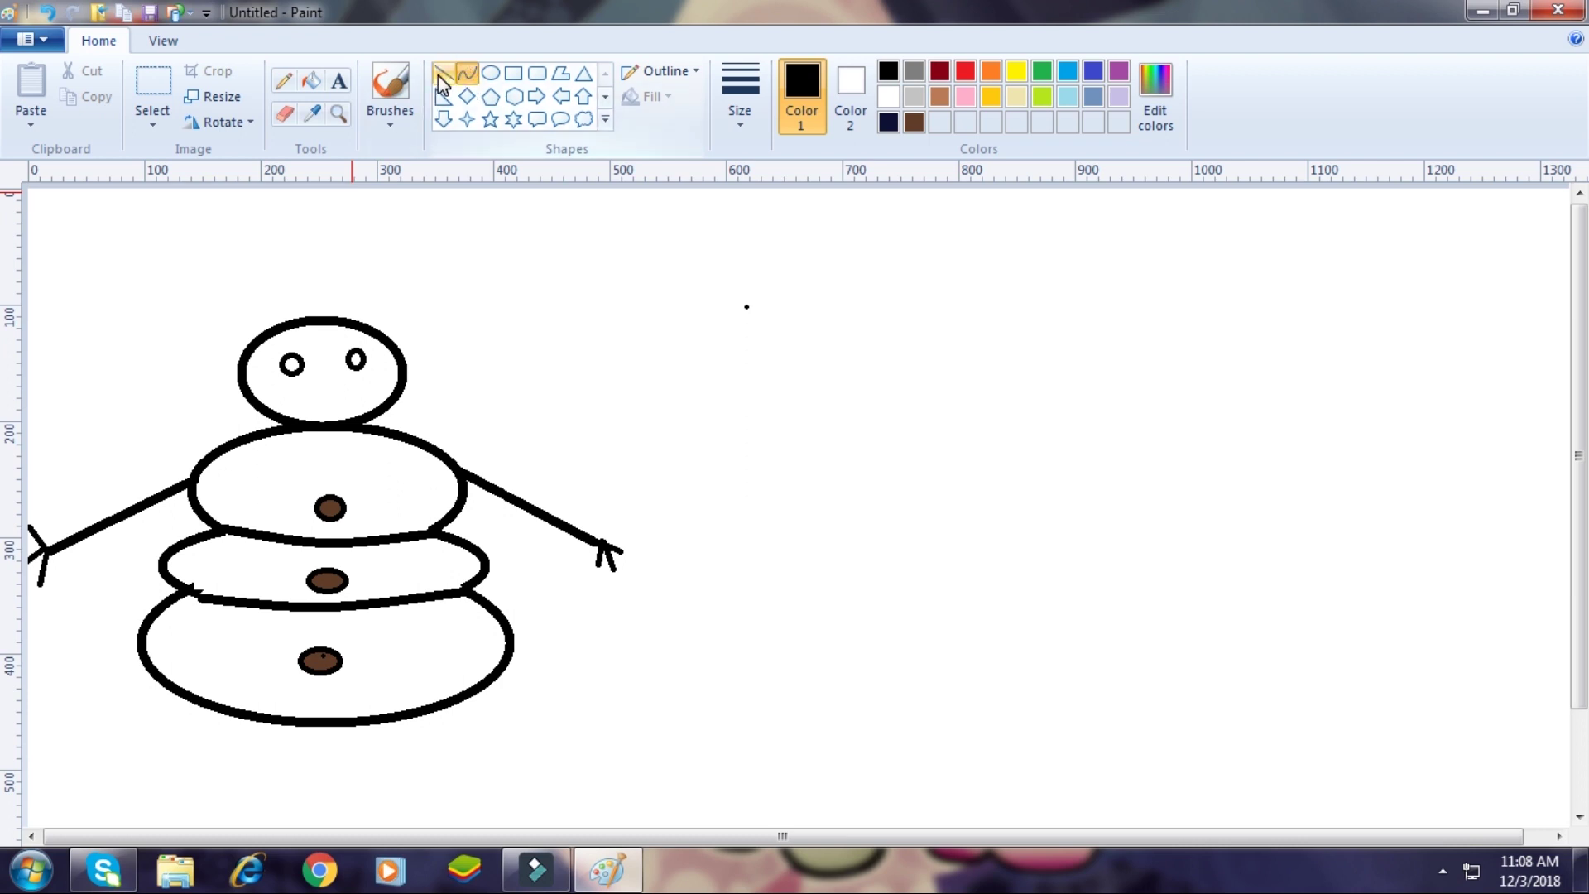
click(444, 74)
drag(320, 377, 284, 396)
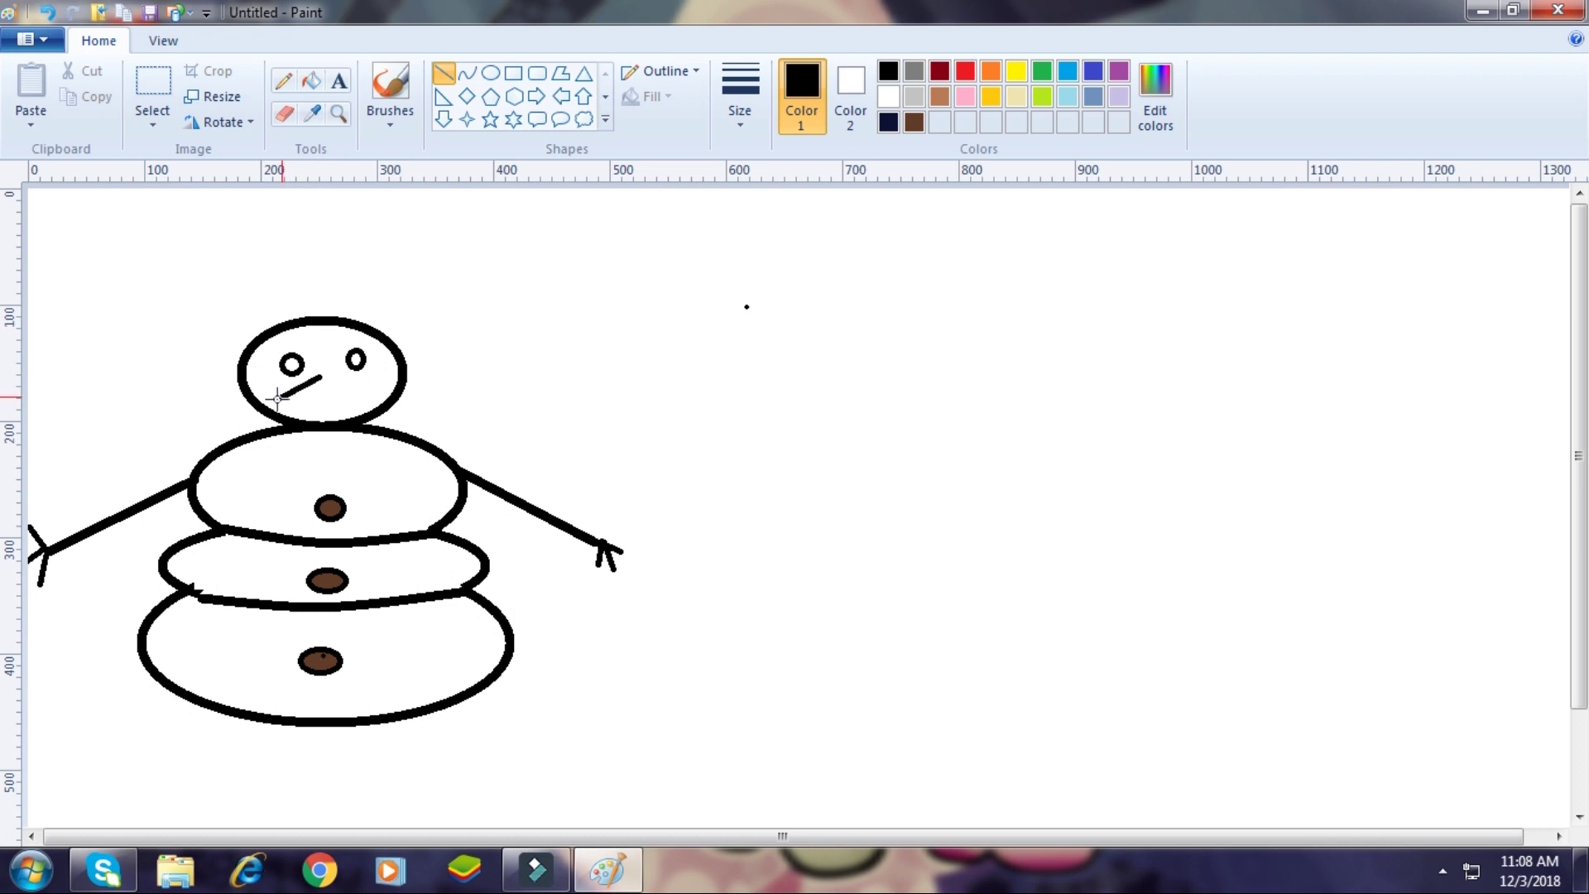
drag(274, 394, 236, 389)
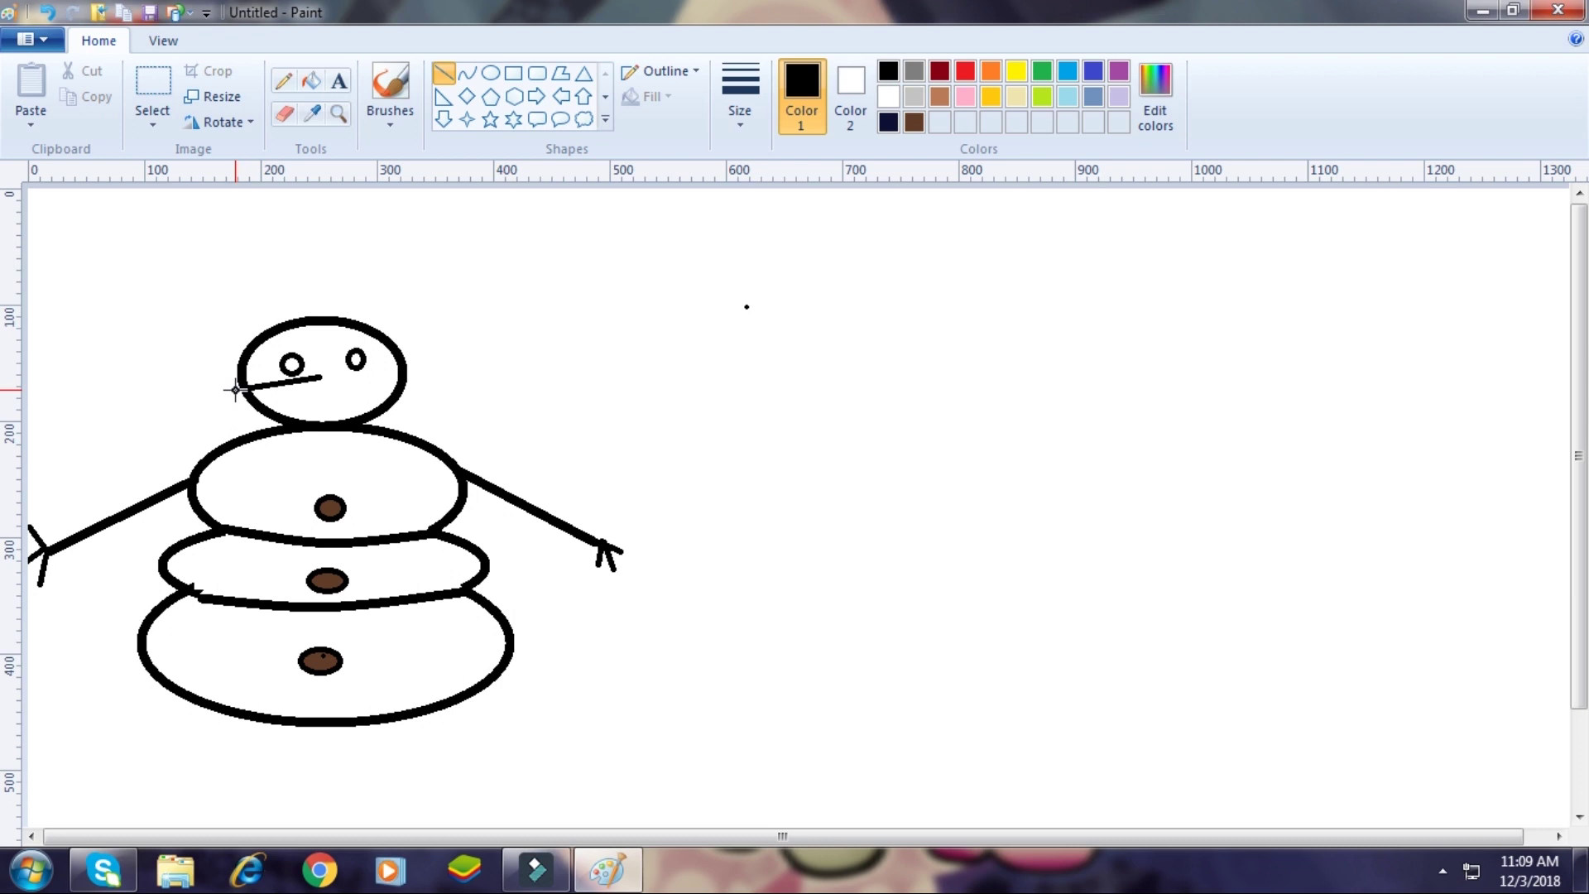
click(444, 72)
drag(261, 395, 318, 392)
click(467, 73)
drag(321, 379, 321, 394)
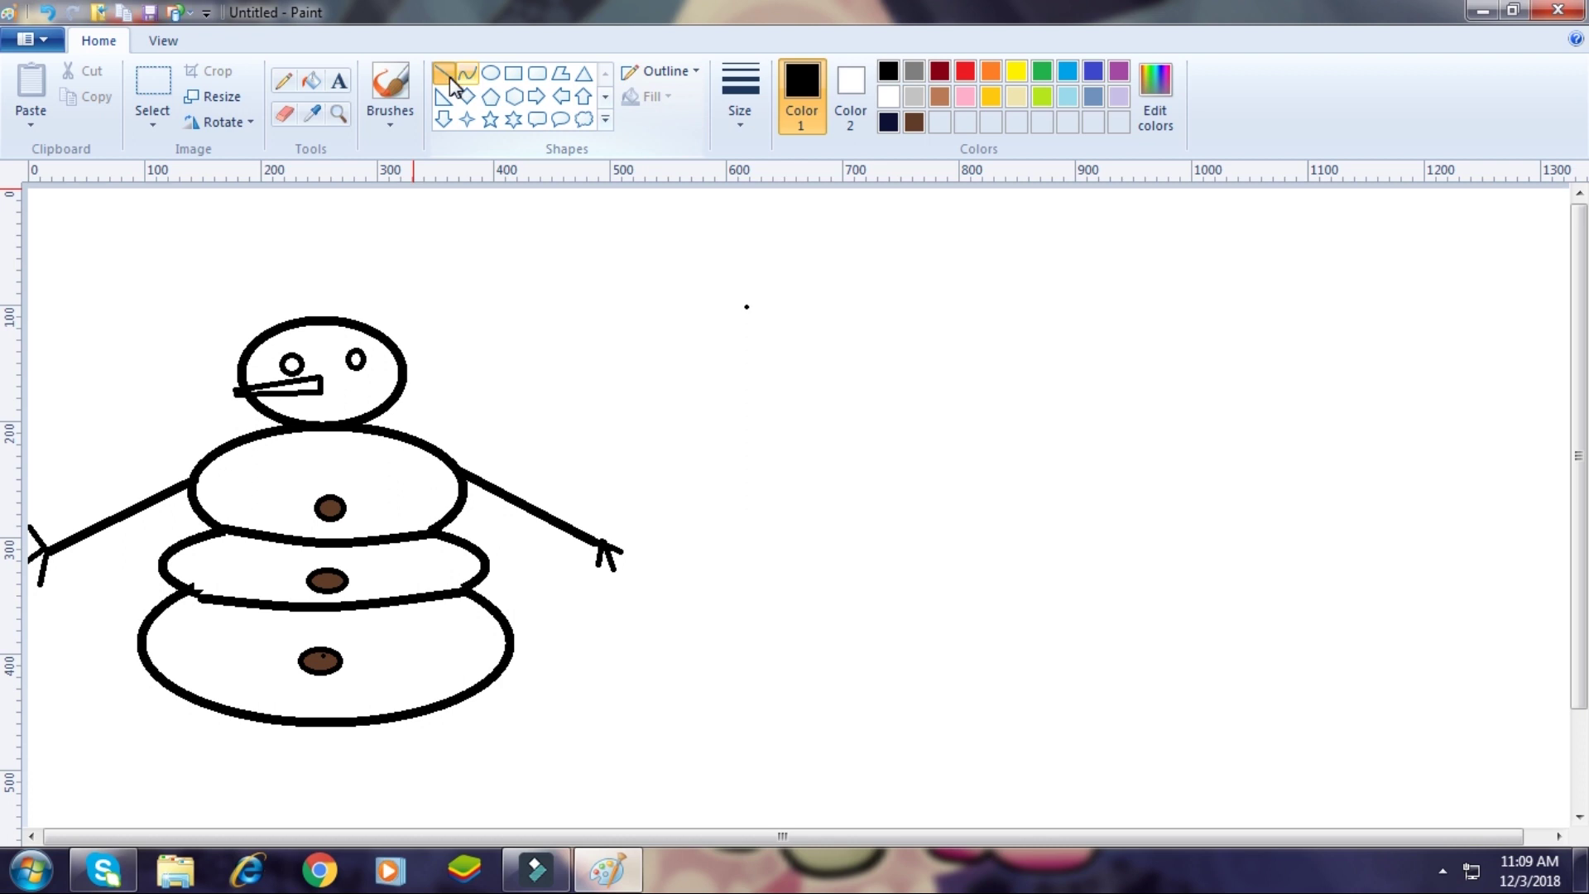
drag(302, 402, 323, 403)
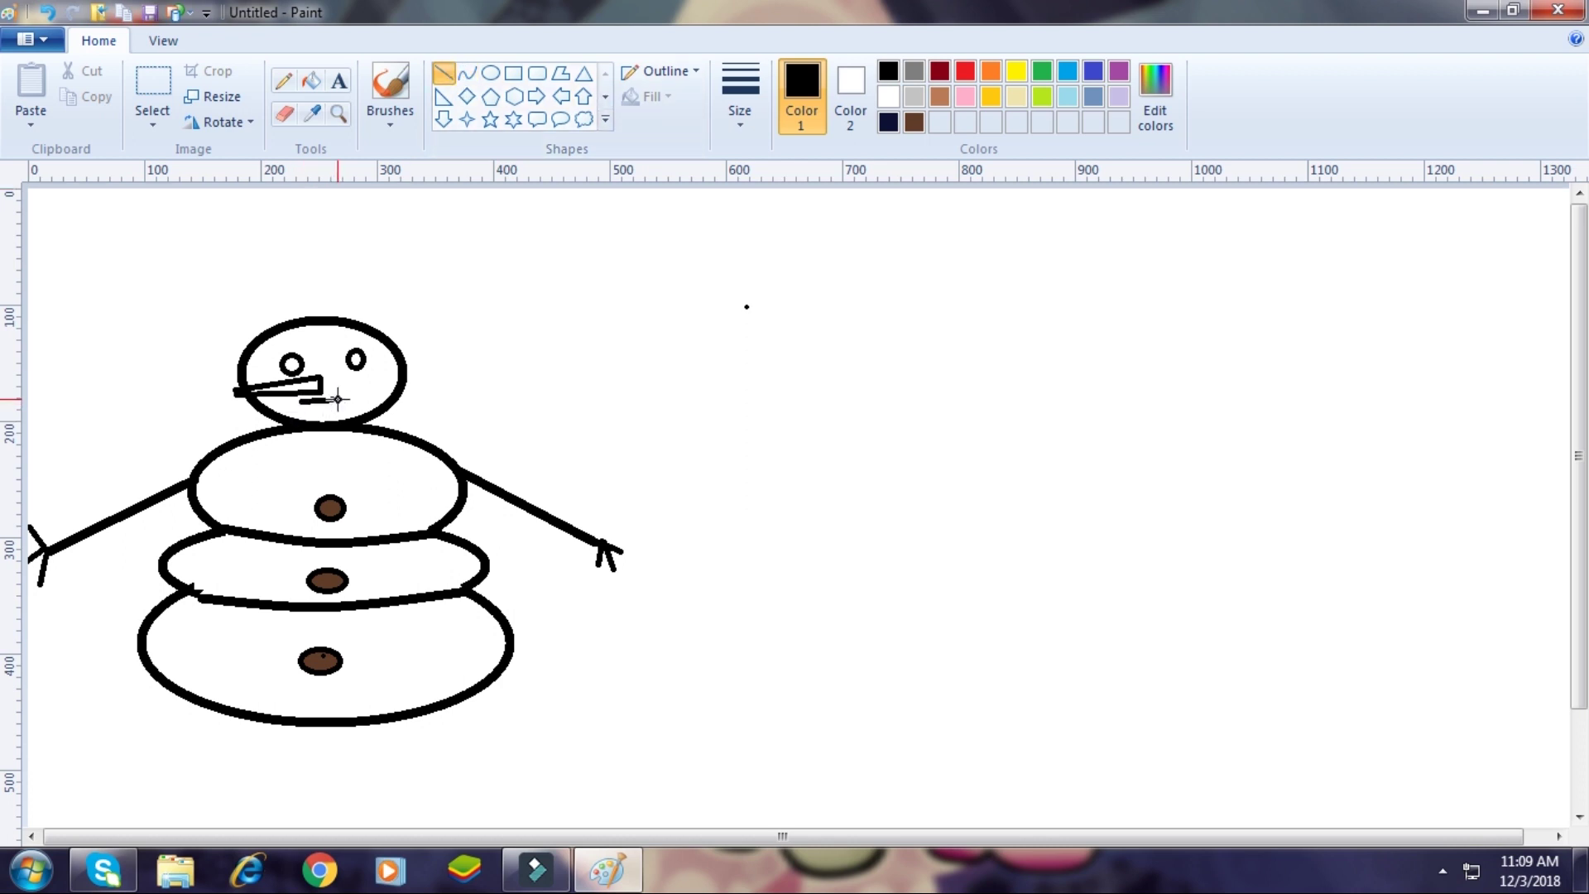
drag(302, 401, 339, 404)
mouse_move(290, 319)
mouse_down()
mouse_move(319, 259)
mouse_move(364, 240)
mouse_move(341, 228)
mouse_up()
right_click(340, 235)
click(360, 246)
Draw the outline of a pointed hat on top of the head from three curves, bending its tip over to the right.
click(468, 72)
drag(279, 321, 325, 258)
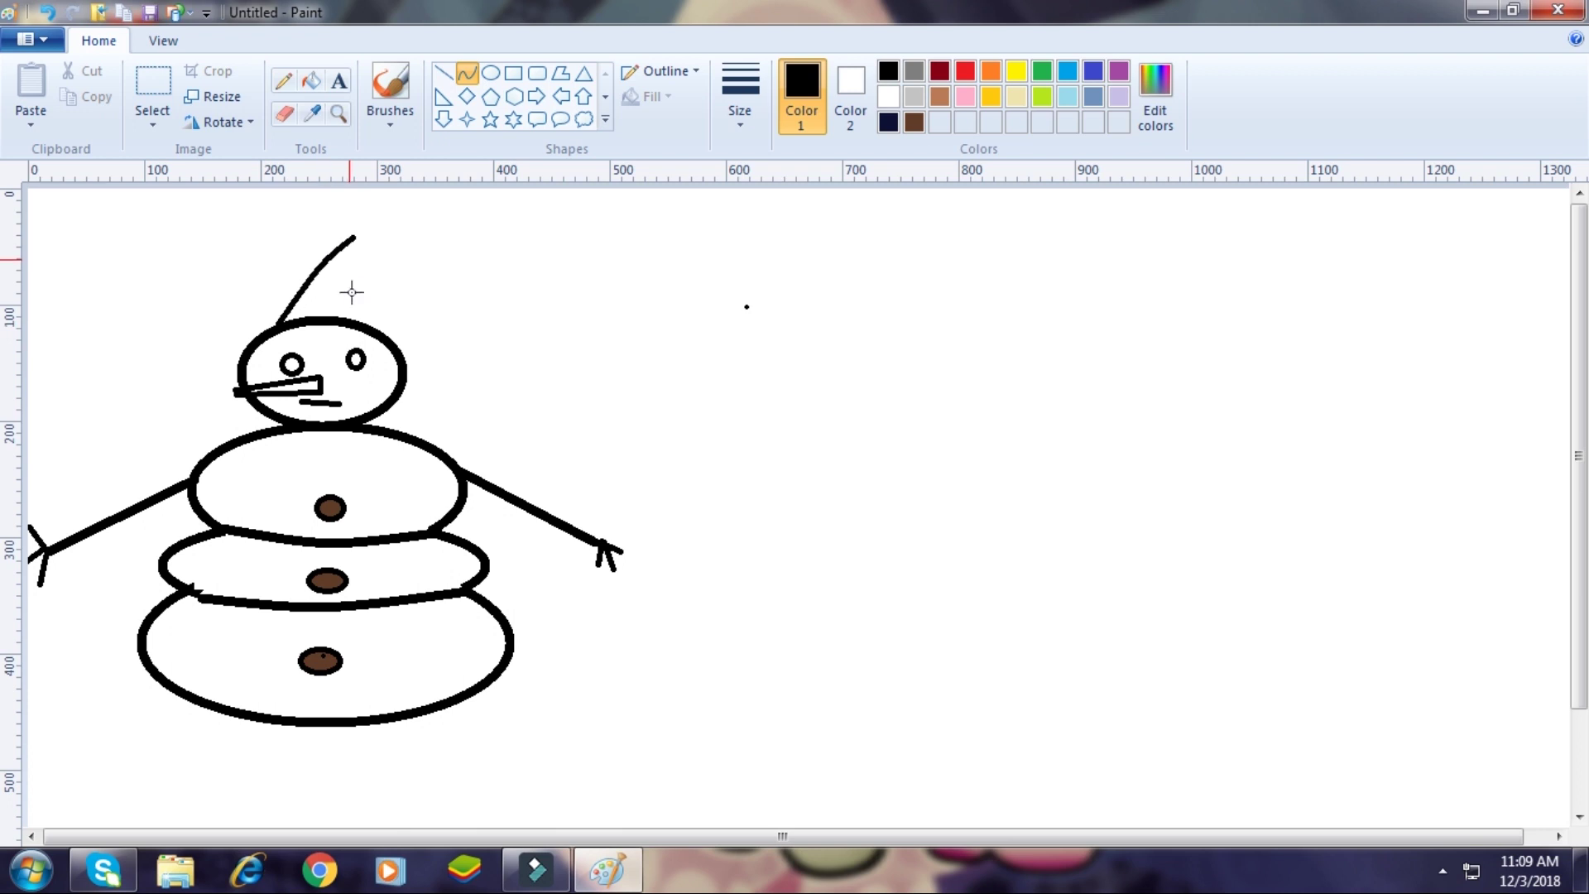
click(442, 74)
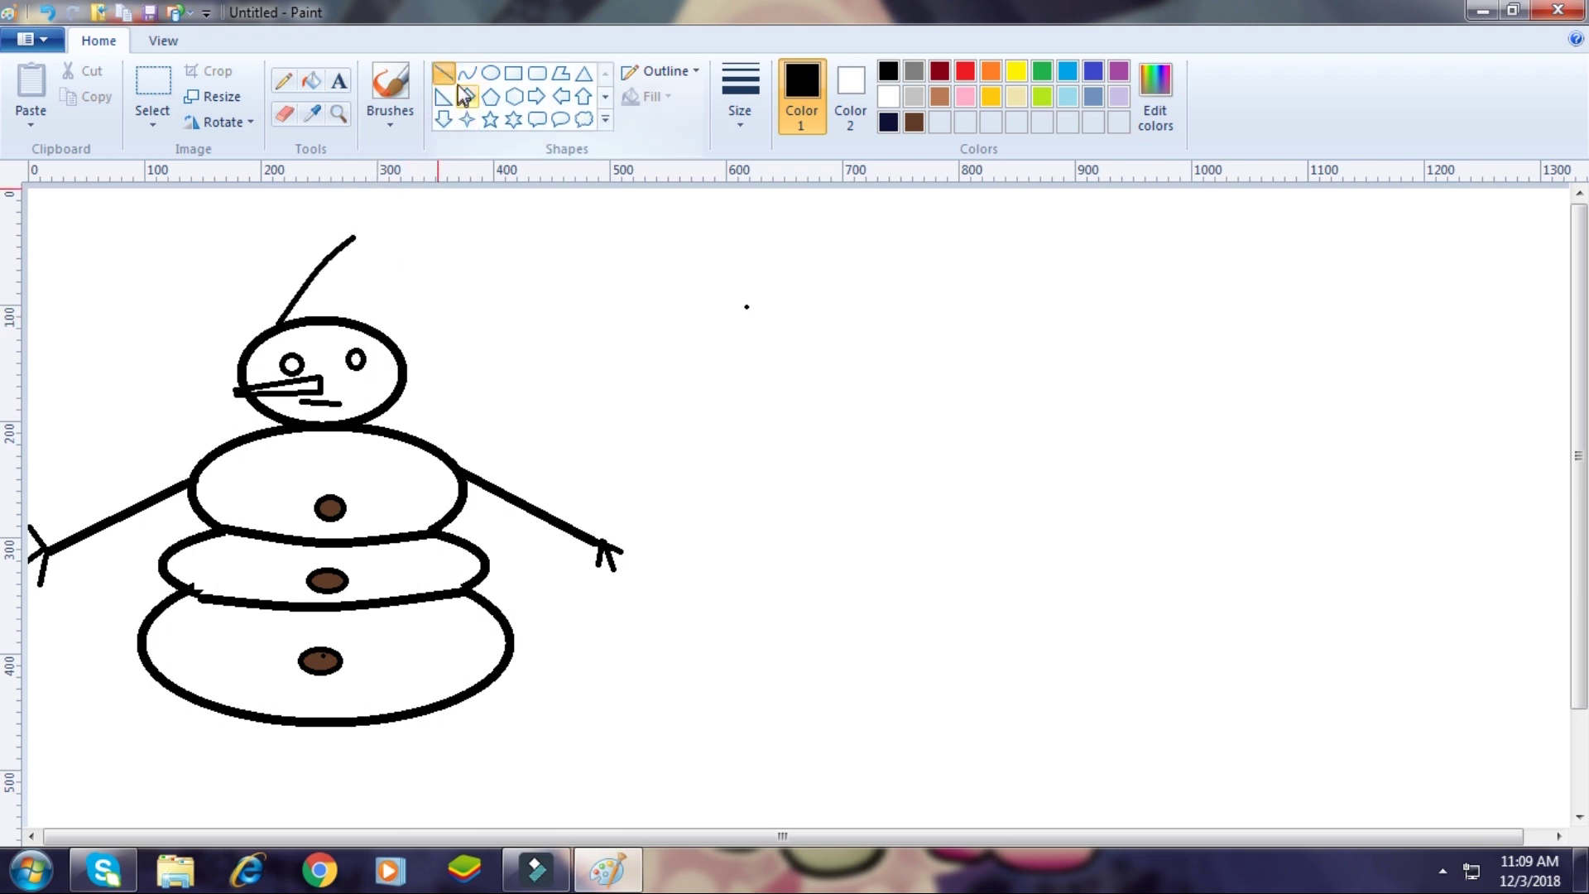
click(466, 73)
drag(377, 330, 397, 289)
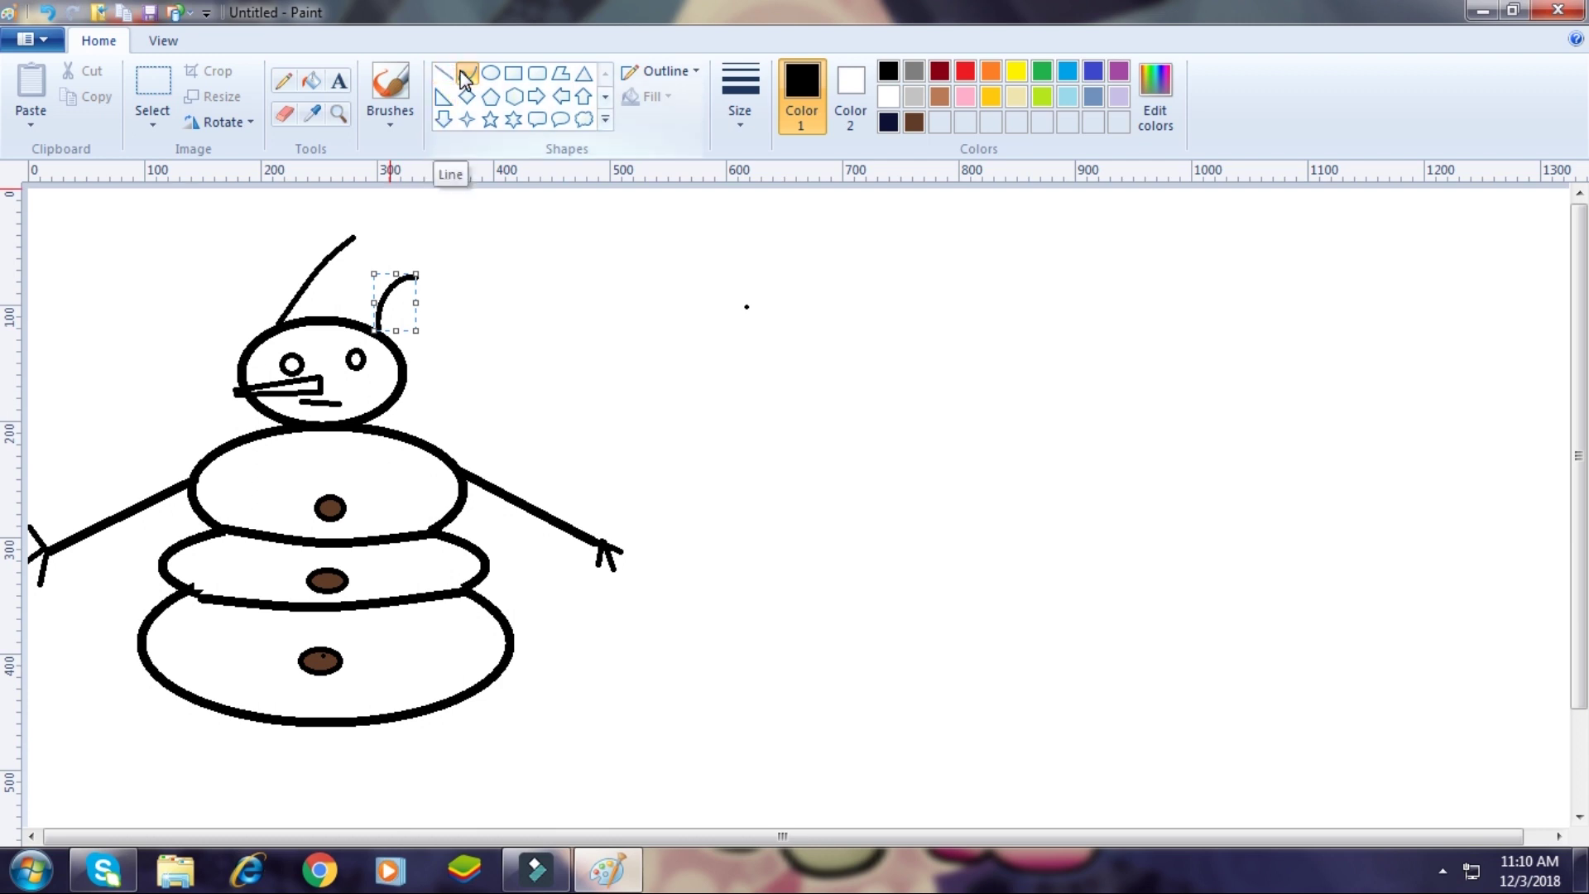
click(356, 233)
drag(357, 235, 462, 303)
drag(381, 256, 394, 237)
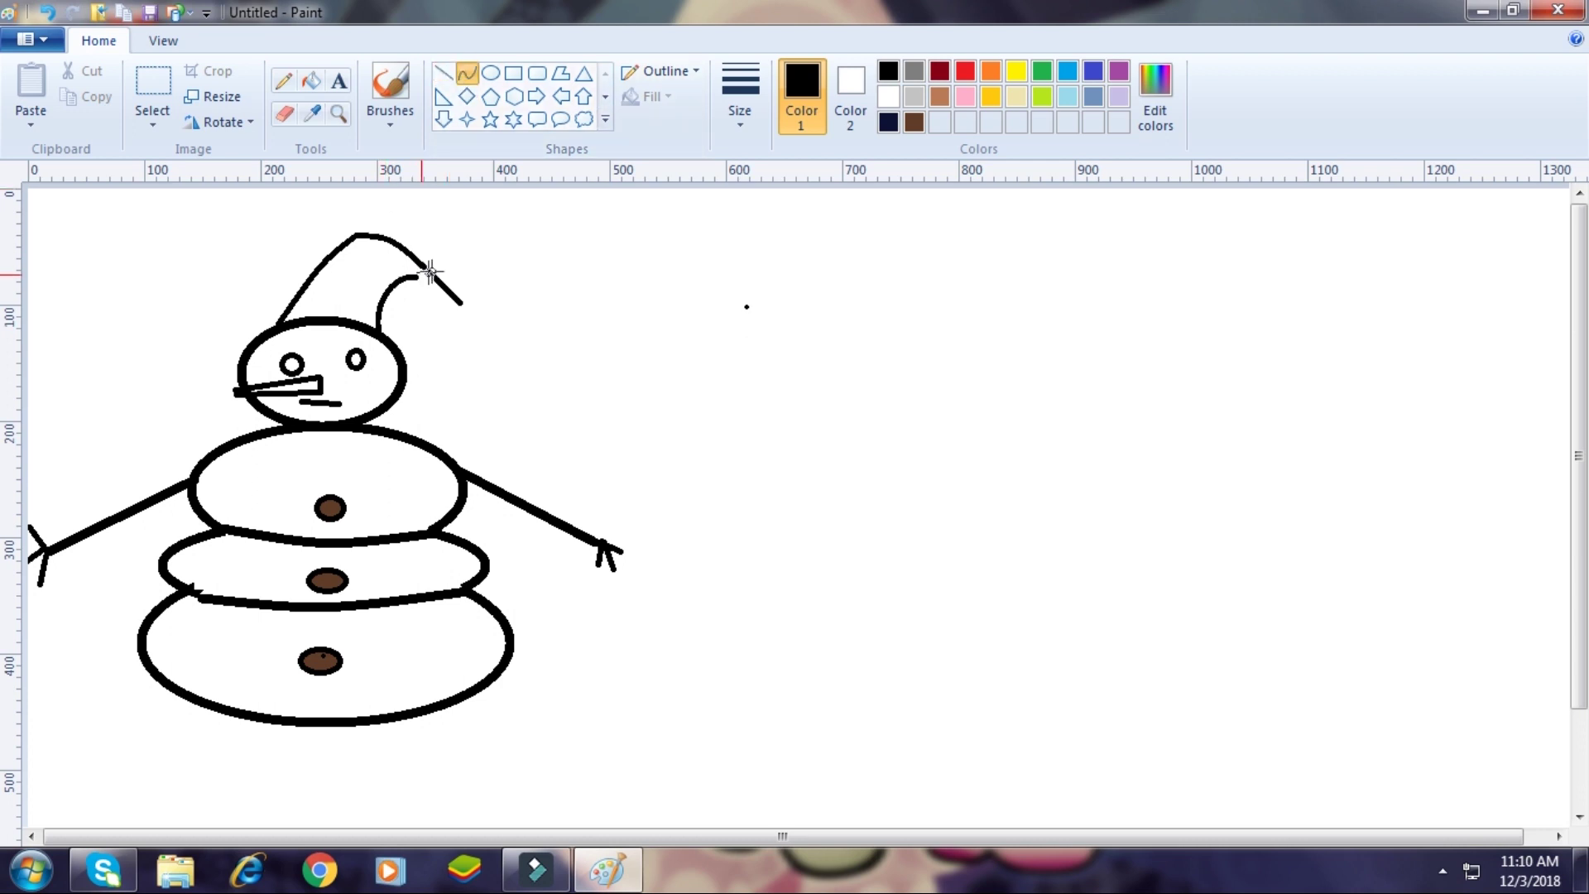
Erase the excess end of the hat's top curve and draw a circle about 25 pixels wide at the tip as a pompom.
click(444, 72)
click(491, 76)
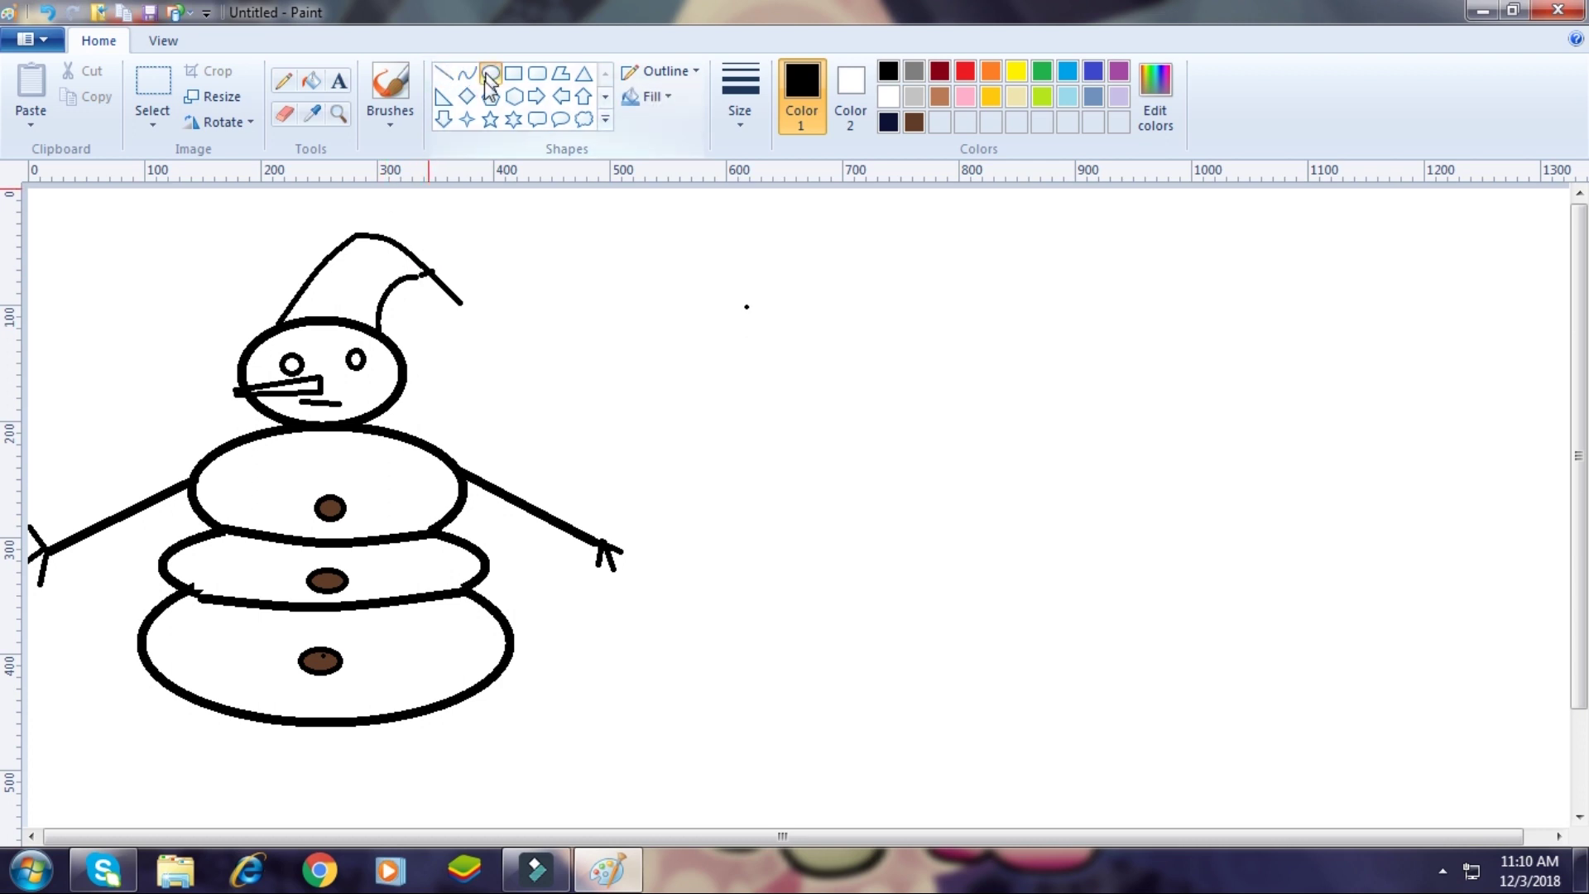
click(285, 116)
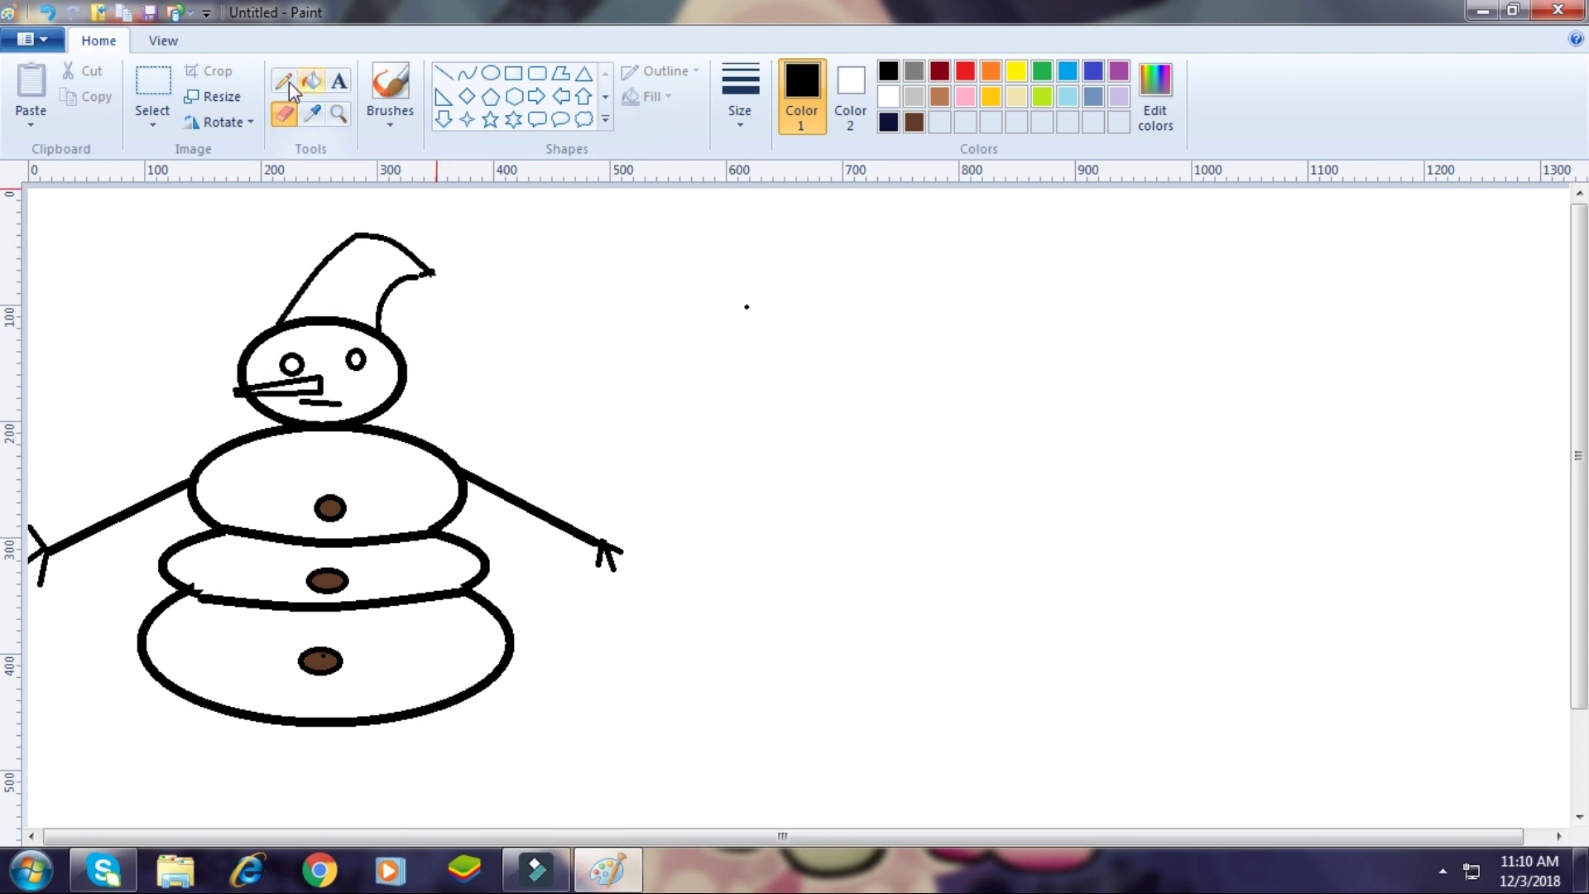
click(491, 73)
mouse_move(434, 276)
mouse_down()
mouse_move(444, 308)
mouse_move(453, 293)
mouse_move(422, 265)
mouse_up()
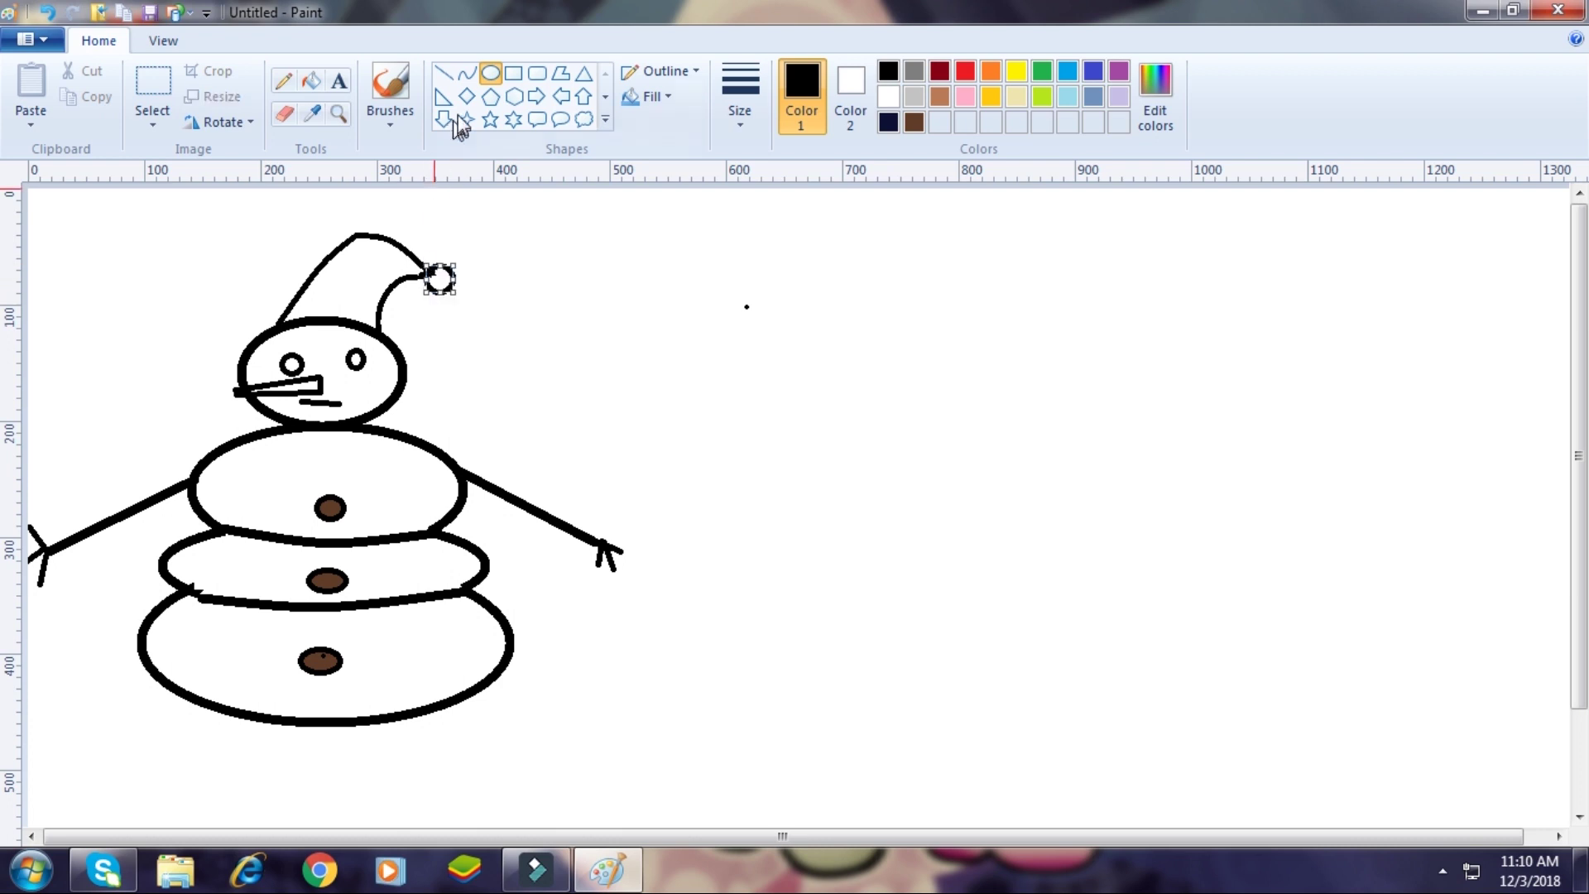
Set the Curve tool to the thickest outline and mix a dark red drawing color with red 143, green 12 and blue 18.
click(458, 78)
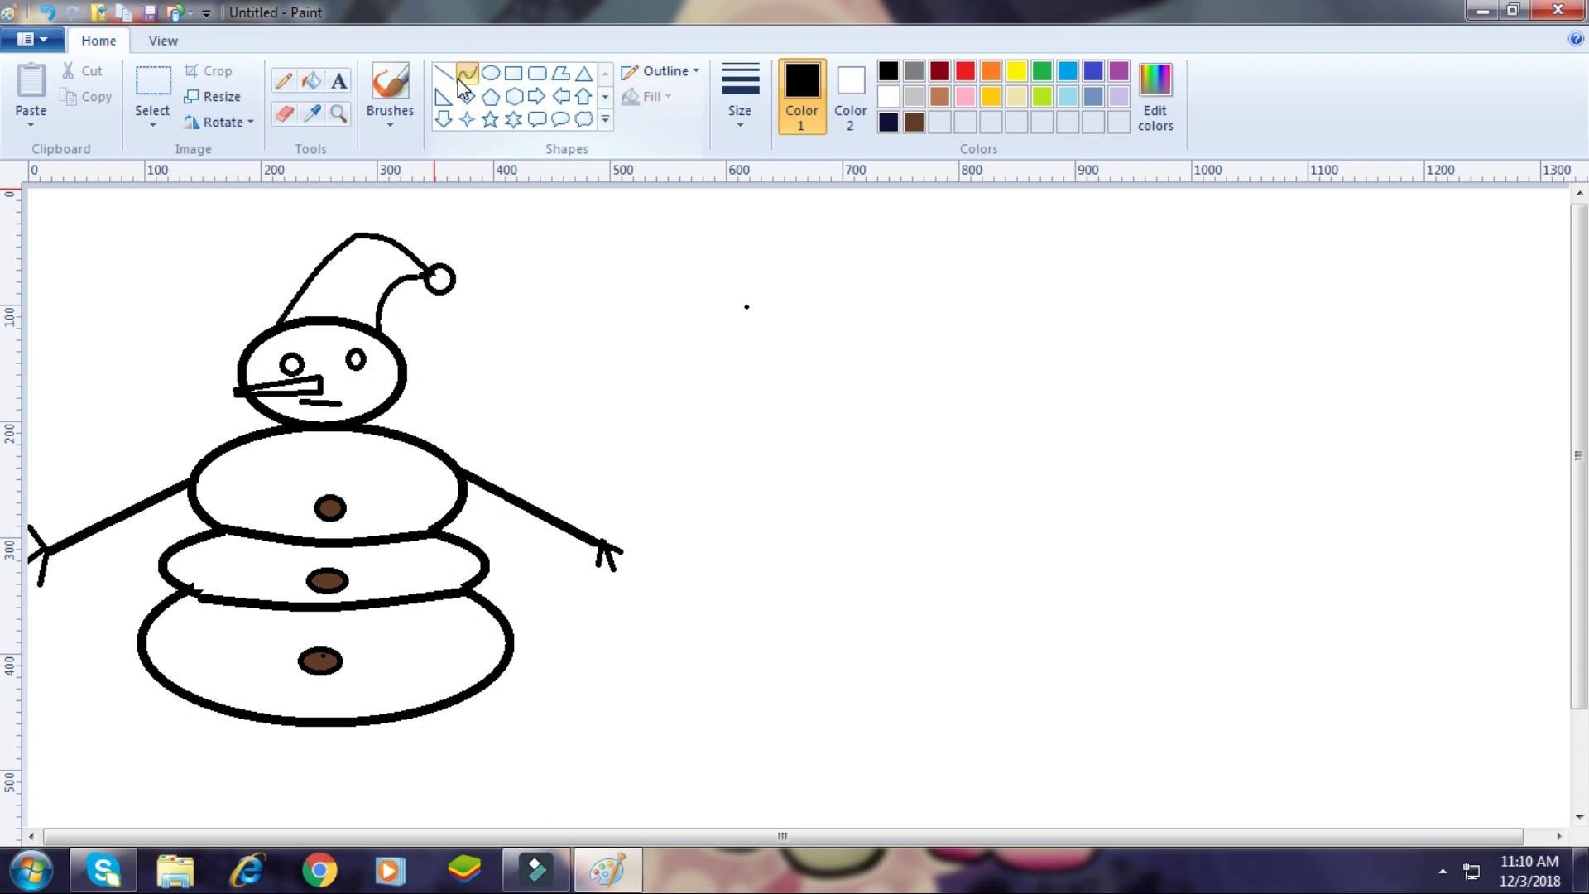
click(739, 116)
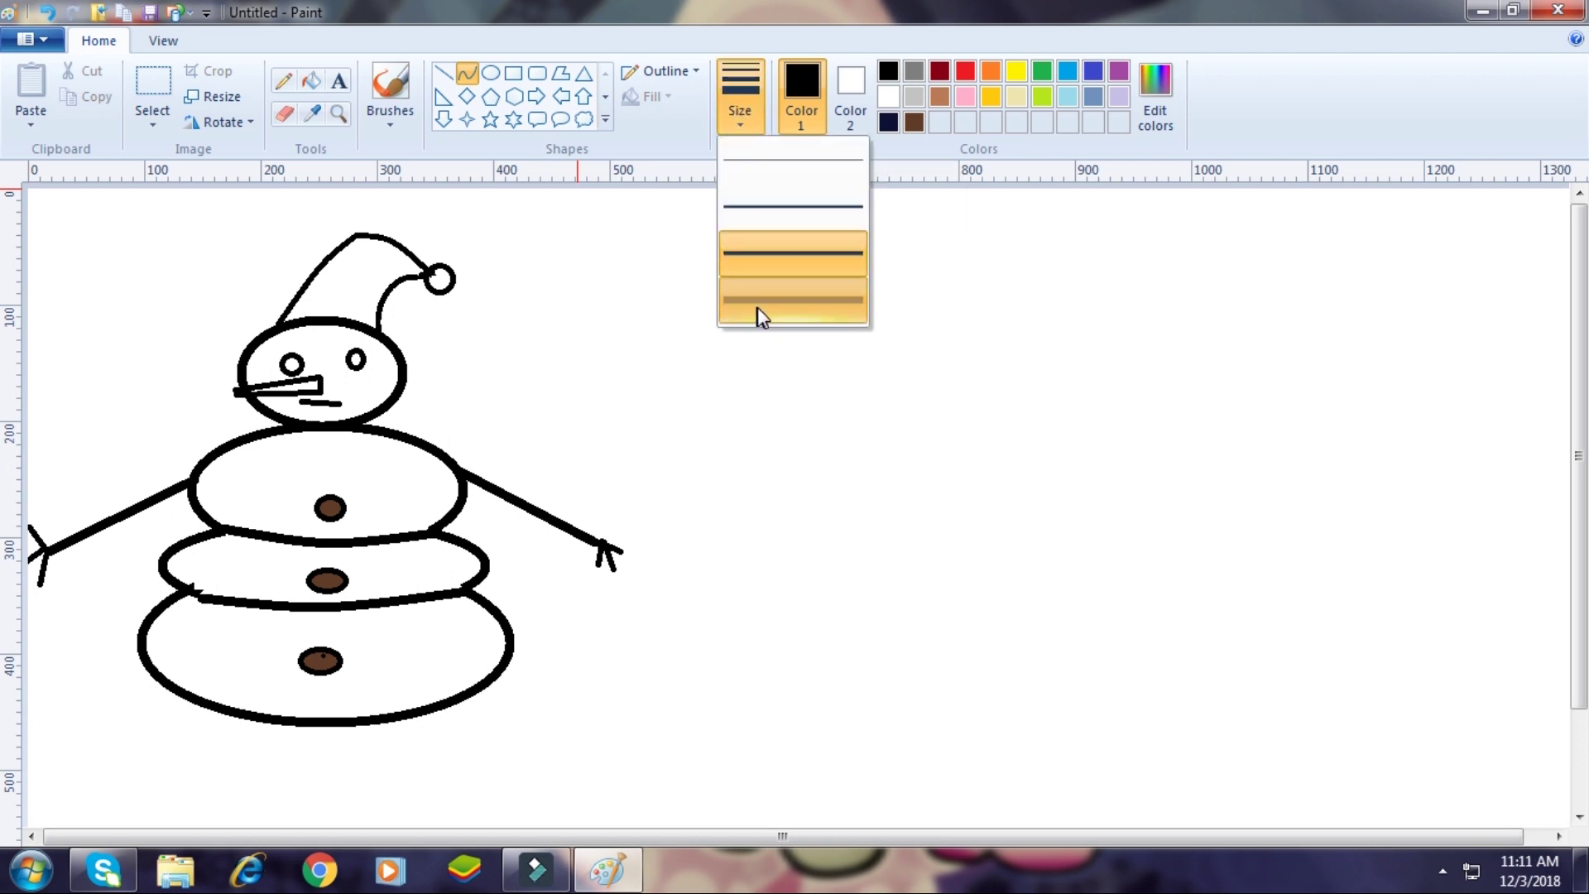
click(757, 306)
click(965, 72)
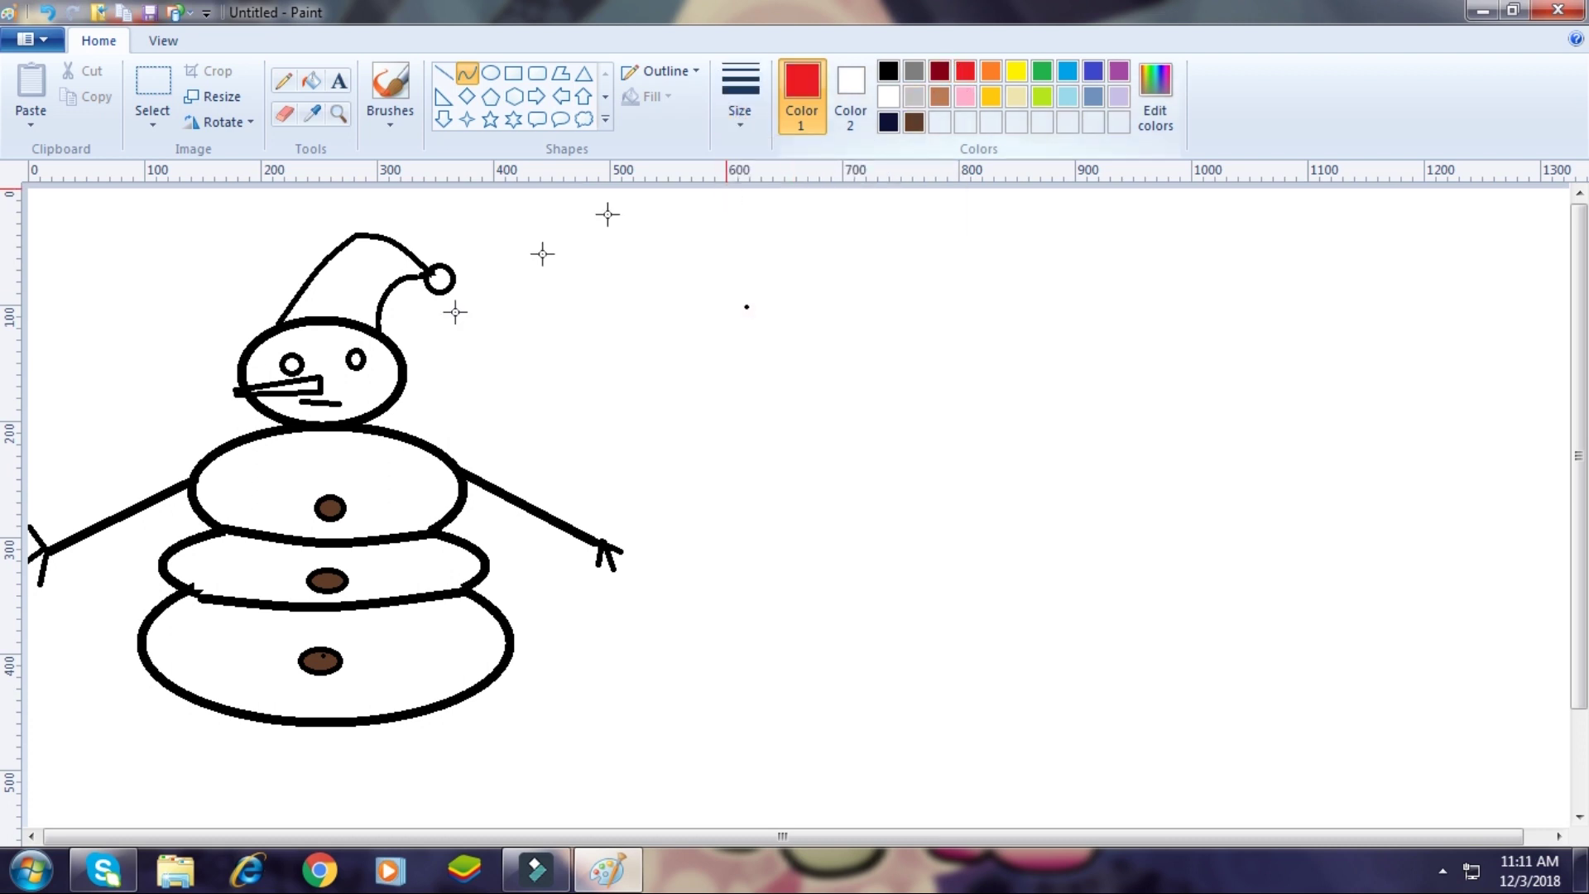
drag(283, 424, 347, 426)
key(ctrl+z)
click(1159, 119)
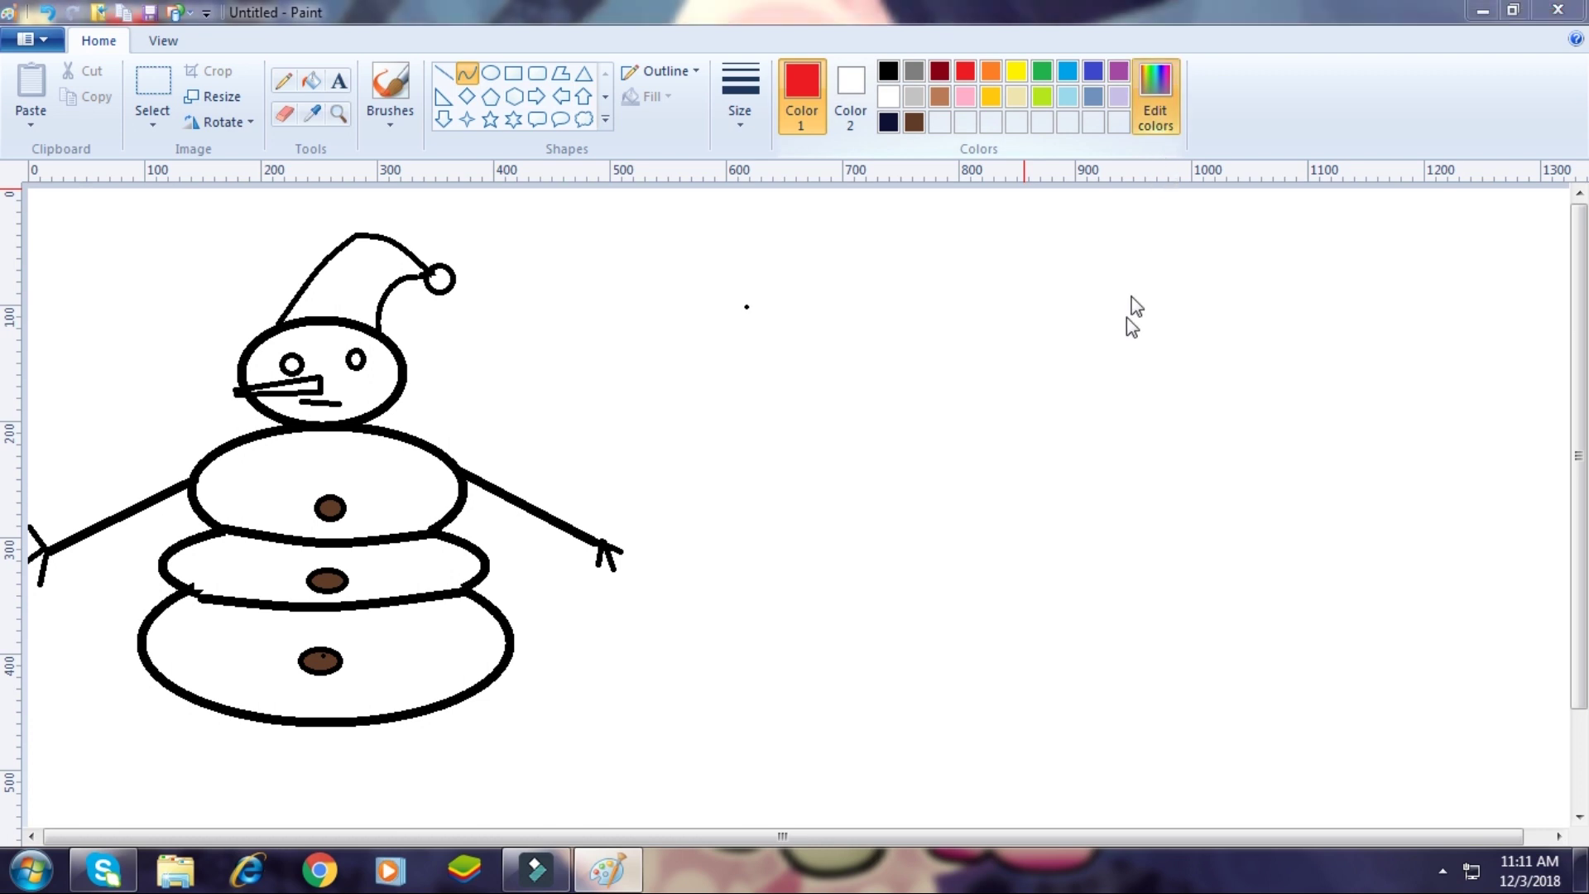
drag(1045, 379, 1045, 424)
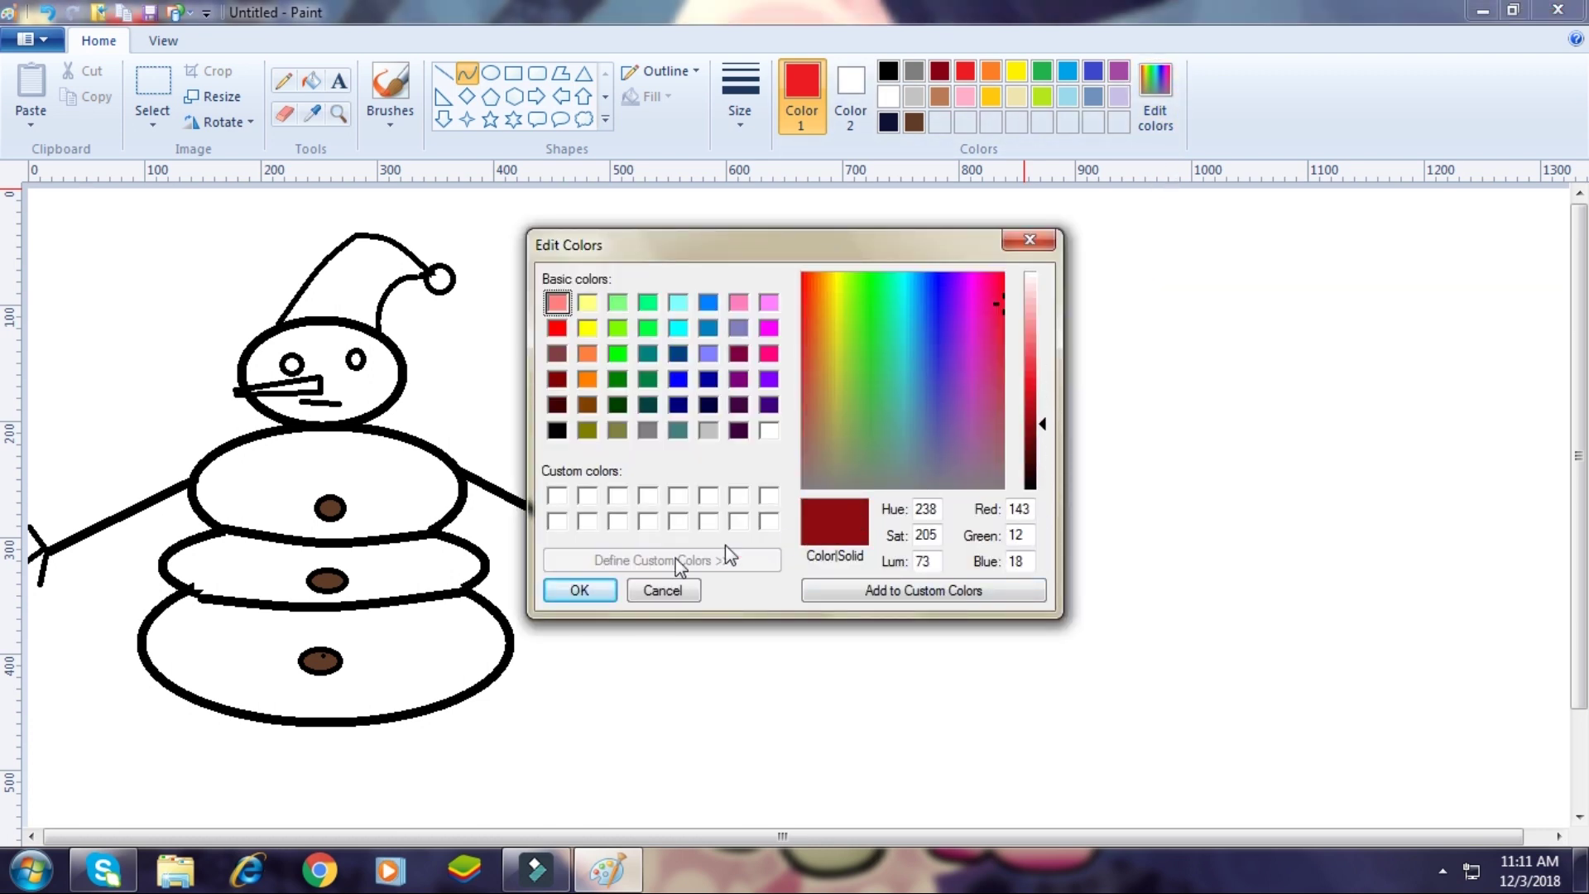
click(596, 593)
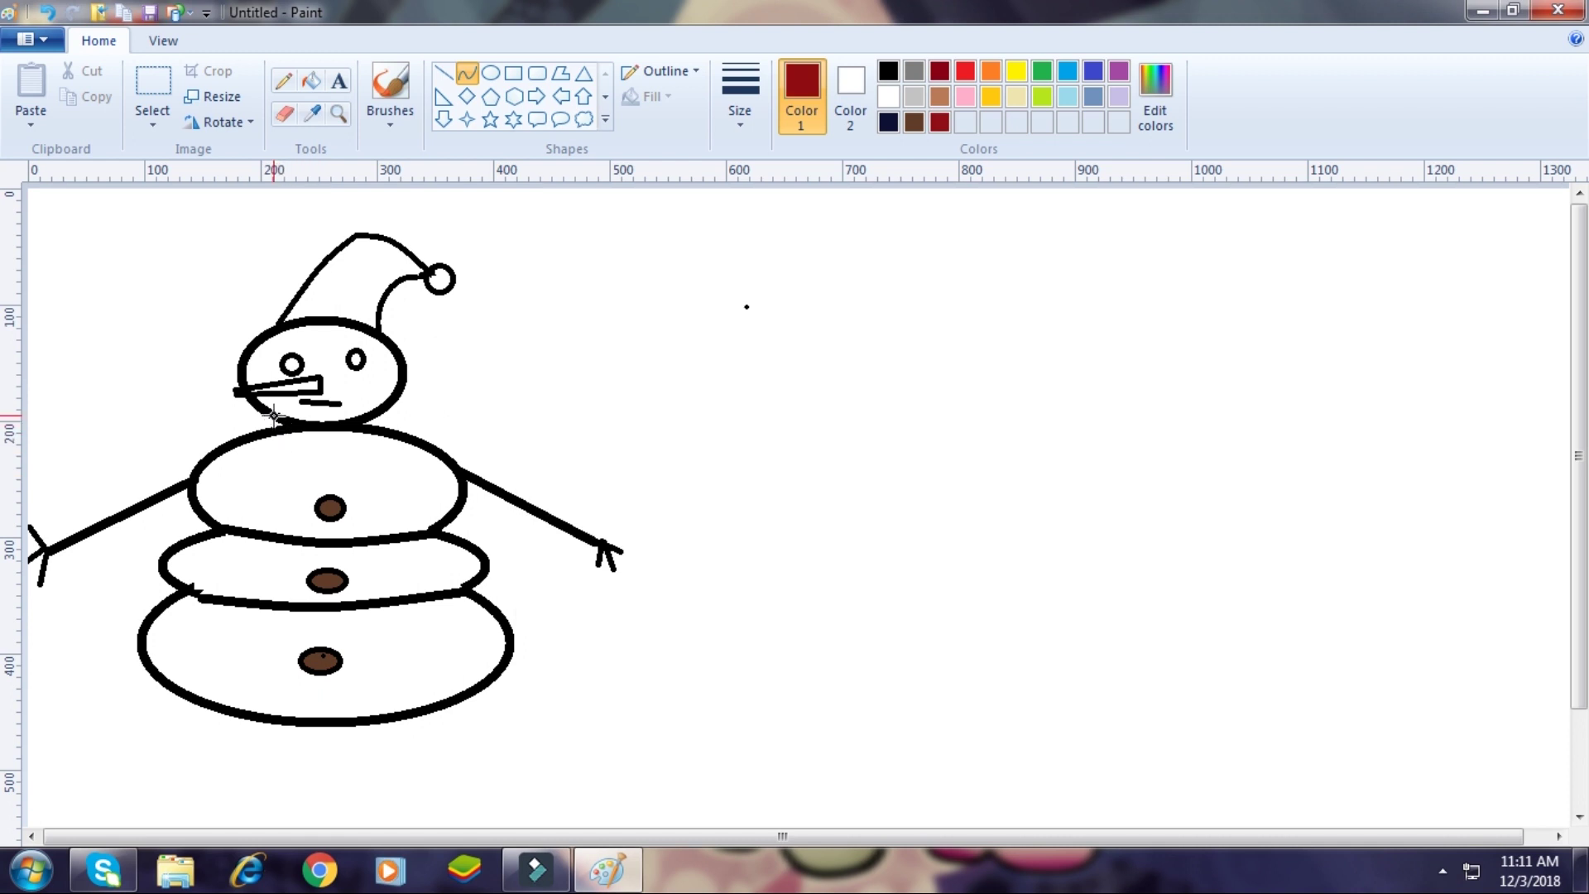
Draw two downward-bowed curves about 97 pixels wide at the snowman's neck as the upper and lower edges of a scarf.
drag(276, 428, 322, 430)
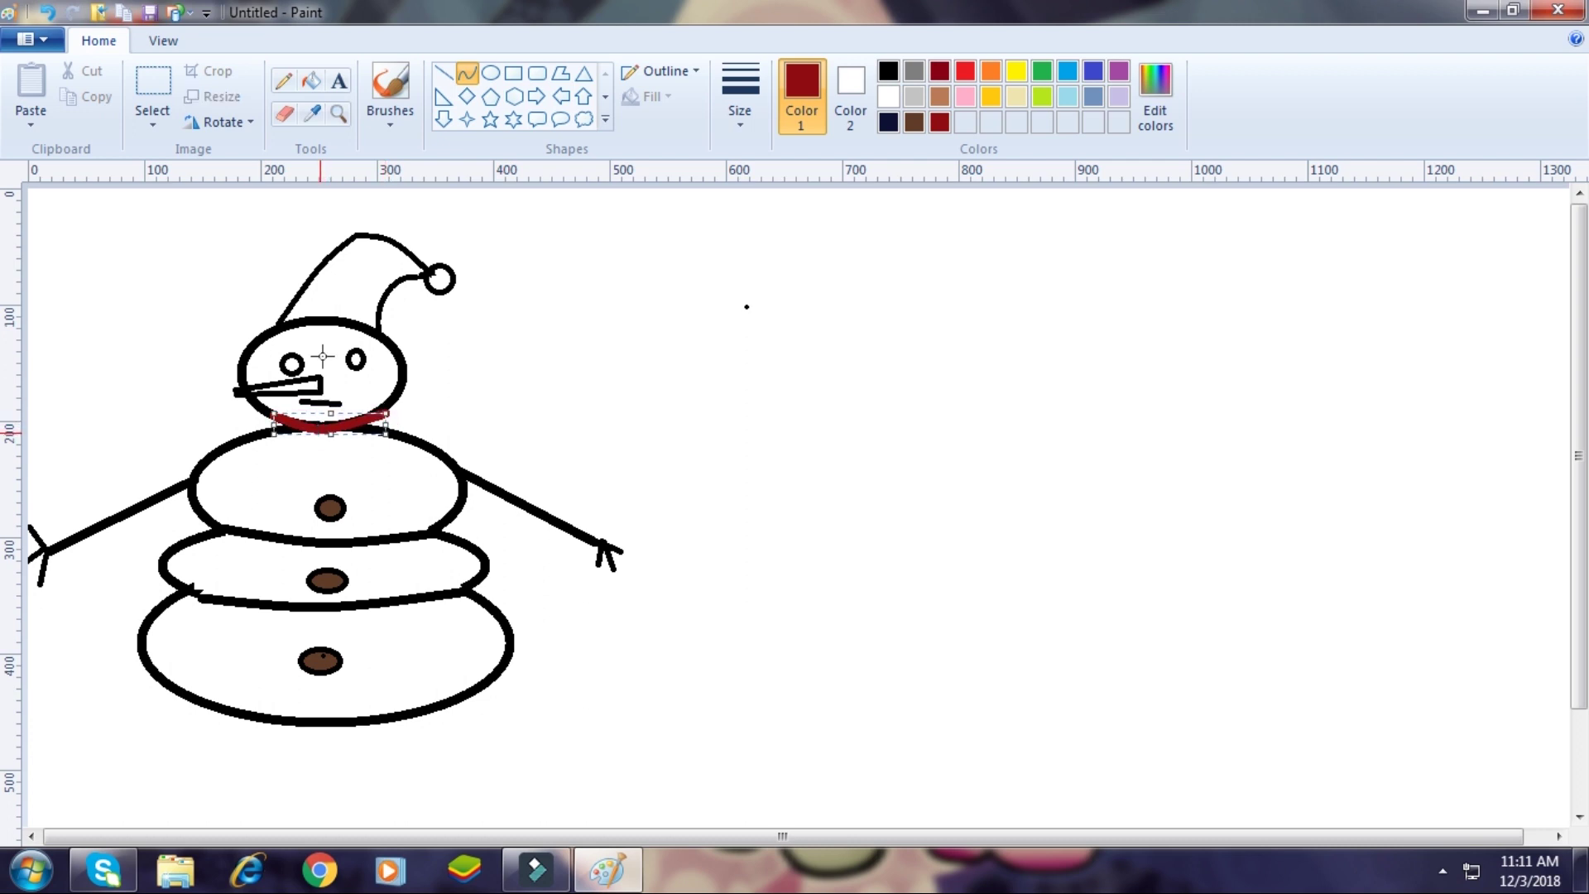
click(460, 76)
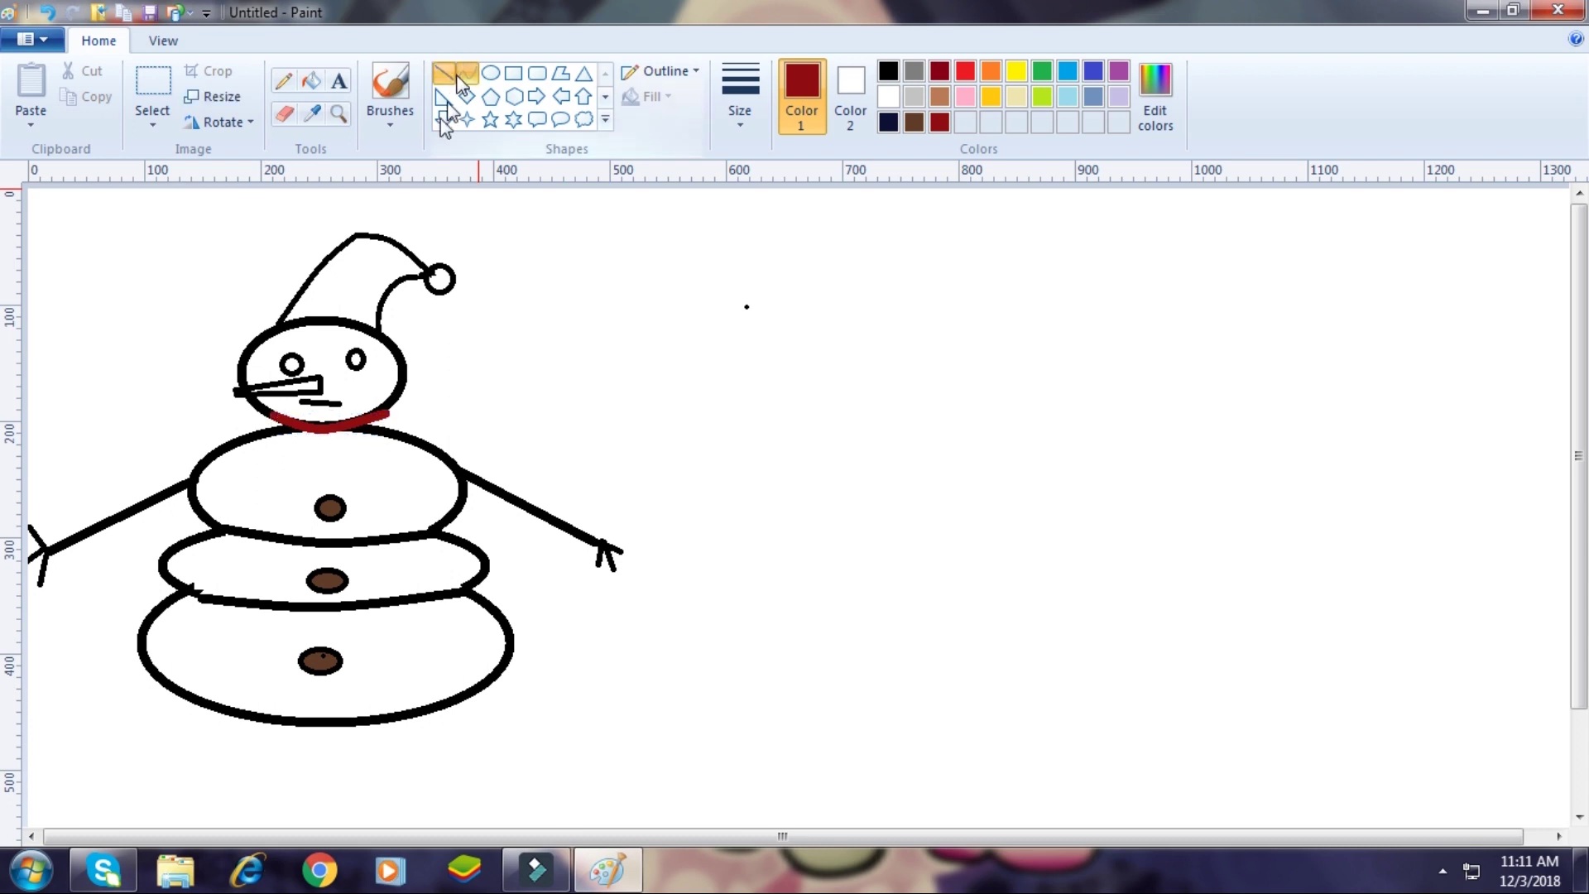
drag(278, 447, 334, 462)
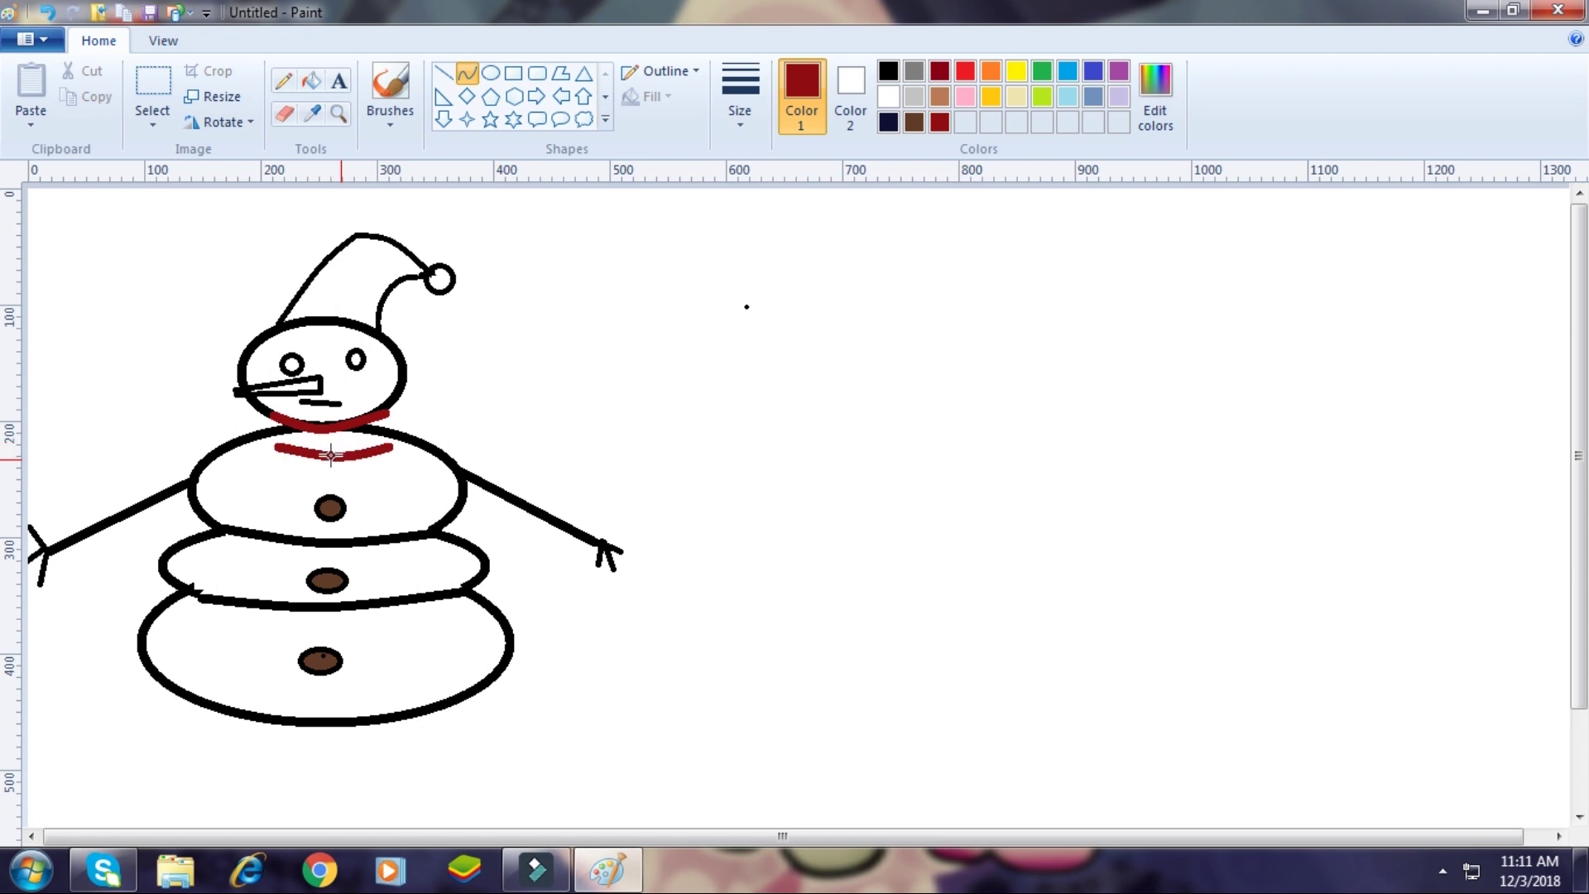
click(452, 77)
click(470, 73)
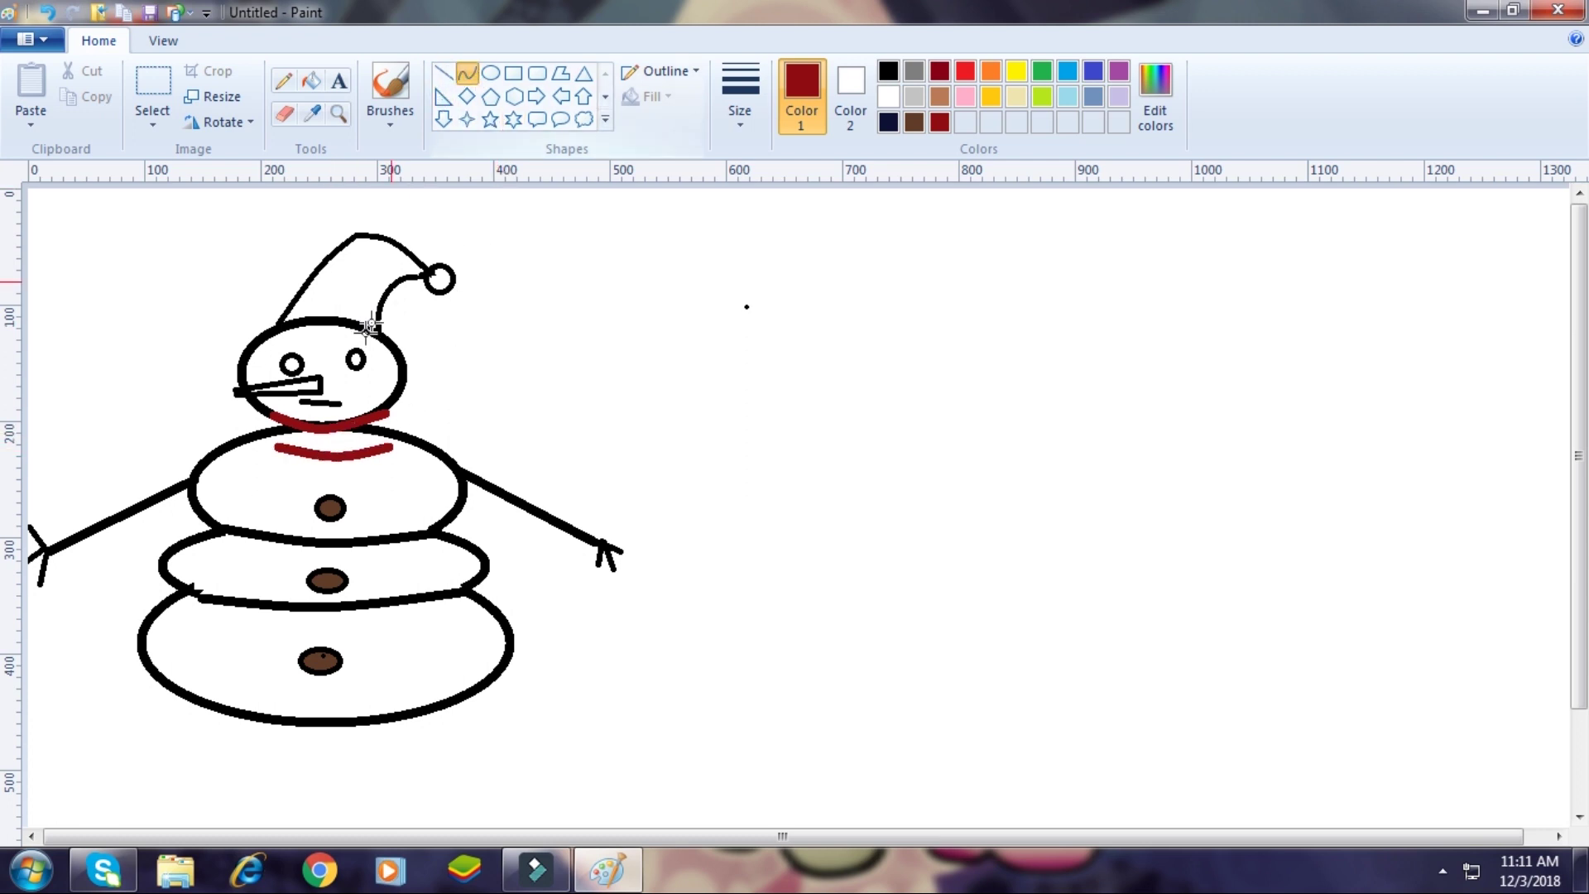
Close both ends of the scarf band with short dark red straight lines about 30 pixels long.
click(444, 74)
drag(262, 409, 275, 448)
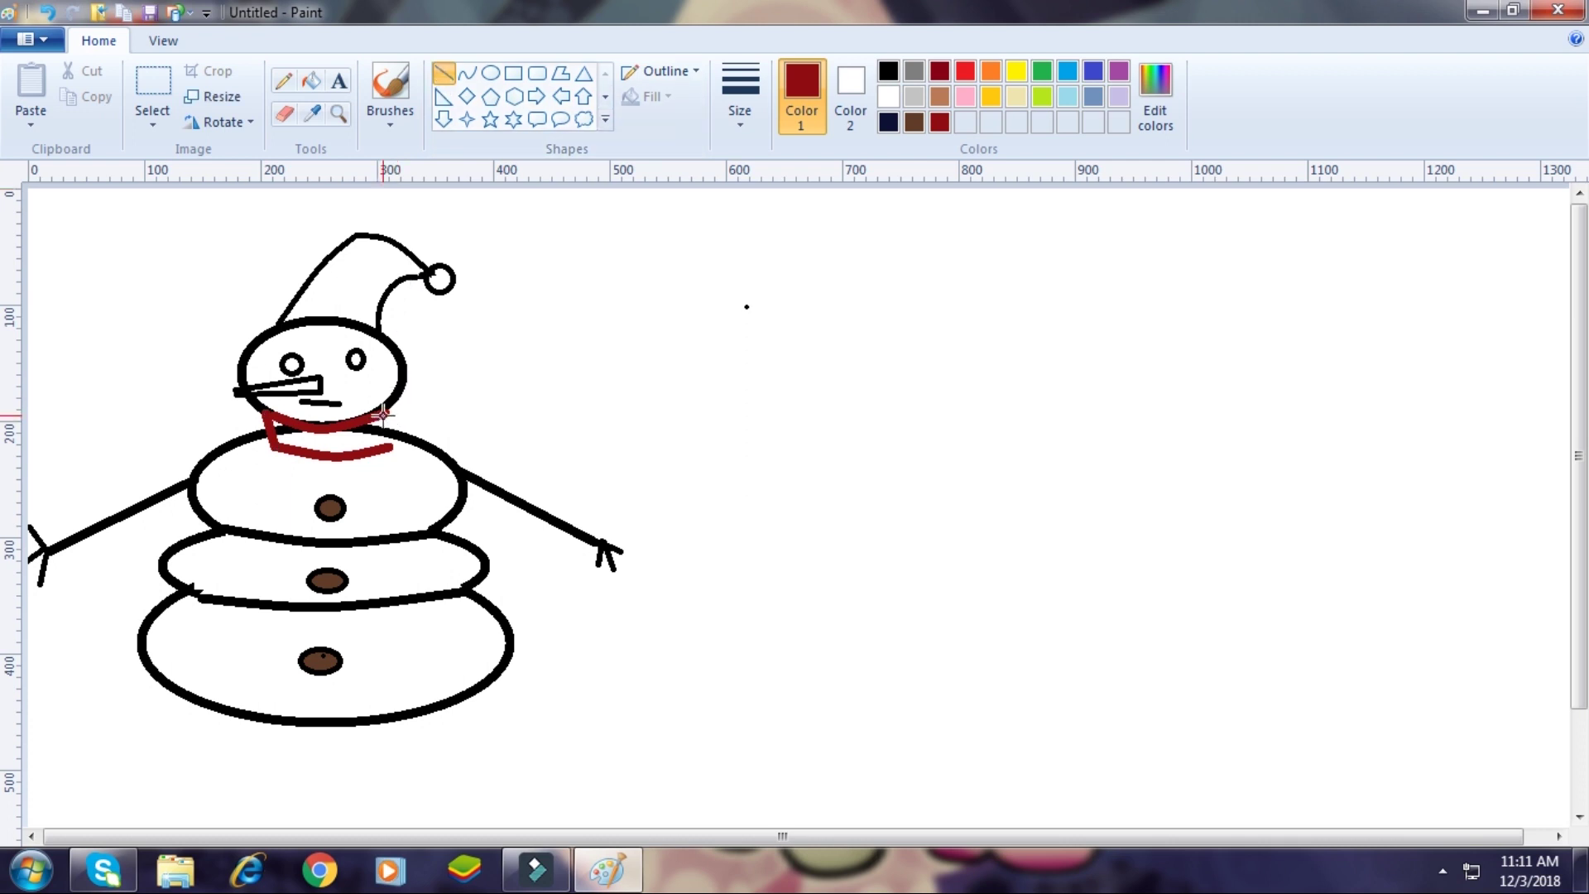
drag(389, 449, 385, 413)
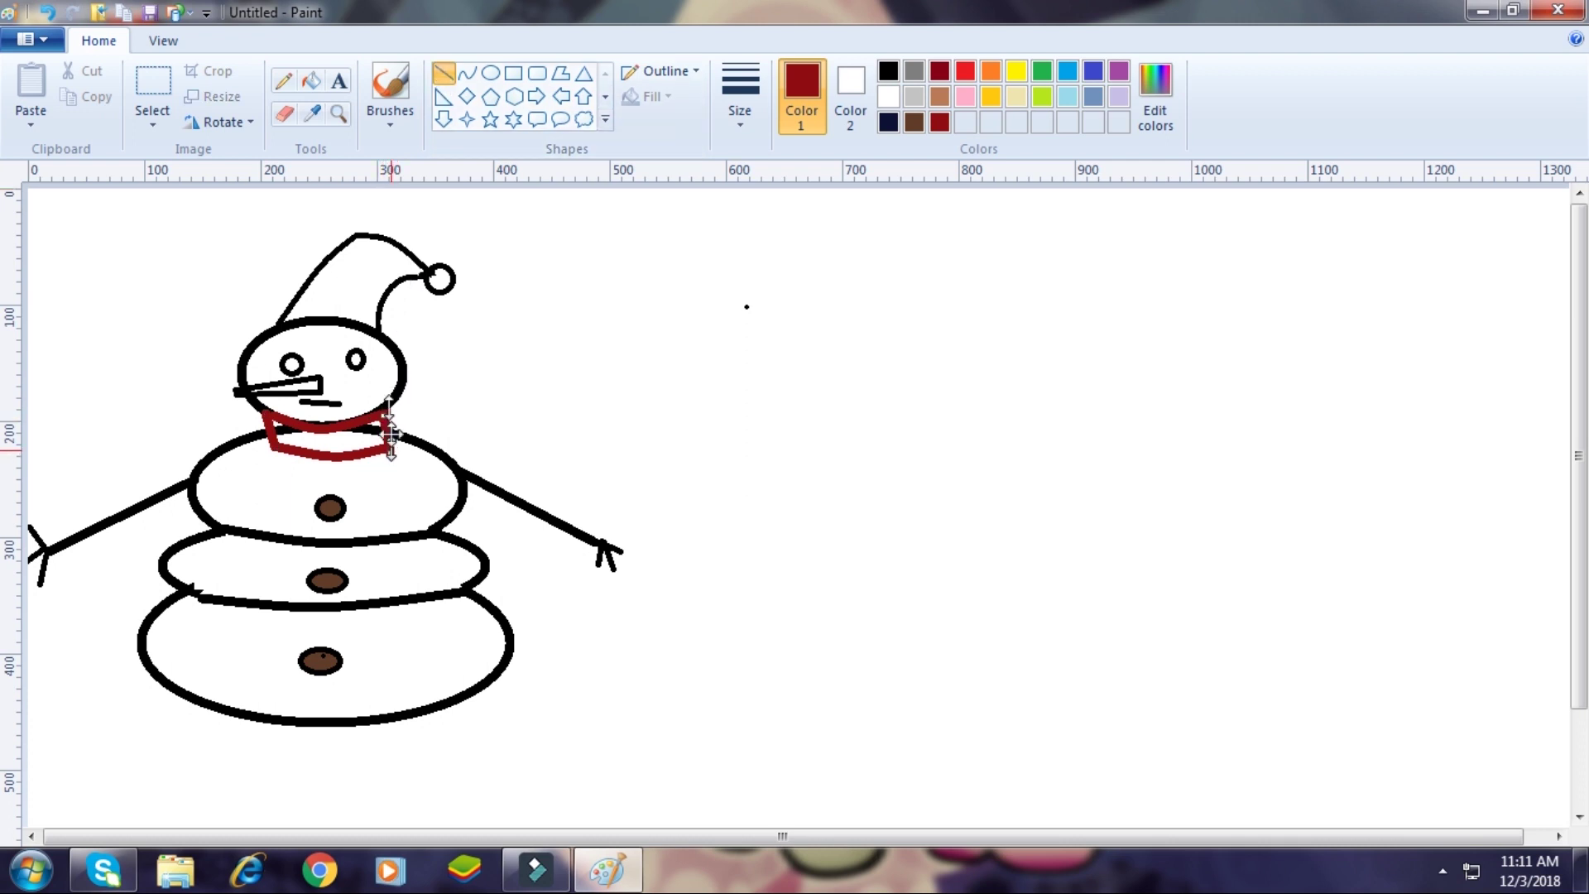
Draw a scarf tail about 80 pixels long, rising to the right from the band, with two curves and a straight end line.
click(462, 75)
drag(383, 410, 428, 408)
click(465, 73)
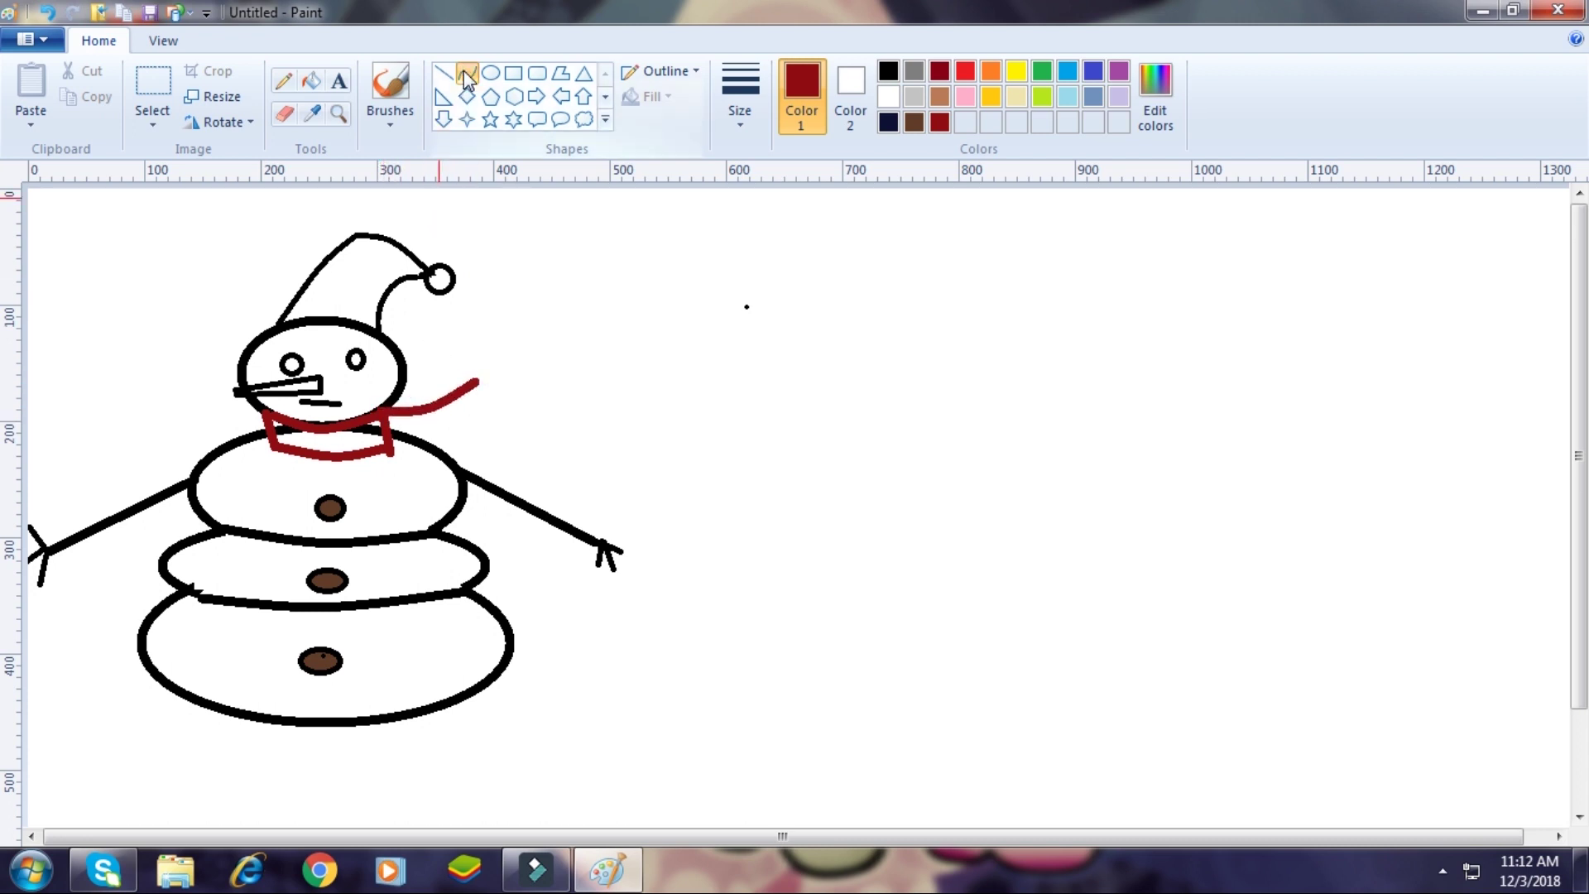
drag(402, 451, 481, 413)
mouse_move(403, 461)
mouse_down()
mouse_move(391, 441)
mouse_move(425, 451)
mouse_up()
click(443, 73)
drag(478, 383, 479, 412)
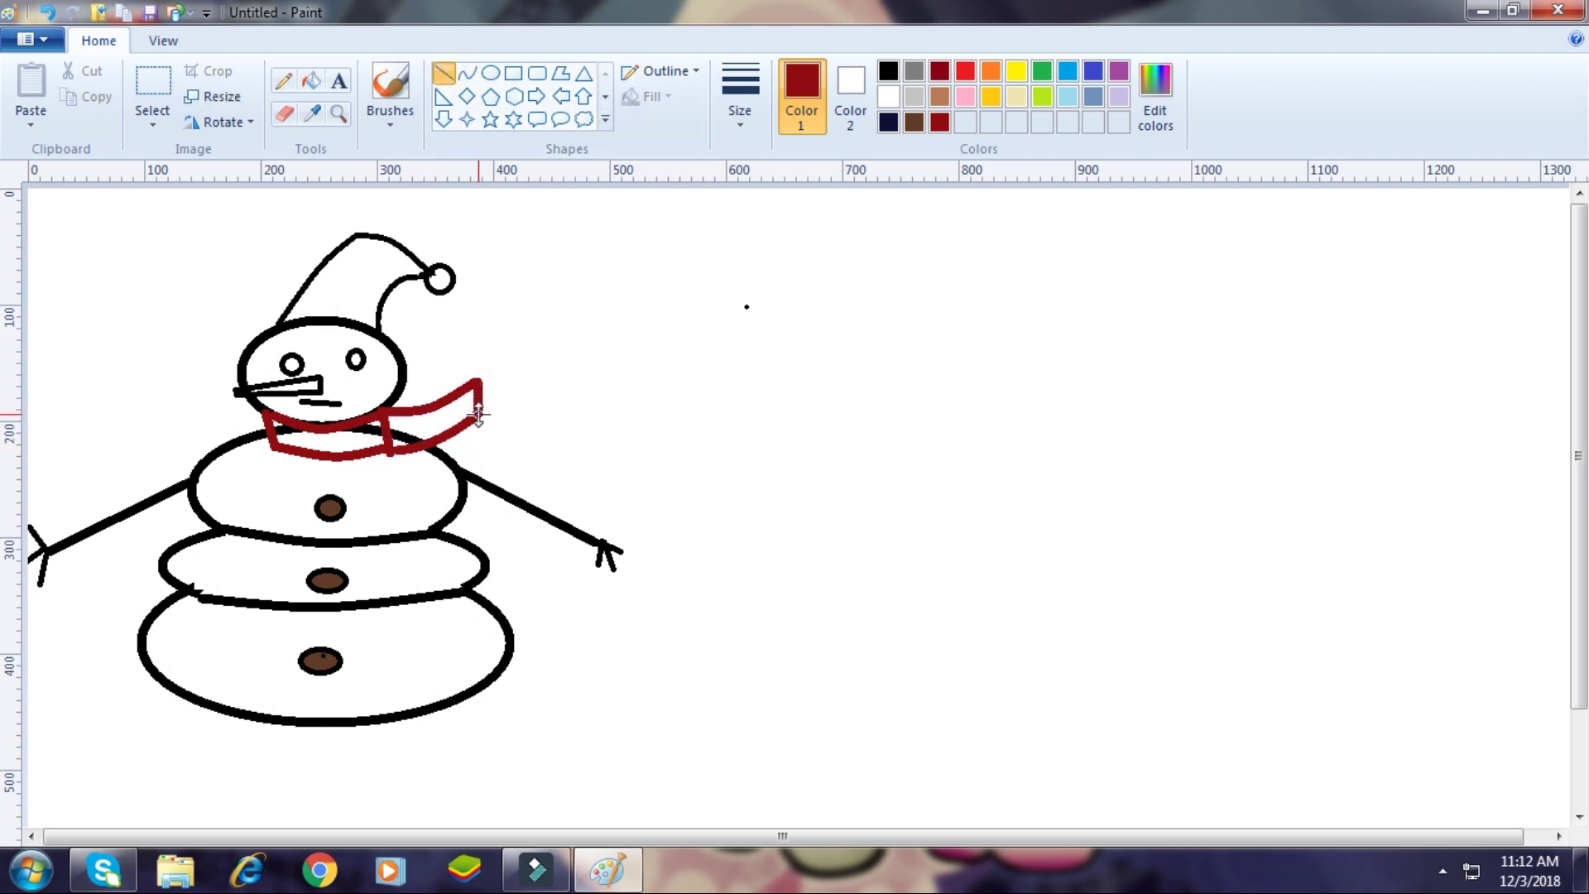
Fill the scarf band and its tail with the dark red.
click(313, 86)
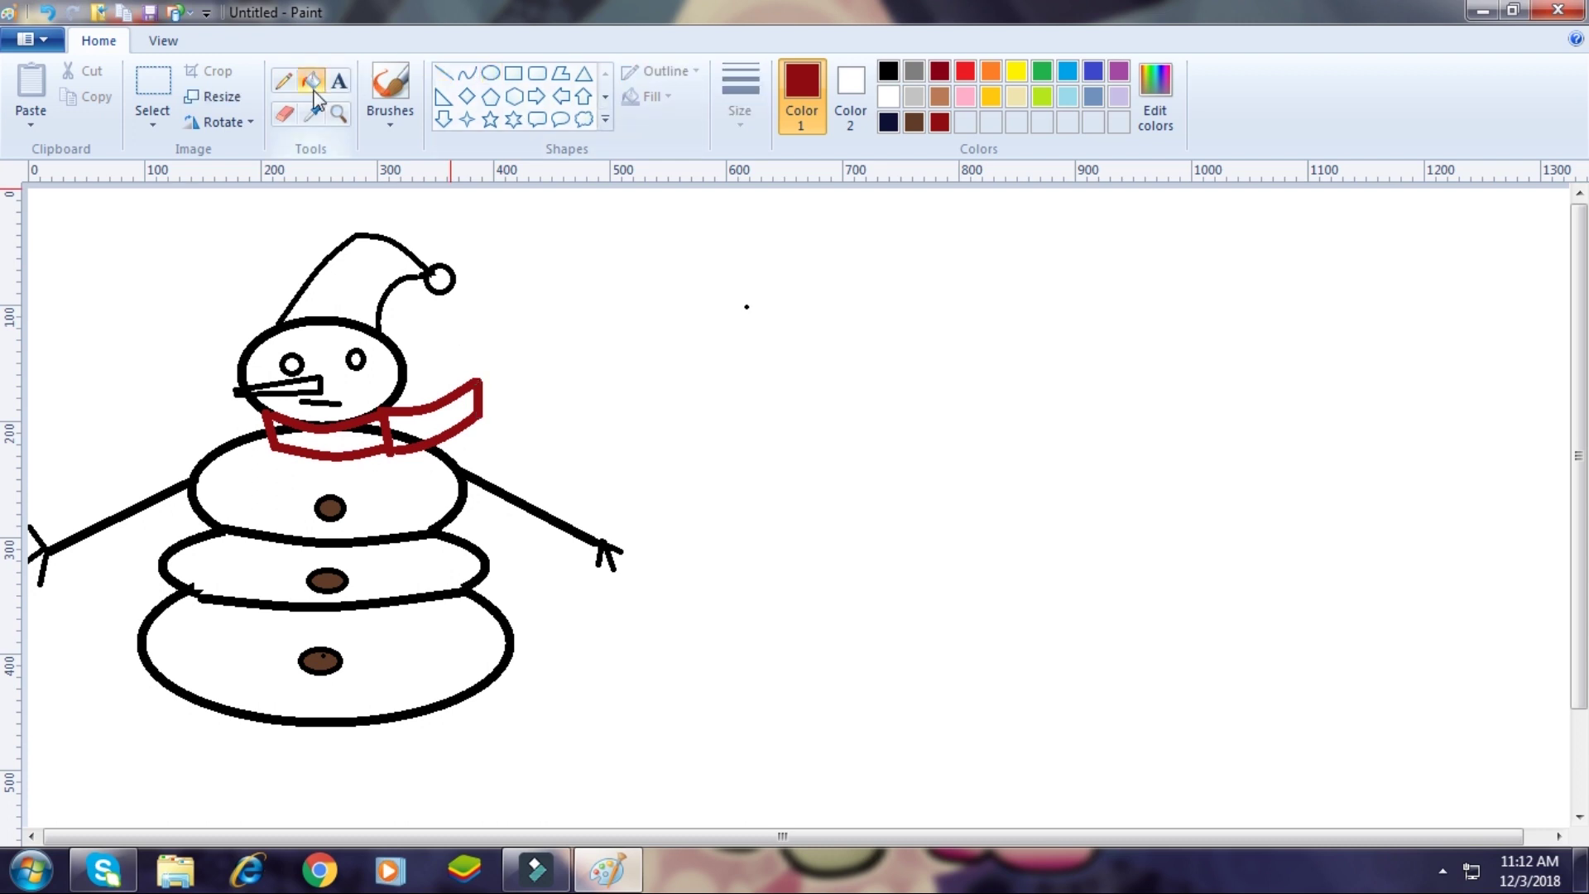
click(372, 436)
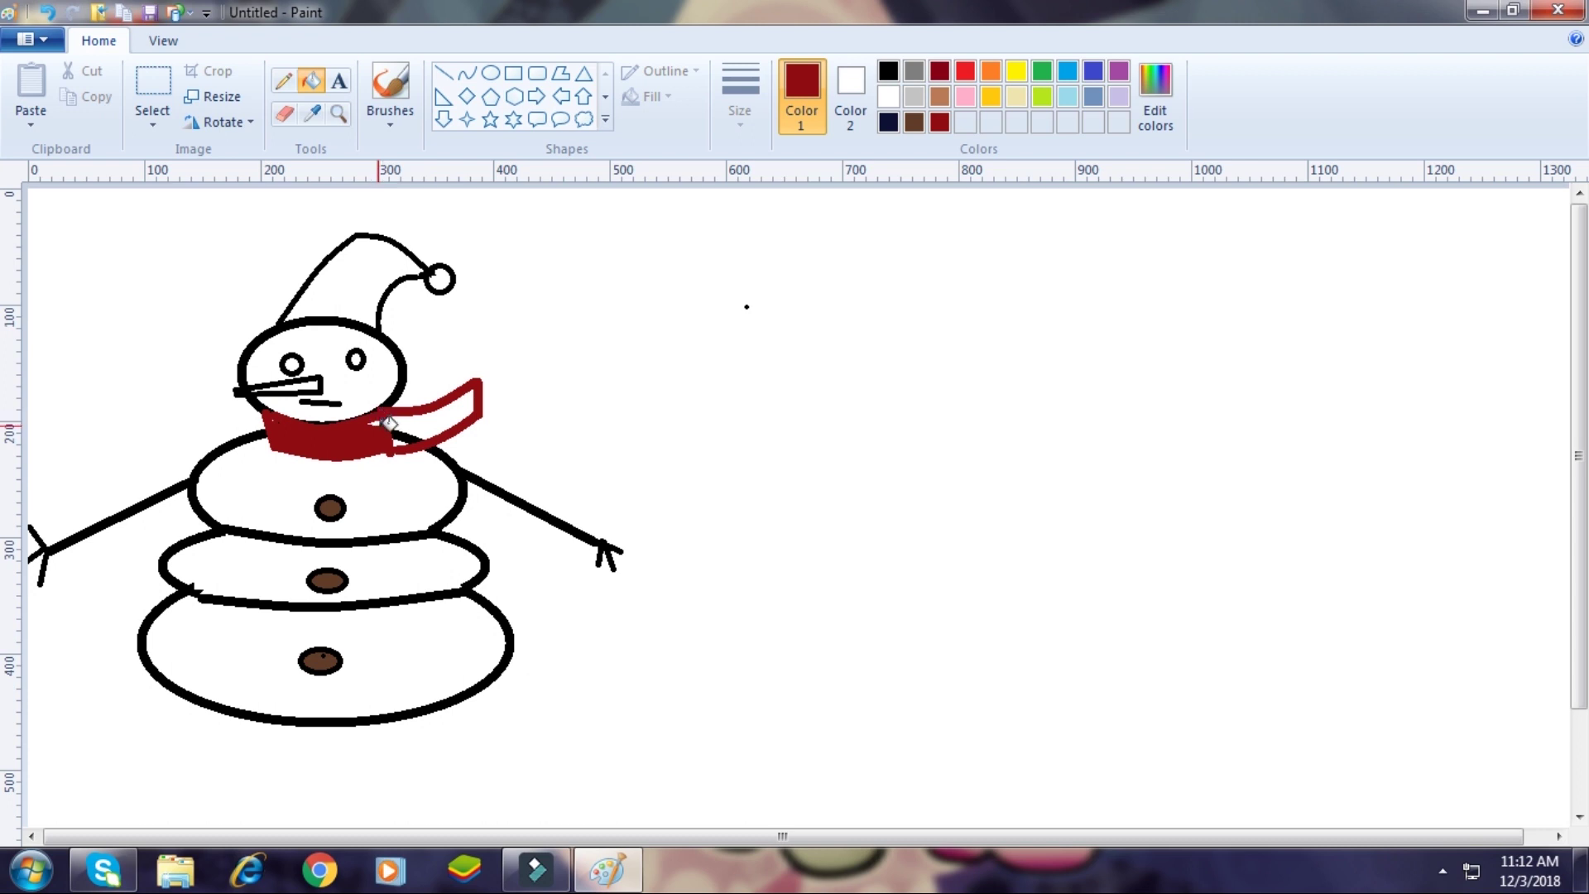
click(418, 431)
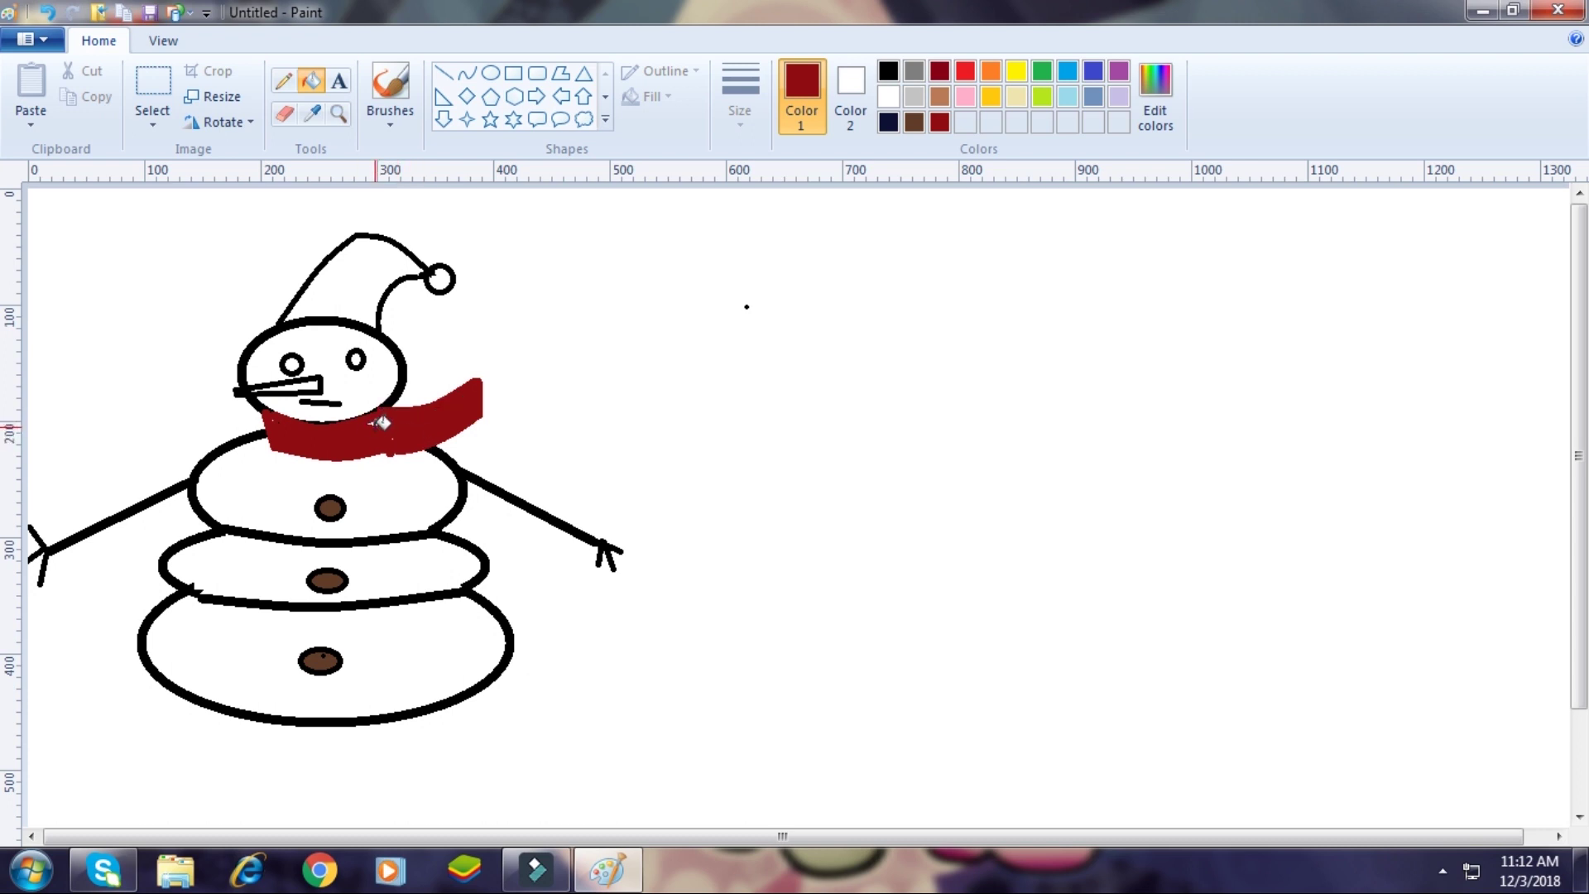
Outline the scarf band and tail freehand in black with the Pencil at its thickest size, and remove the stray marks beneath the tail.
click(283, 81)
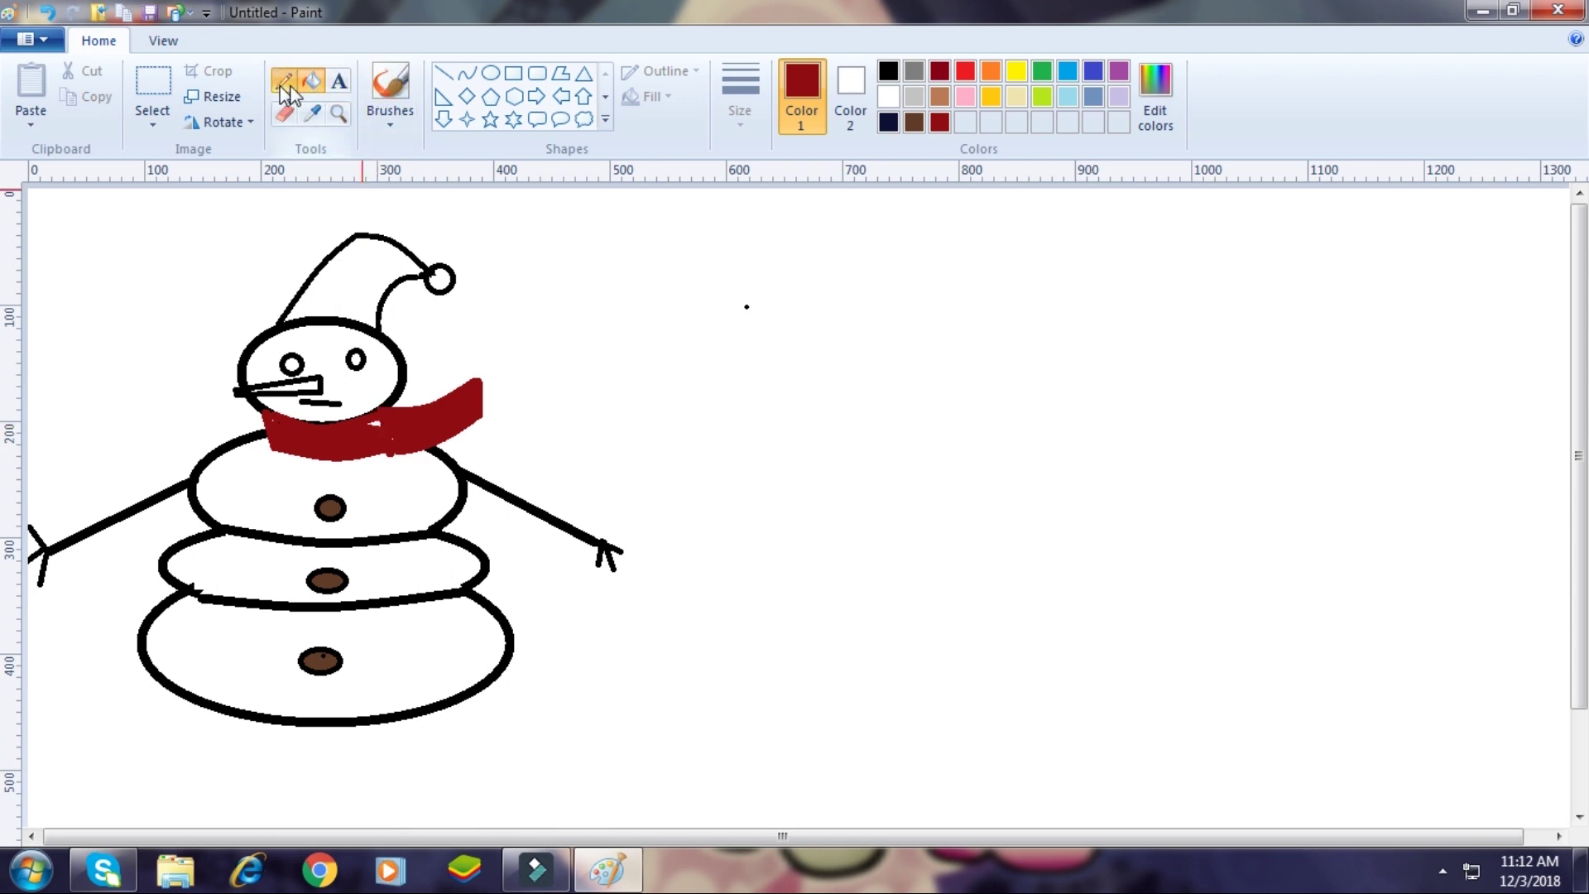
click(740, 110)
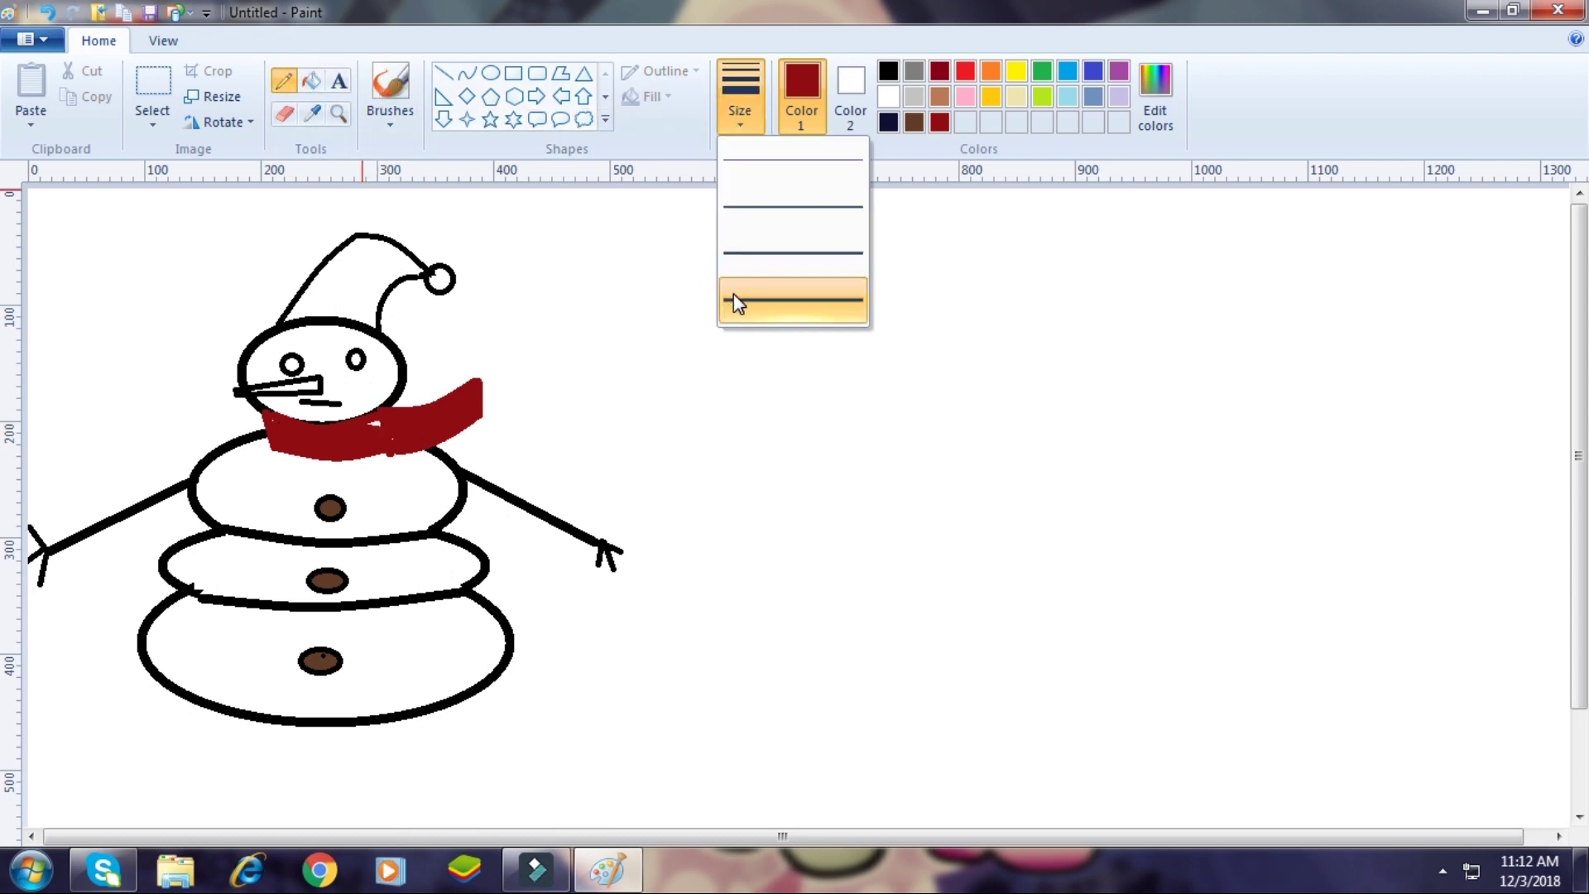
click(735, 302)
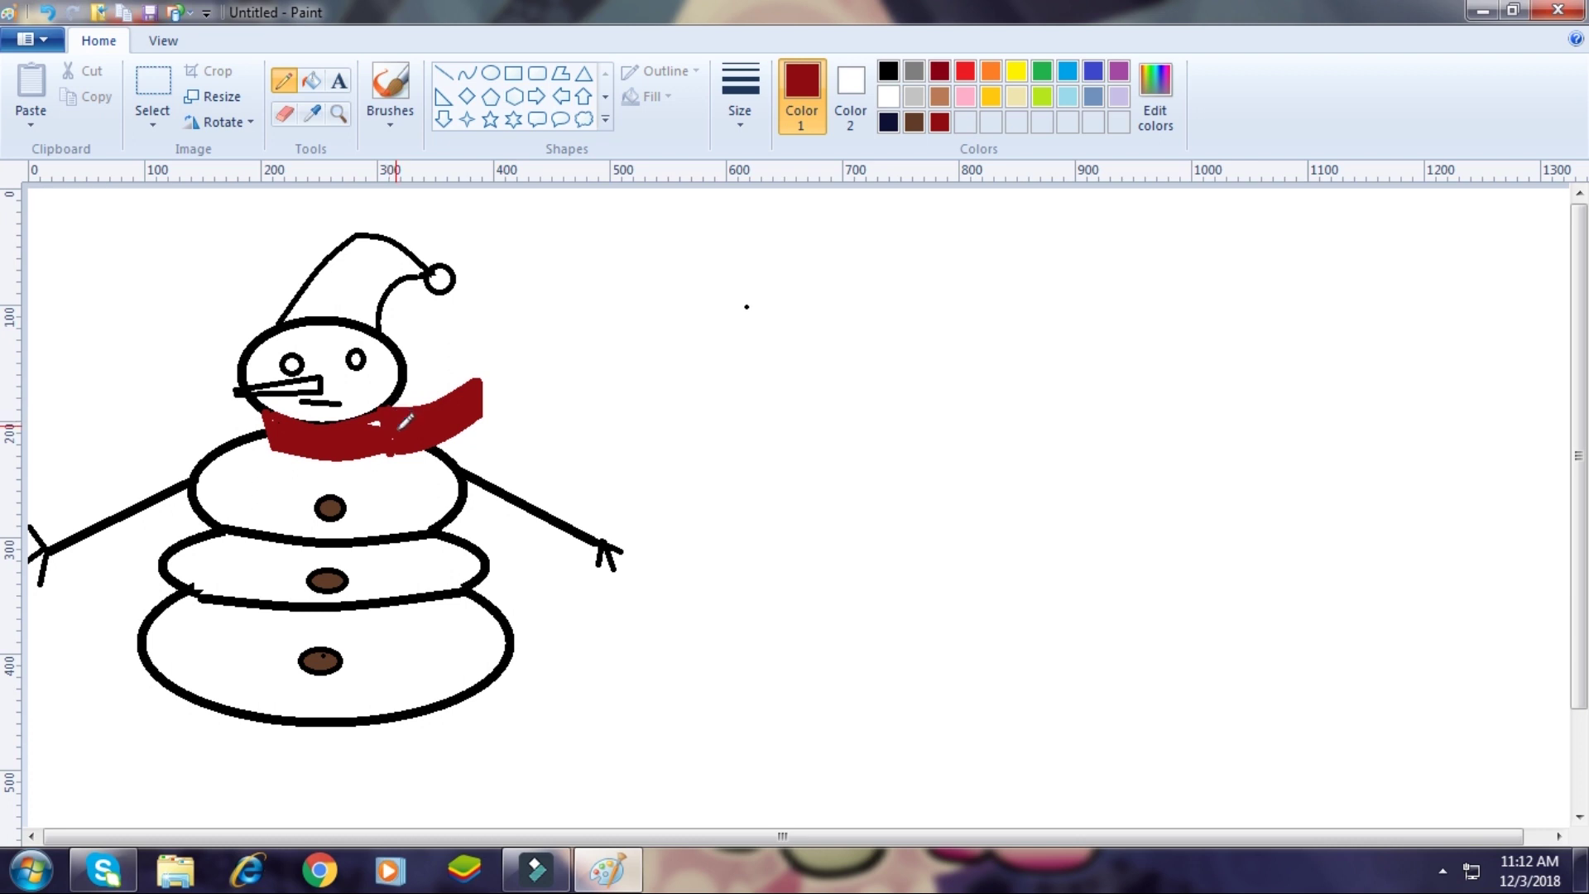
click(889, 71)
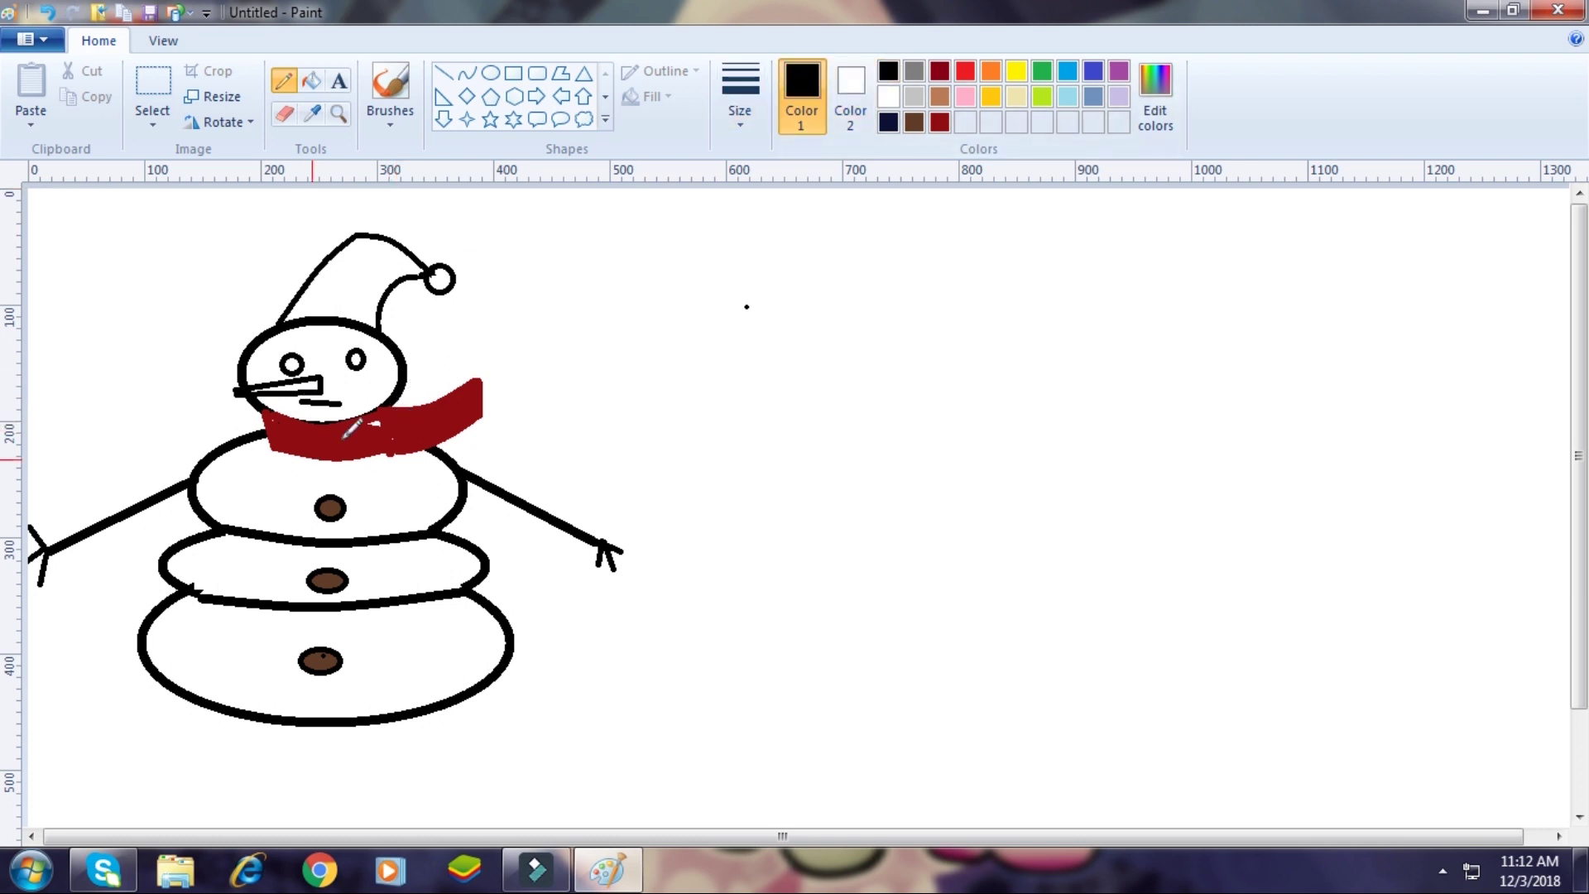
drag(383, 424, 389, 452)
drag(399, 406, 476, 385)
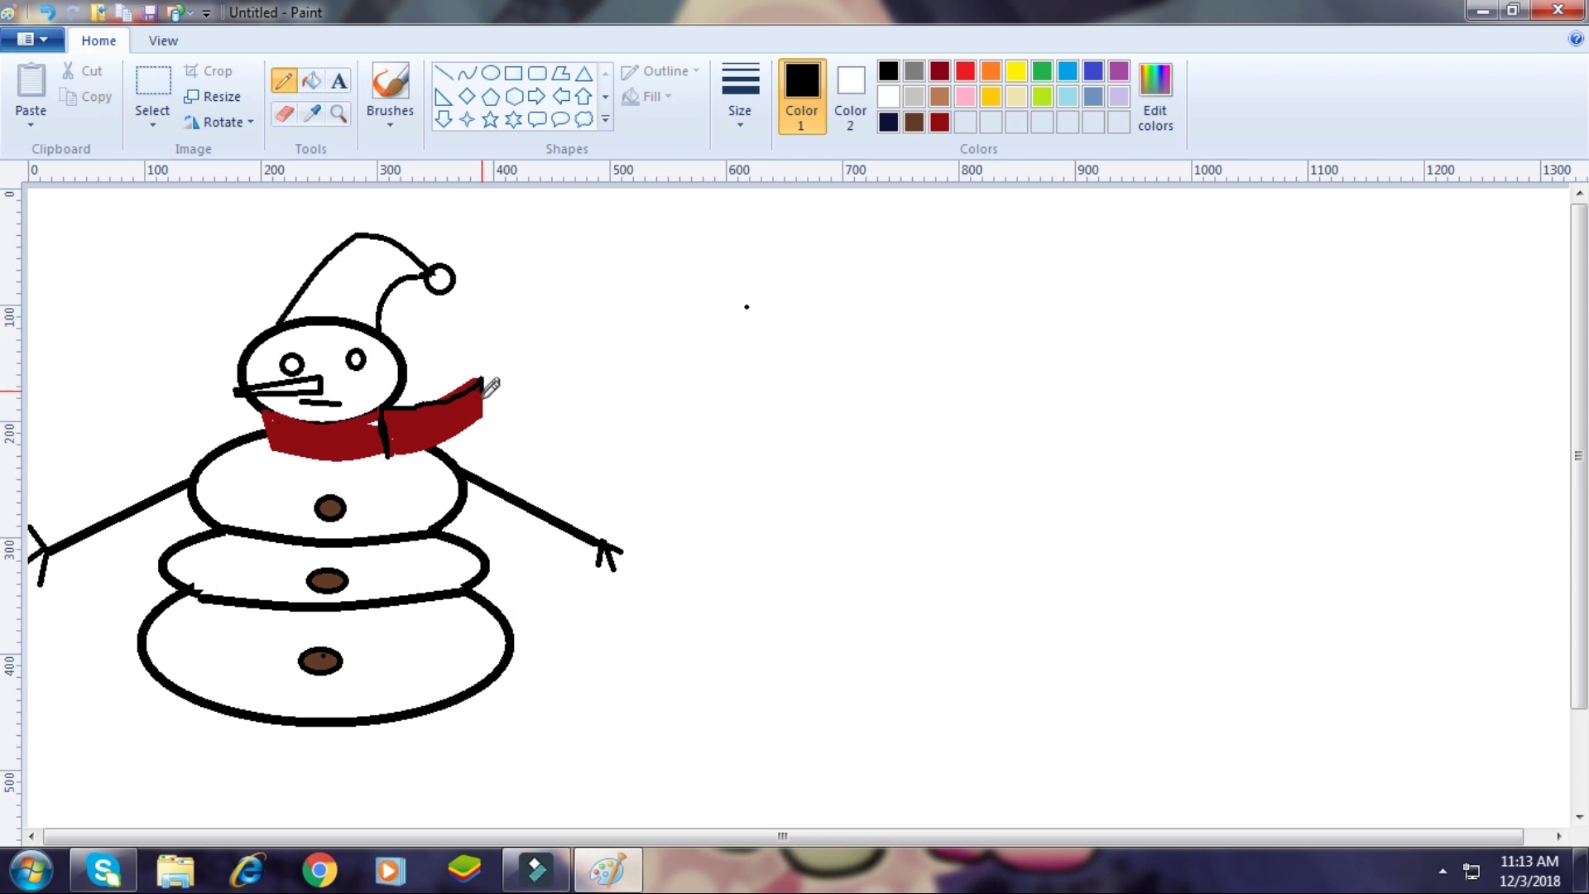
mouse_move(486, 412)
mouse_down()
mouse_move(419, 466)
mouse_move(393, 462)
mouse_move(433, 443)
mouse_up()
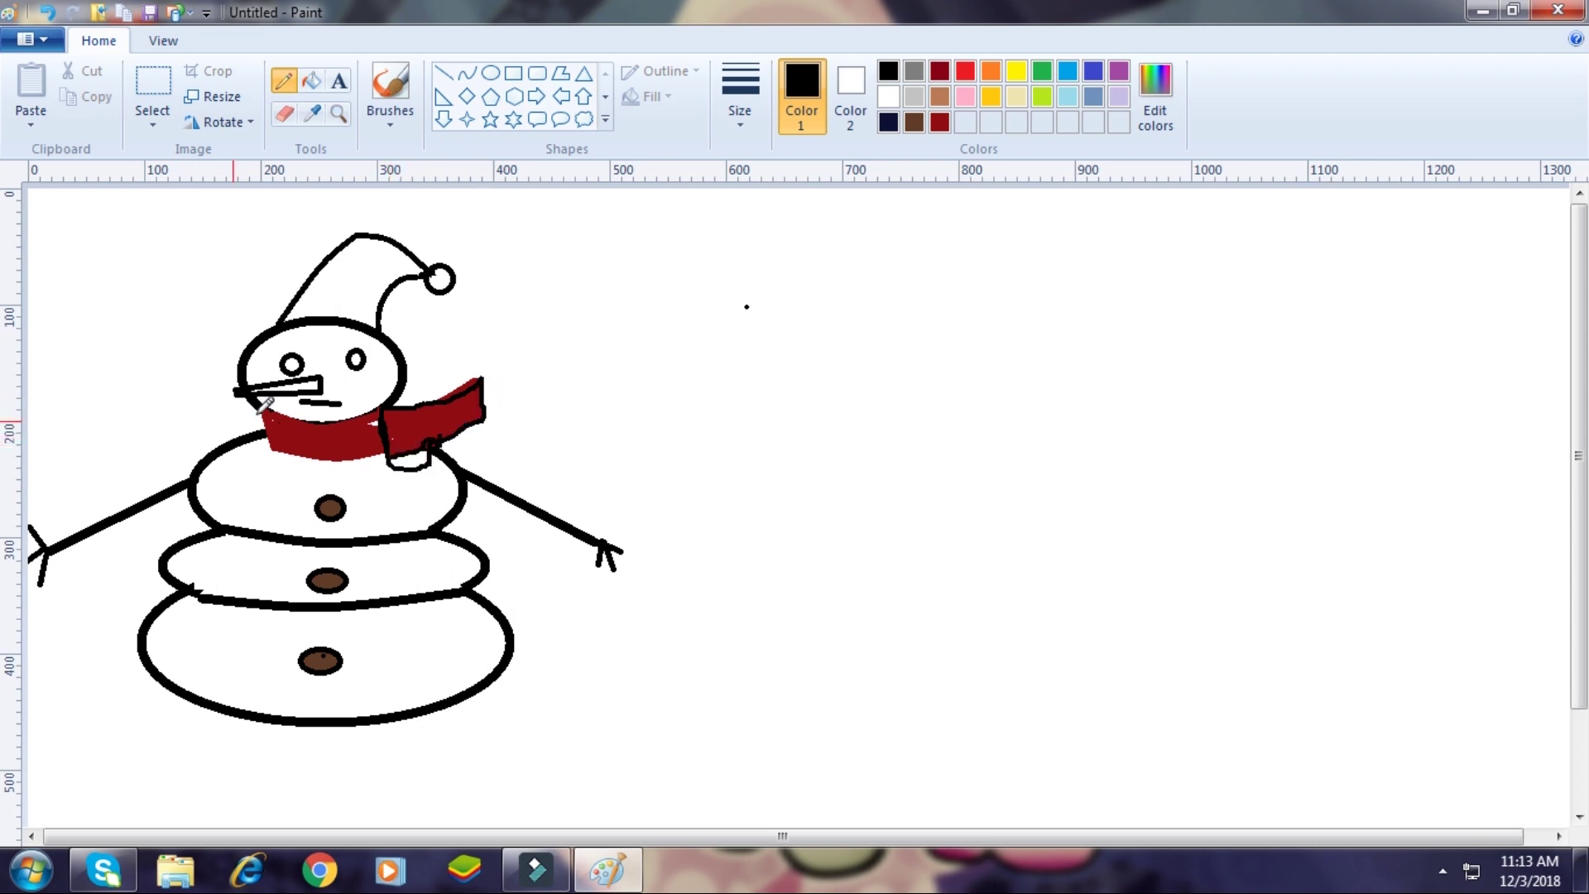
mouse_move(273, 412)
mouse_down()
mouse_move(269, 447)
mouse_move(343, 464)
mouse_move(385, 445)
mouse_up()
click(284, 115)
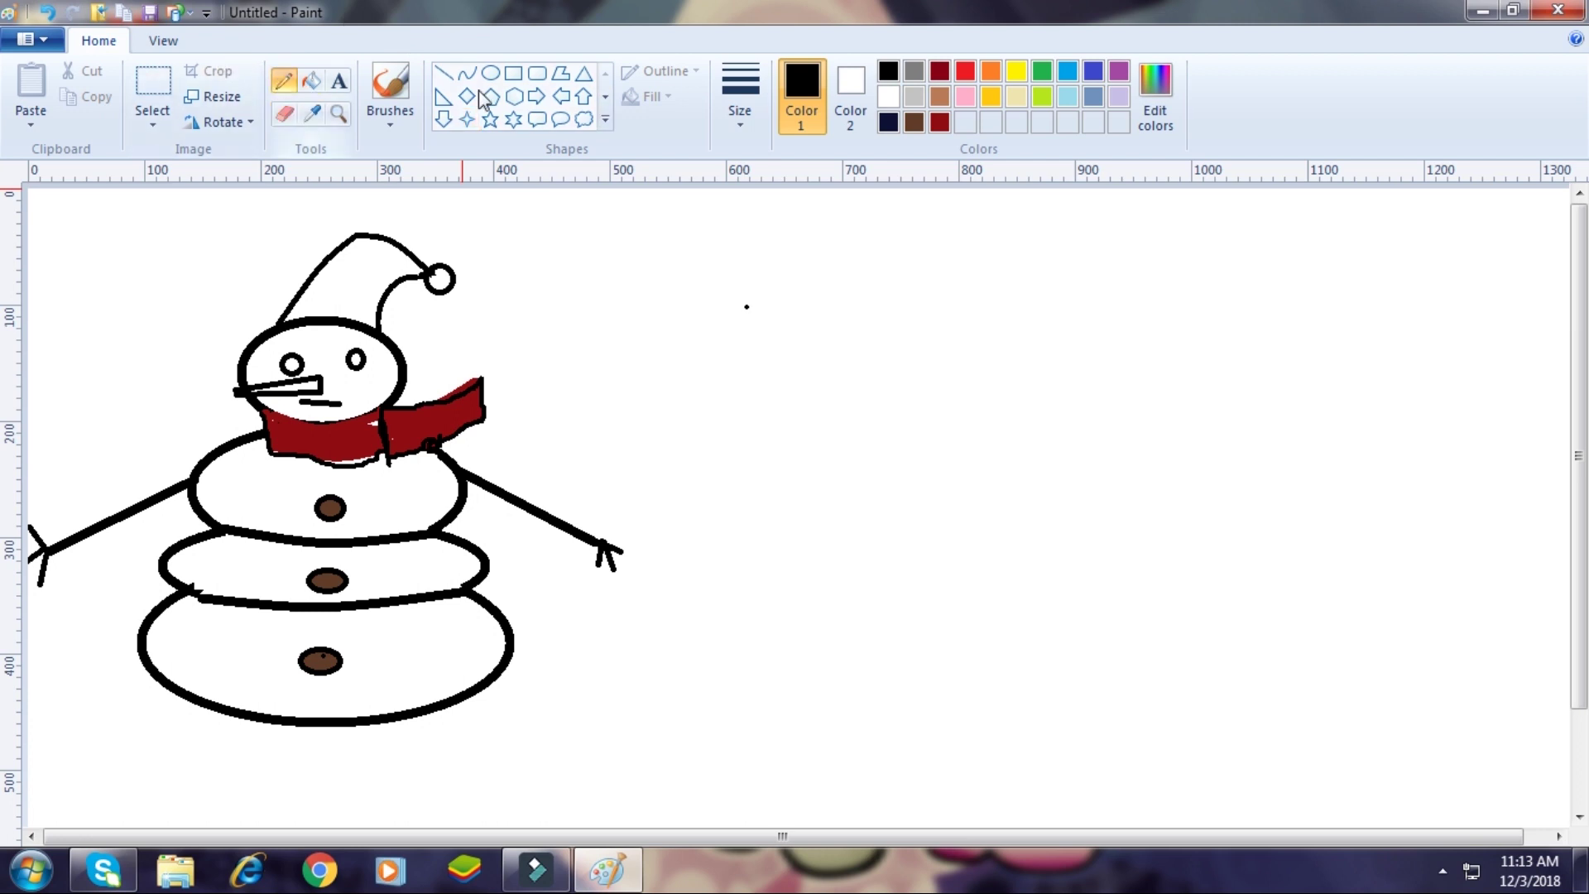
Cover the remaining white gaps in the scarf with the dark red, using the Pencil at its thickest size.
click(940, 124)
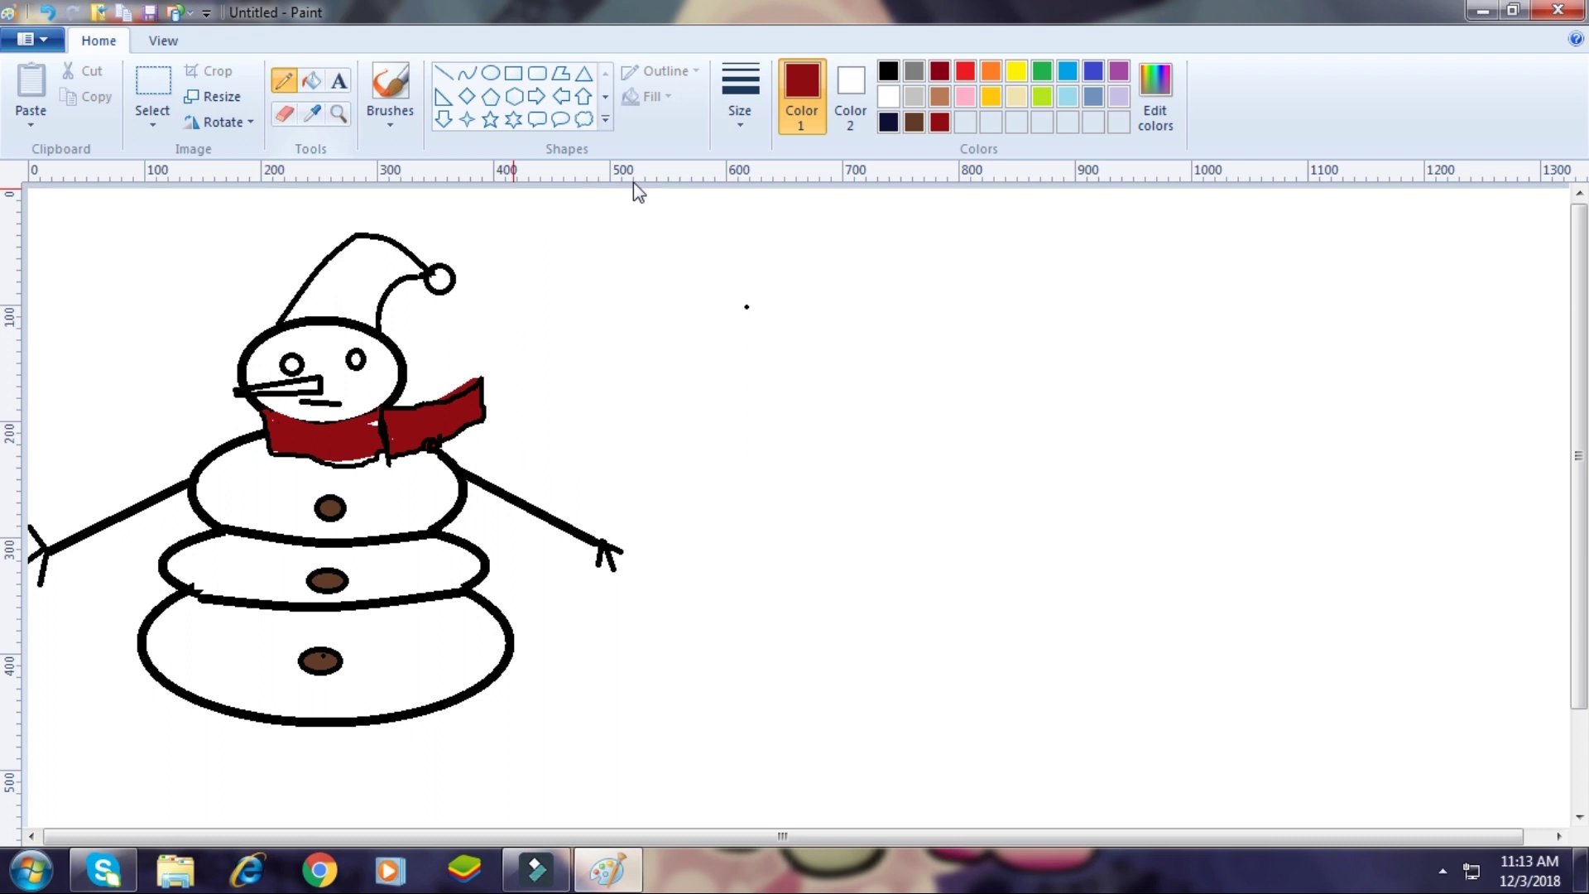
click(740, 116)
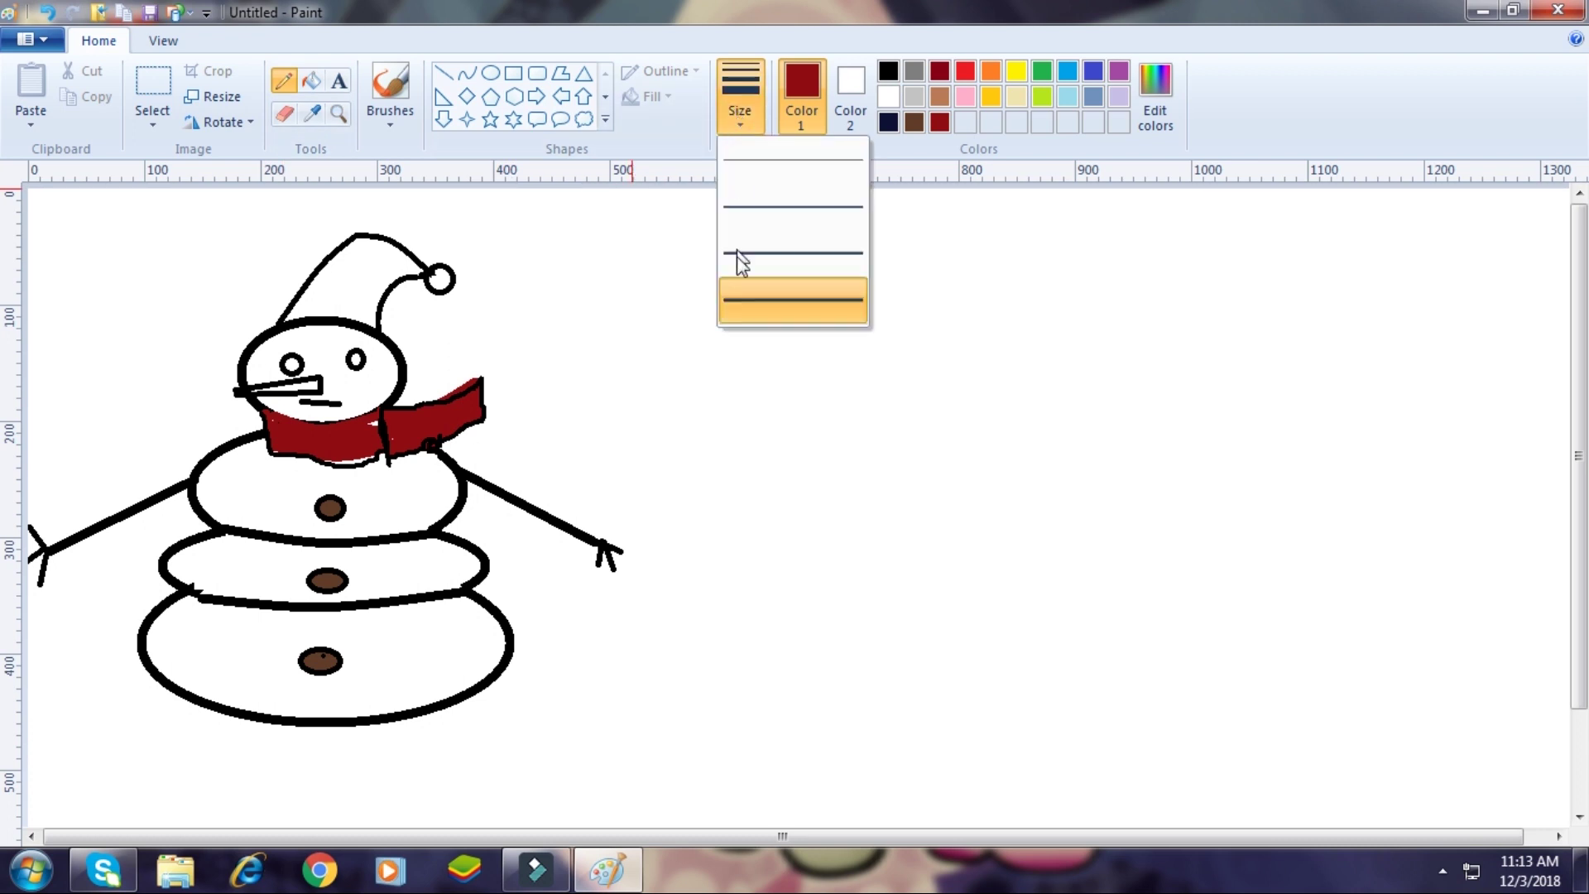
click(738, 309)
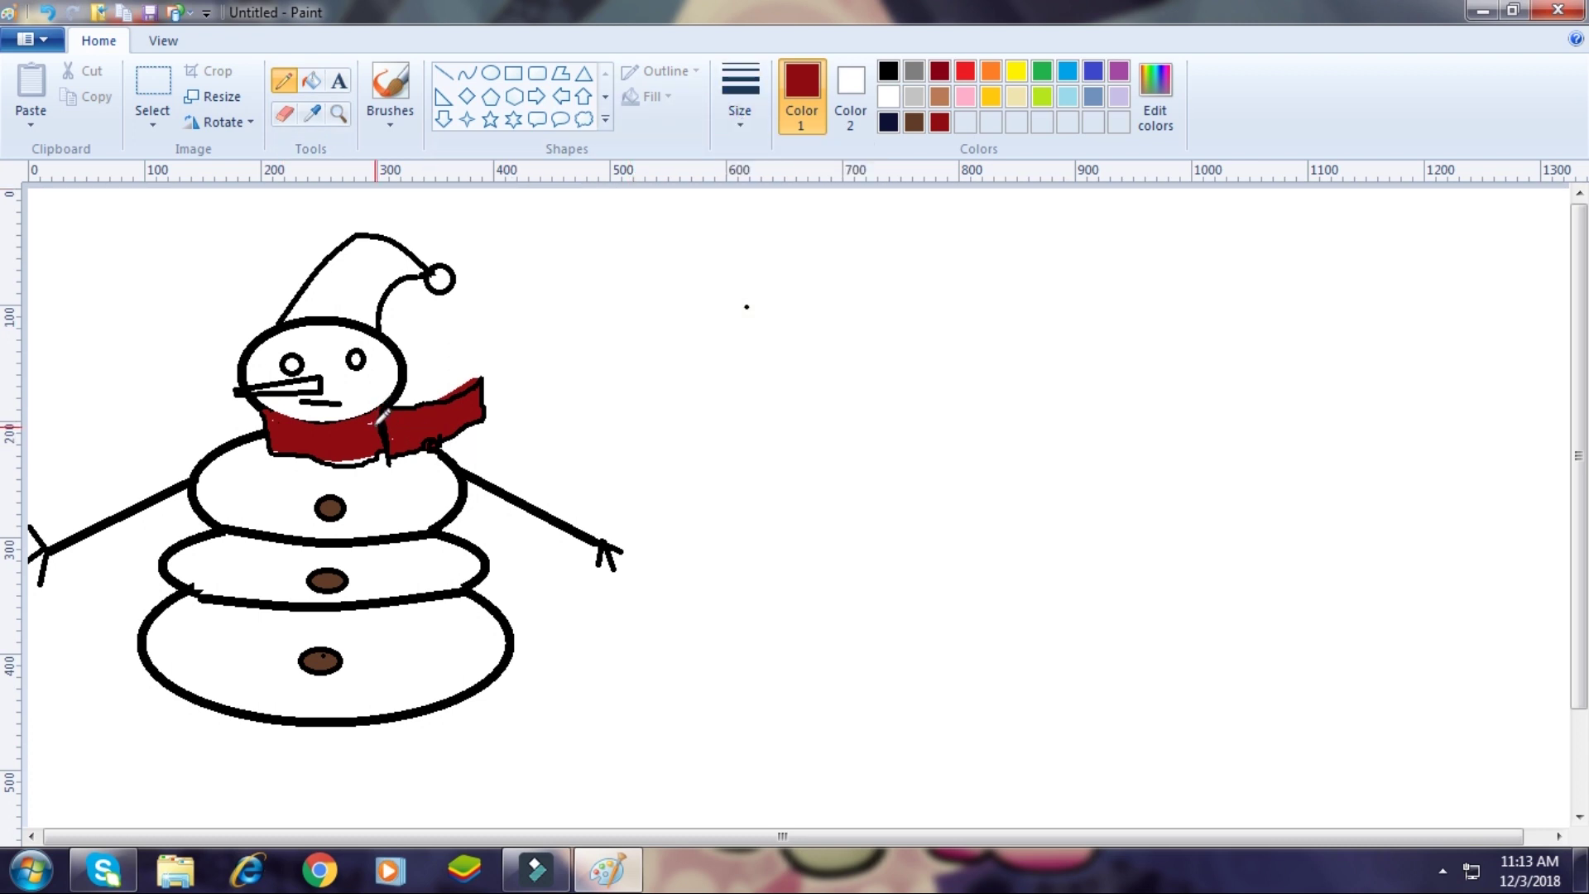
mouse_move(355, 461)
mouse_down()
mouse_move(339, 465)
mouse_move(365, 457)
mouse_up()
drag(393, 429, 361, 446)
Fill the hat with the dark red and draw black pupils in both eyes with the Pencil.
click(317, 82)
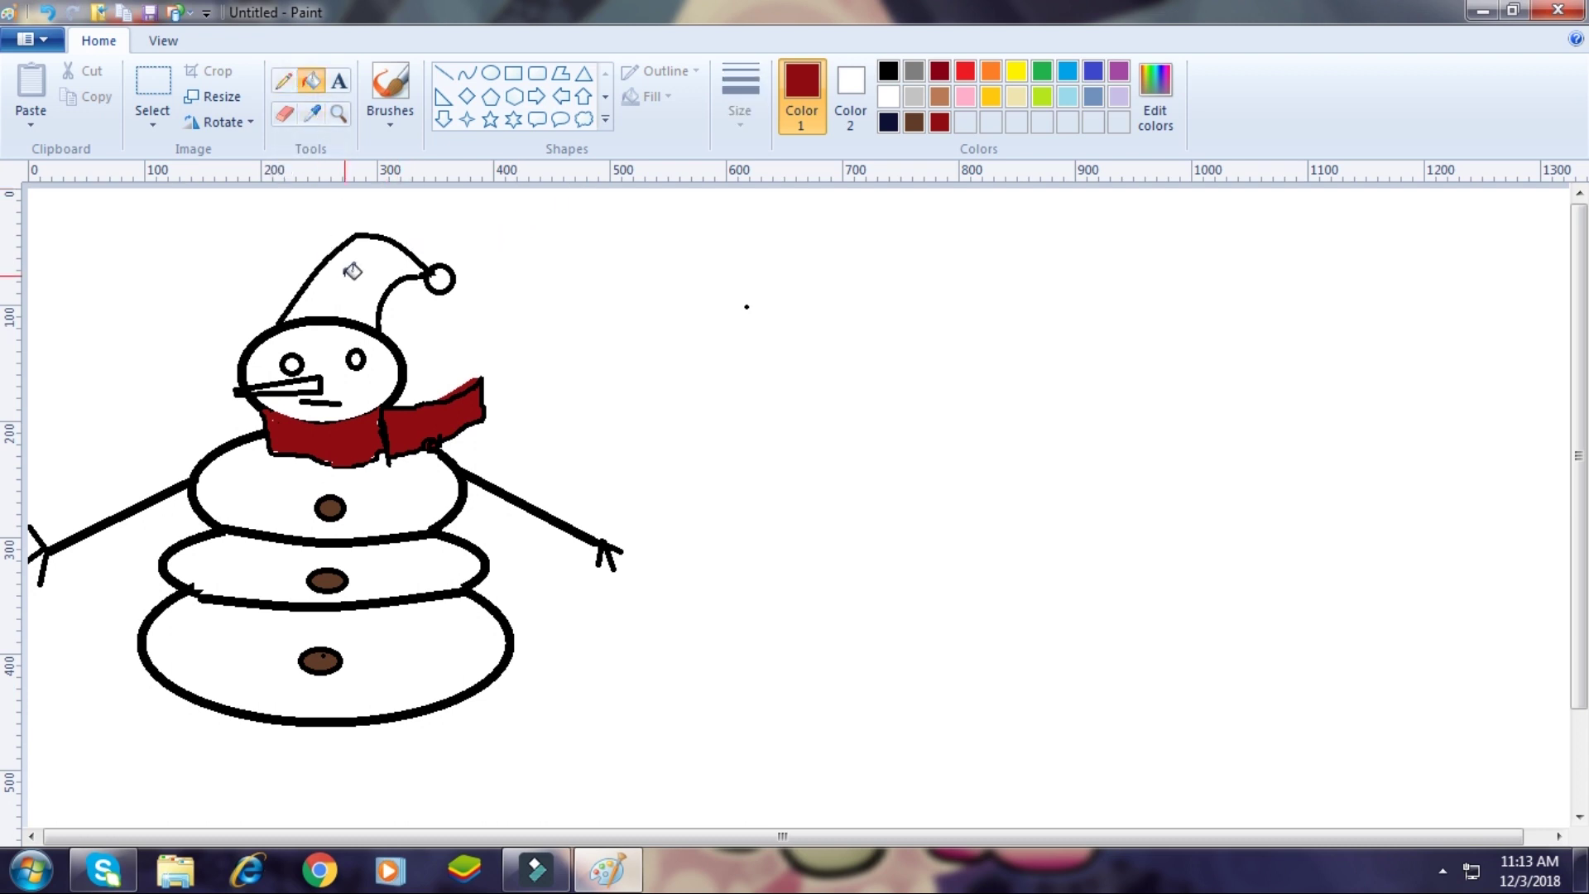
click(351, 278)
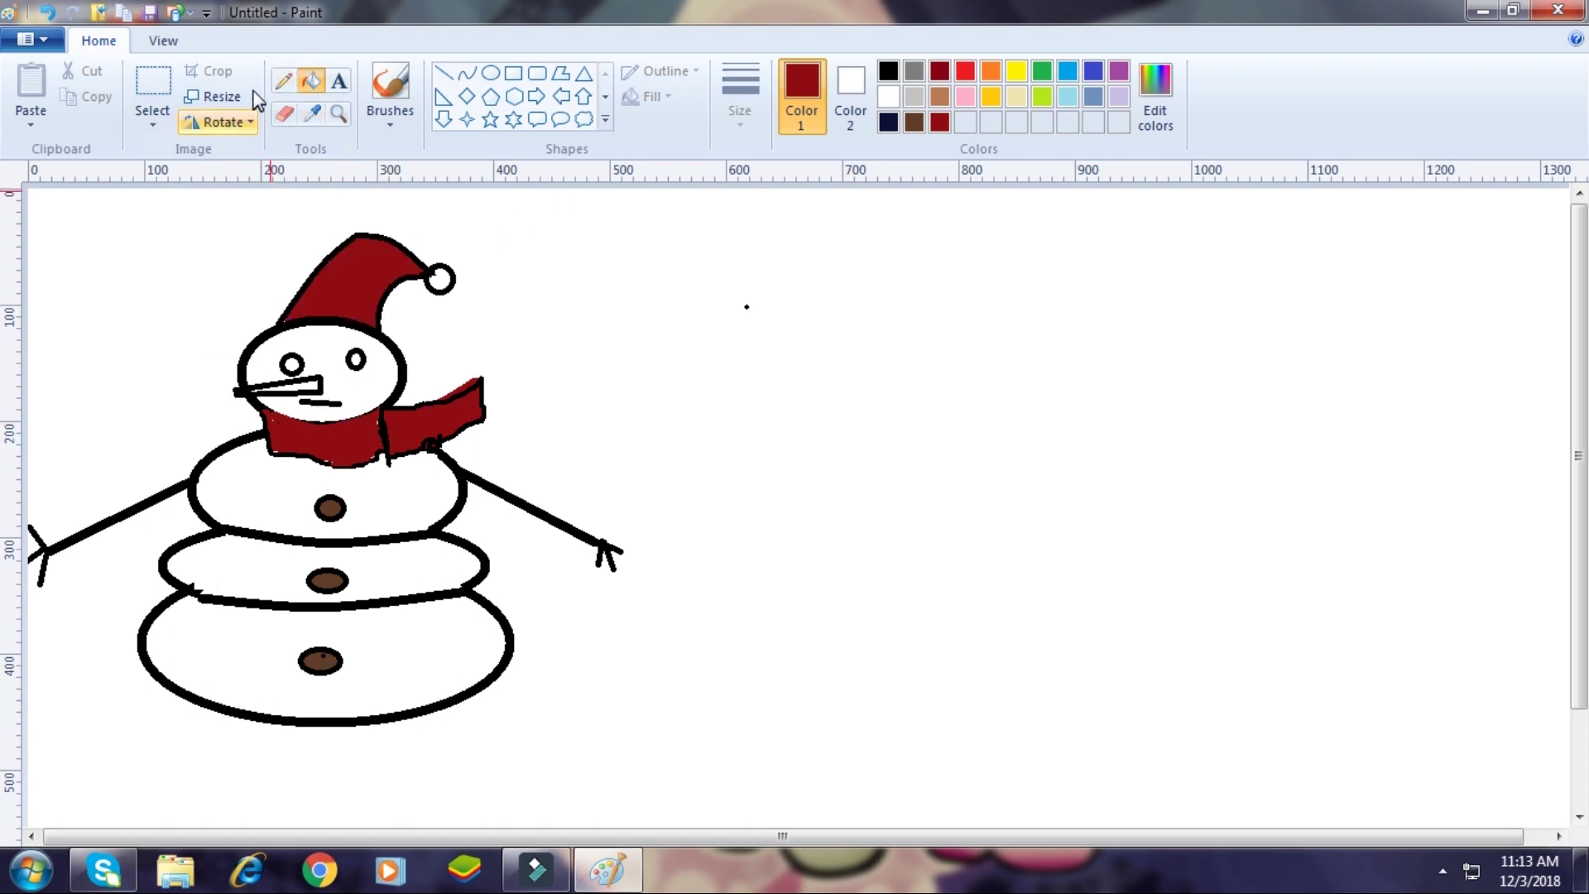
click(283, 80)
click(888, 71)
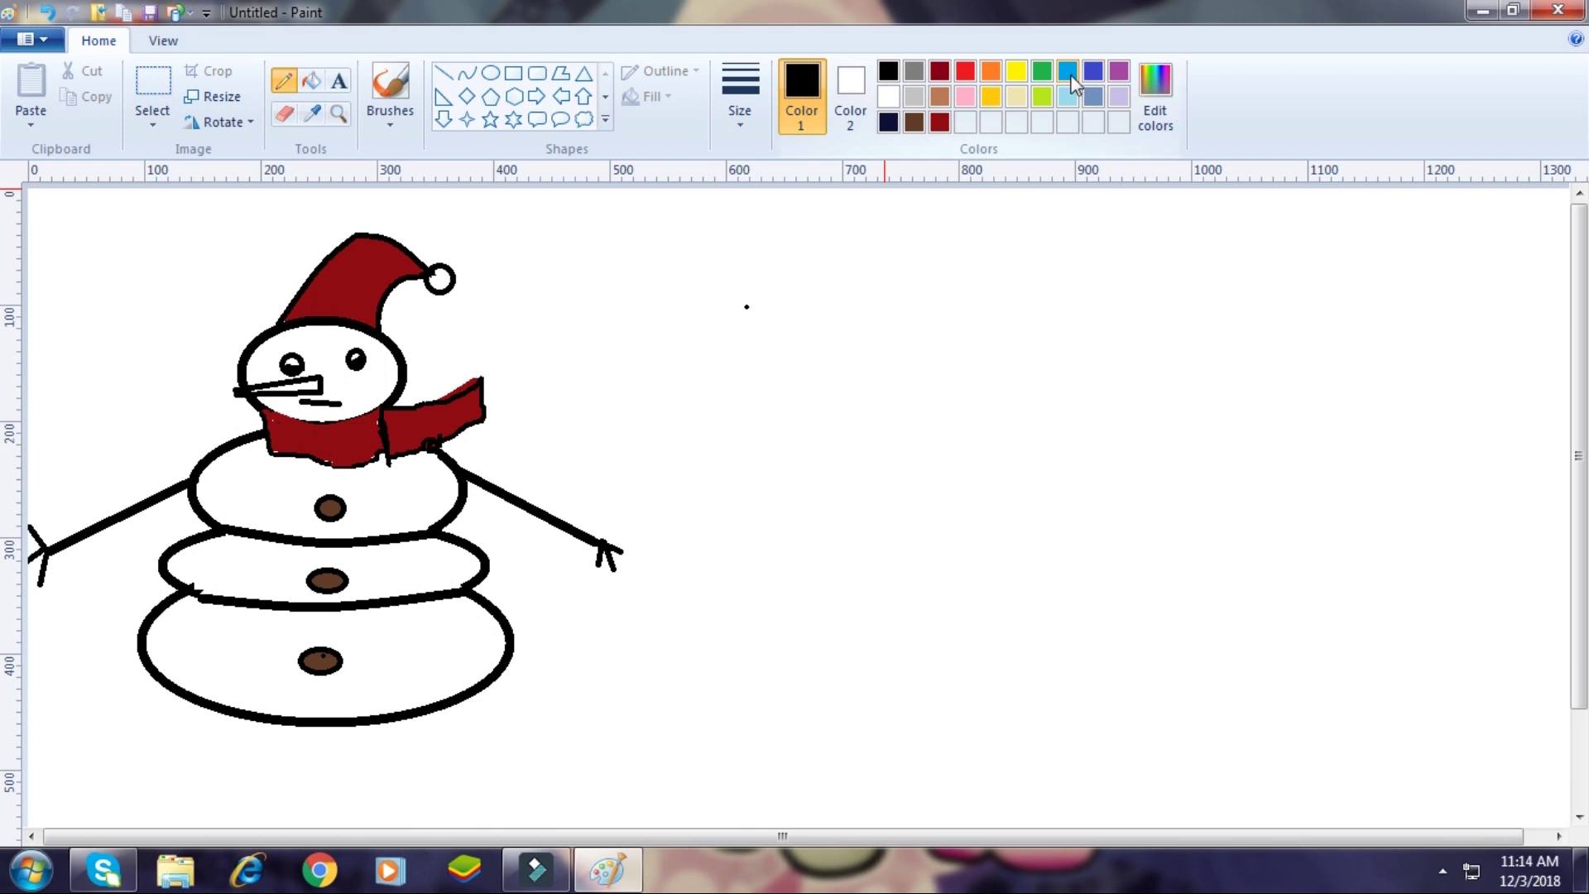
Mix an orange with red 223, green 72 and blue 0, and fill the nose with it.
click(1043, 73)
click(1151, 103)
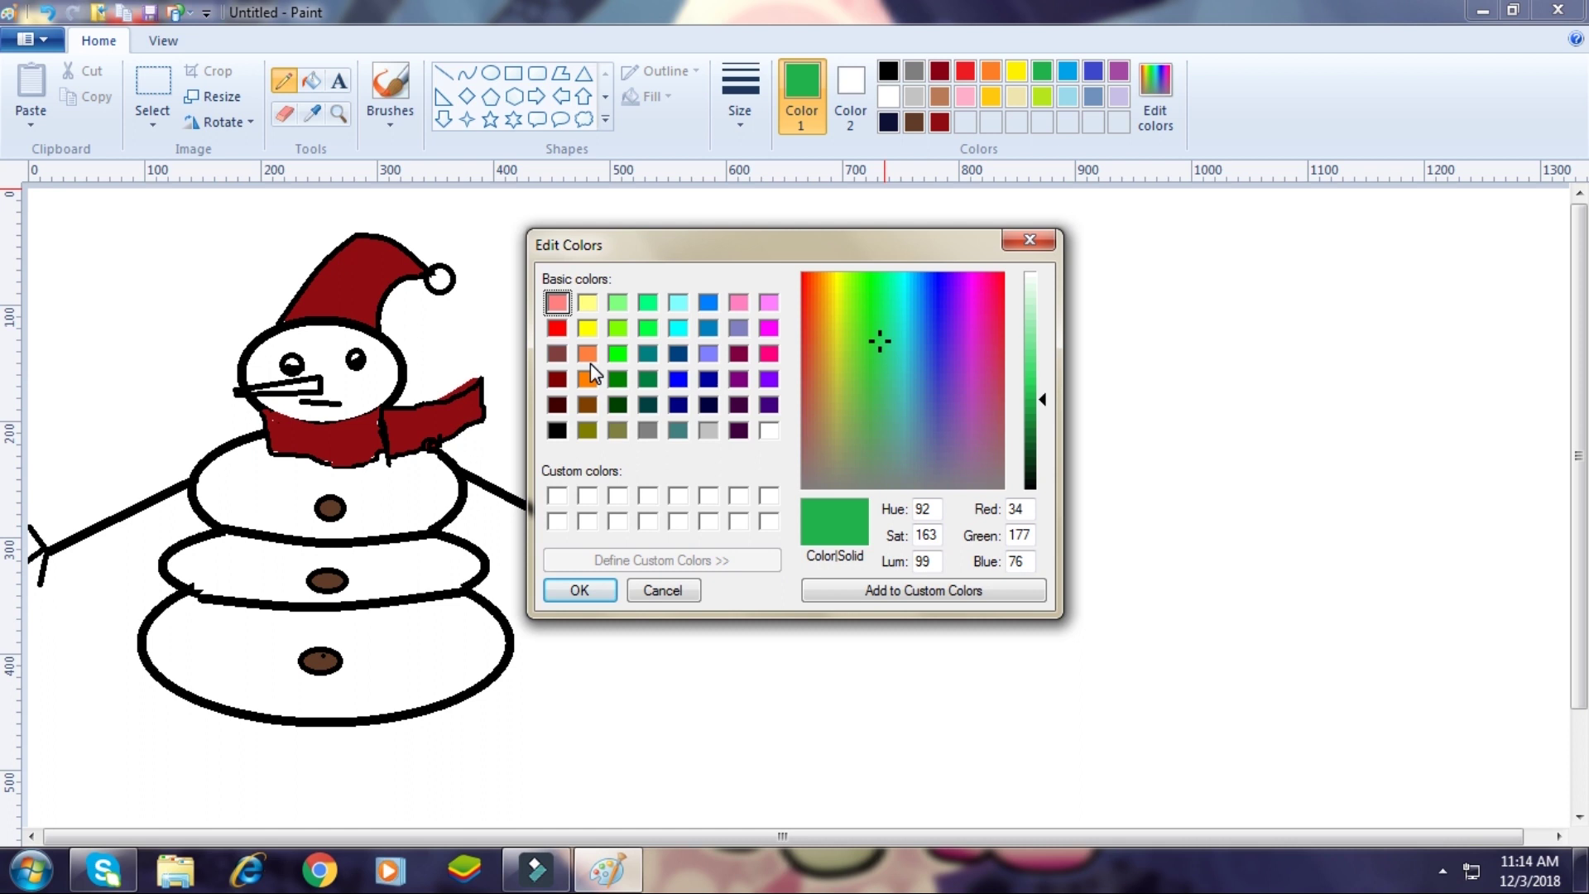
click(589, 361)
drag(1041, 355, 1047, 396)
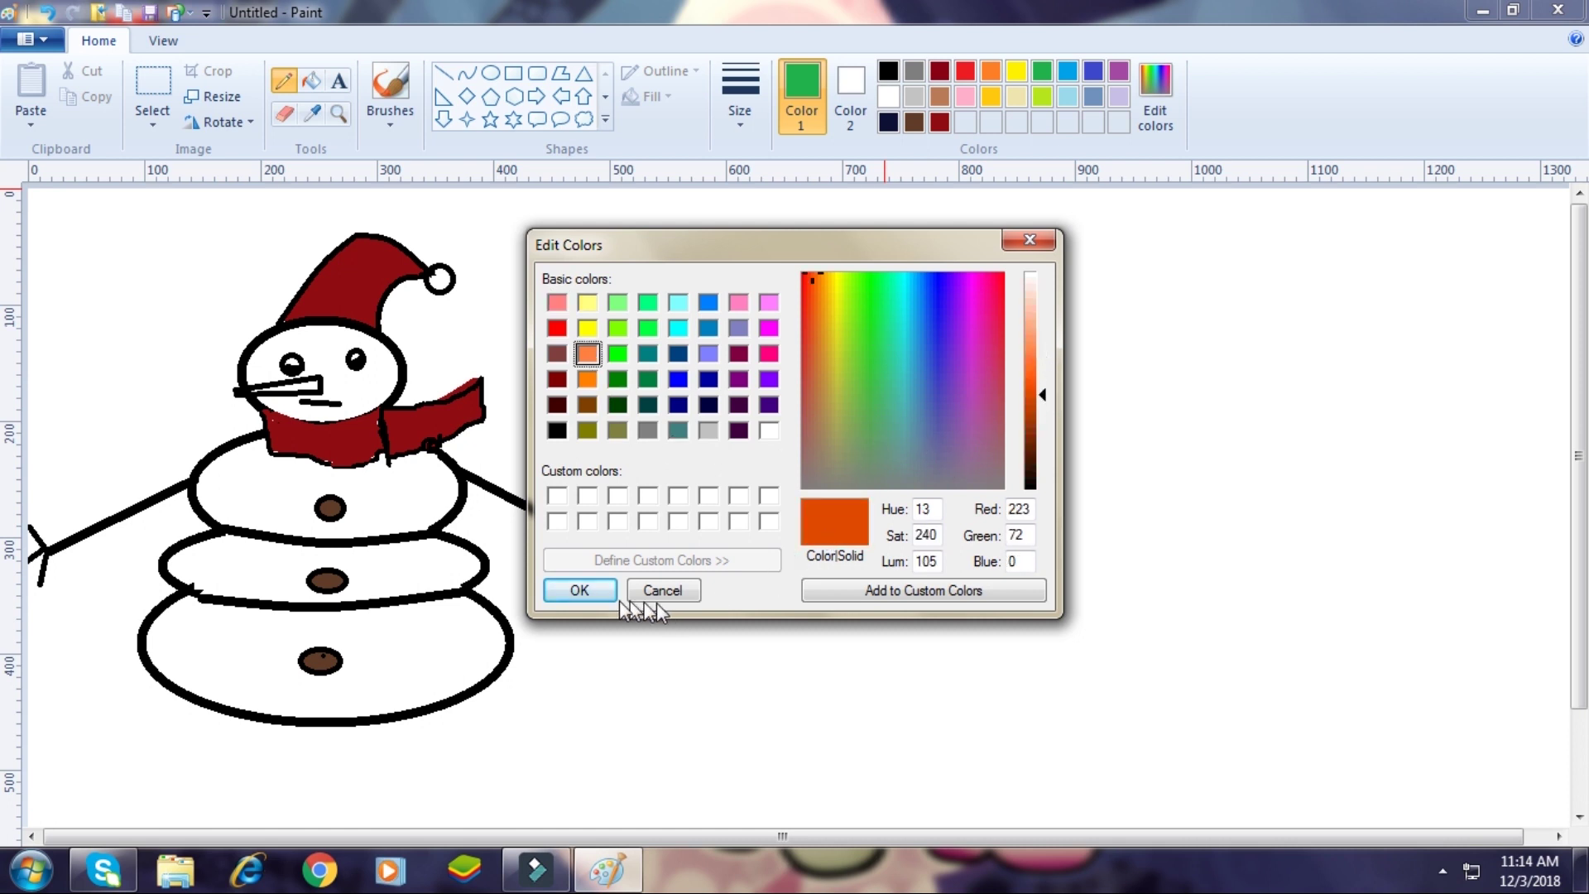
click(577, 590)
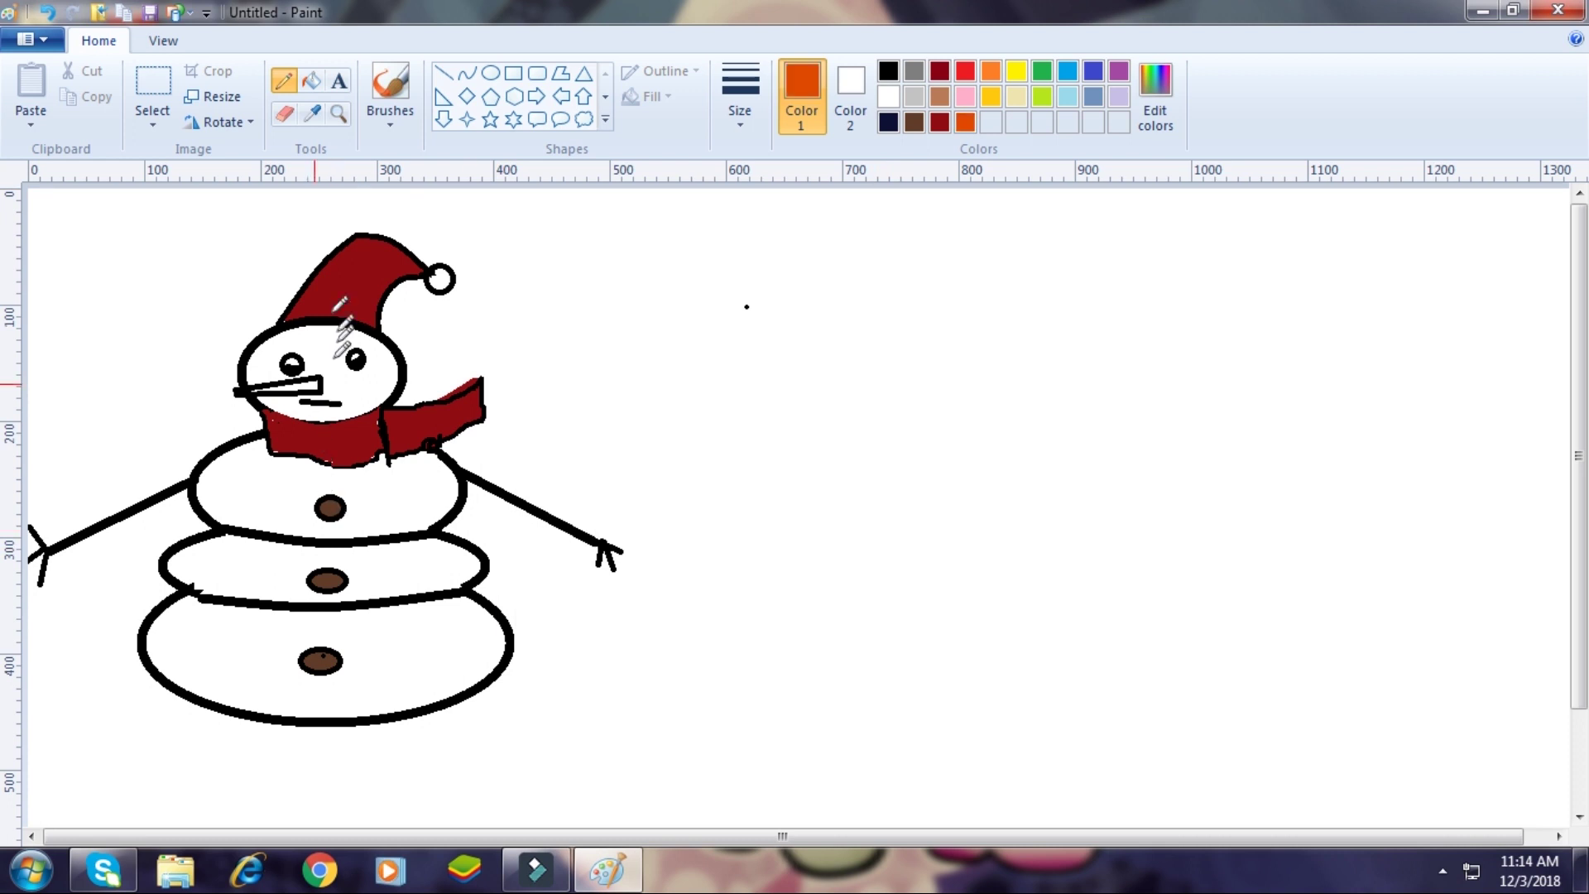
click(312, 81)
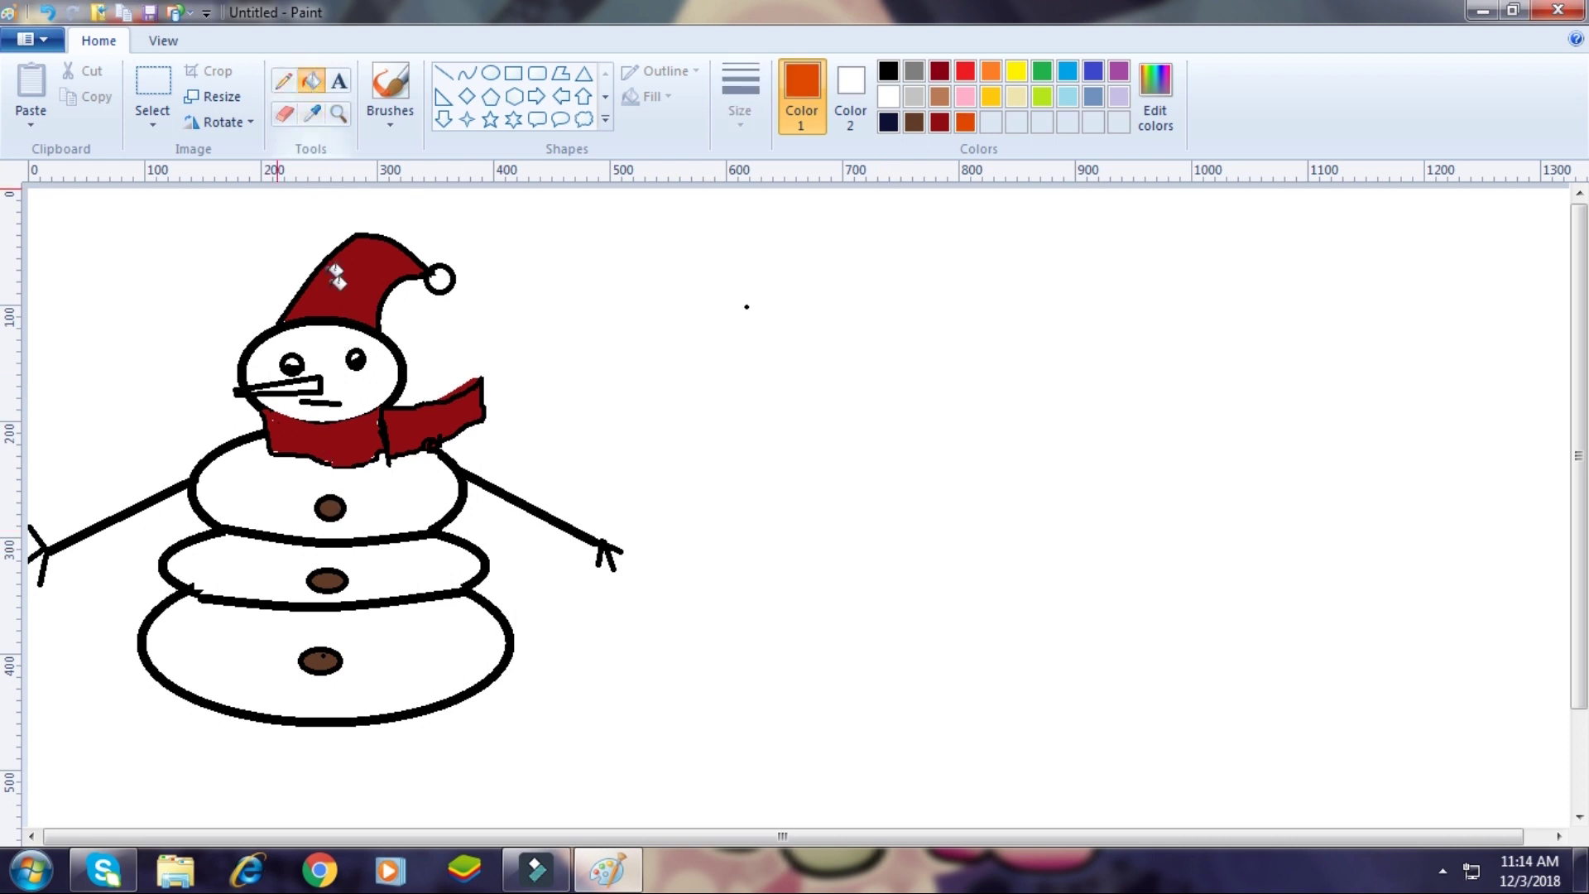
click(300, 385)
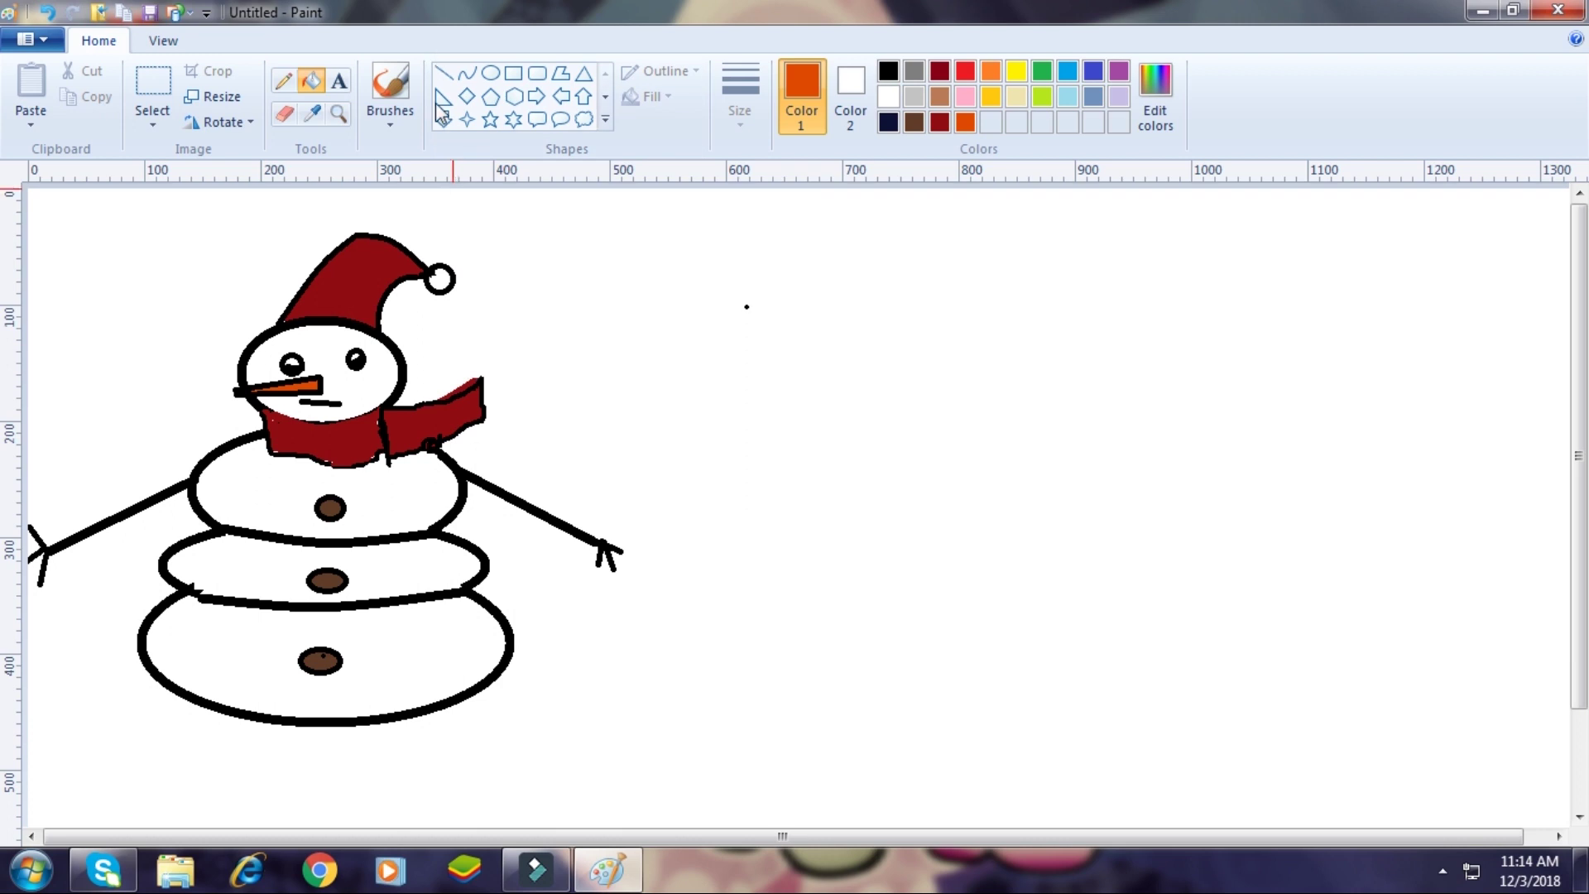
Set the drawing color to a dark green with red 0, green 64 and blue 0.
click(1075, 98)
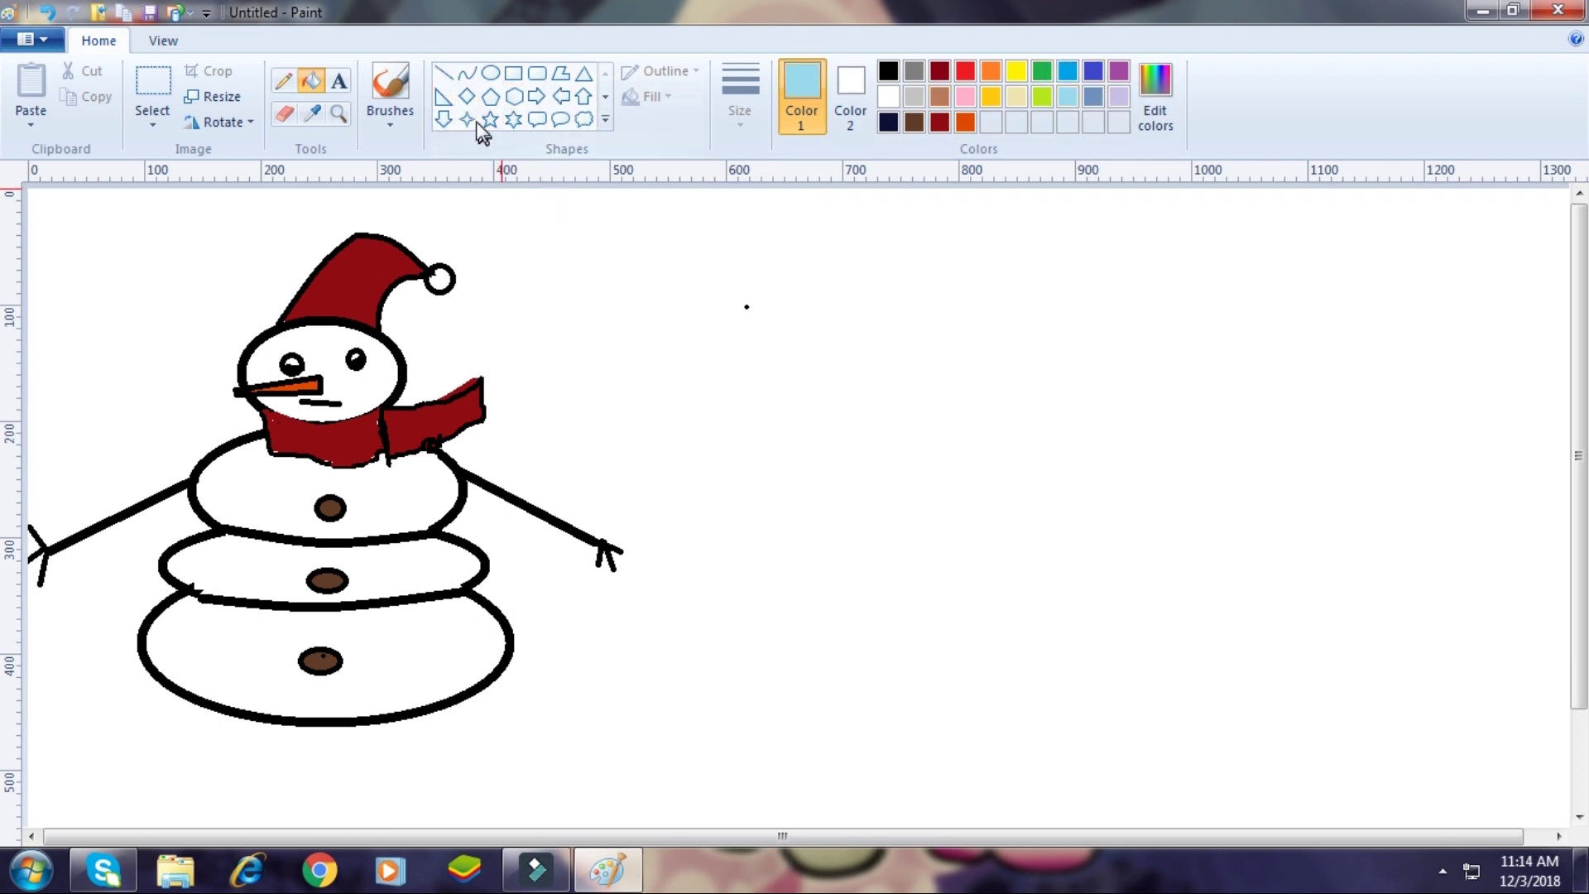
click(1142, 101)
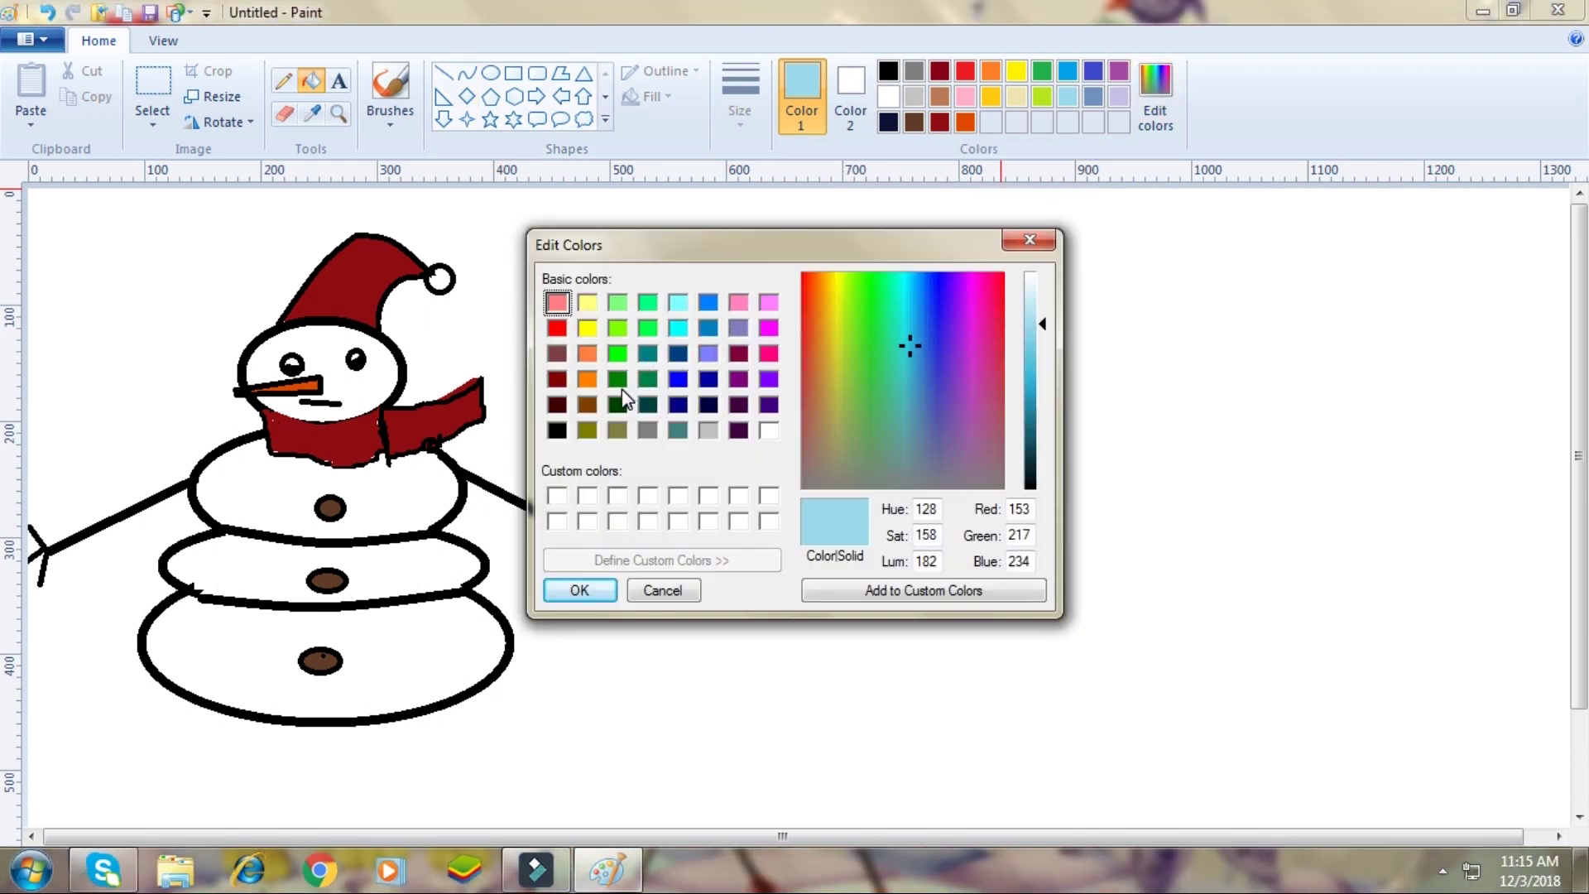
click(620, 406)
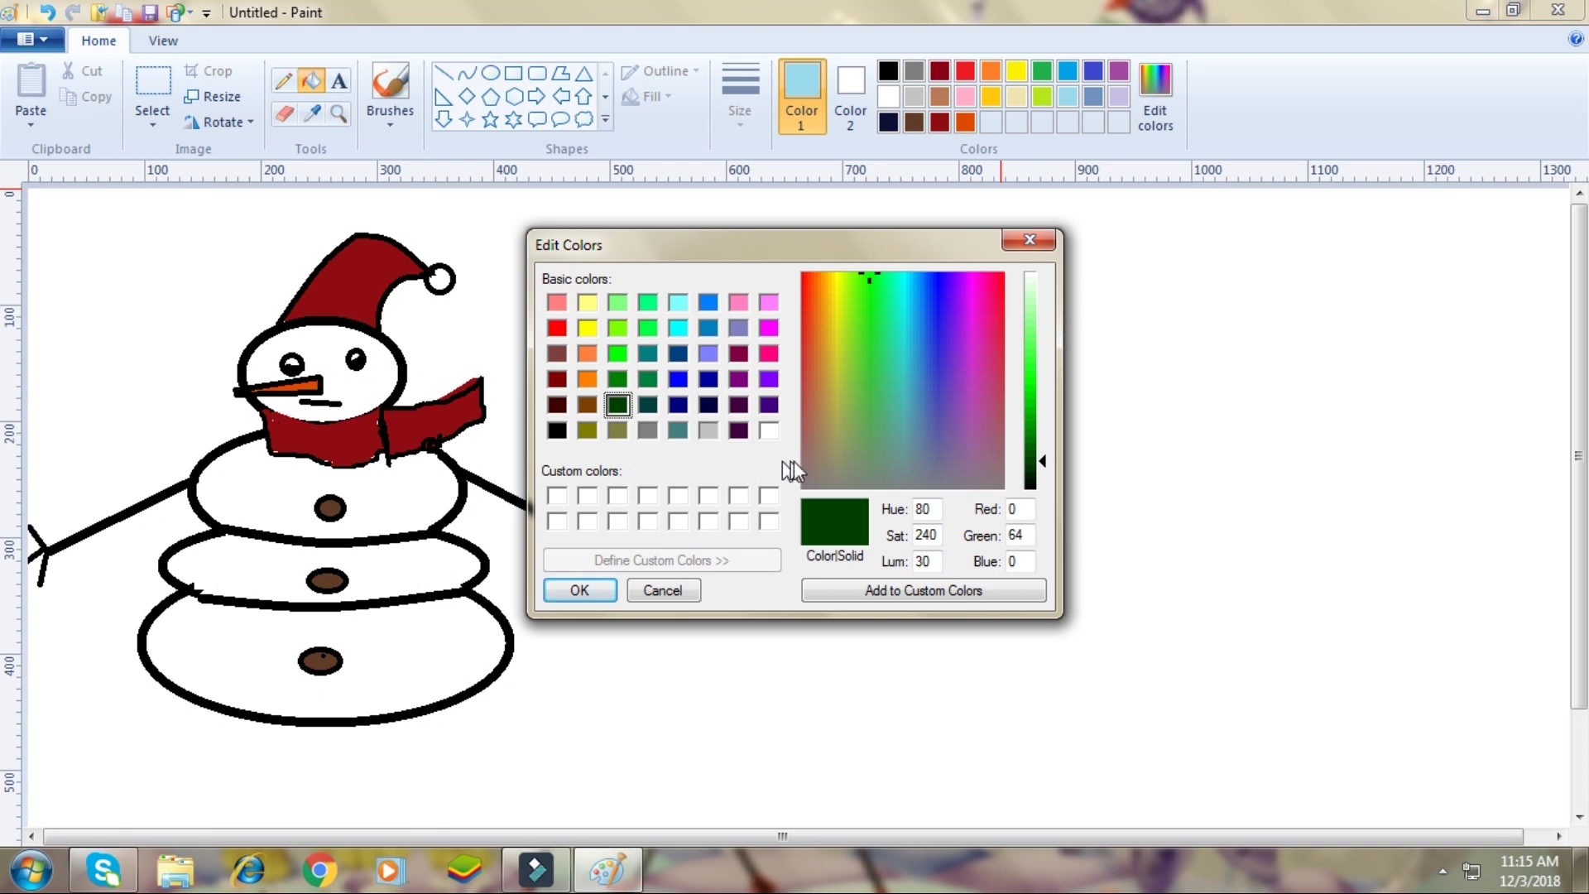
click(579, 590)
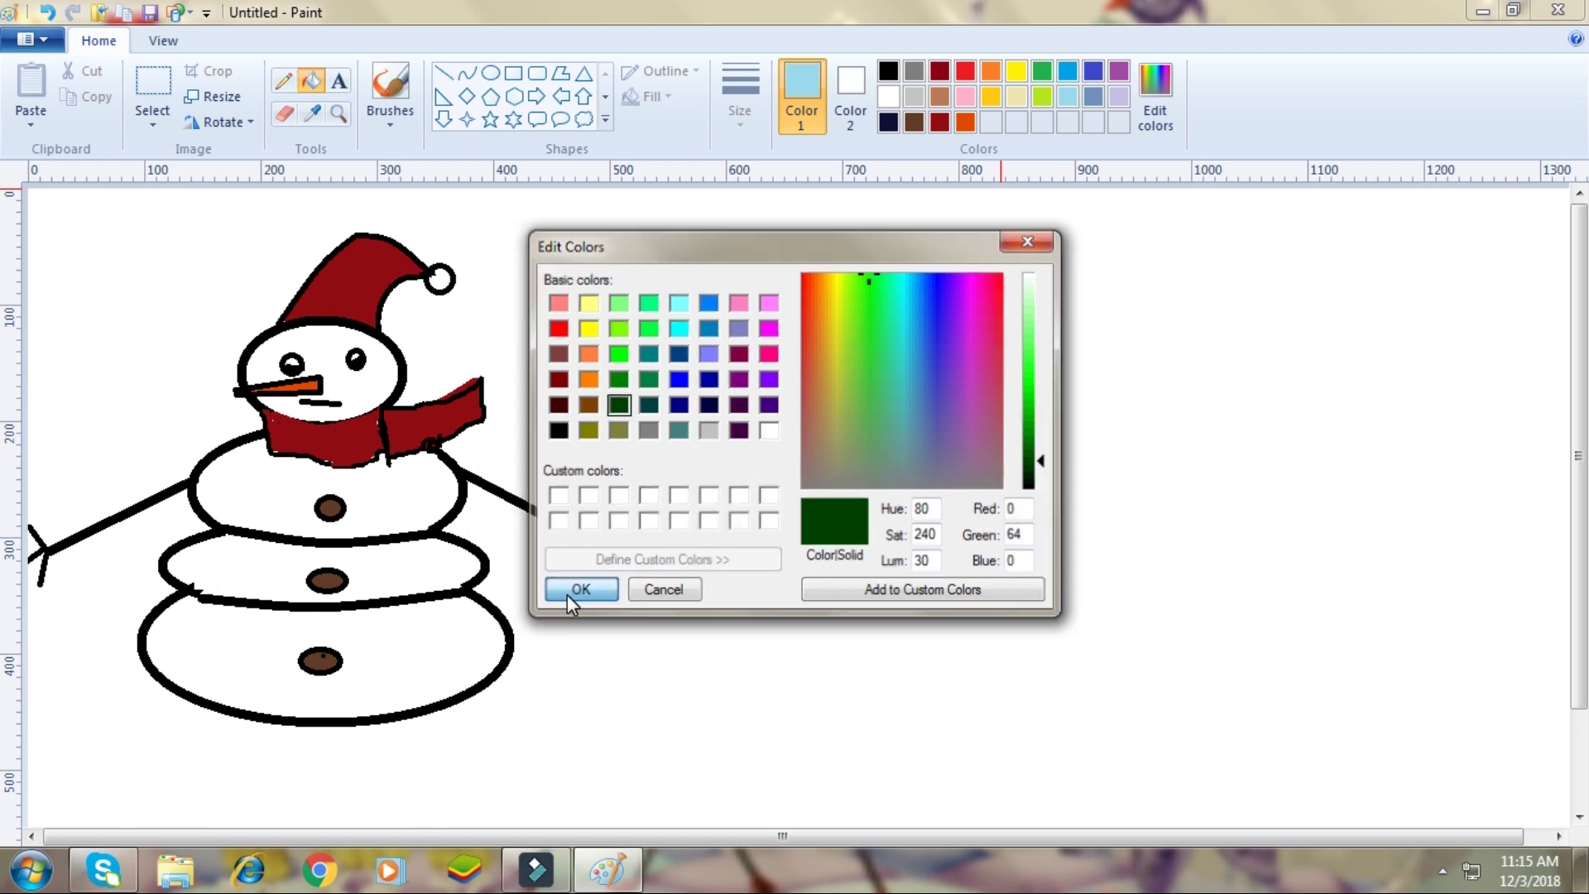
click(443, 73)
drag(828, 247, 787, 327)
mouse_move(828, 265)
mouse_down()
mouse_move(908, 248)
mouse_move(844, 281)
mouse_move(733, 267)
mouse_up()
right_click(844, 281)
click(895, 296)
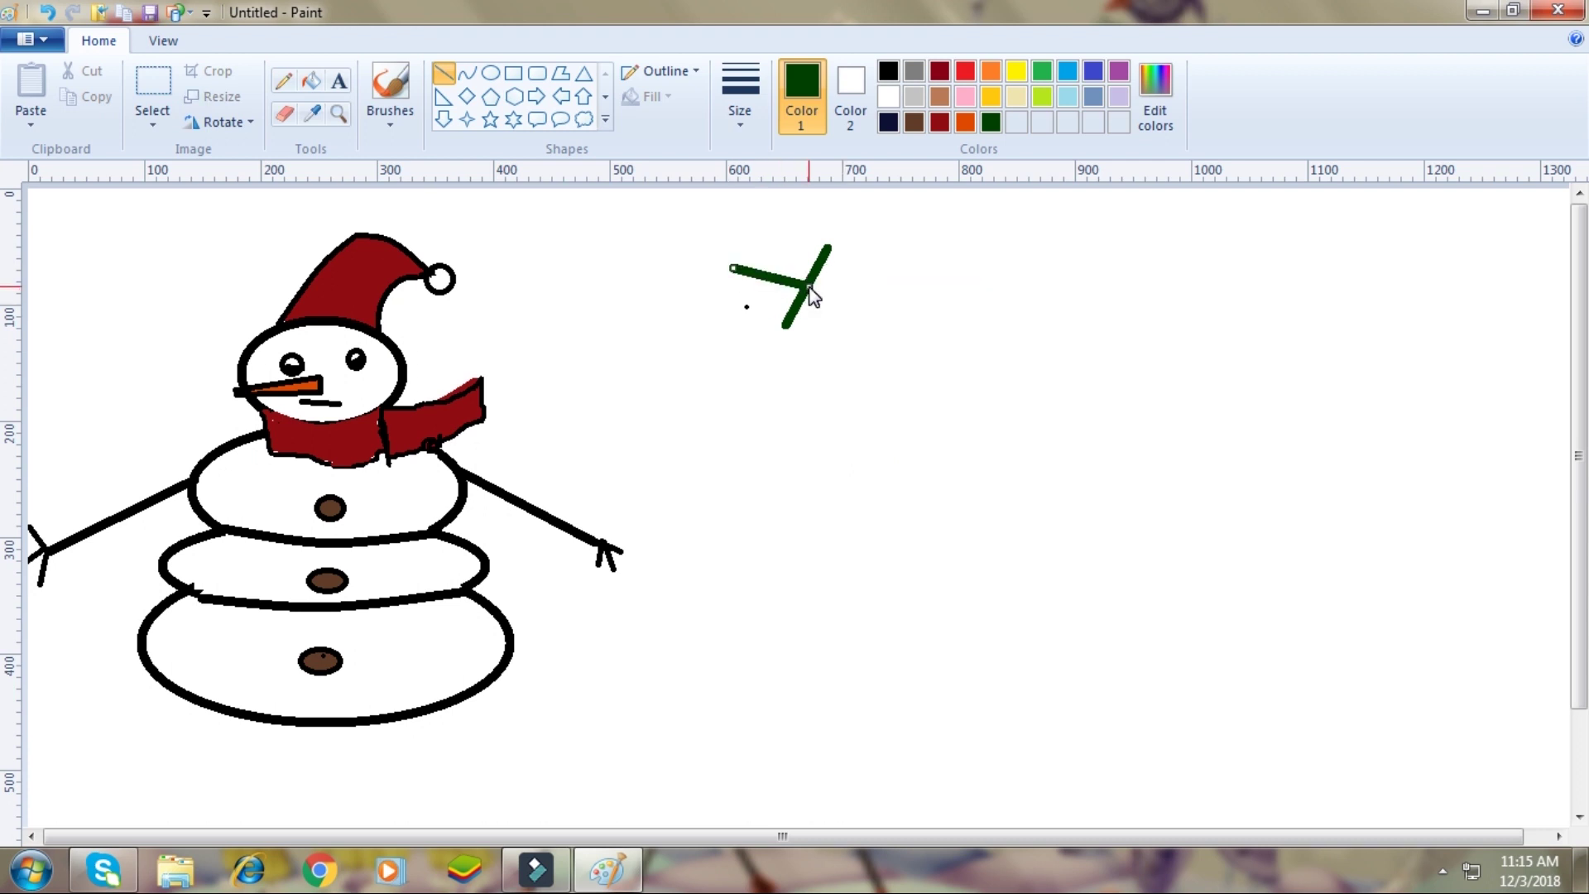
right_click(810, 288)
click(817, 301)
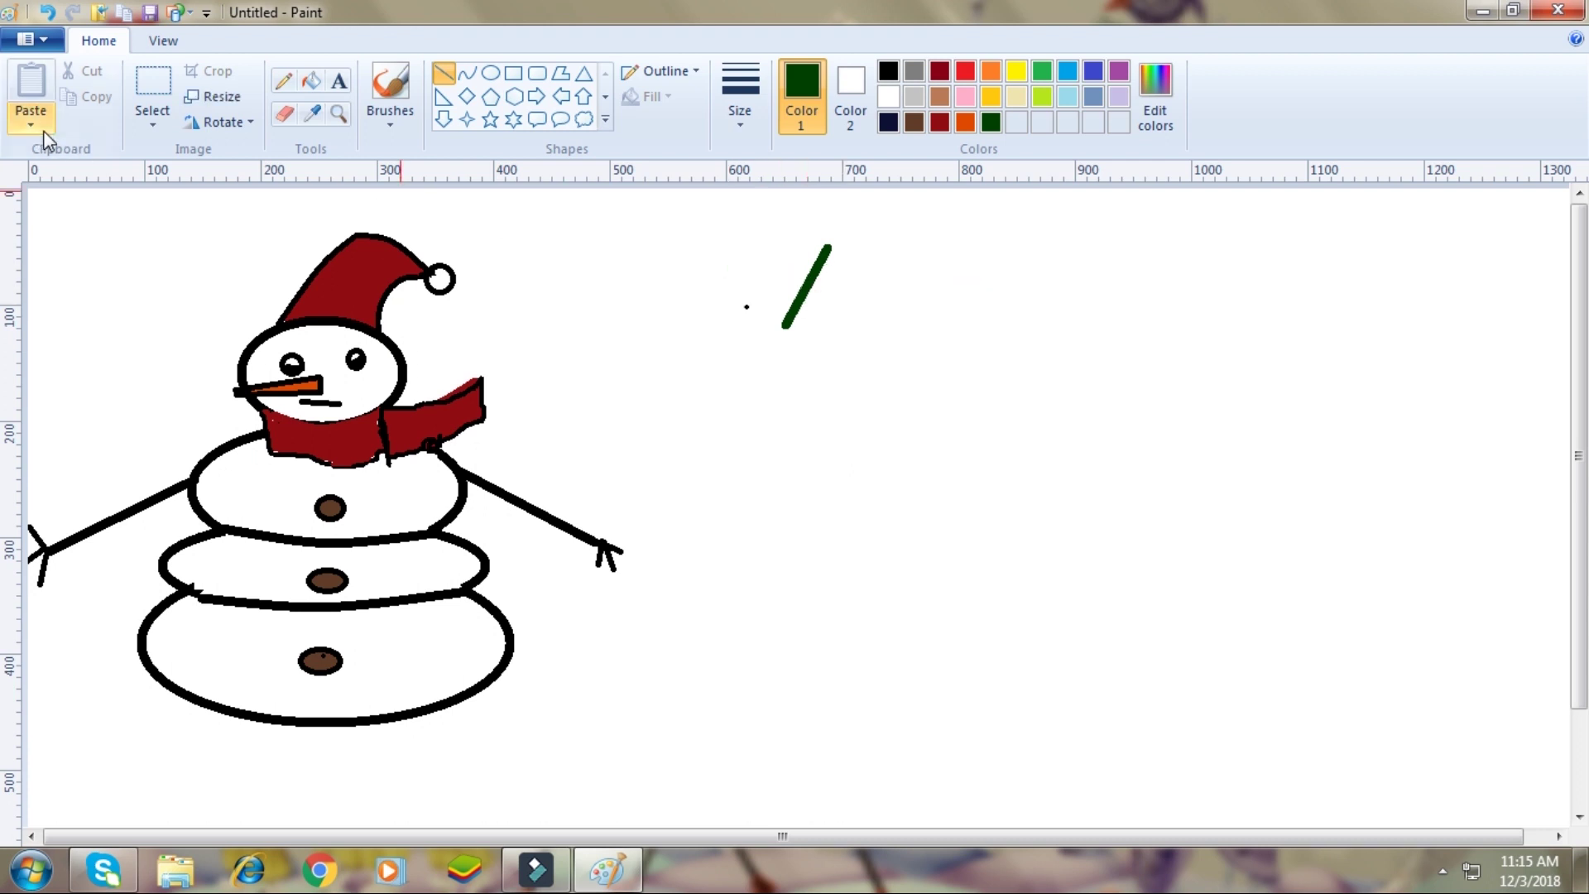
click(152, 116)
click(639, 256)
drag(727, 246, 684, 293)
Delete the trial green lines and the stray black dot beside the snowman using rectangular selections.
click(159, 118)
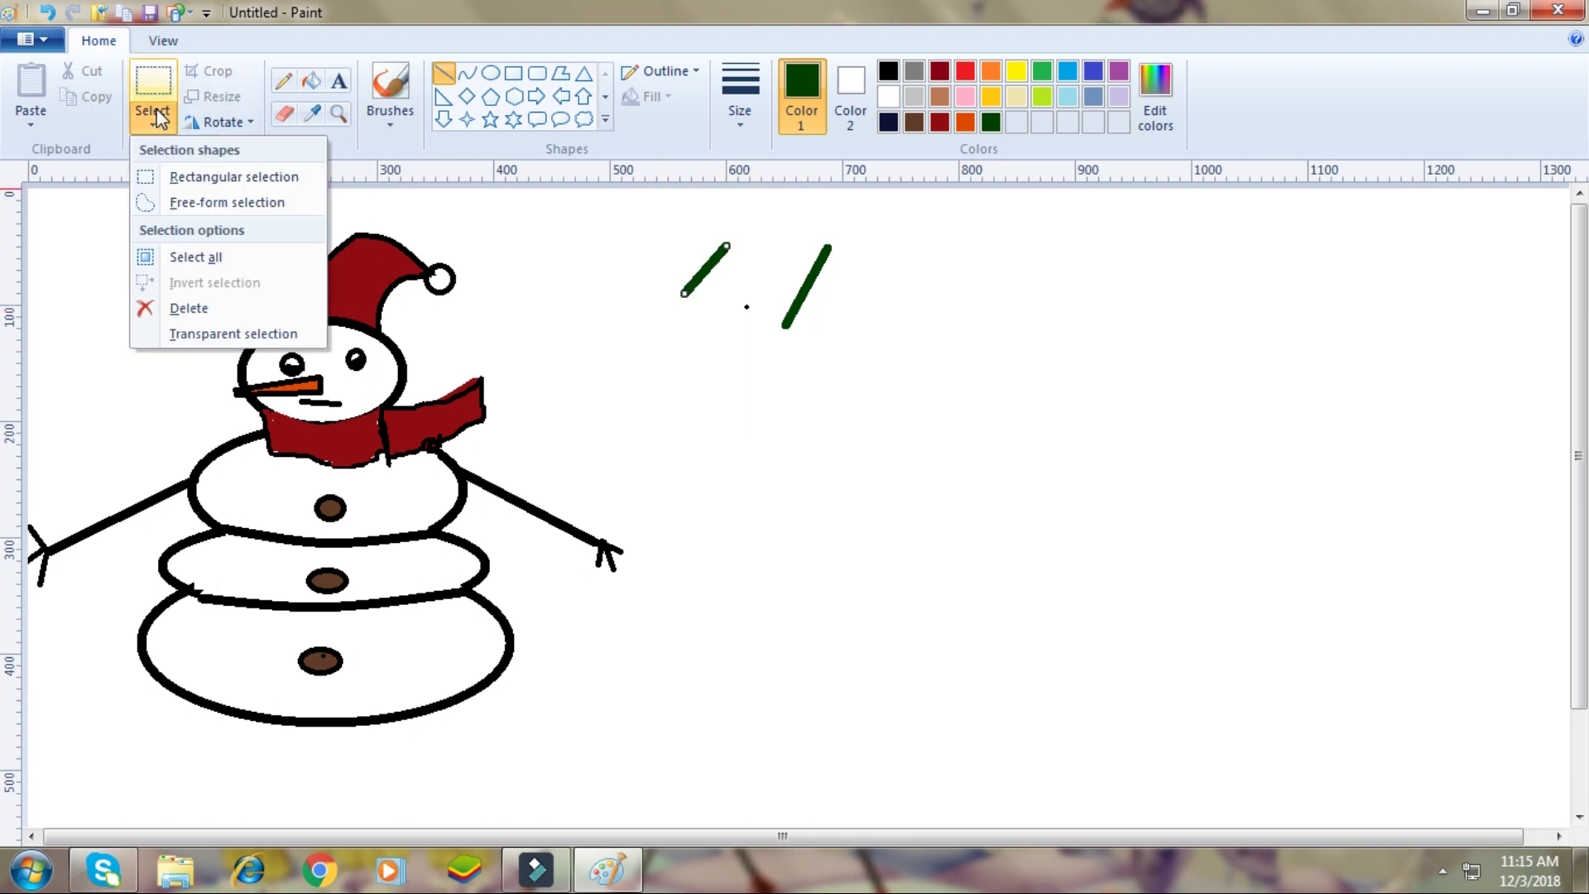
click(207, 171)
drag(586, 239, 941, 319)
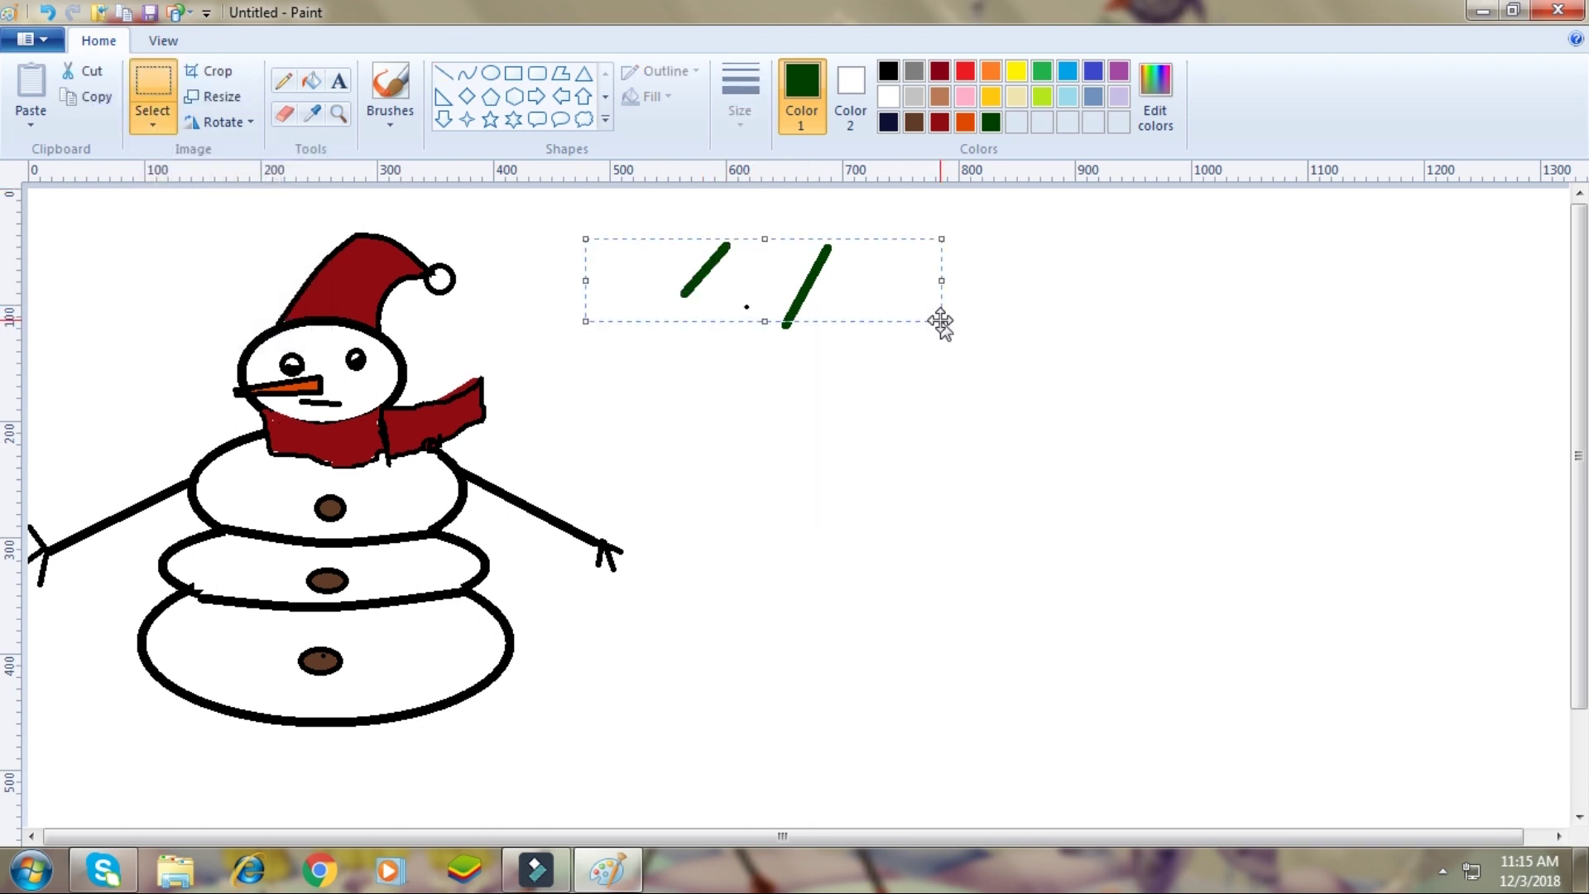
right_click(941, 321)
click(958, 494)
drag(716, 280, 866, 393)
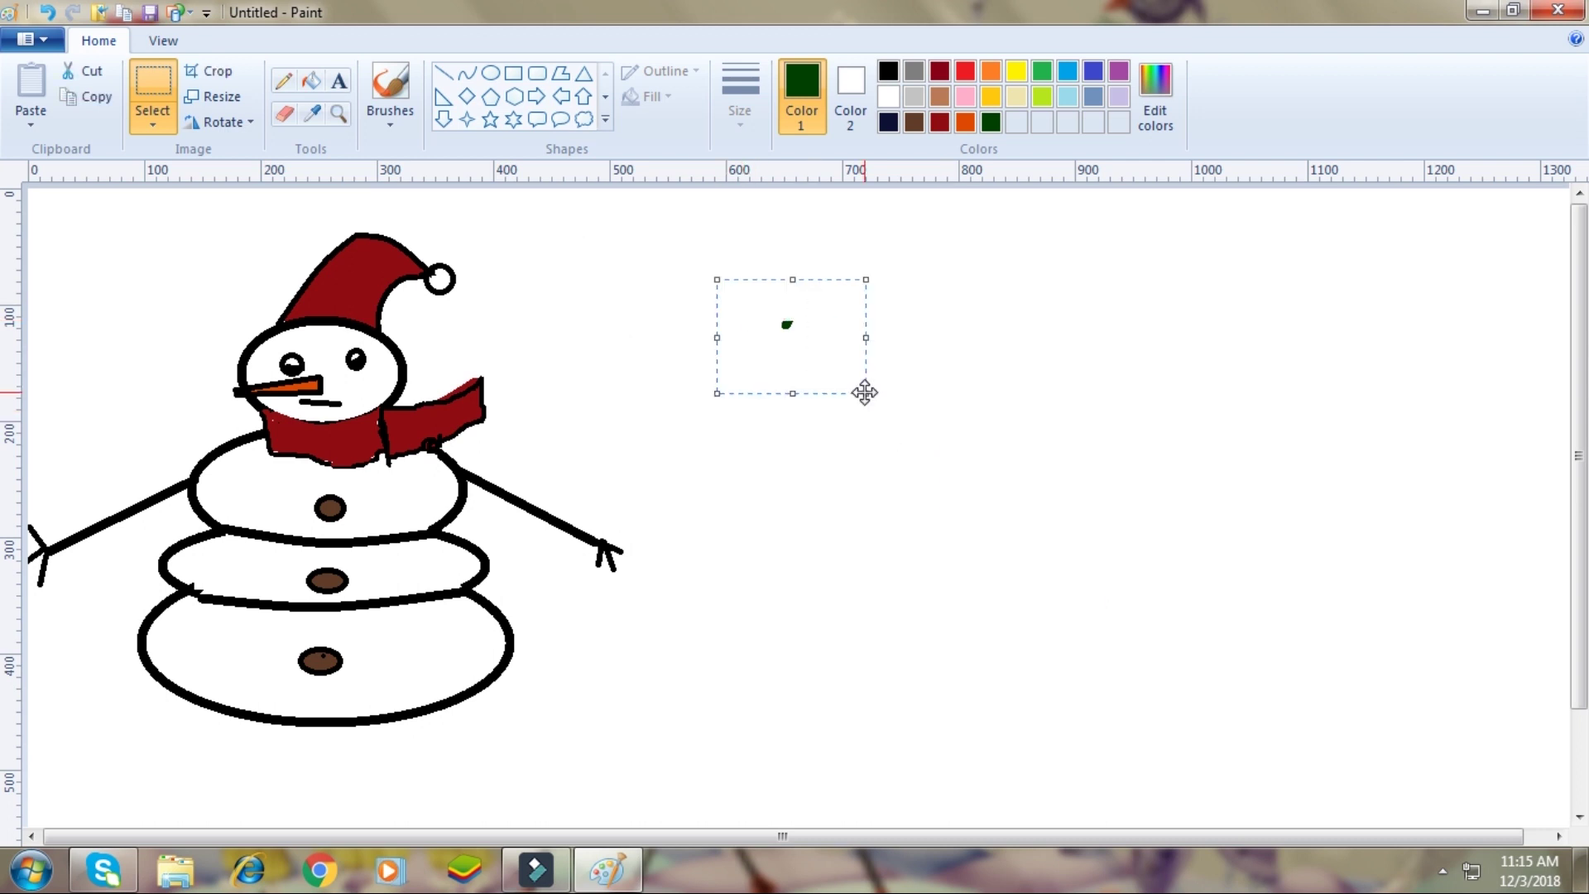
right_click(864, 392)
click(943, 563)
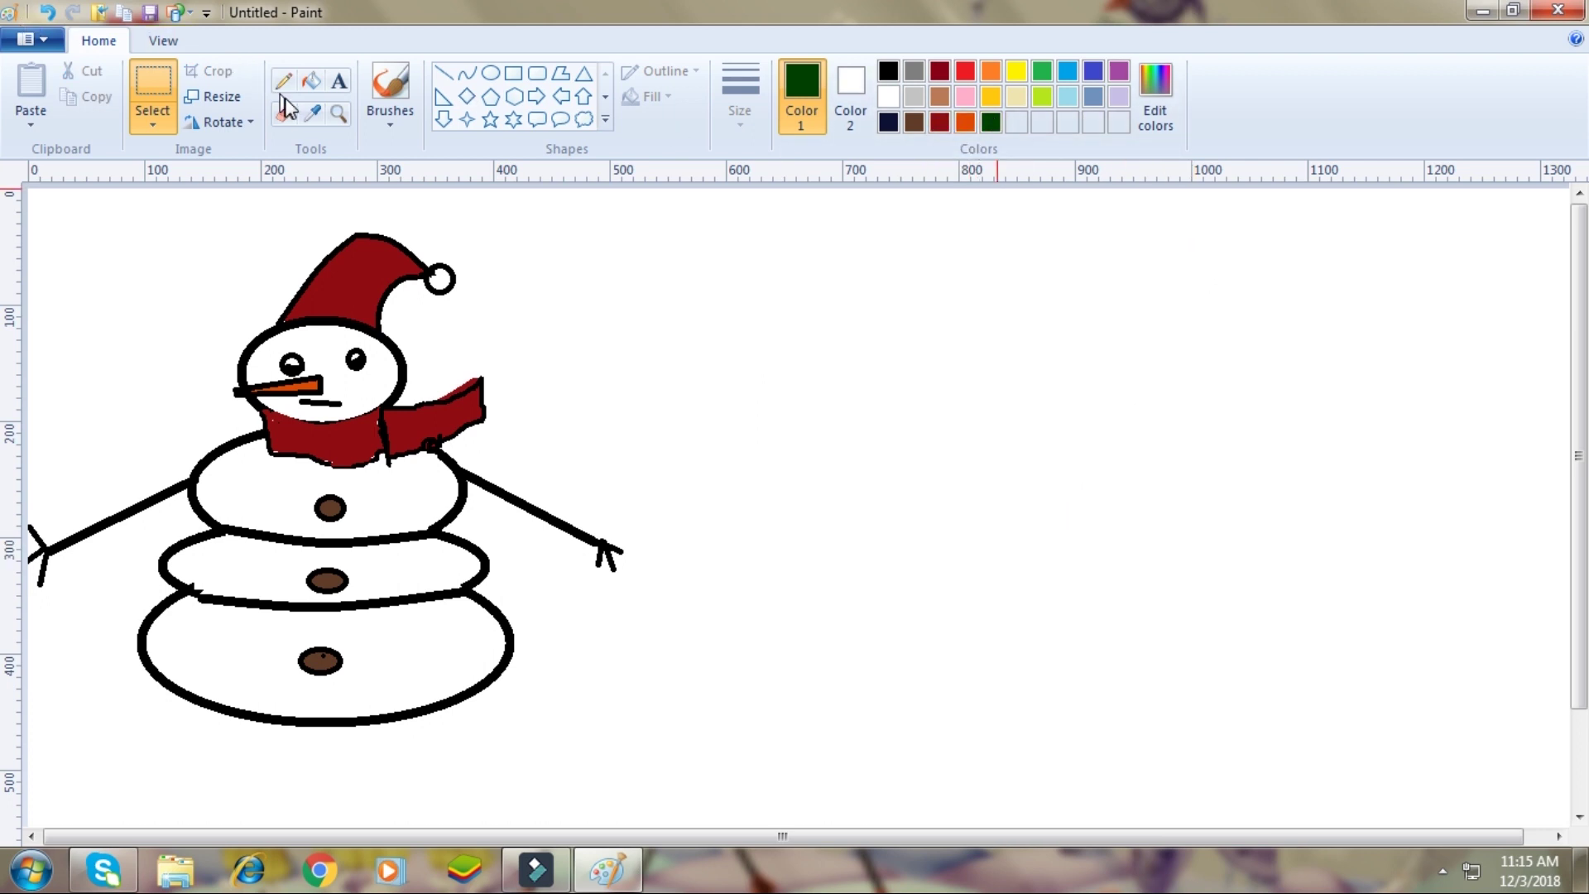
Draw the peak of a tree with two dark green straight lines sloping down from a point near the canvas's upper edge, about 940 px across.
click(444, 73)
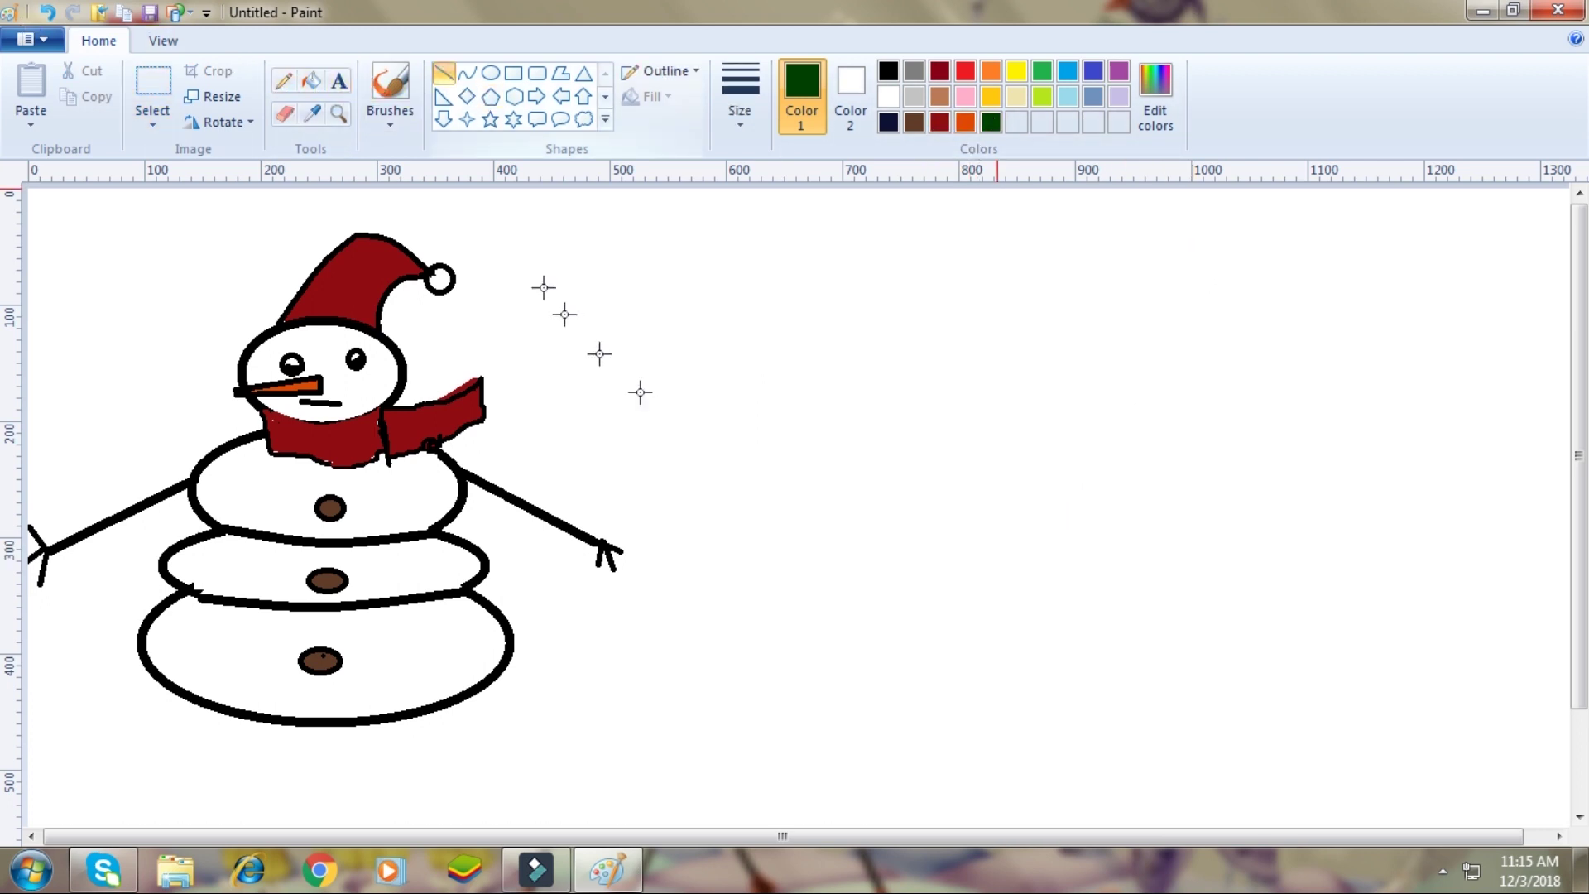
drag(1120, 195, 1057, 281)
drag(1123, 200, 1120, 197)
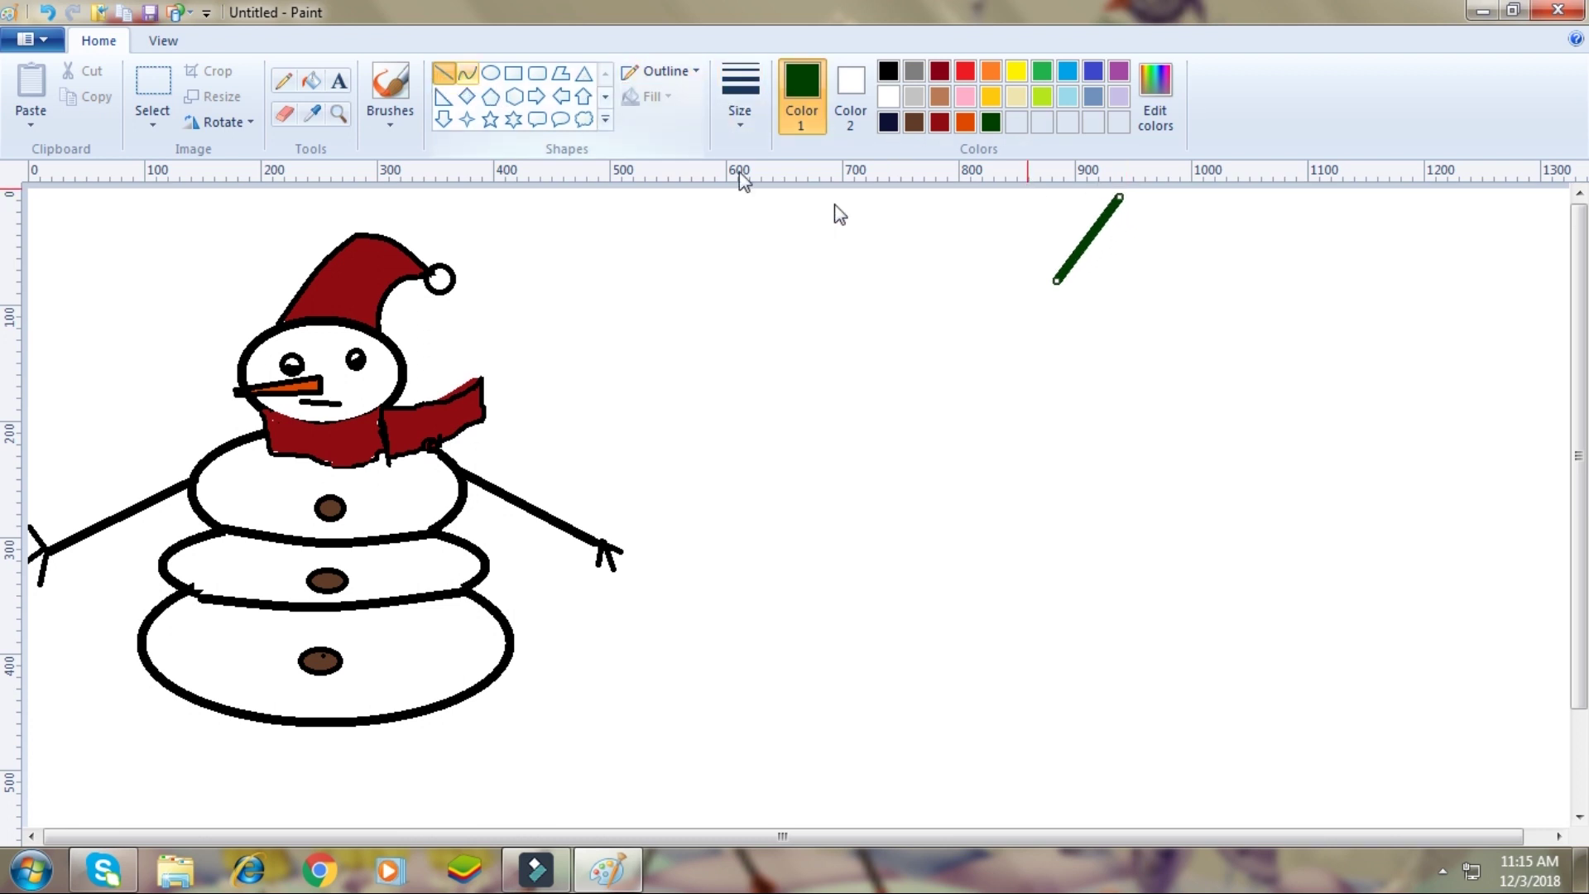
click(447, 76)
drag(1125, 197, 1210, 278)
click(443, 73)
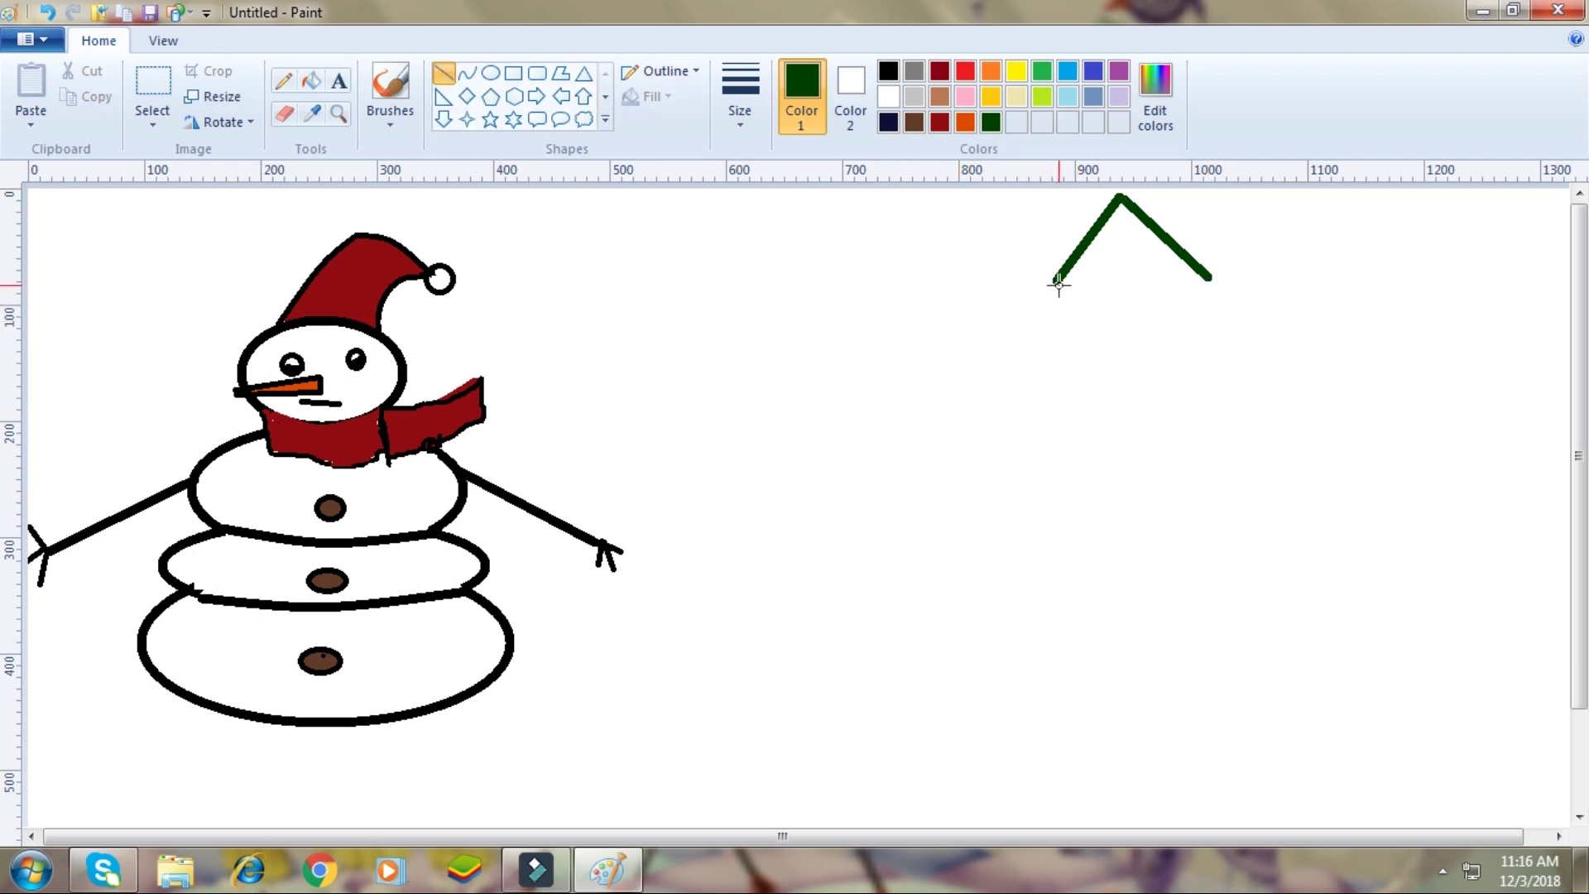
drag(1058, 282, 982, 345)
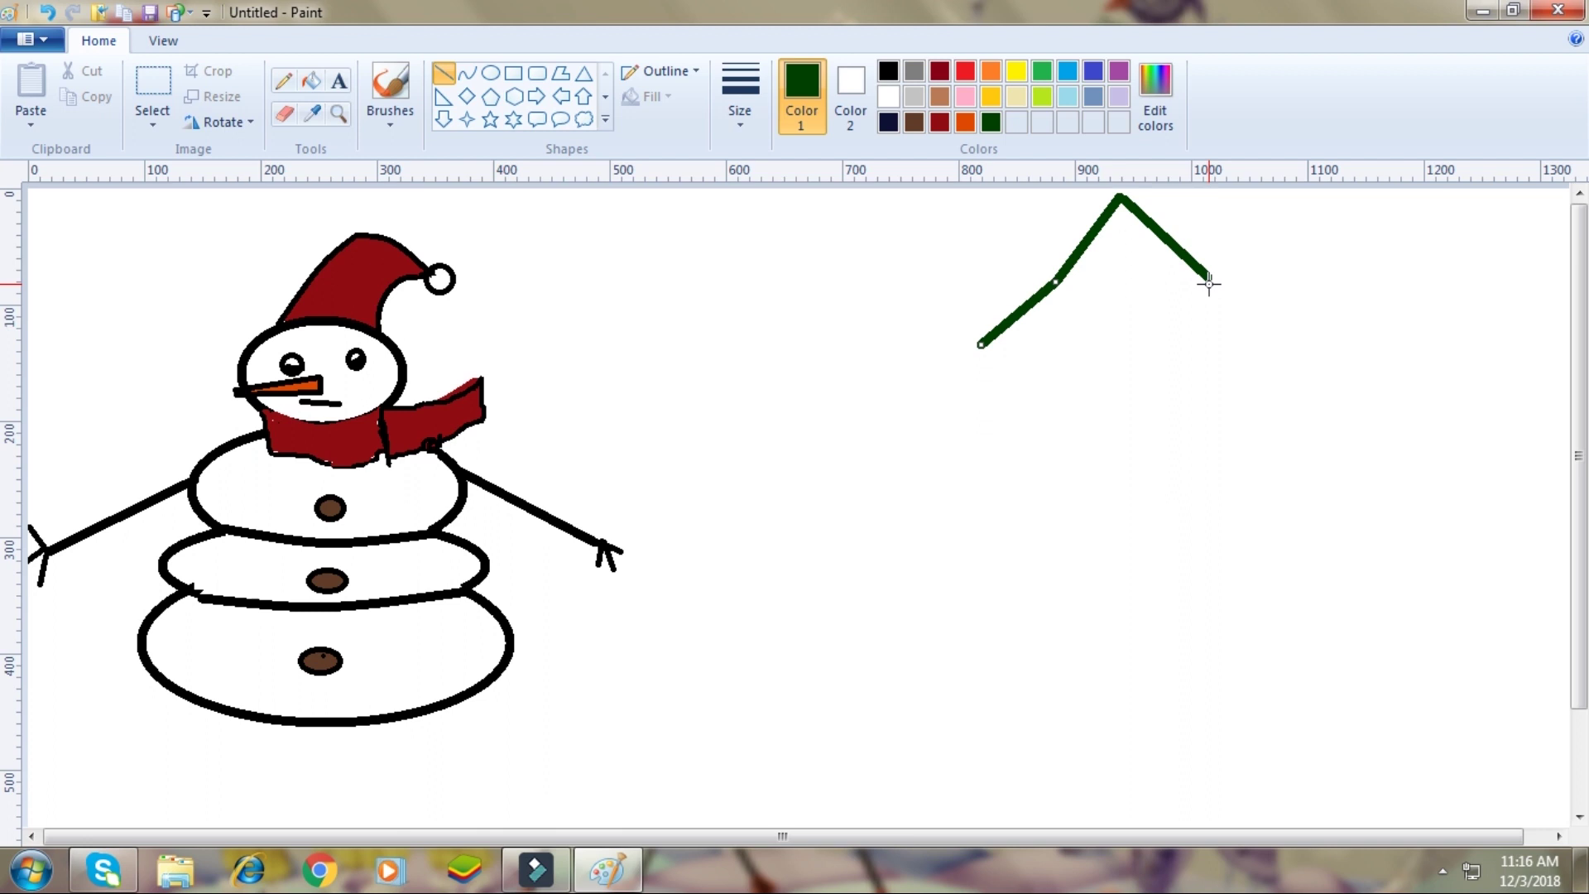
drag(1208, 283, 1303, 357)
drag(984, 346, 936, 377)
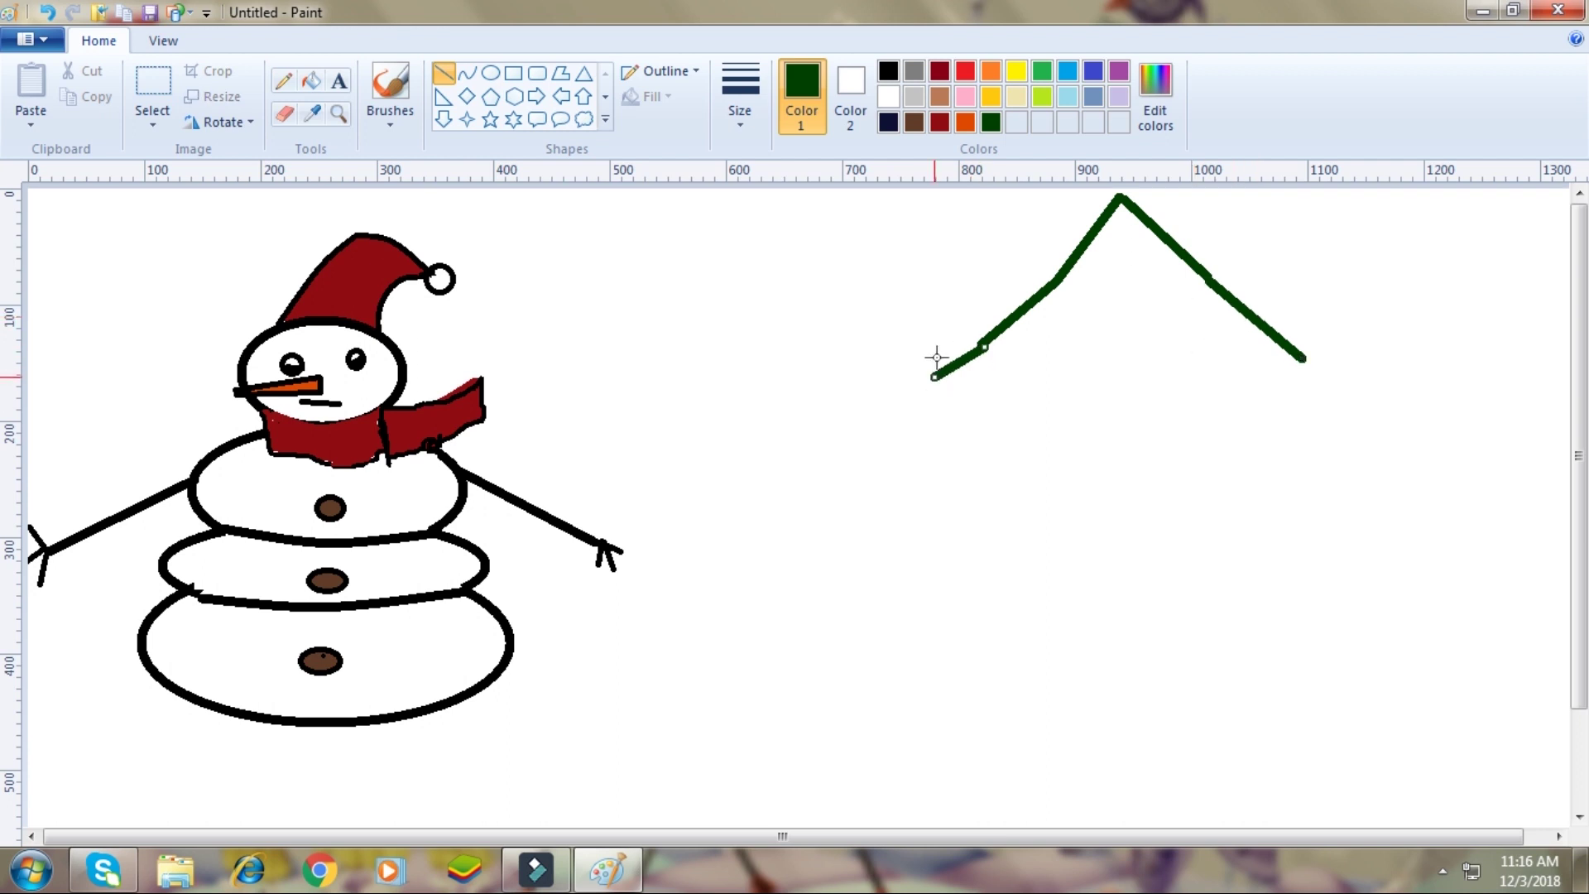
click(43, 11)
click(47, 12)
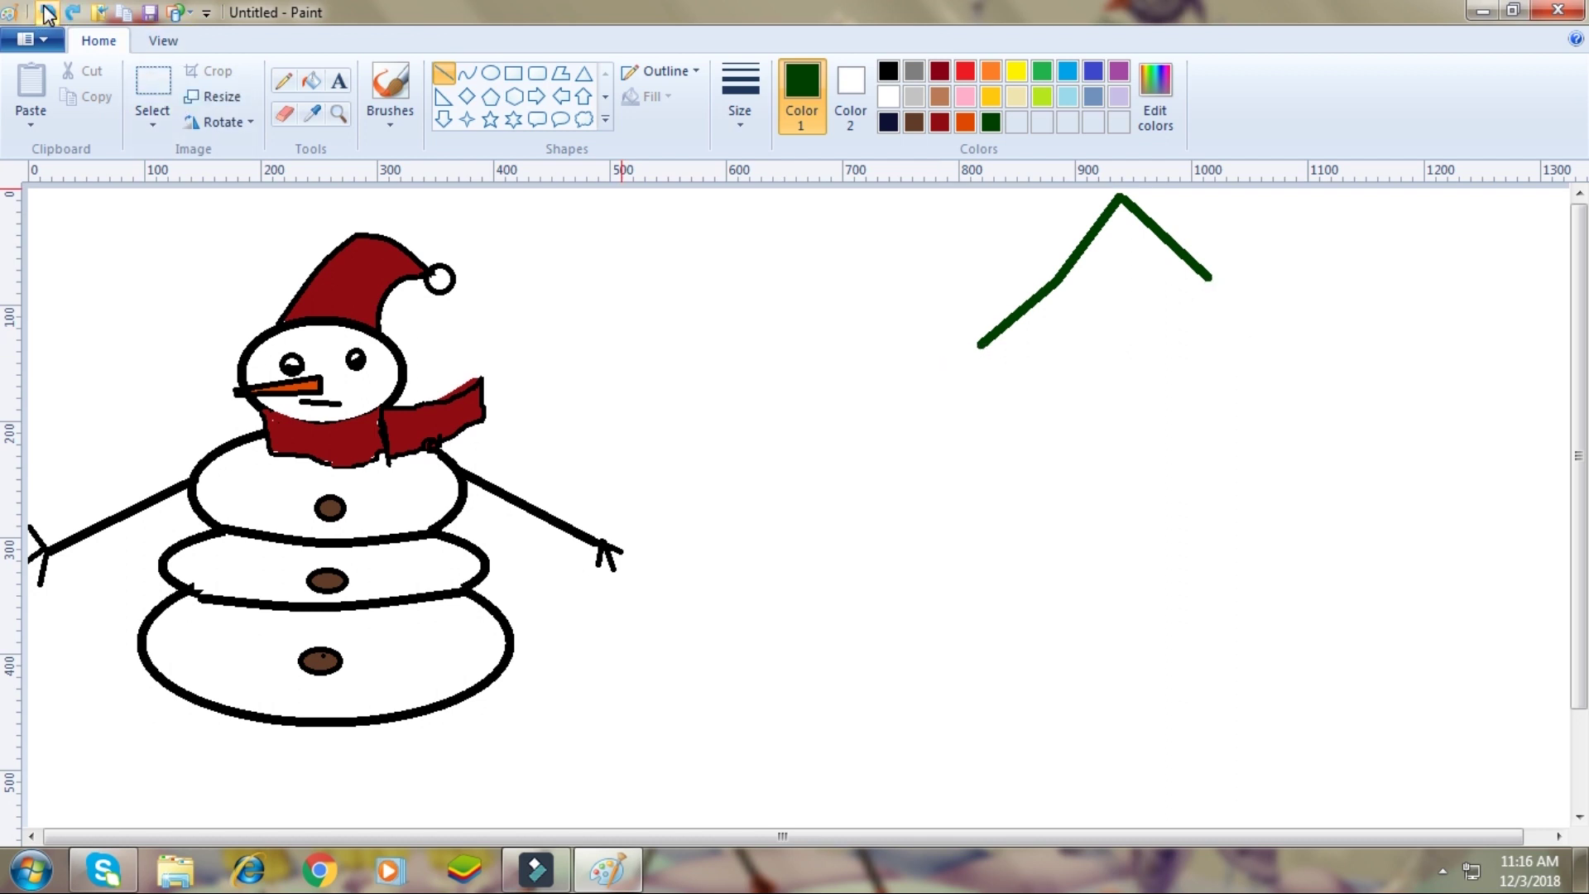
click(46, 11)
Extend both sides of the tree downward with four dark green straight segments each, offsetting each slightly inward to form jagged branch edges.
drag(1054, 290, 1012, 331)
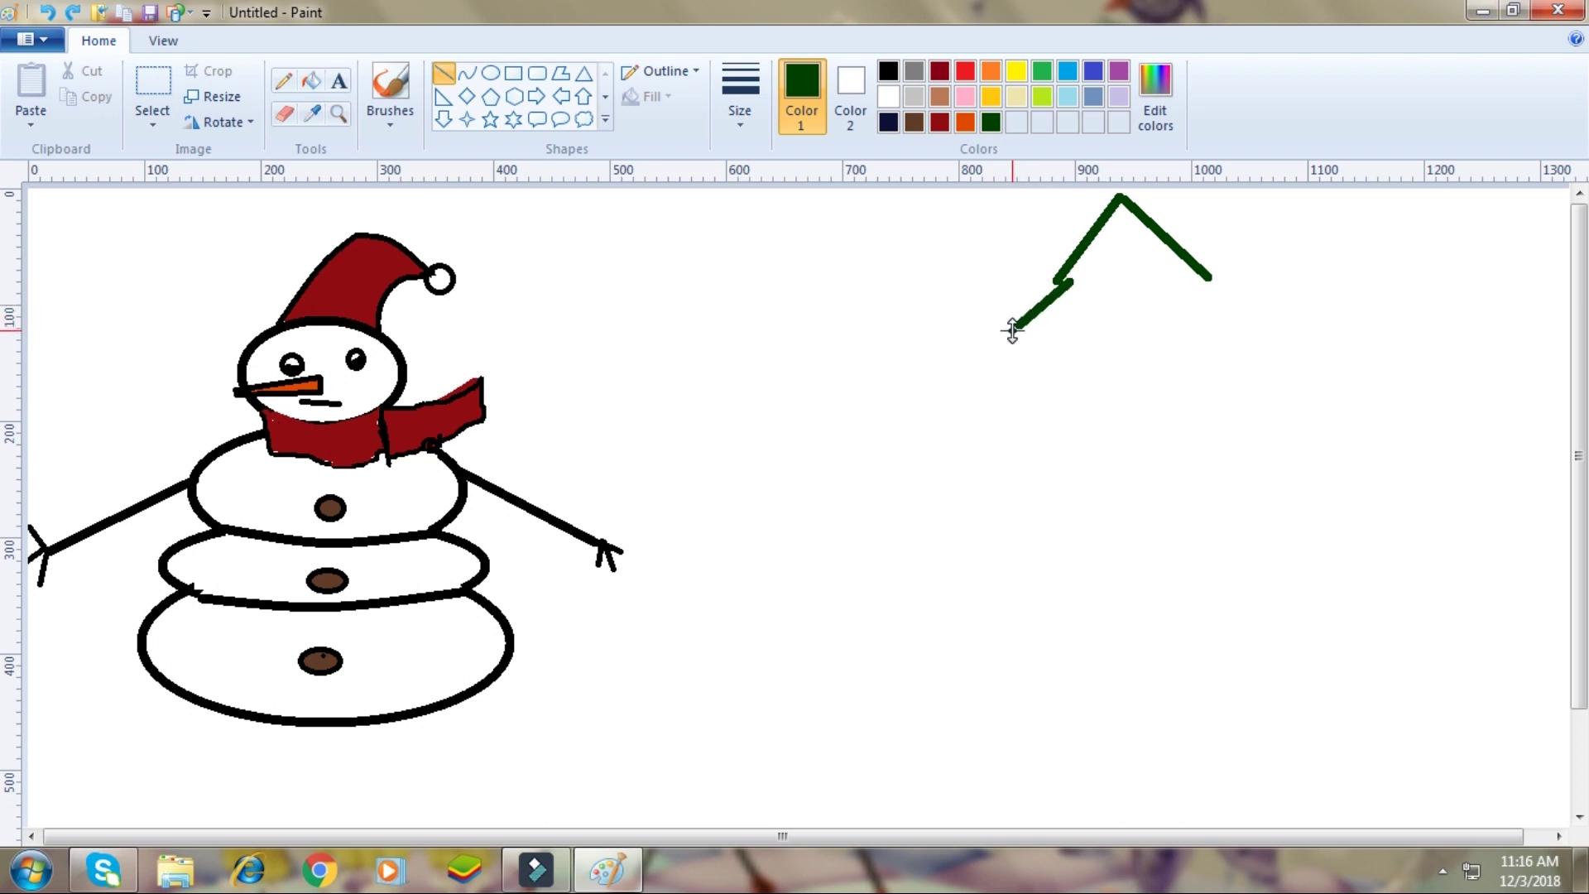
drag(1209, 283, 1271, 333)
drag(1023, 332, 976, 390)
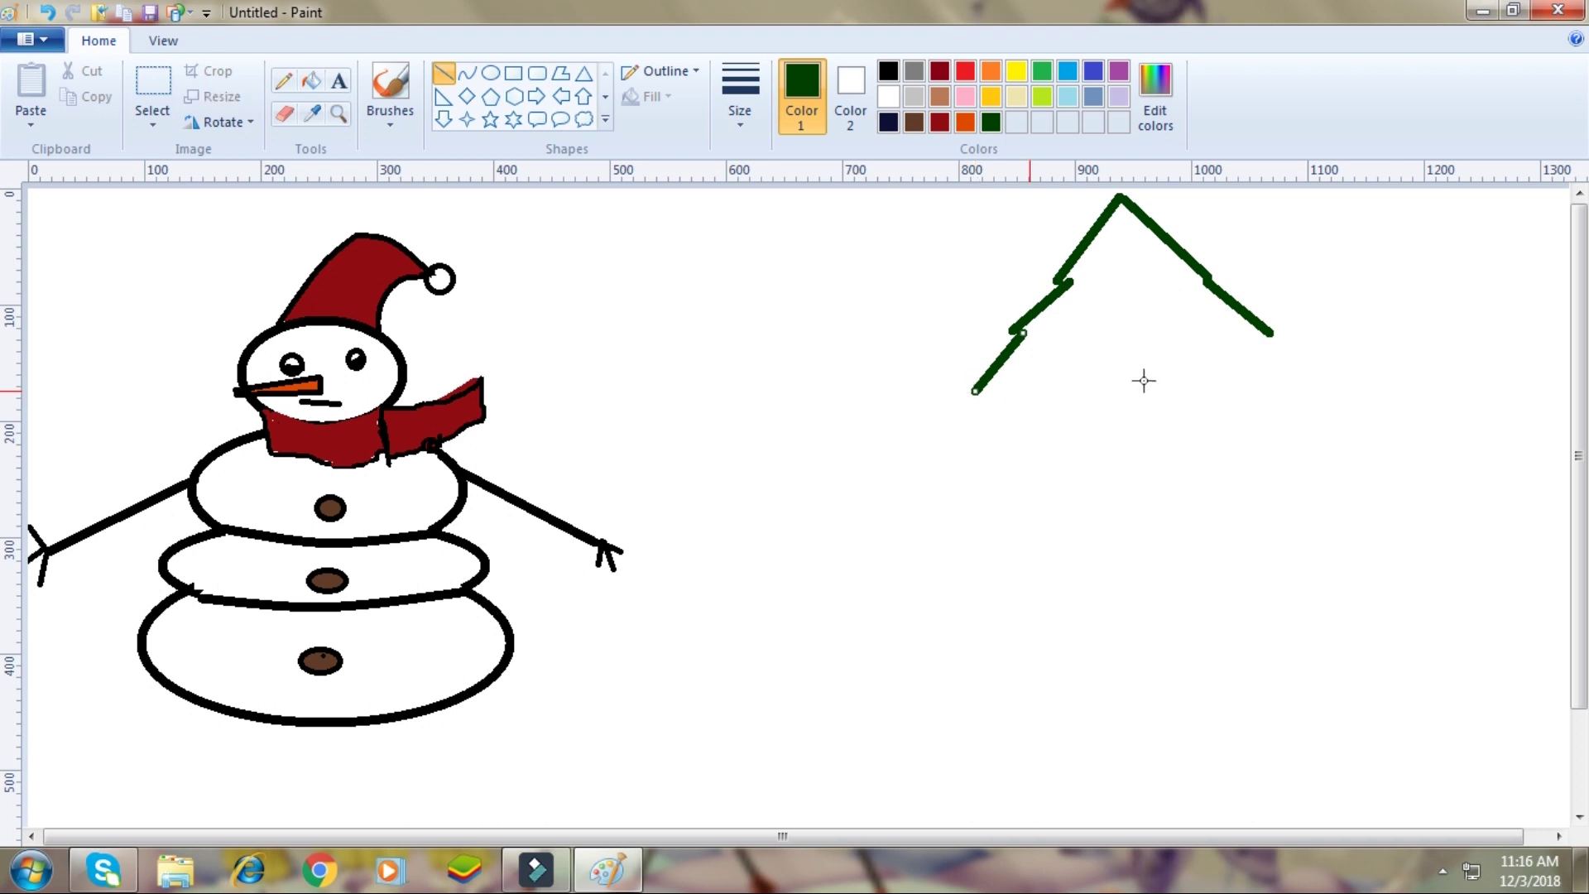
drag(1262, 337, 1318, 388)
drag(988, 388, 940, 462)
drag(1306, 388, 1371, 453)
drag(947, 462, 913, 522)
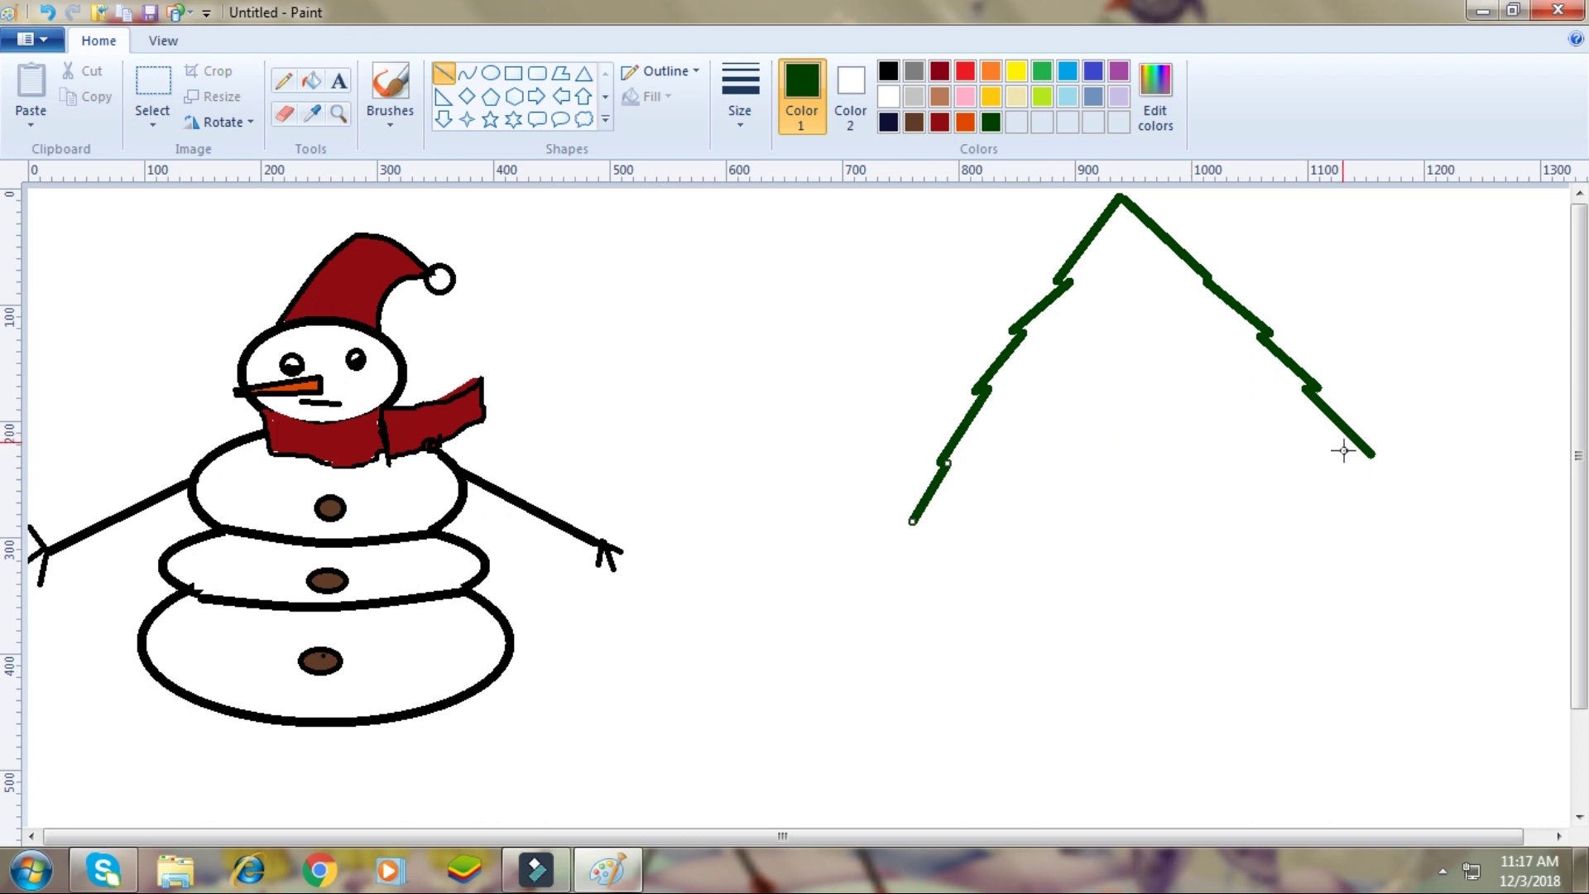
drag(1355, 450, 1432, 530)
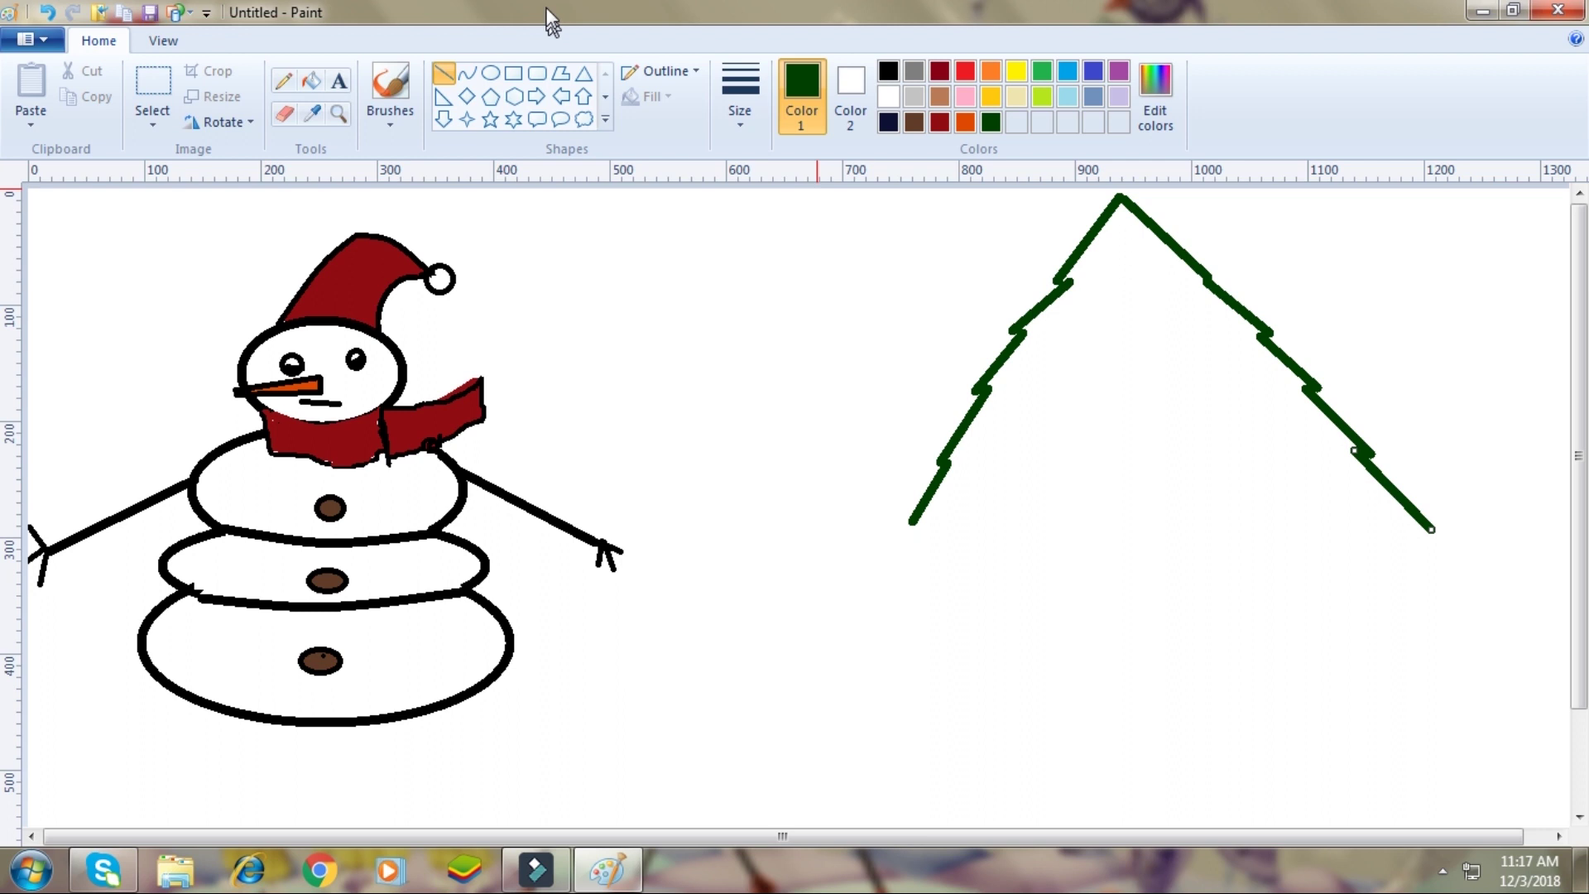
Close the tree outline with a dark green base line about 425 px wide, nudged up to meet the sides.
mouse_move(911, 527)
mouse_down()
mouse_move(909, 551)
mouse_move(1406, 511)
mouse_up()
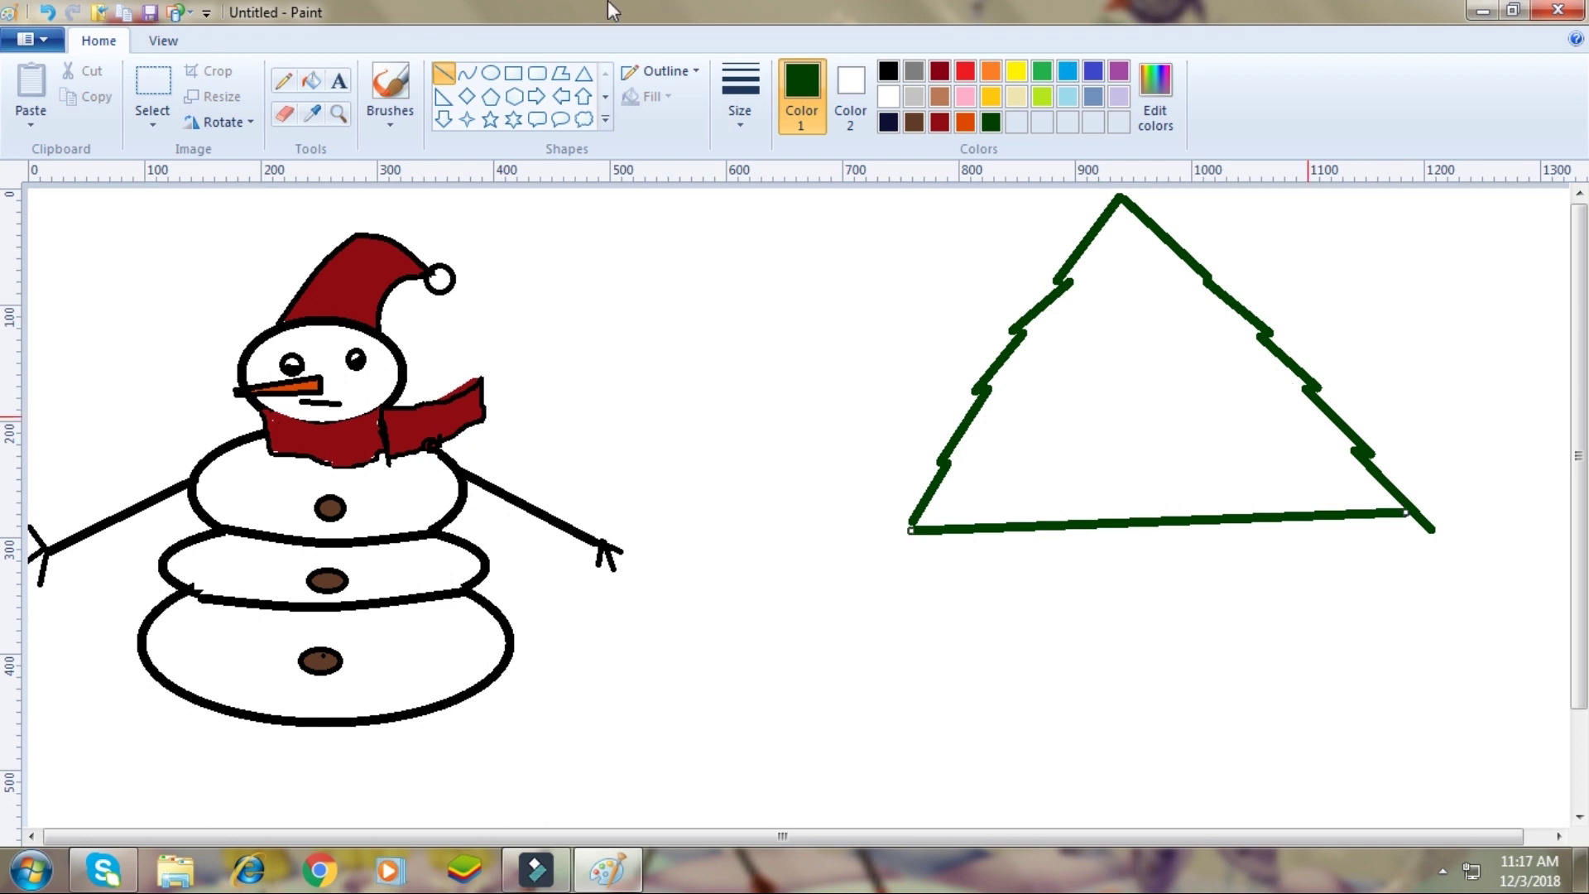
click(913, 122)
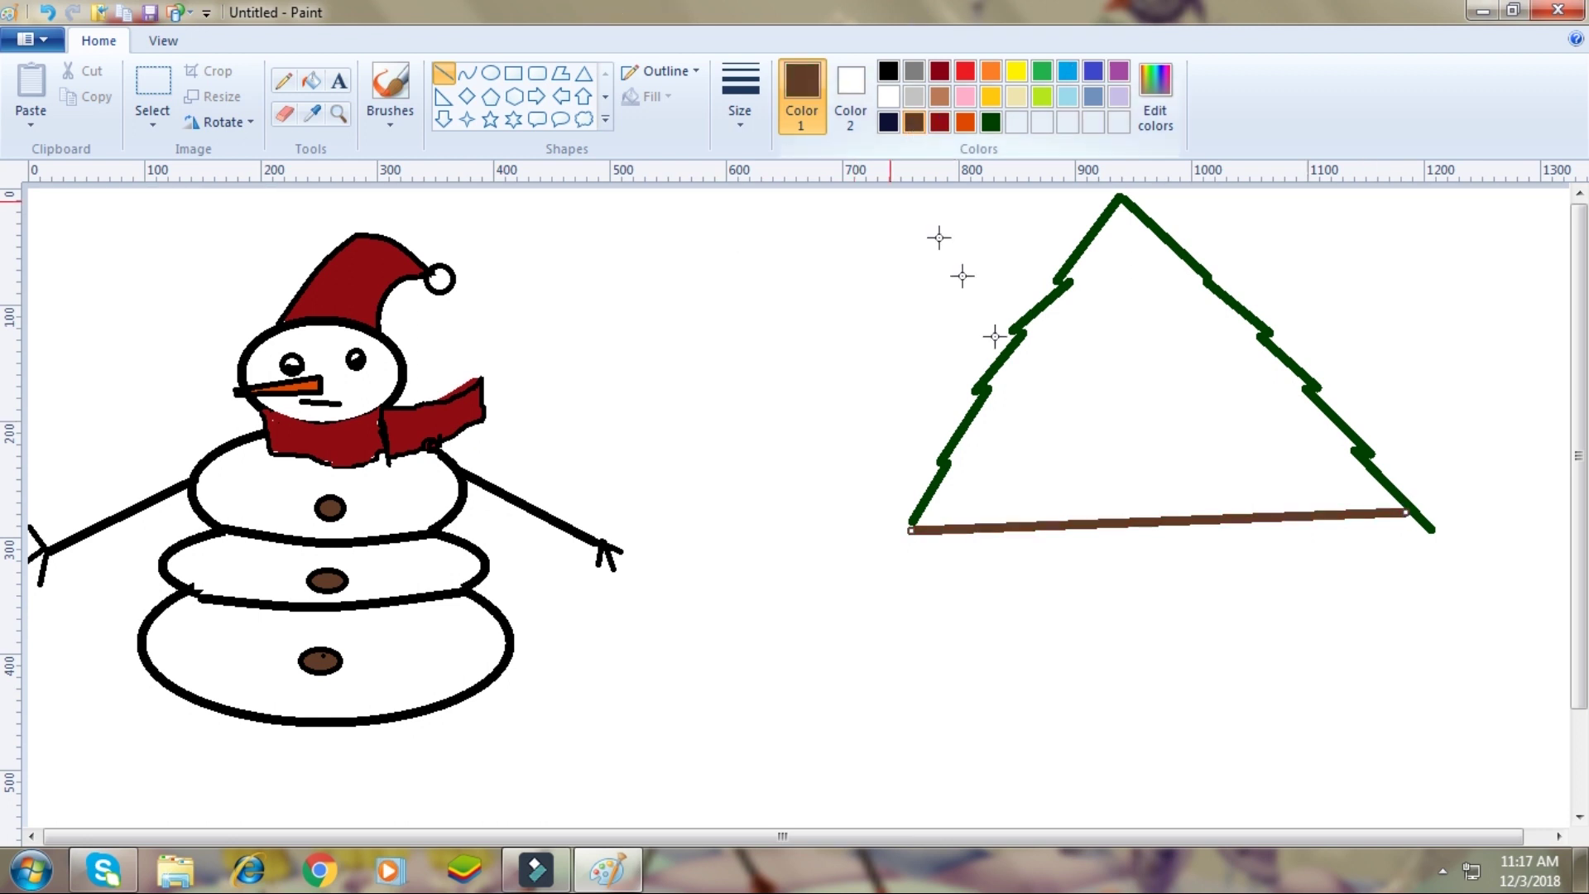
drag(1106, 518, 1107, 511)
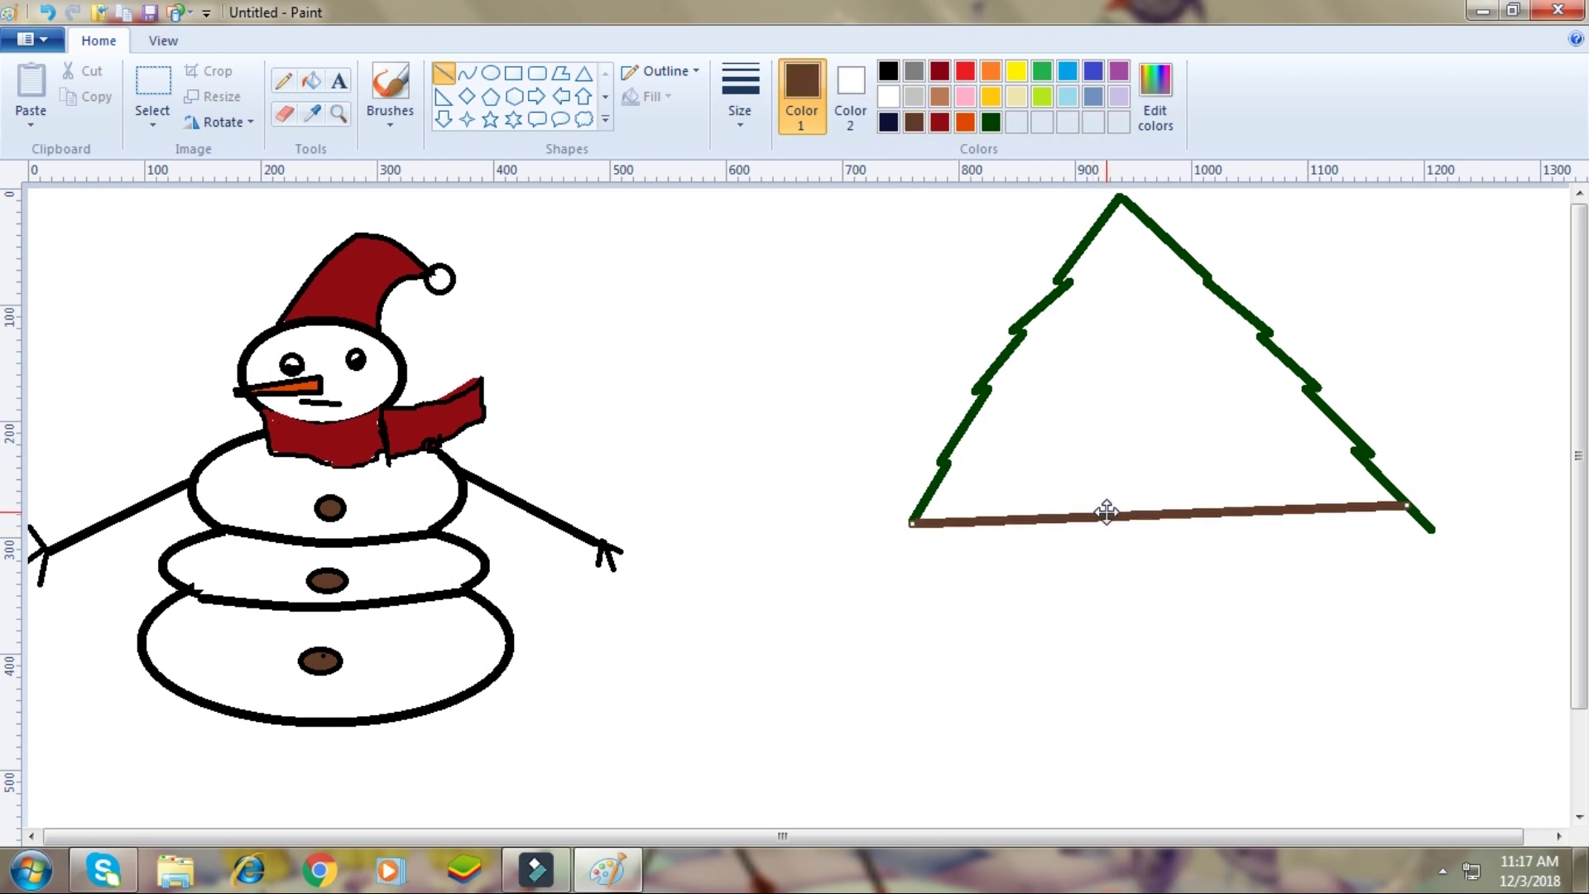
click(989, 120)
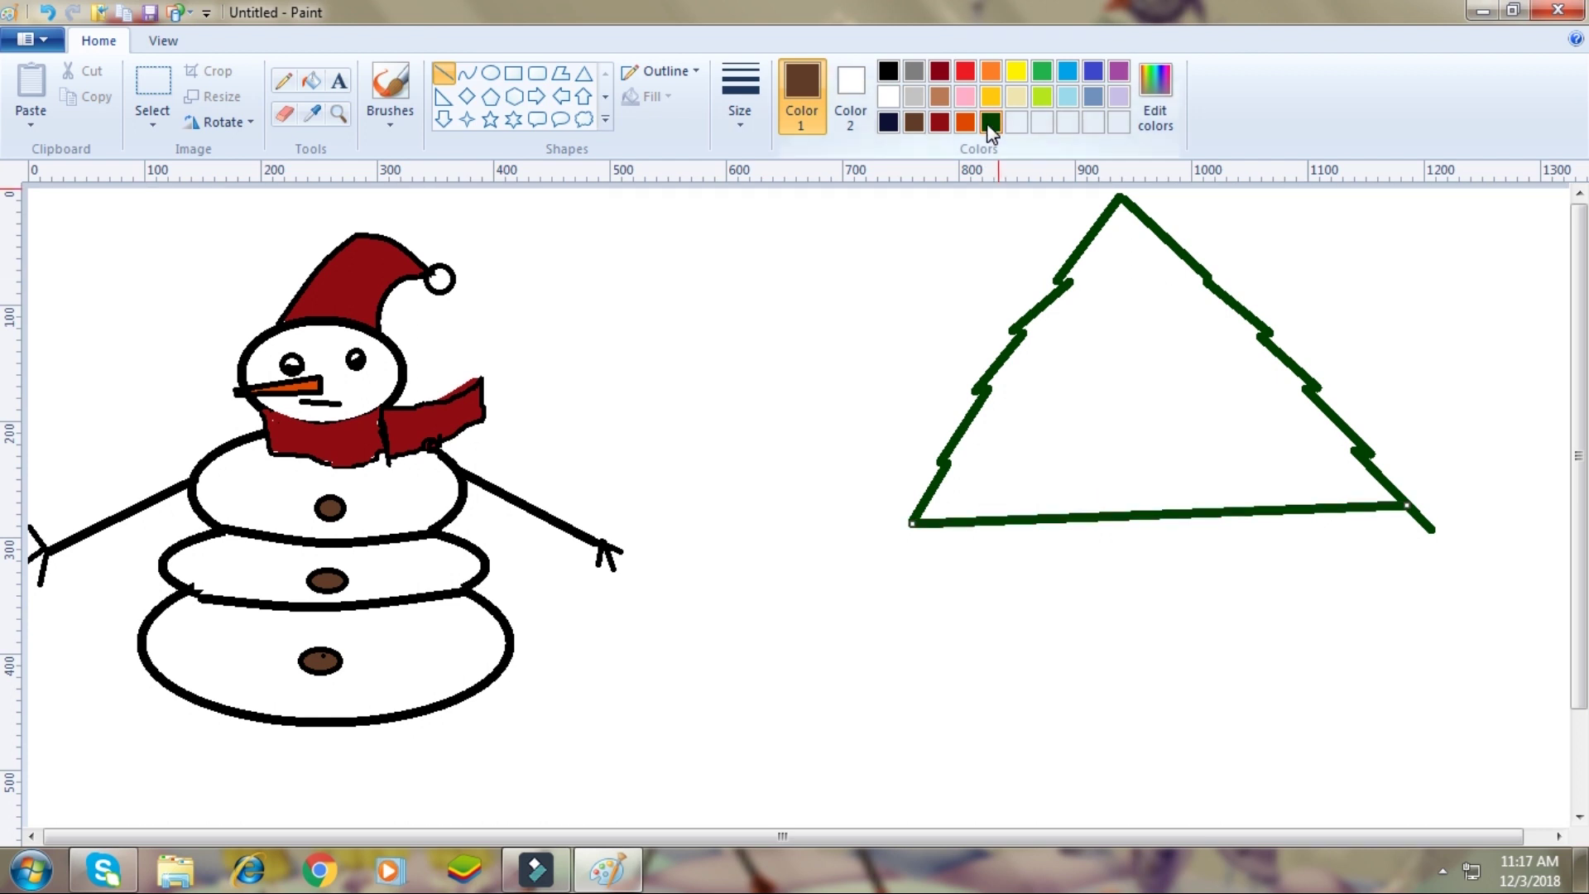
Draw the trunk's left side as a brown curve about 230 px long and shift it slightly right beneath the tree's base.
click(450, 82)
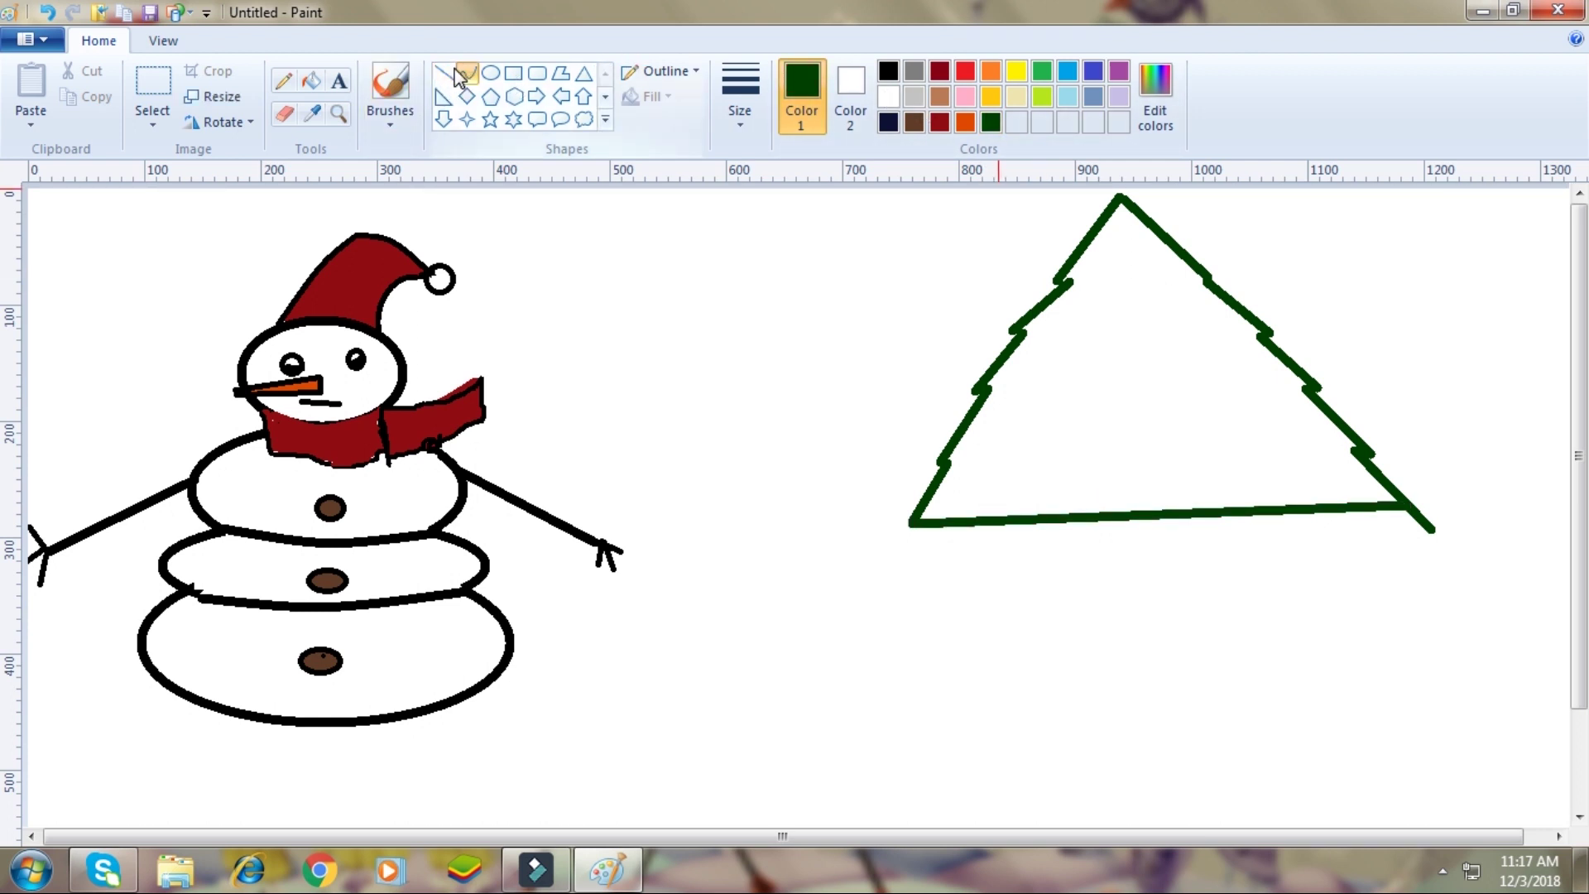
click(467, 73)
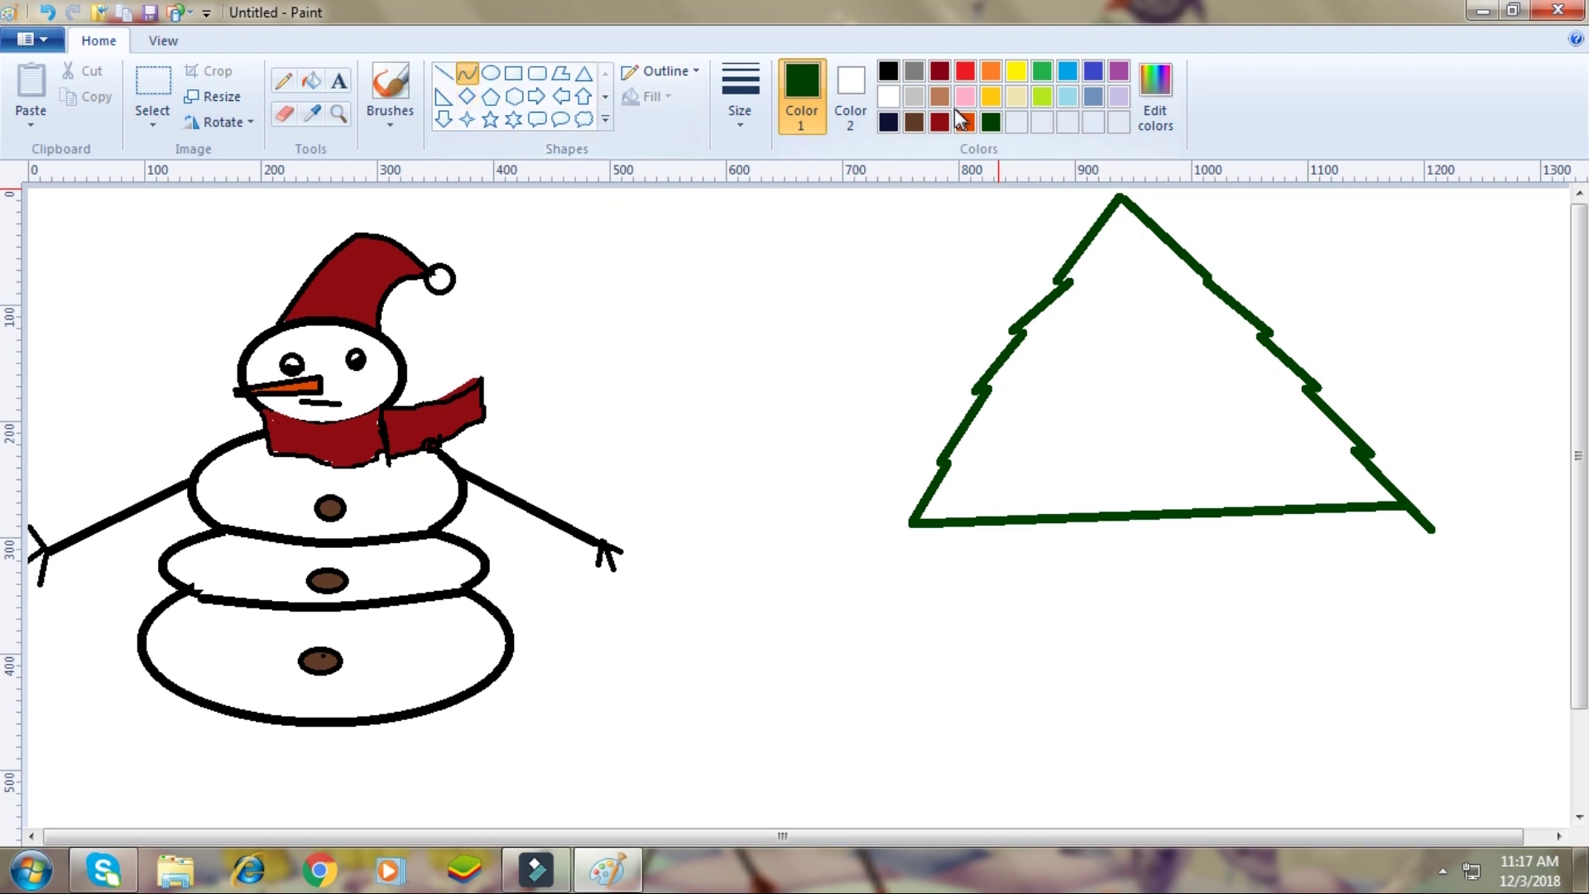
click(916, 123)
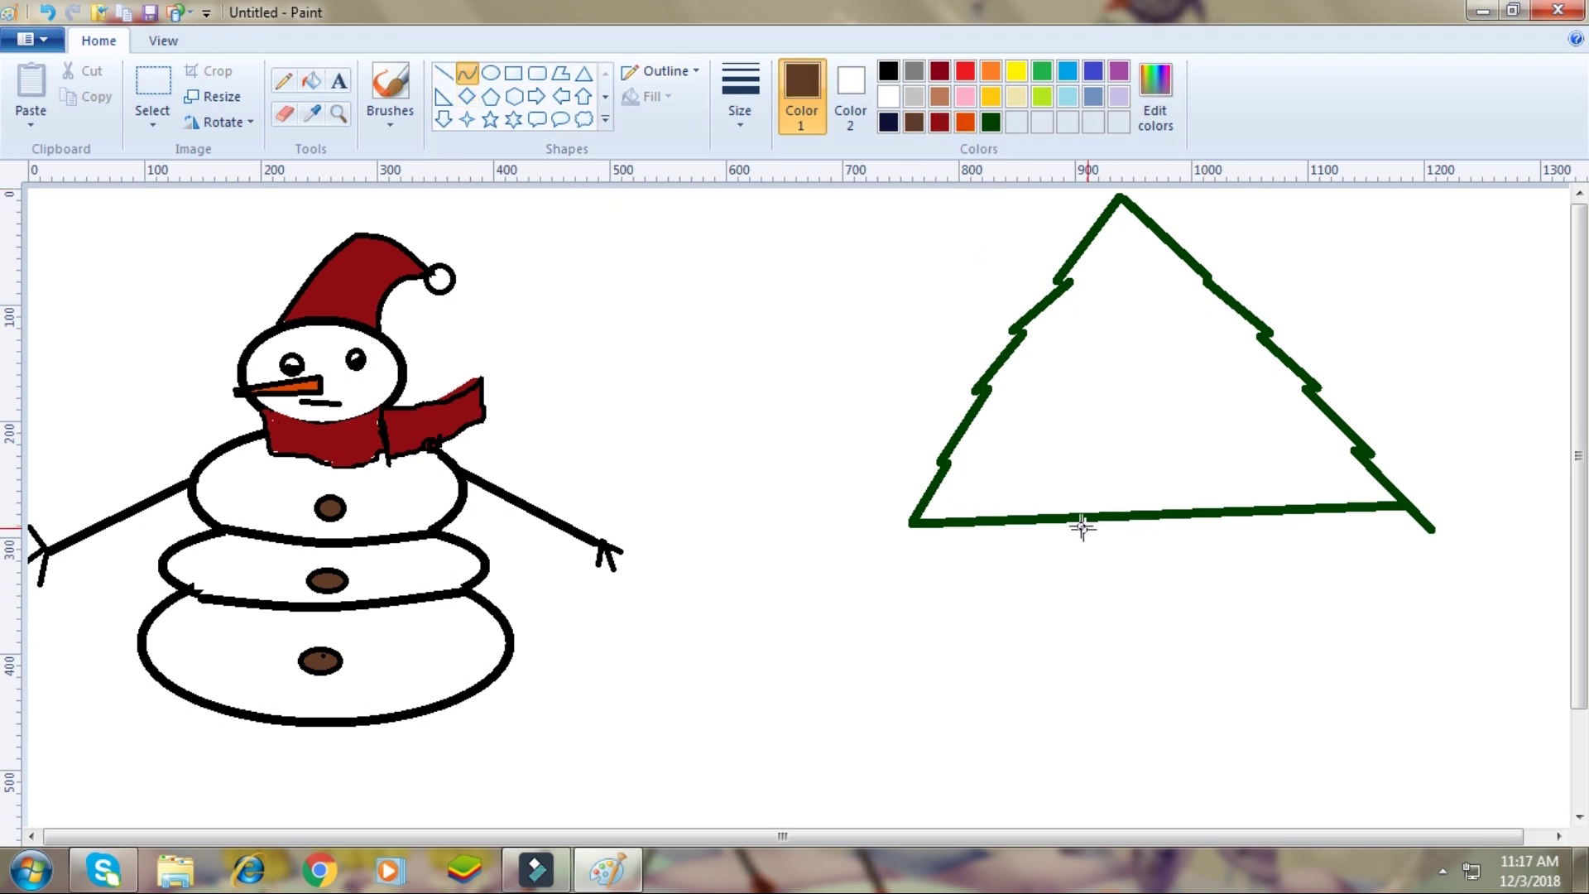
drag(1081, 520, 1092, 786)
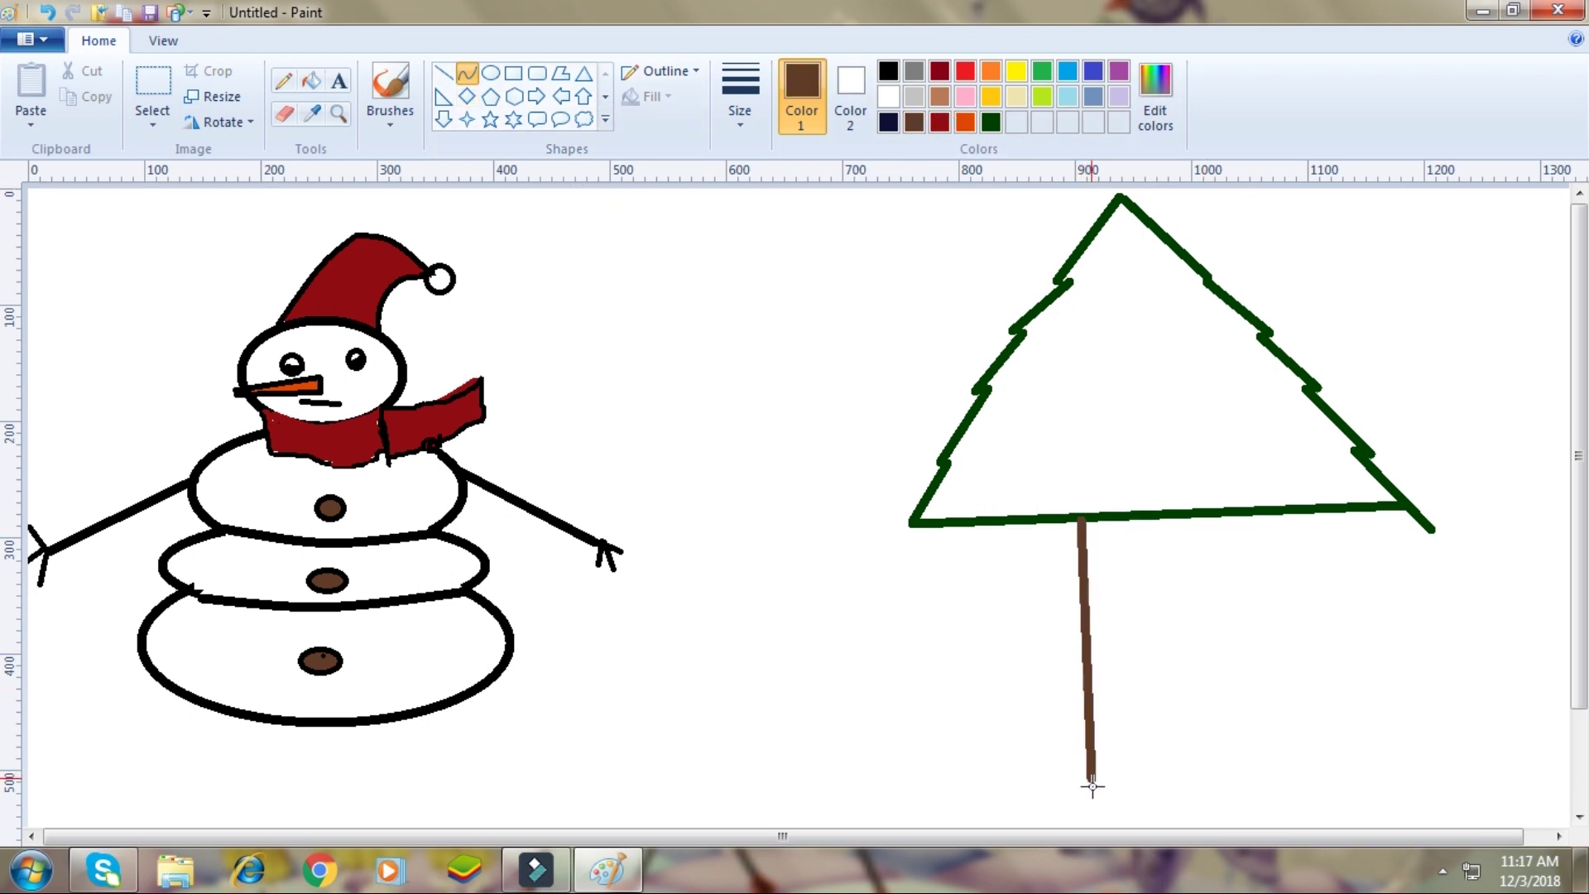
drag(1078, 638, 1100, 669)
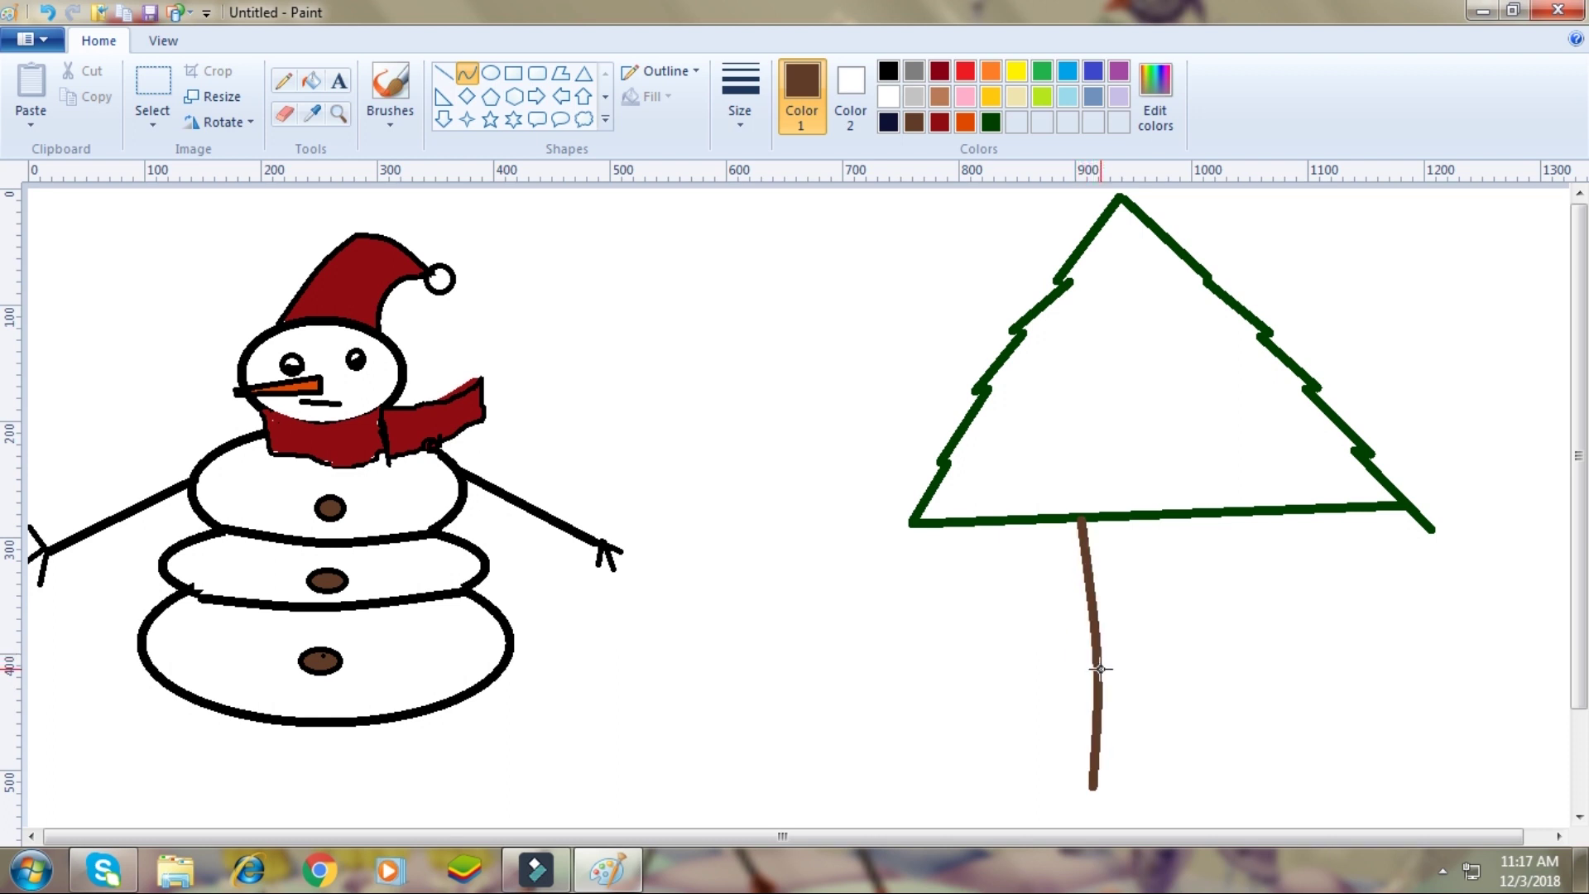
drag(1092, 534, 1114, 577)
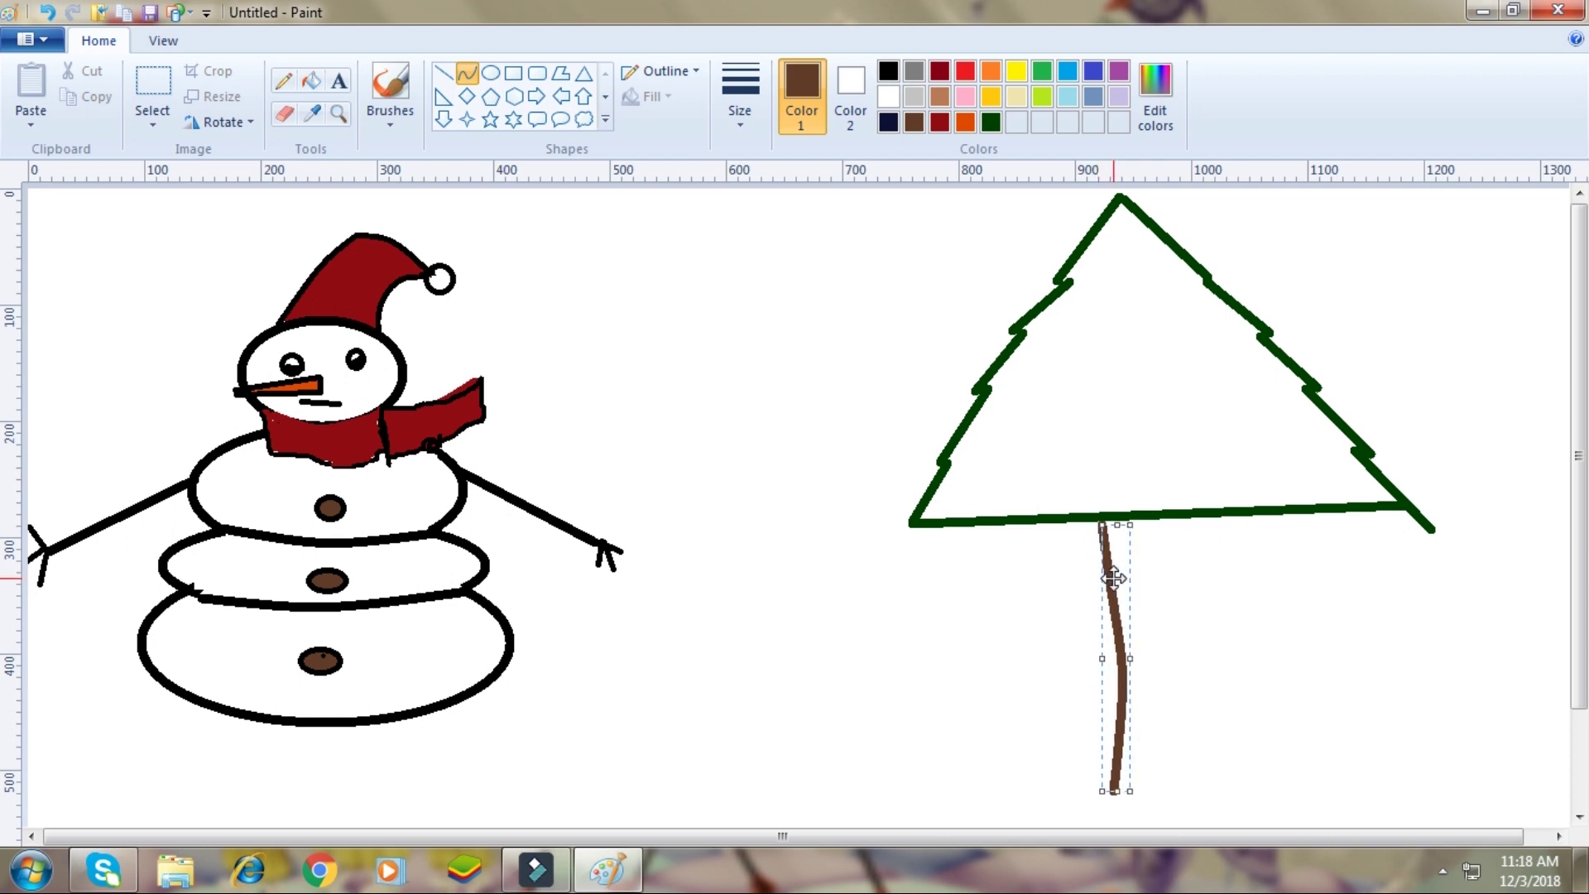
Draw the trunk's right side as a brown curve about 220 px long, bending outward at its foot.
click(466, 74)
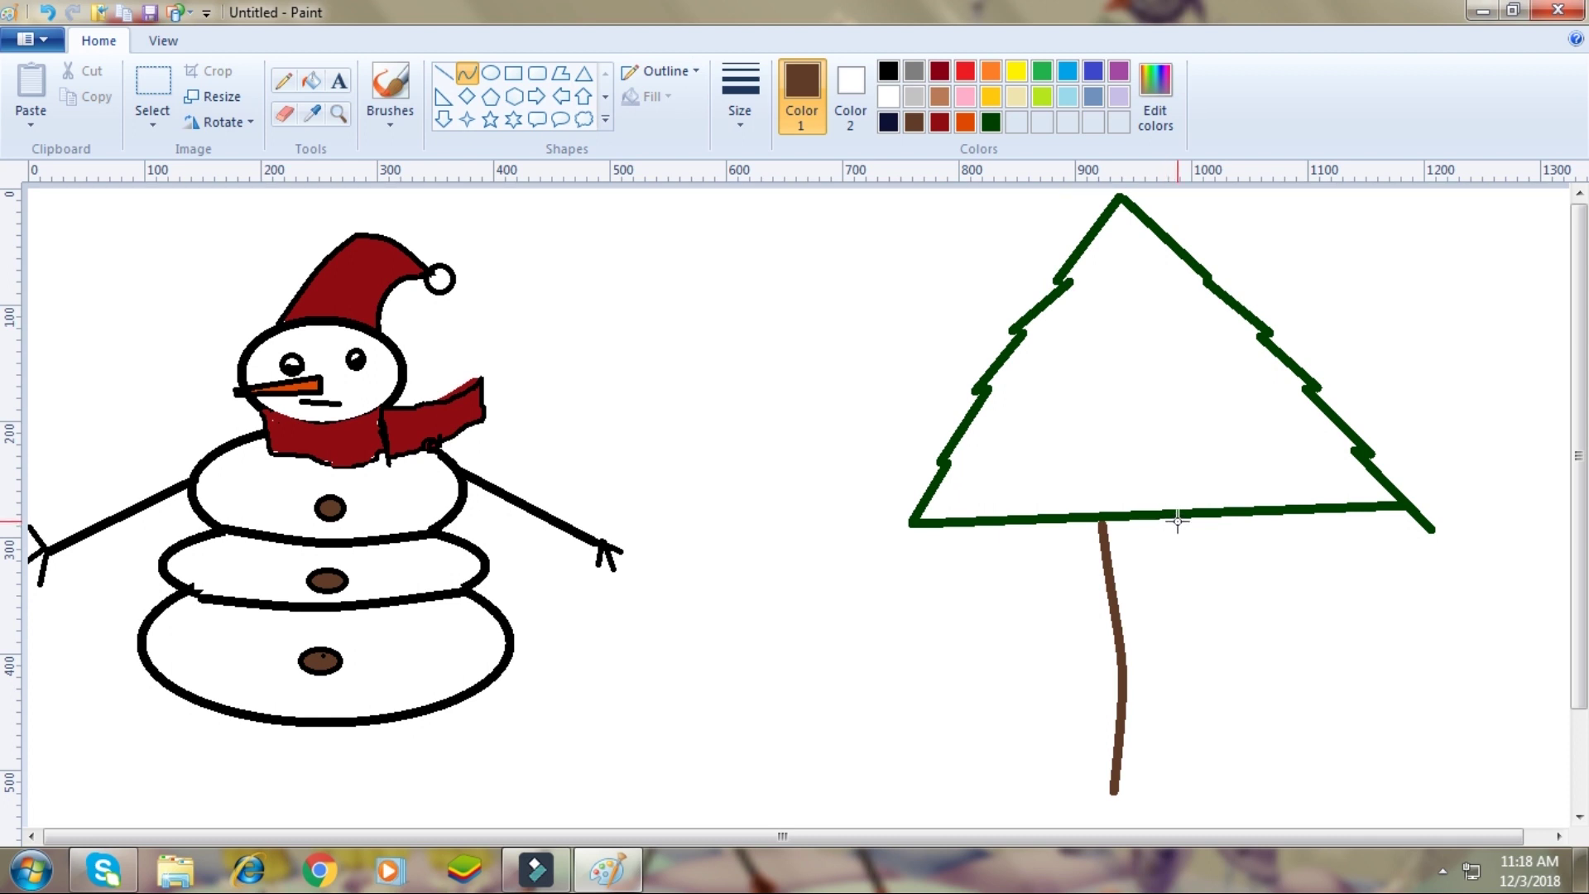
drag(1176, 519, 1207, 772)
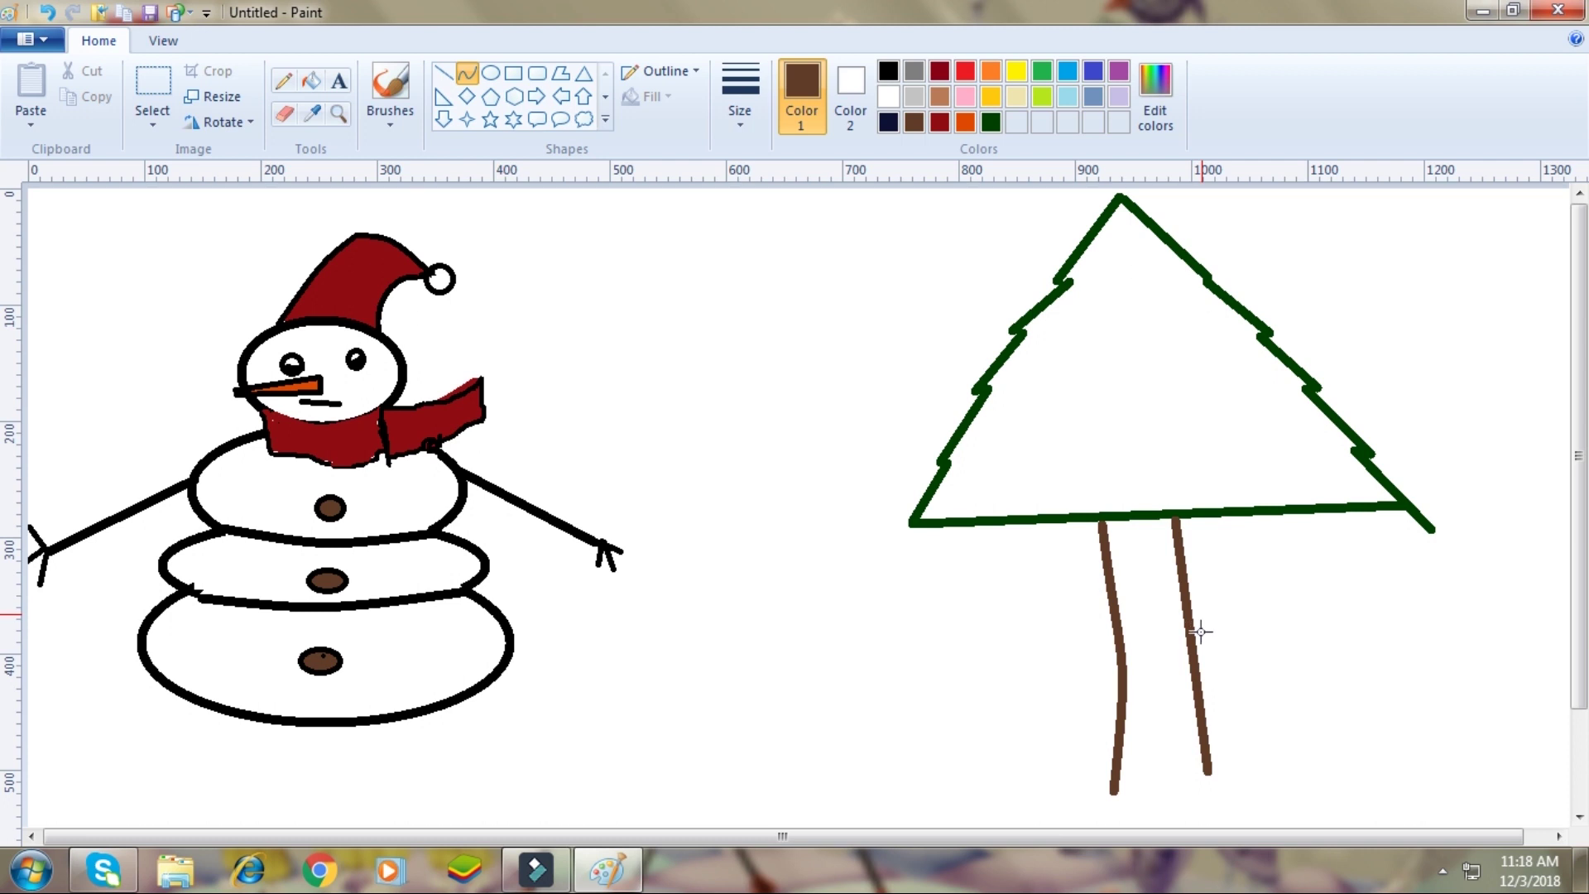
drag(1200, 636, 1182, 753)
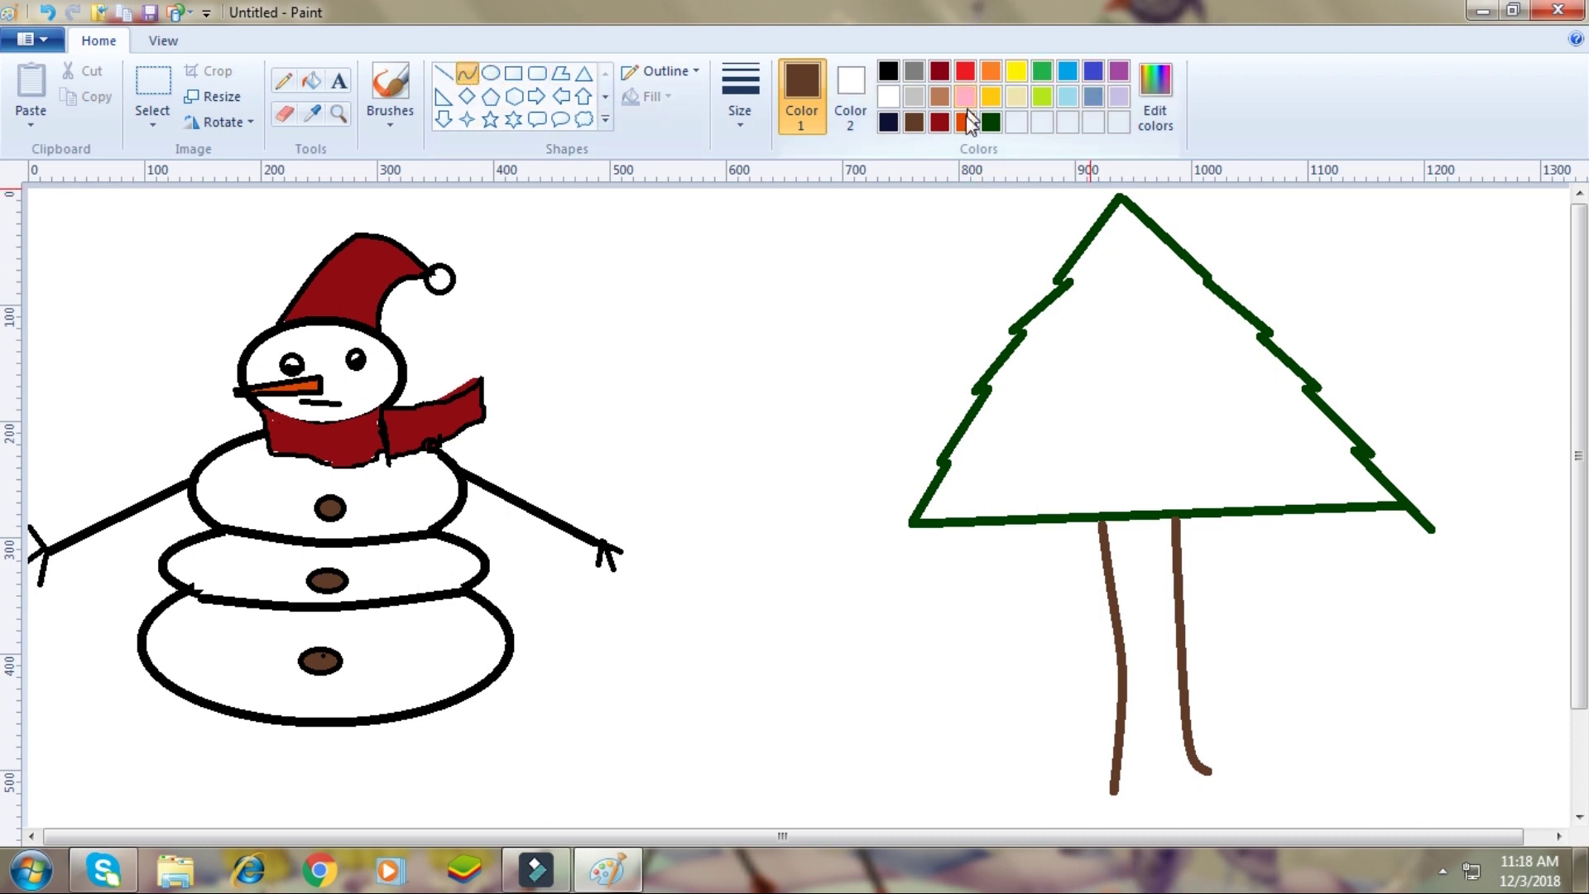
click(311, 81)
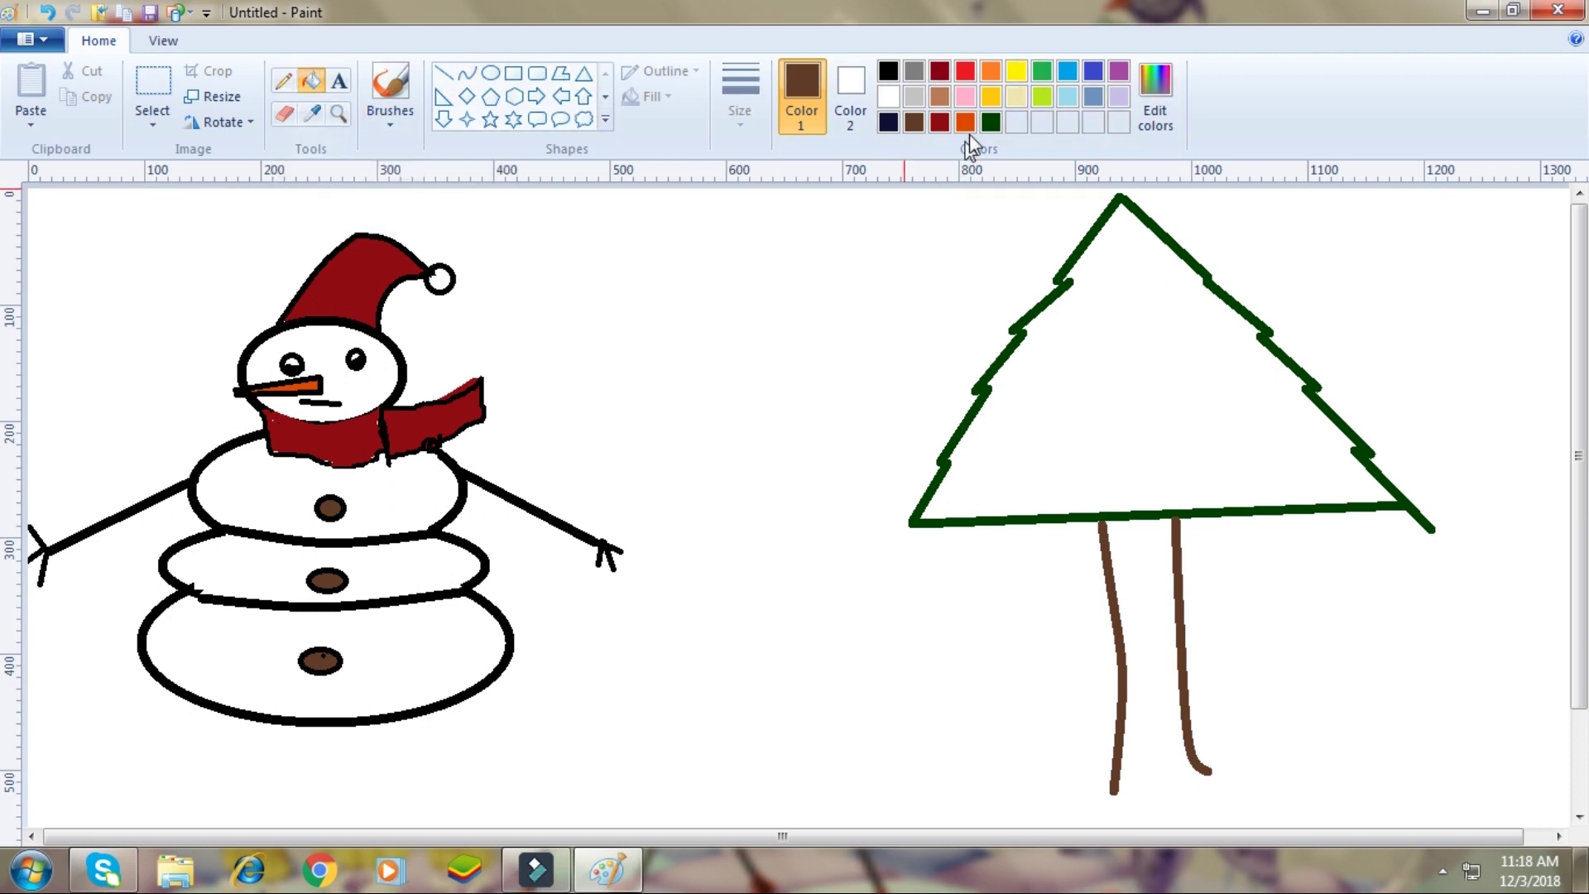
click(991, 122)
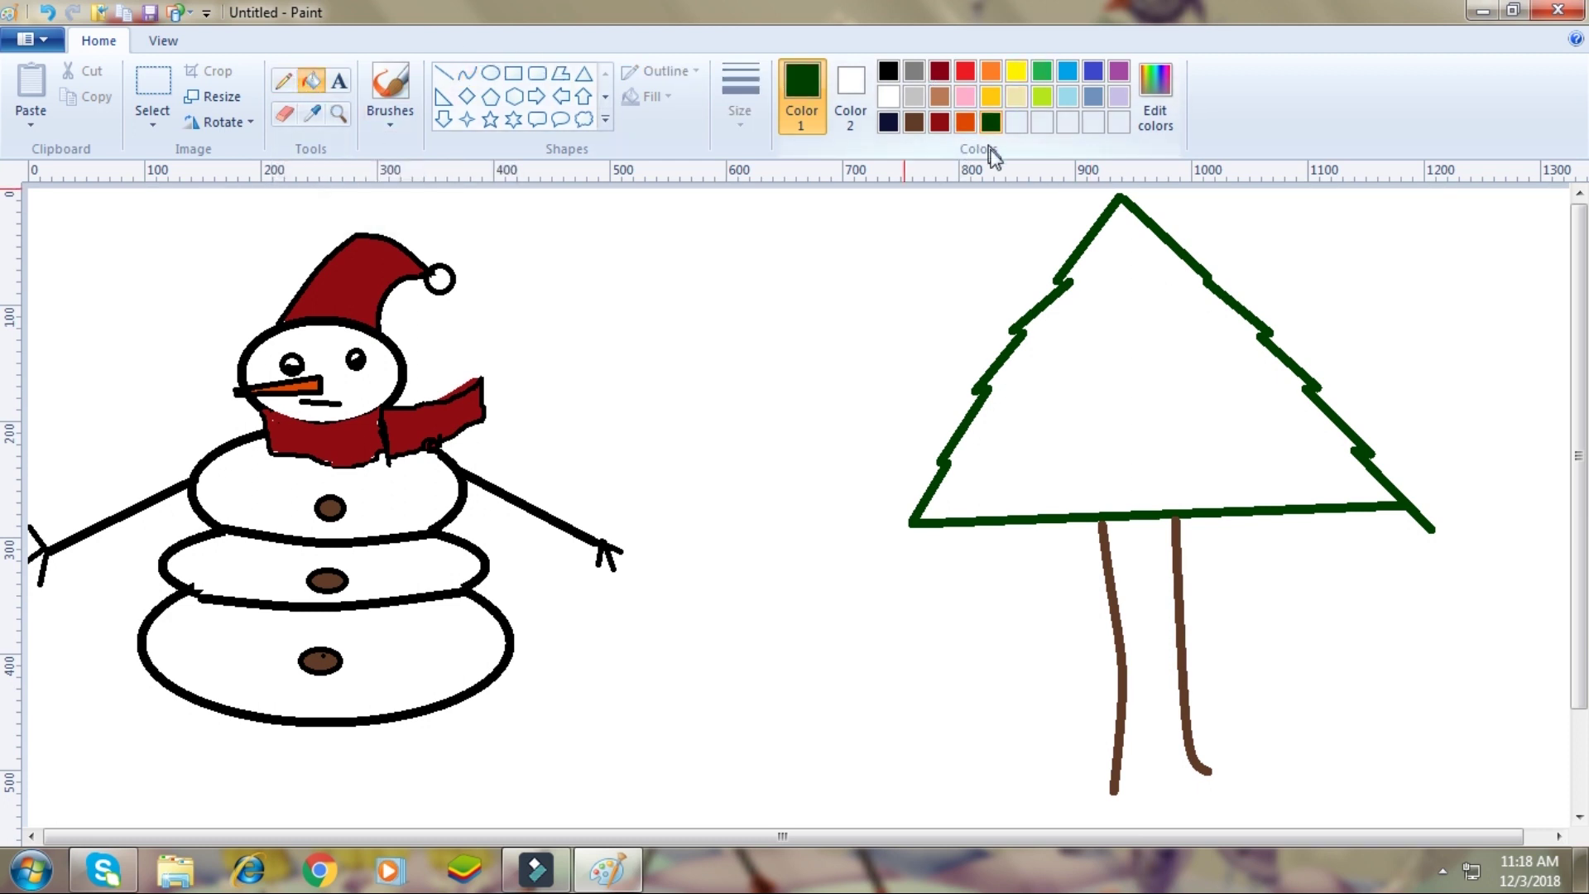
click(1102, 329)
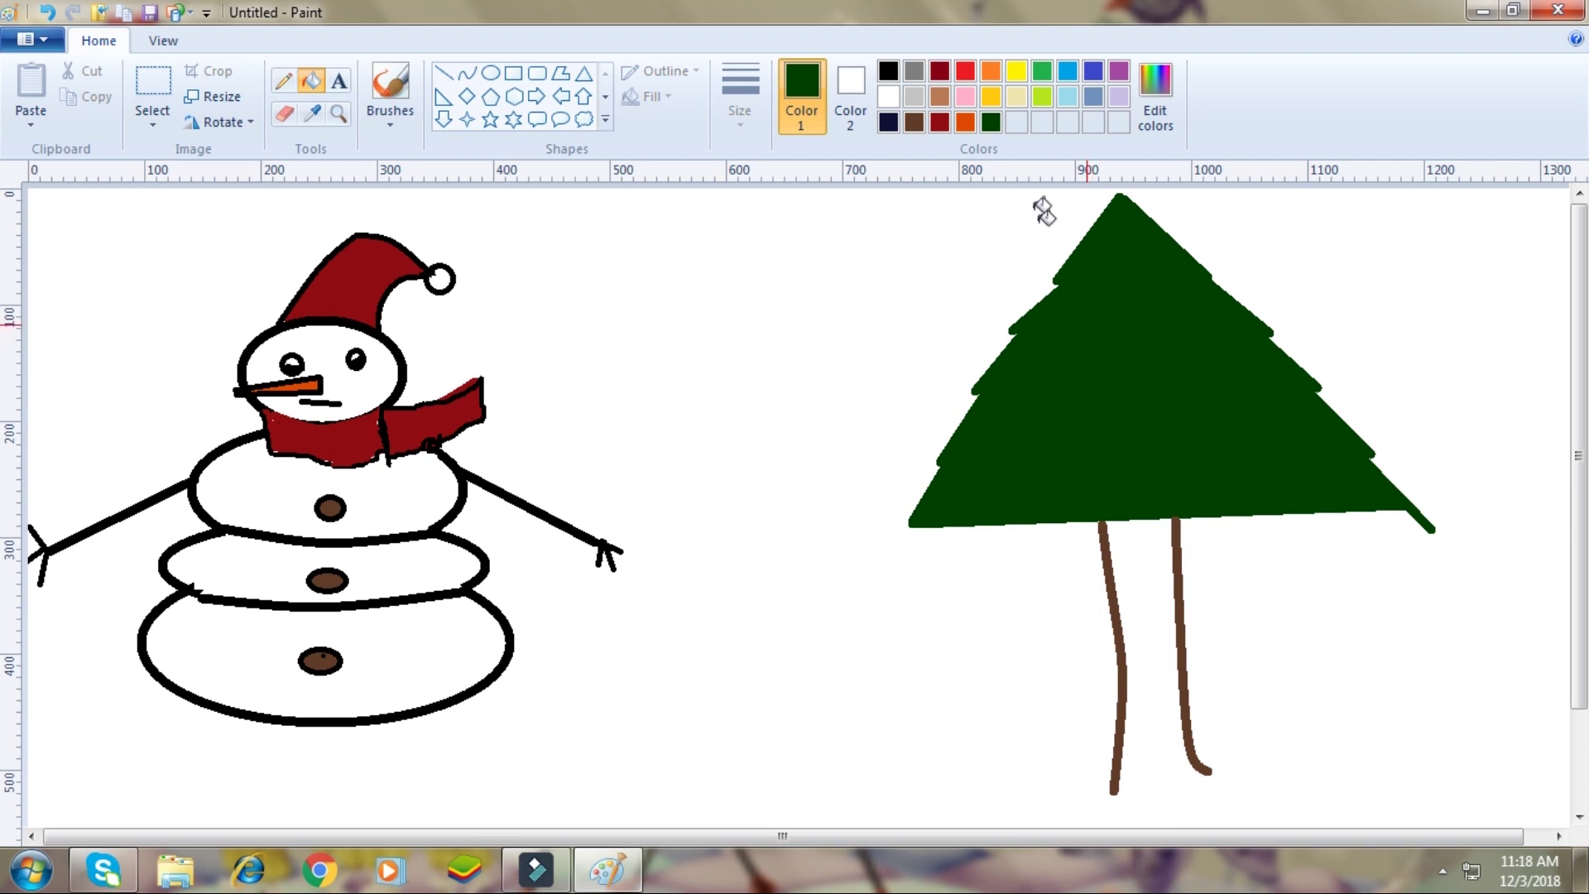
click(889, 73)
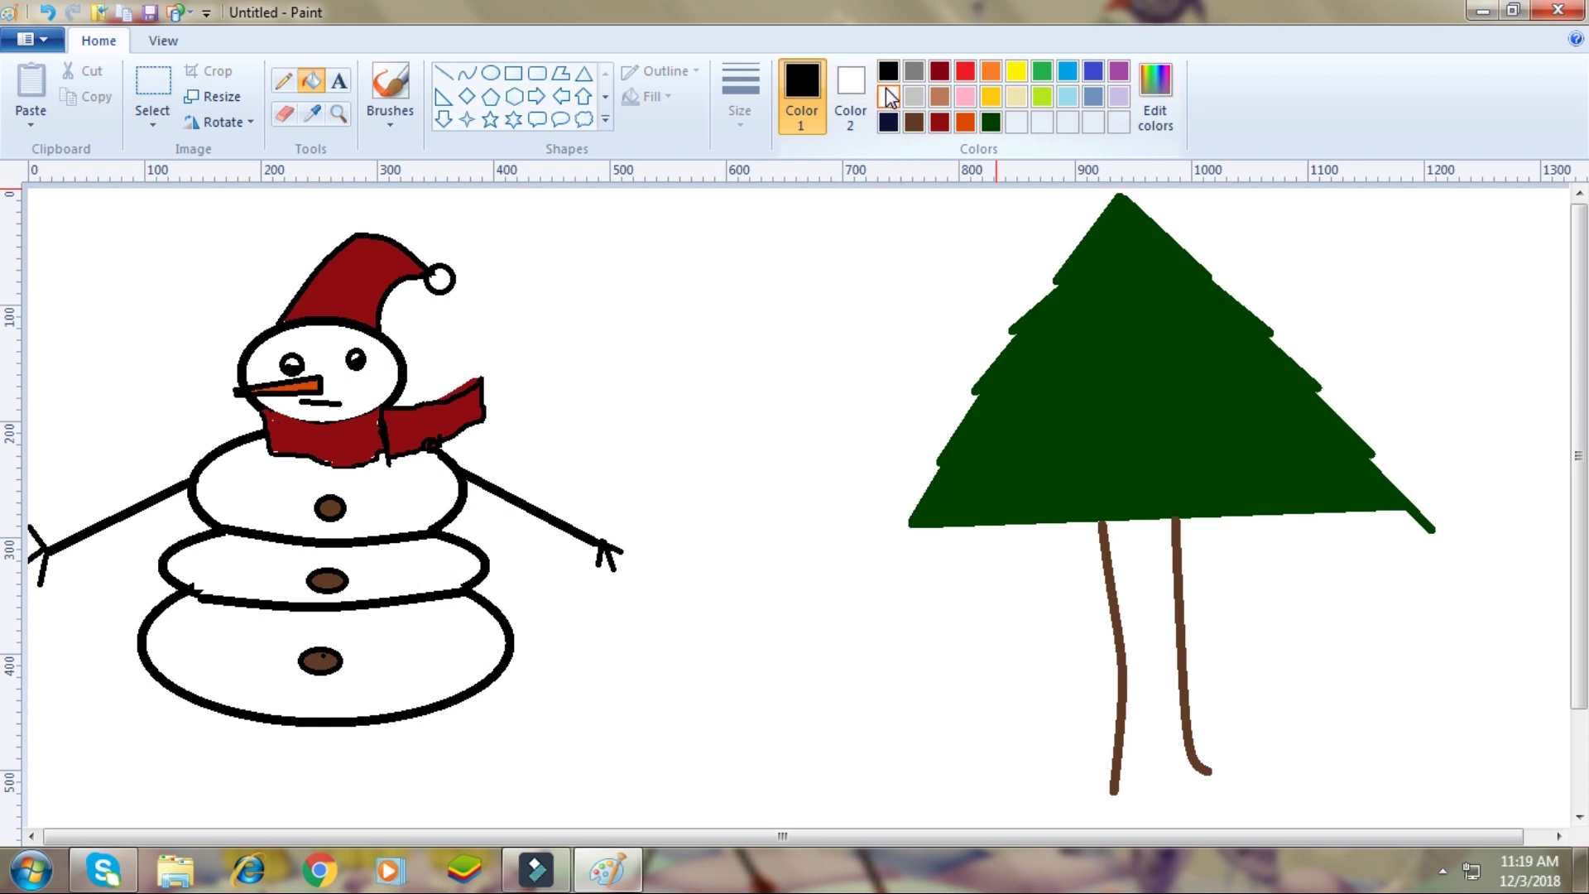
click(888, 97)
click(1068, 348)
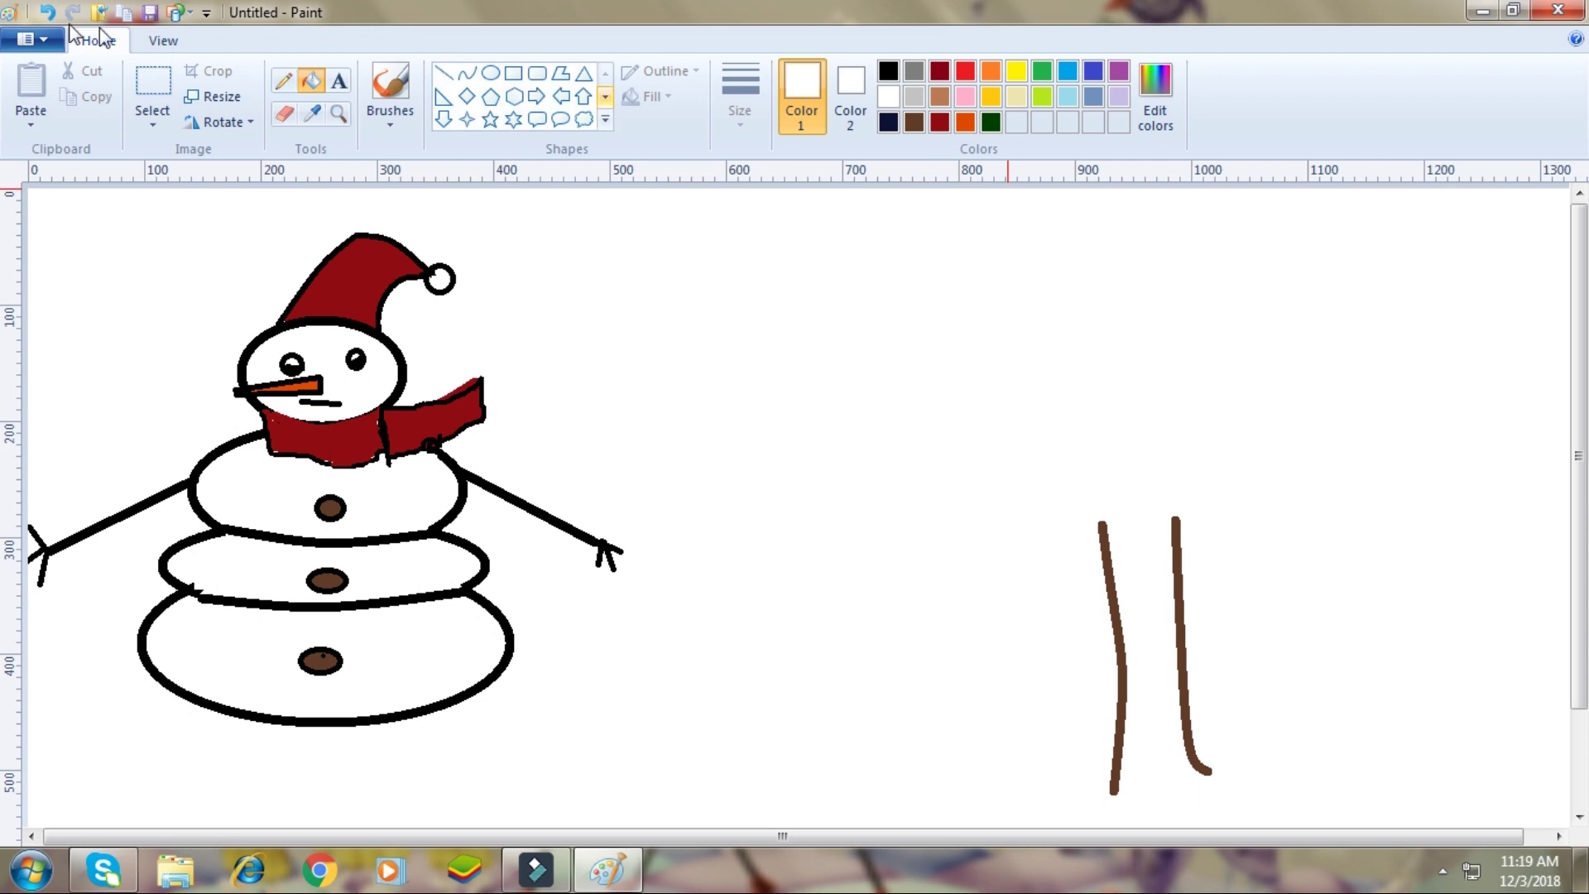
click(48, 13)
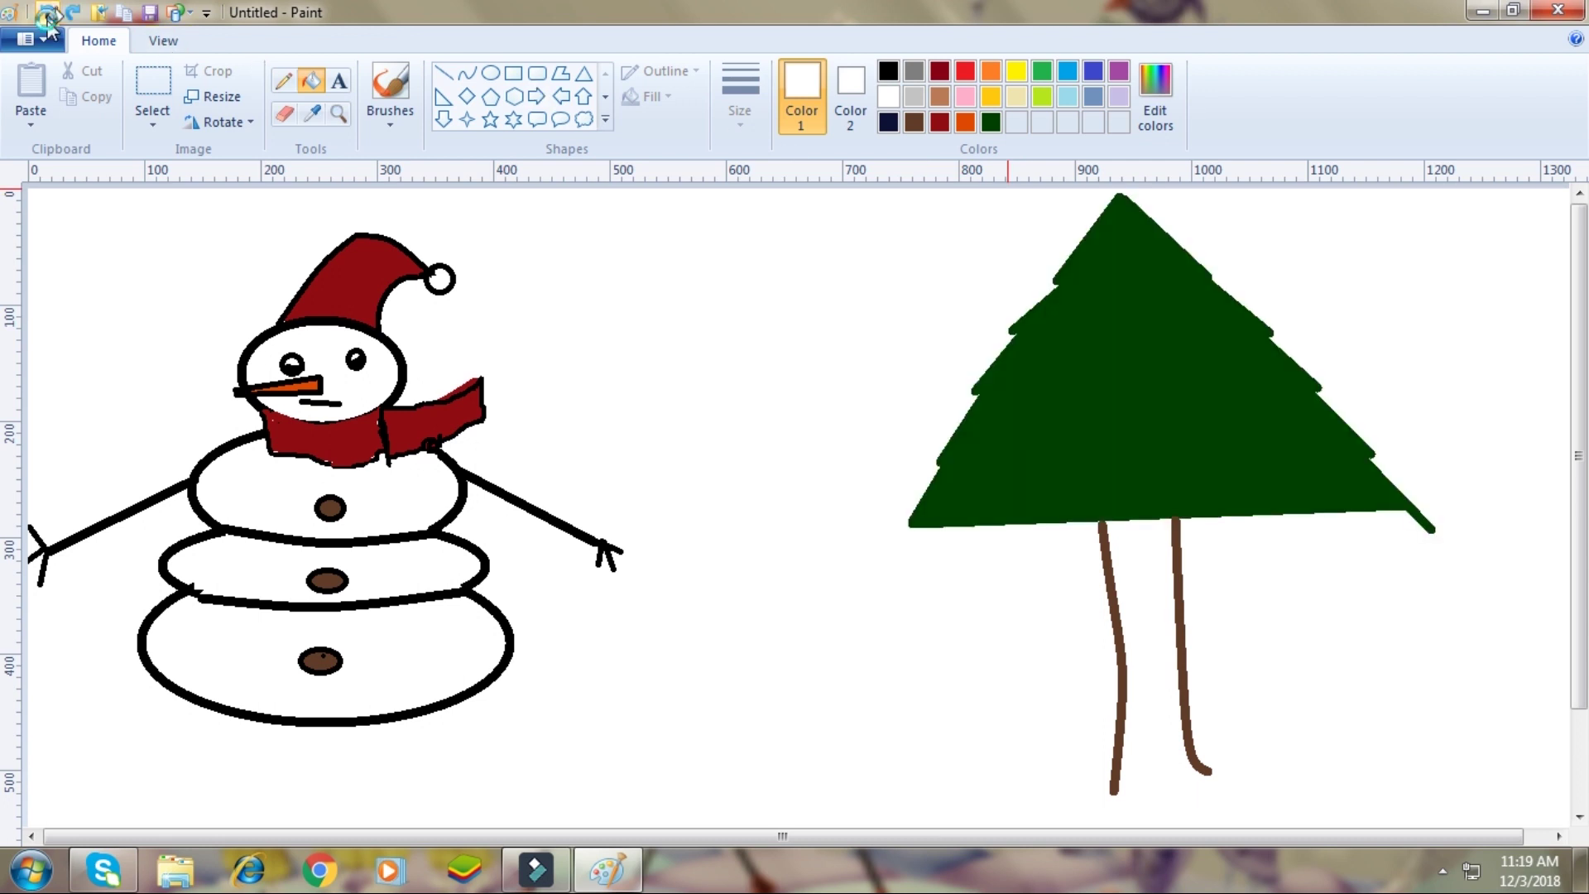
click(48, 13)
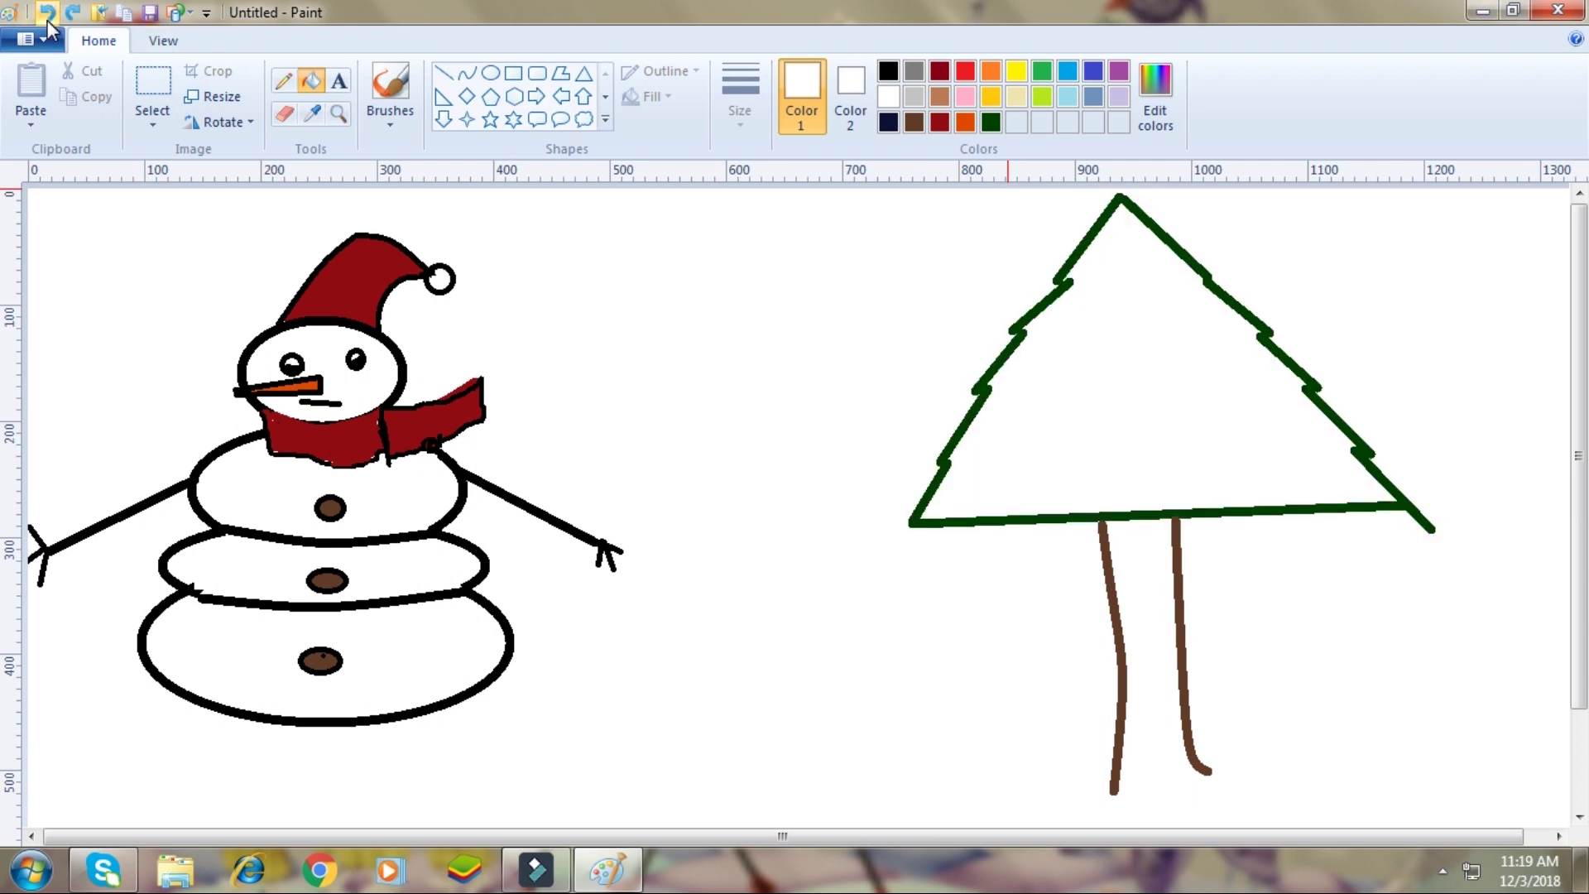
Recolor the tree's outline and both trunk lines black with the fill tool, undoing any spill into the background.
click(898, 76)
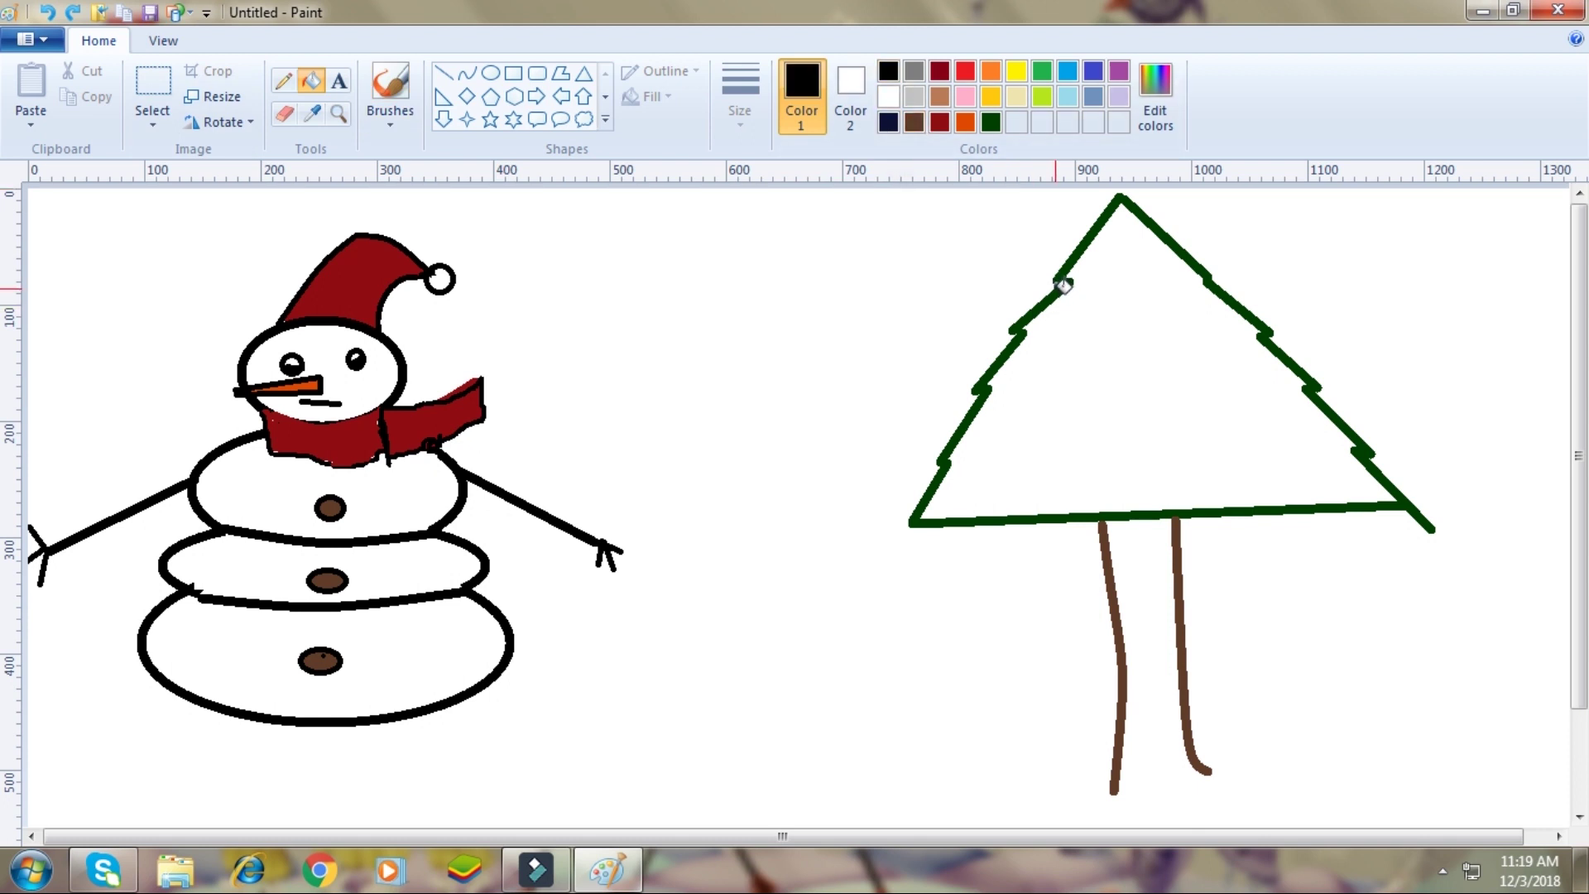
click(1067, 289)
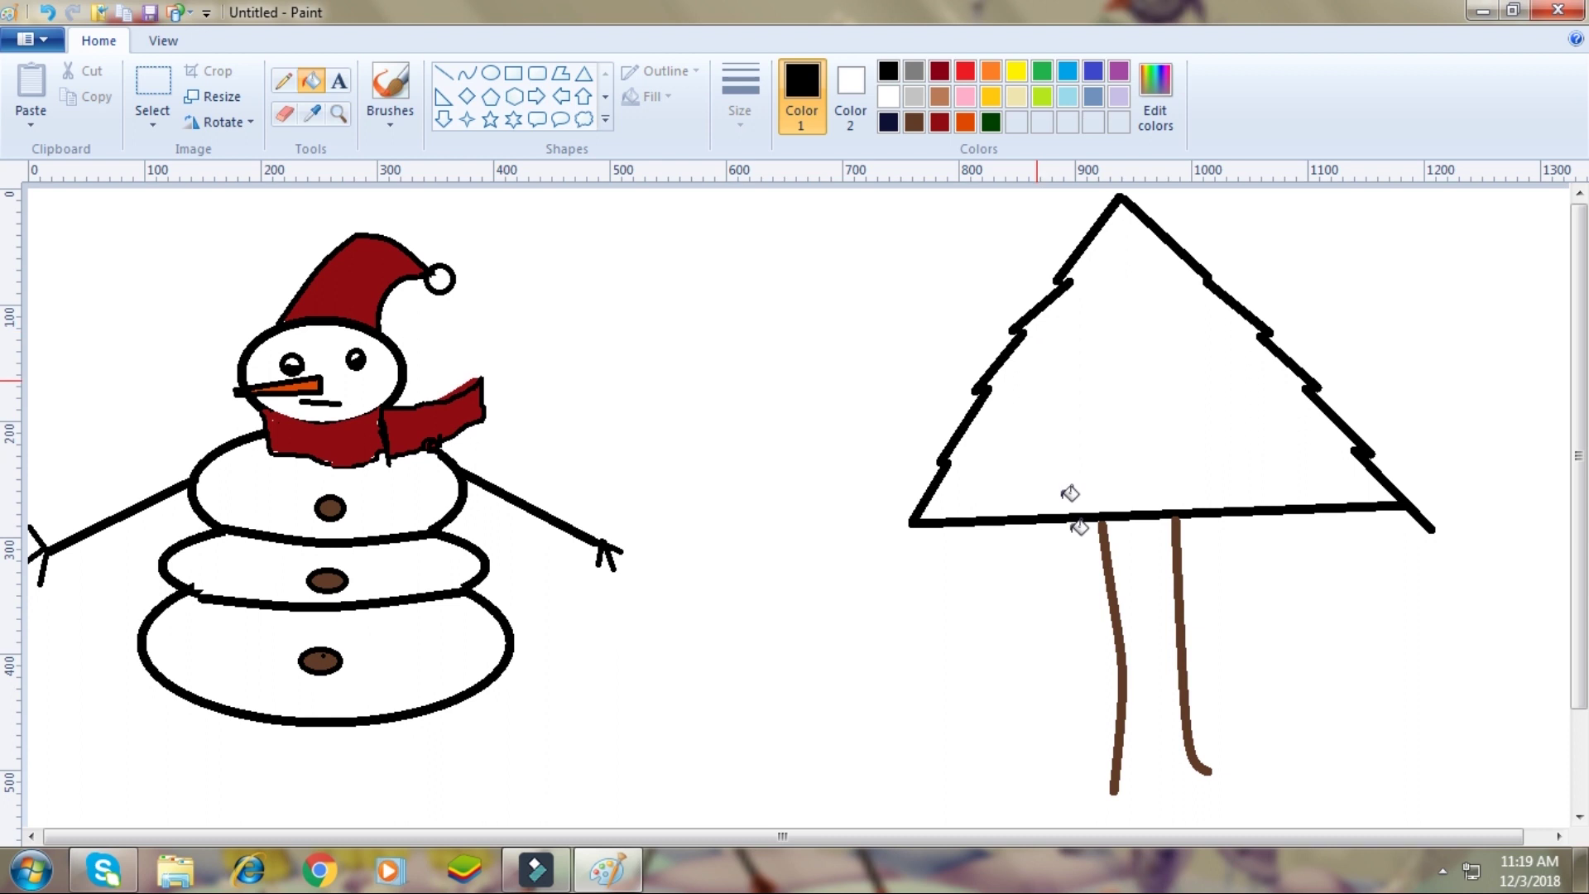
click(1120, 590)
click(1192, 583)
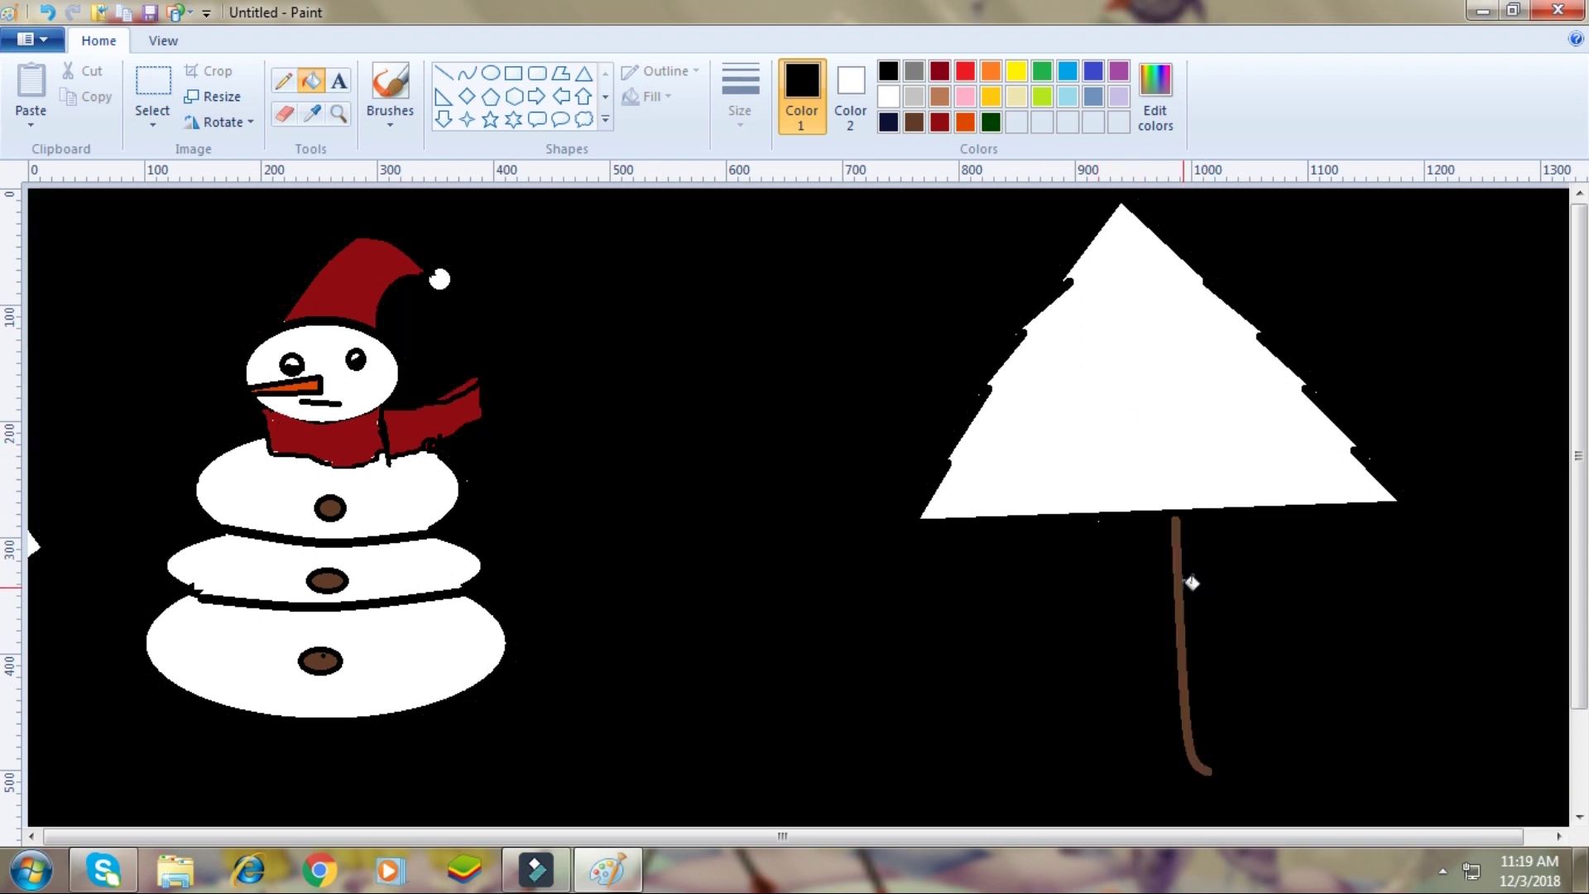
click(46, 12)
click(1177, 526)
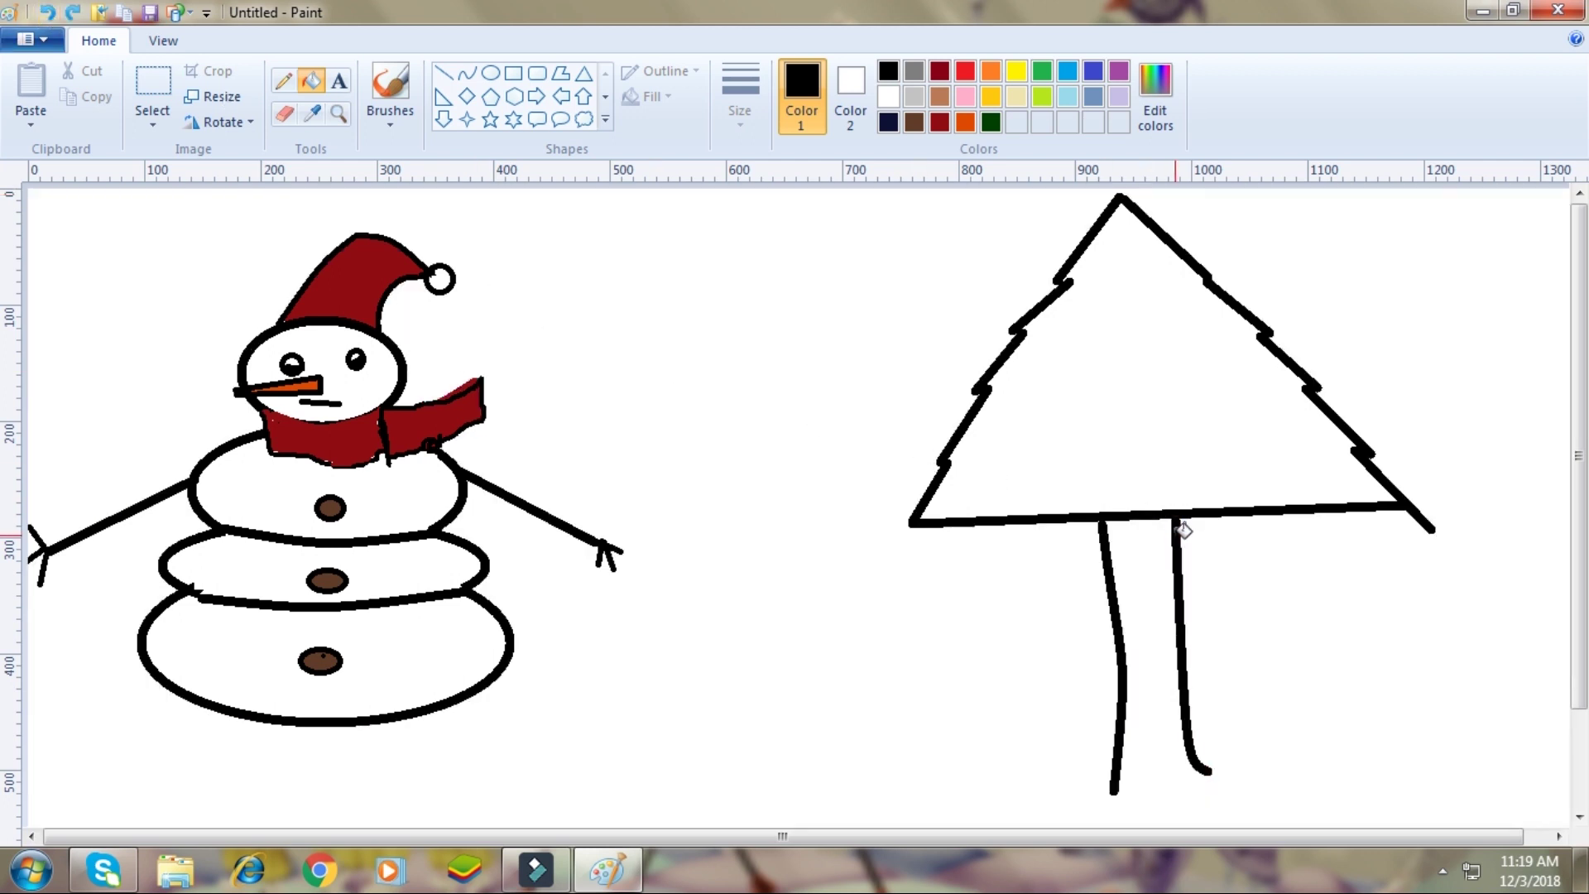
Fill the tree's interior dark green and refill it with a lighter custom shade of that green.
click(991, 123)
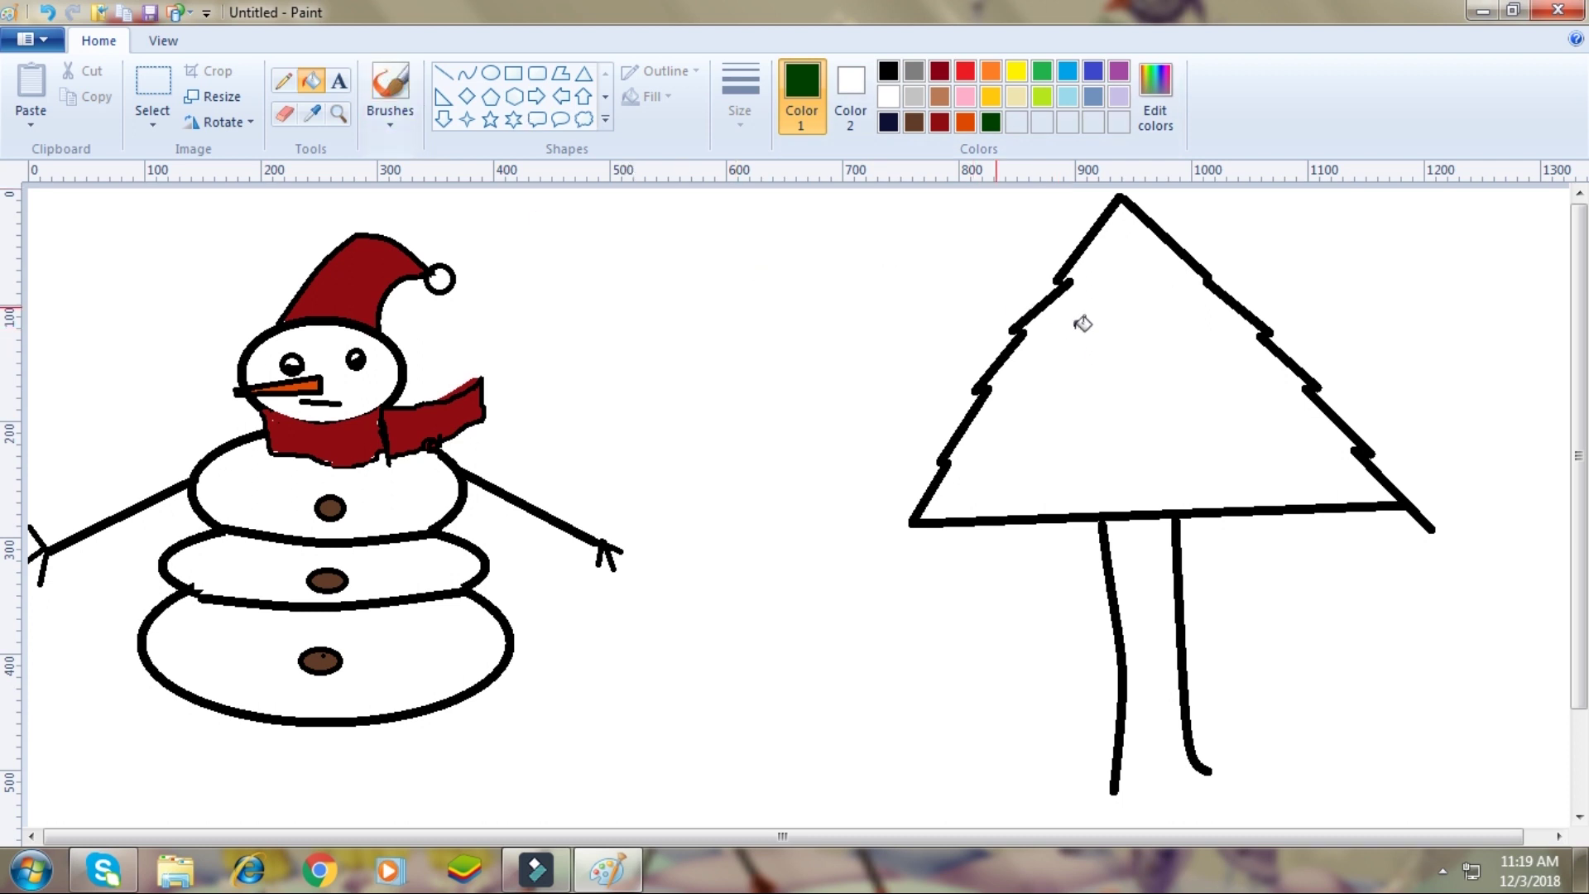
click(1143, 334)
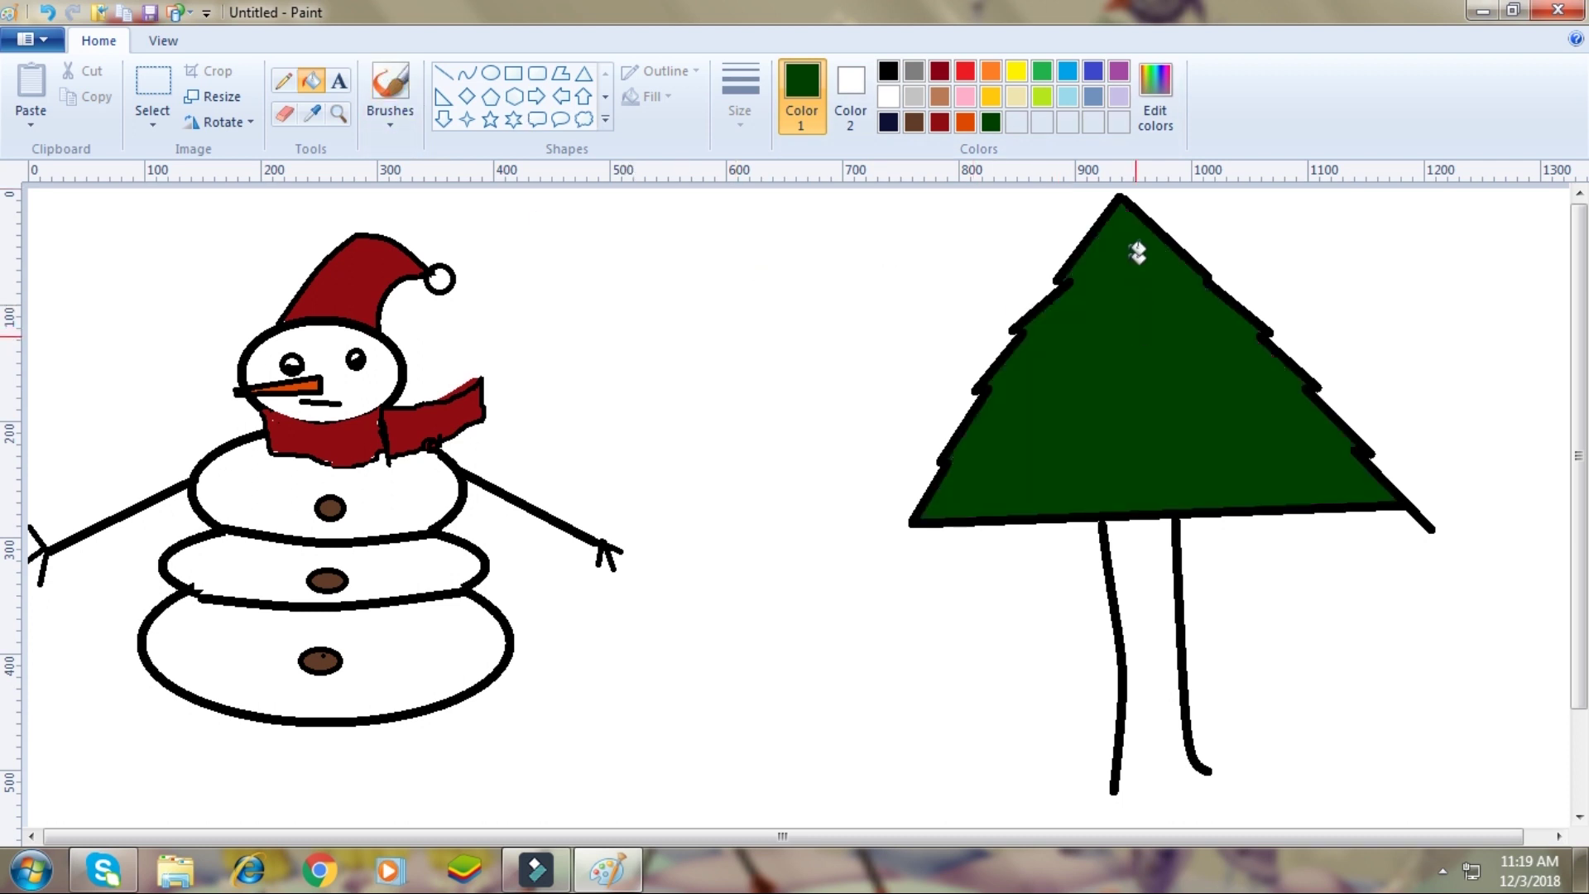
click(1159, 117)
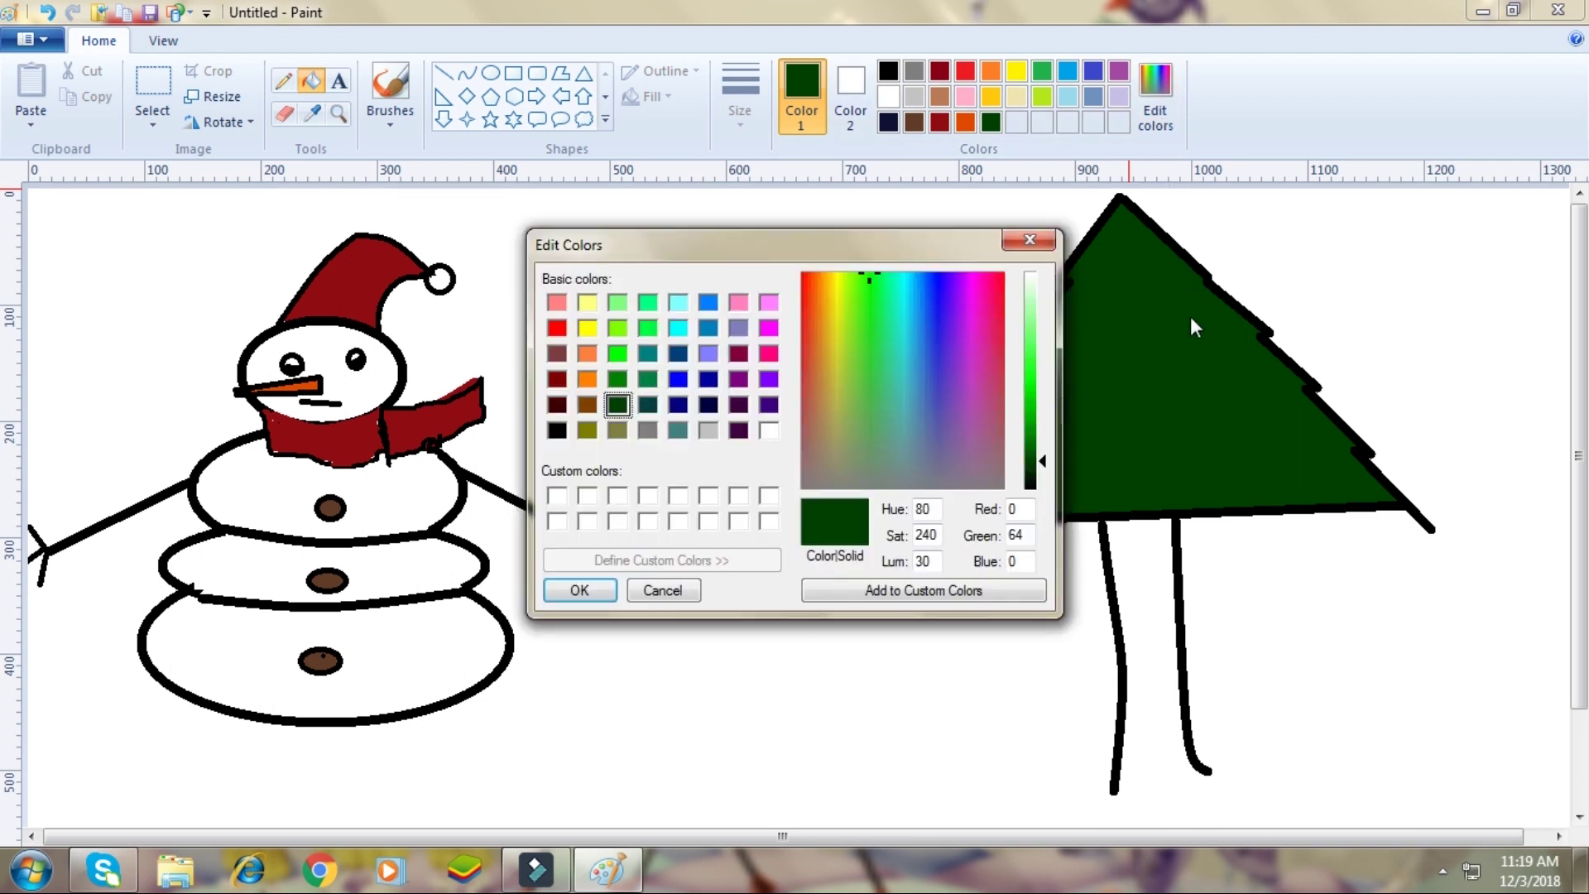
drag(1043, 462, 1043, 439)
click(580, 591)
click(1115, 429)
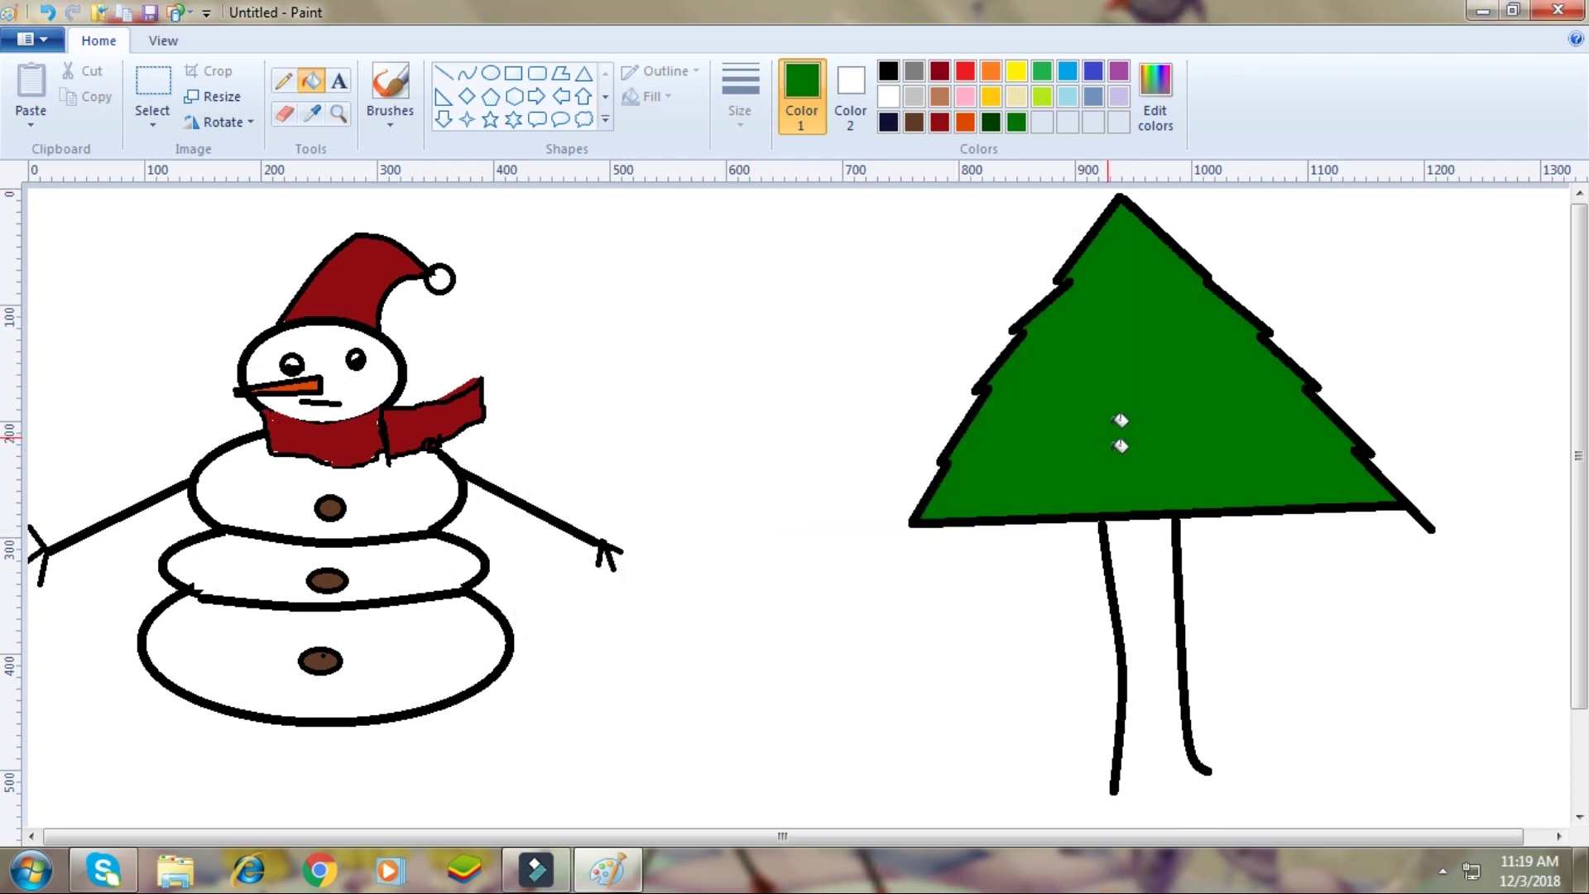
Draw a slightly slanted black straight ground line about 275 px long across the foot of the trunk.
click(888, 74)
click(443, 73)
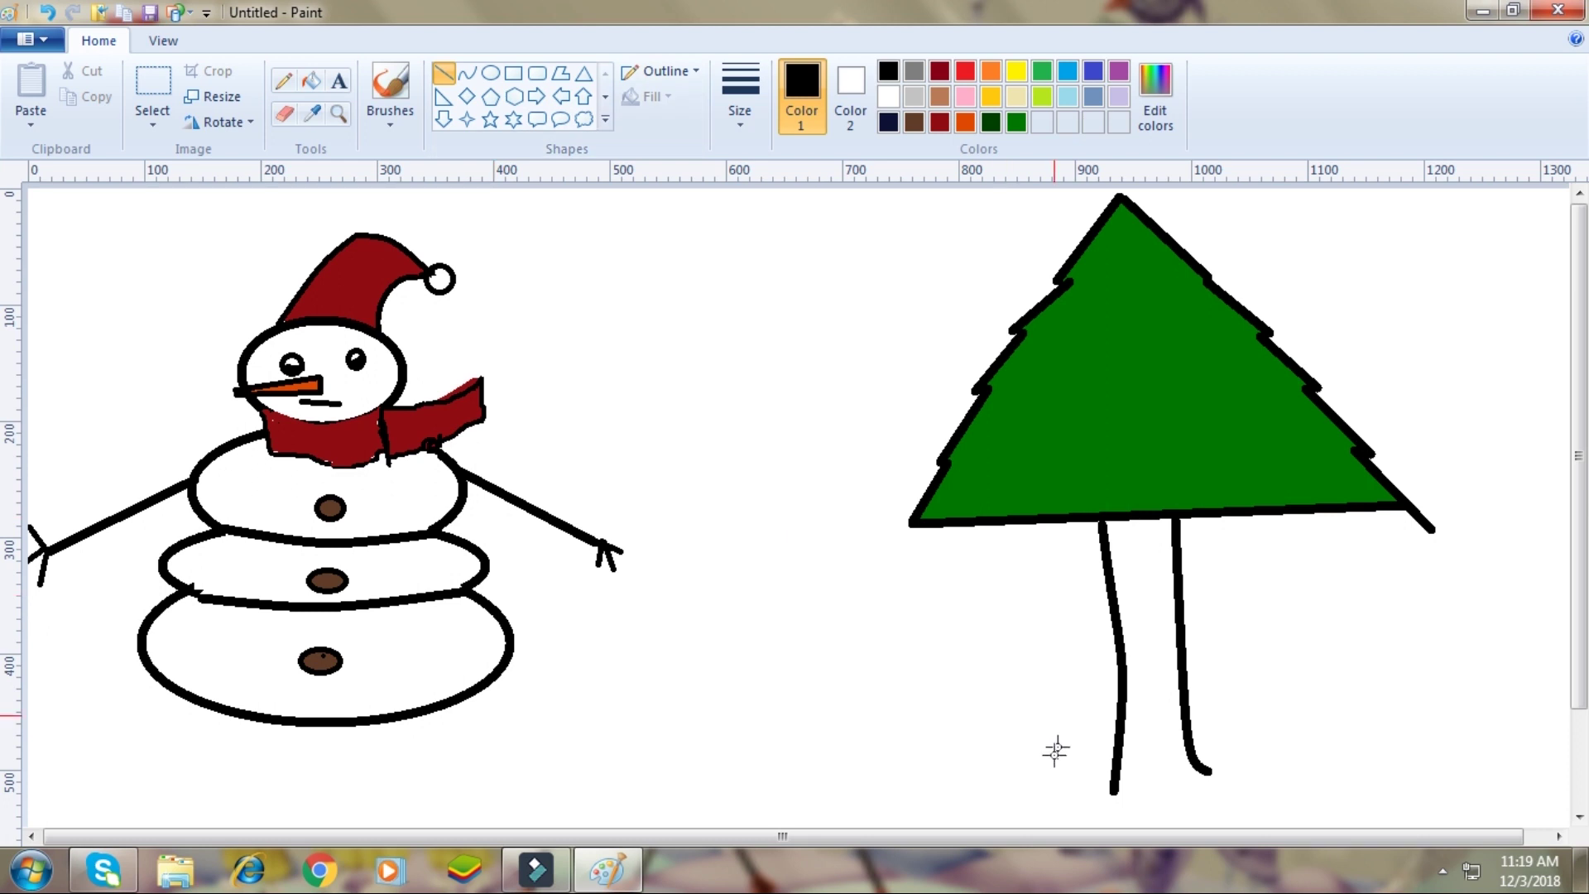
drag(1012, 787, 1331, 768)
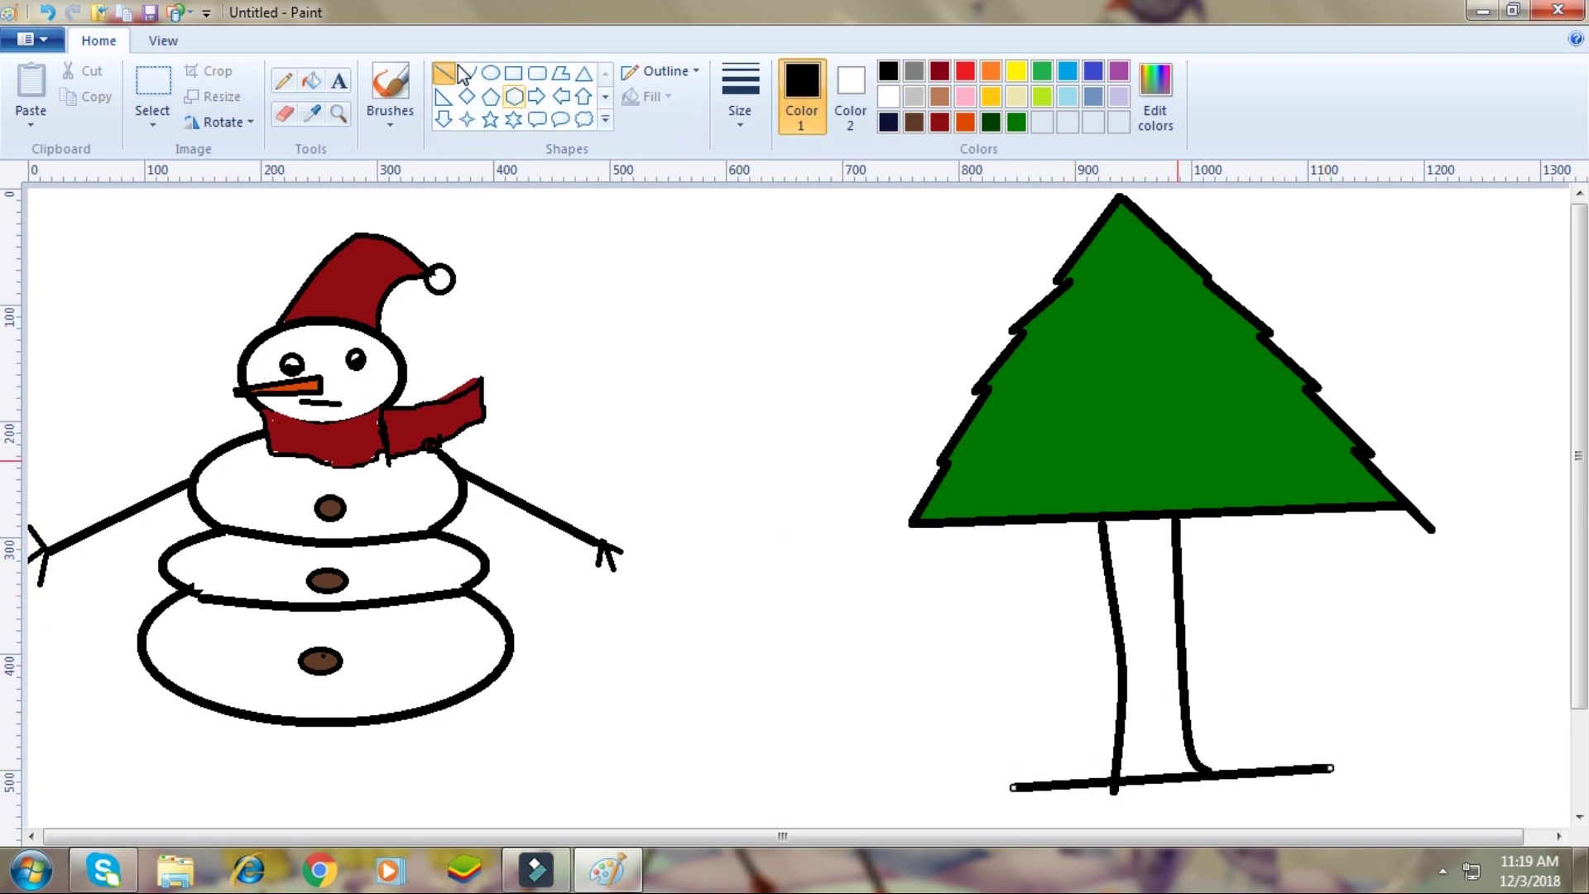
Fill the enclosed trunk with dark brown.
click(279, 86)
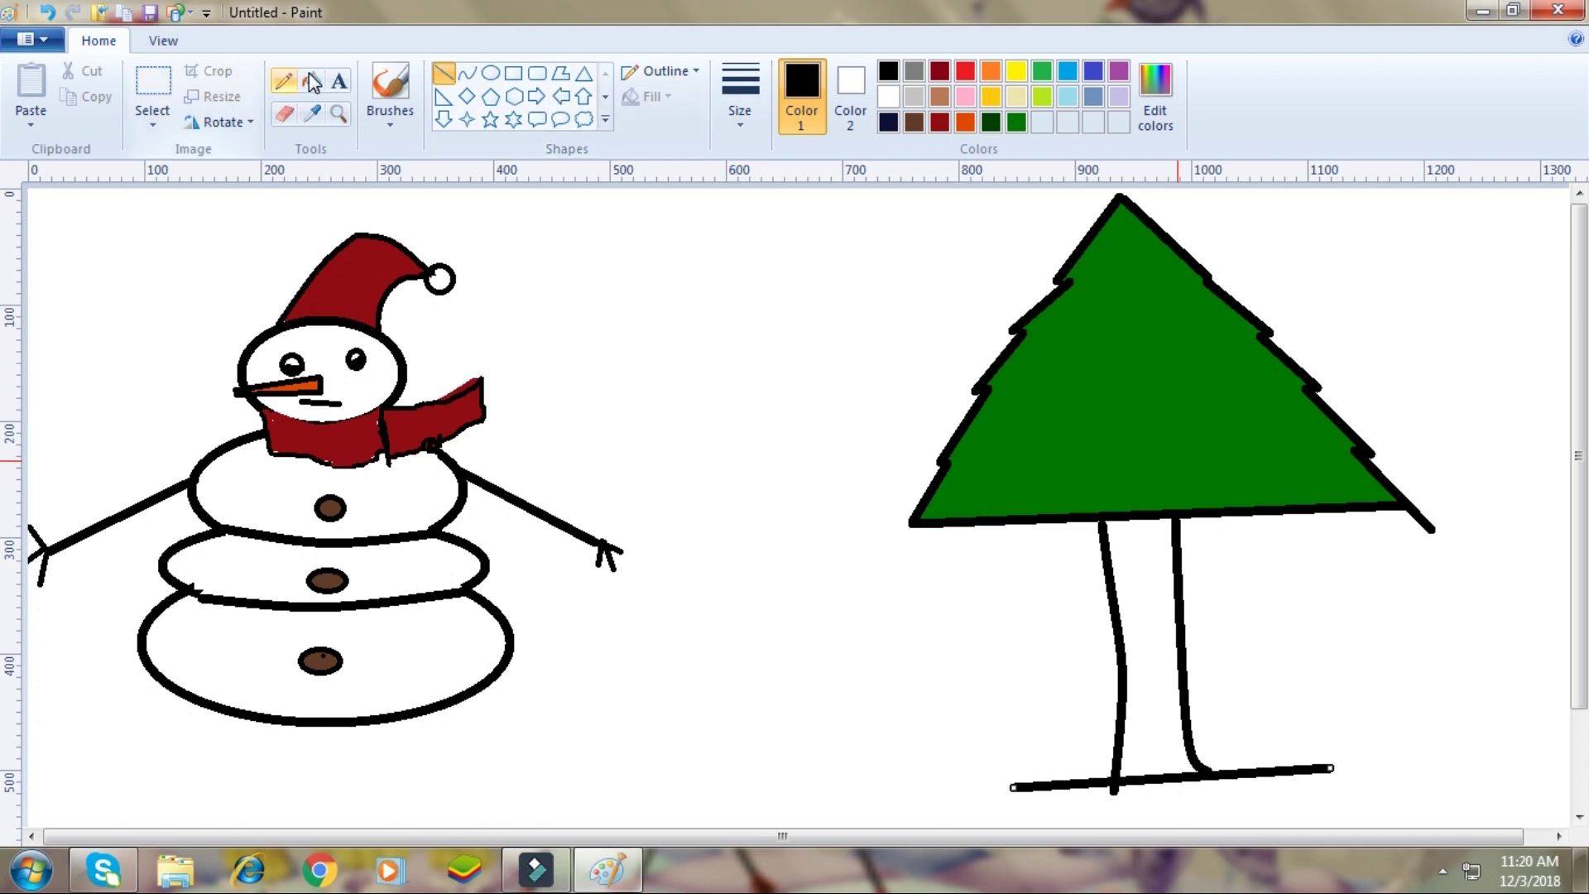
click(312, 82)
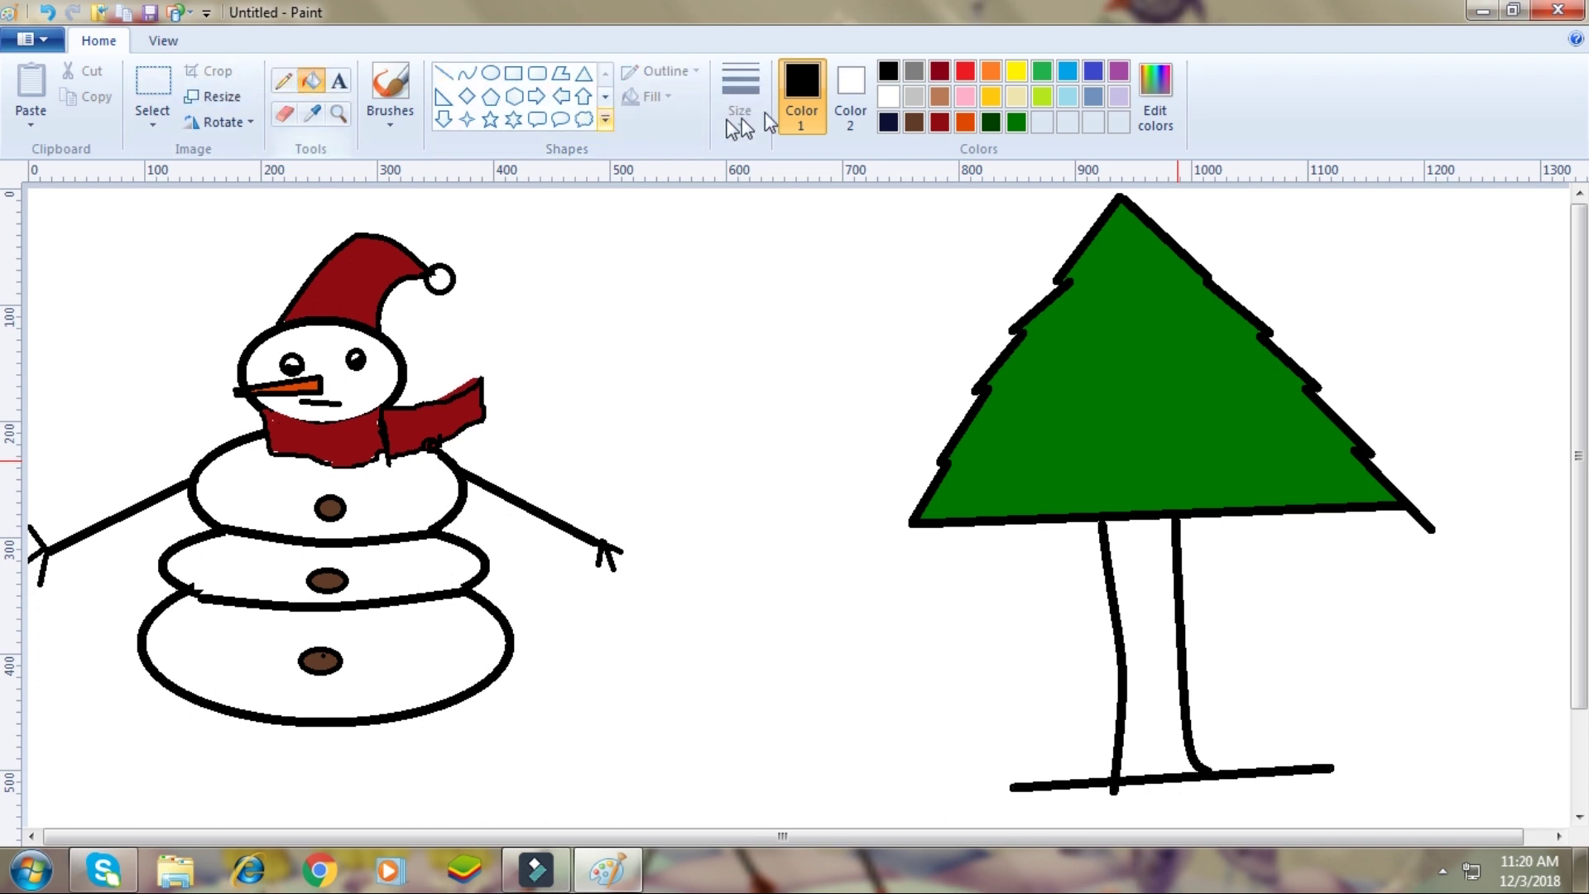
click(919, 121)
click(1156, 549)
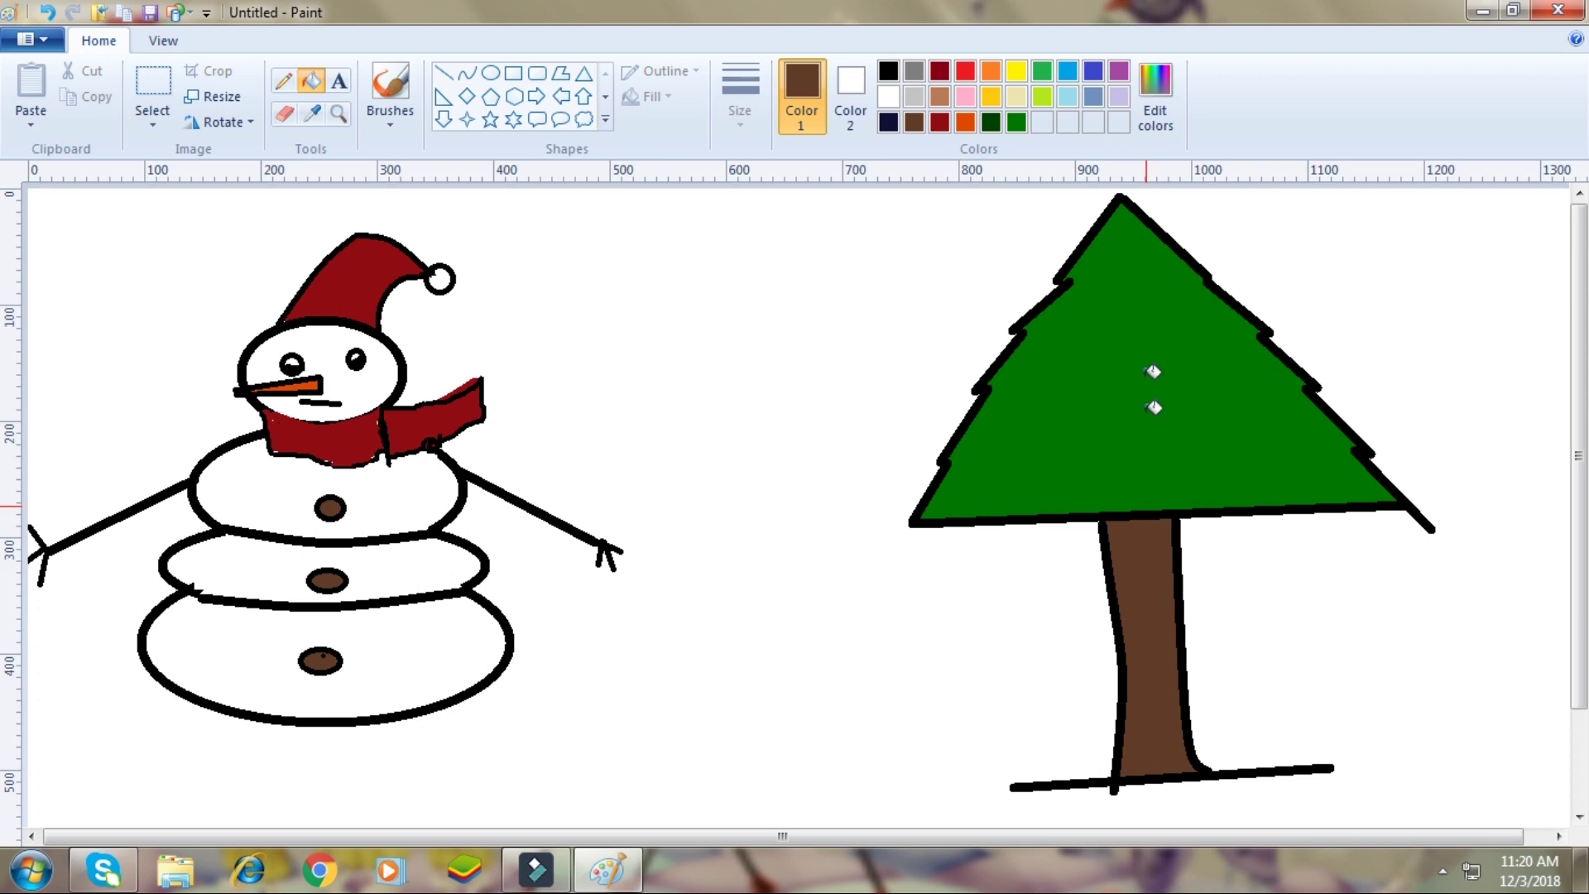
Set both colors to black and draw a downward-bowed curve about 125 px wide between the tree's topmost branch notches.
click(467, 73)
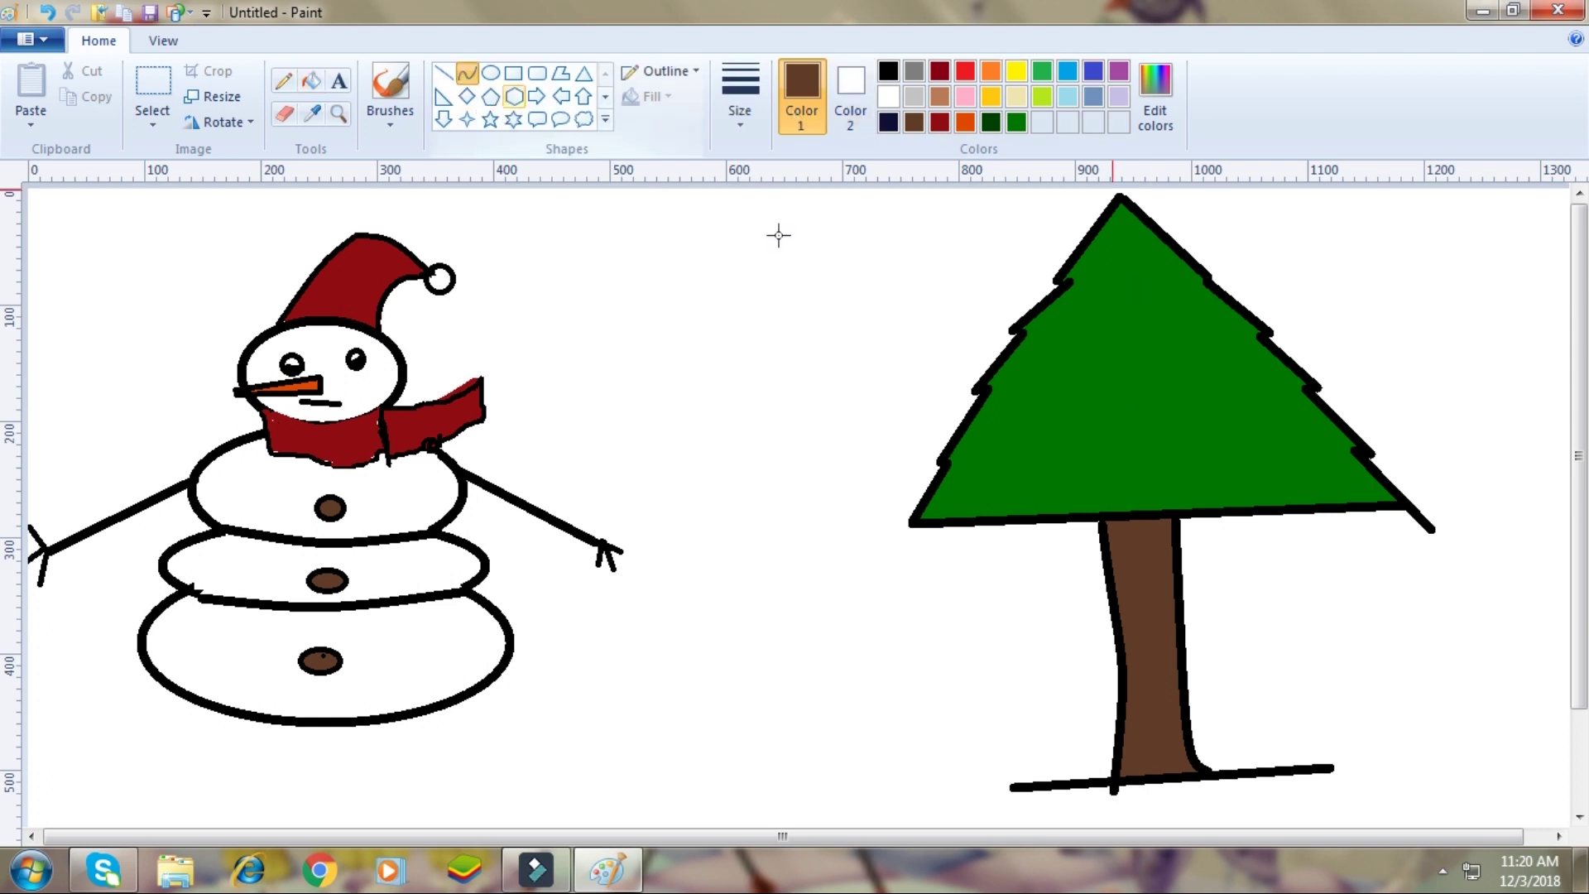
click(850, 95)
click(889, 71)
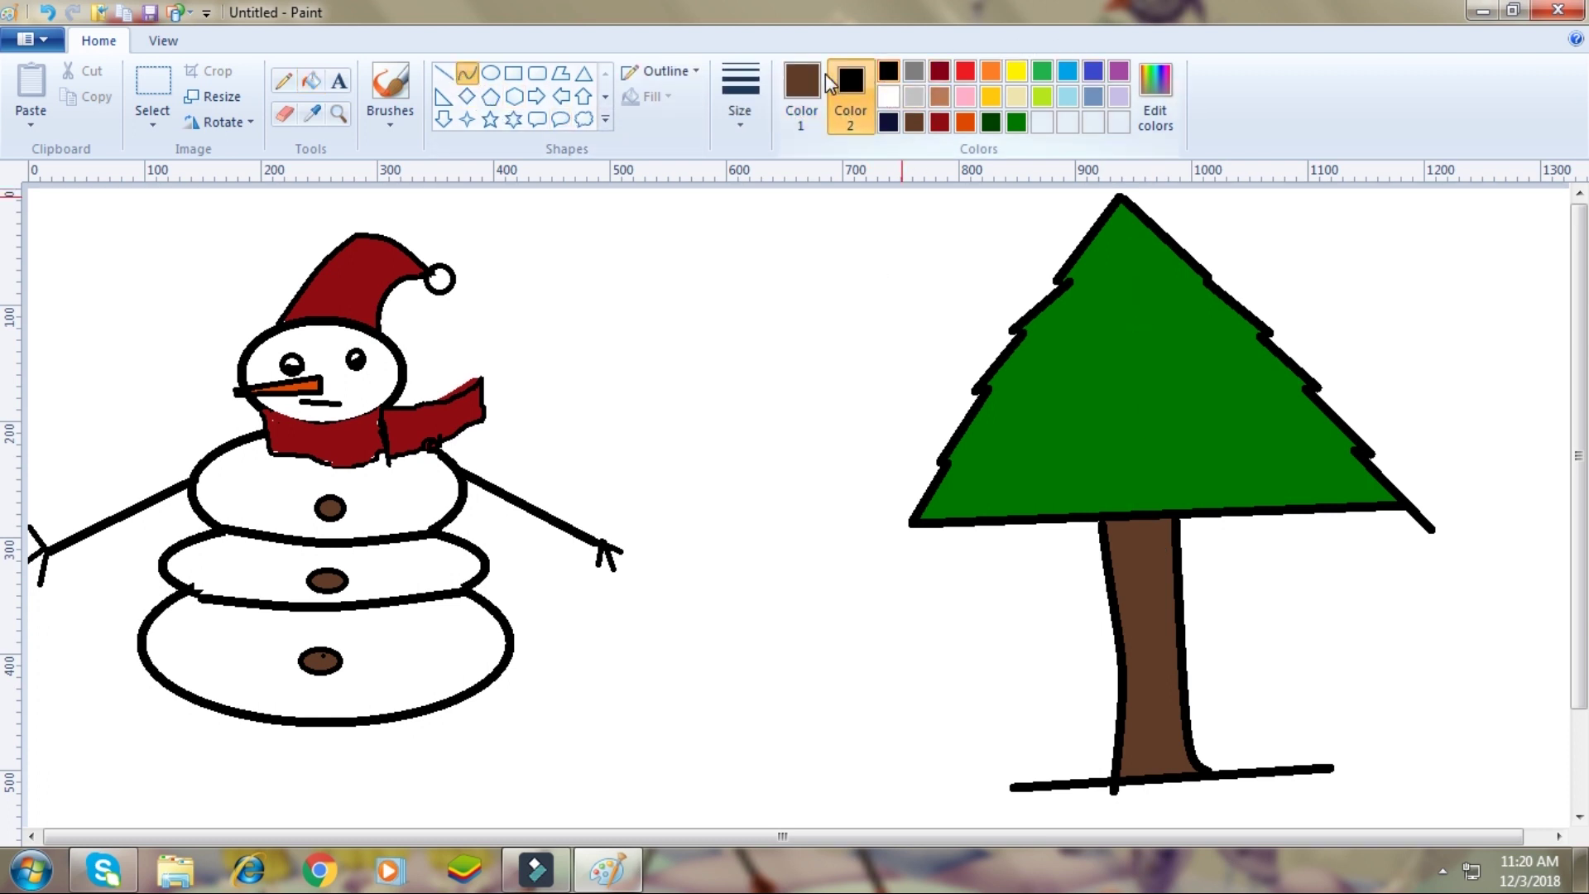
click(801, 91)
click(888, 71)
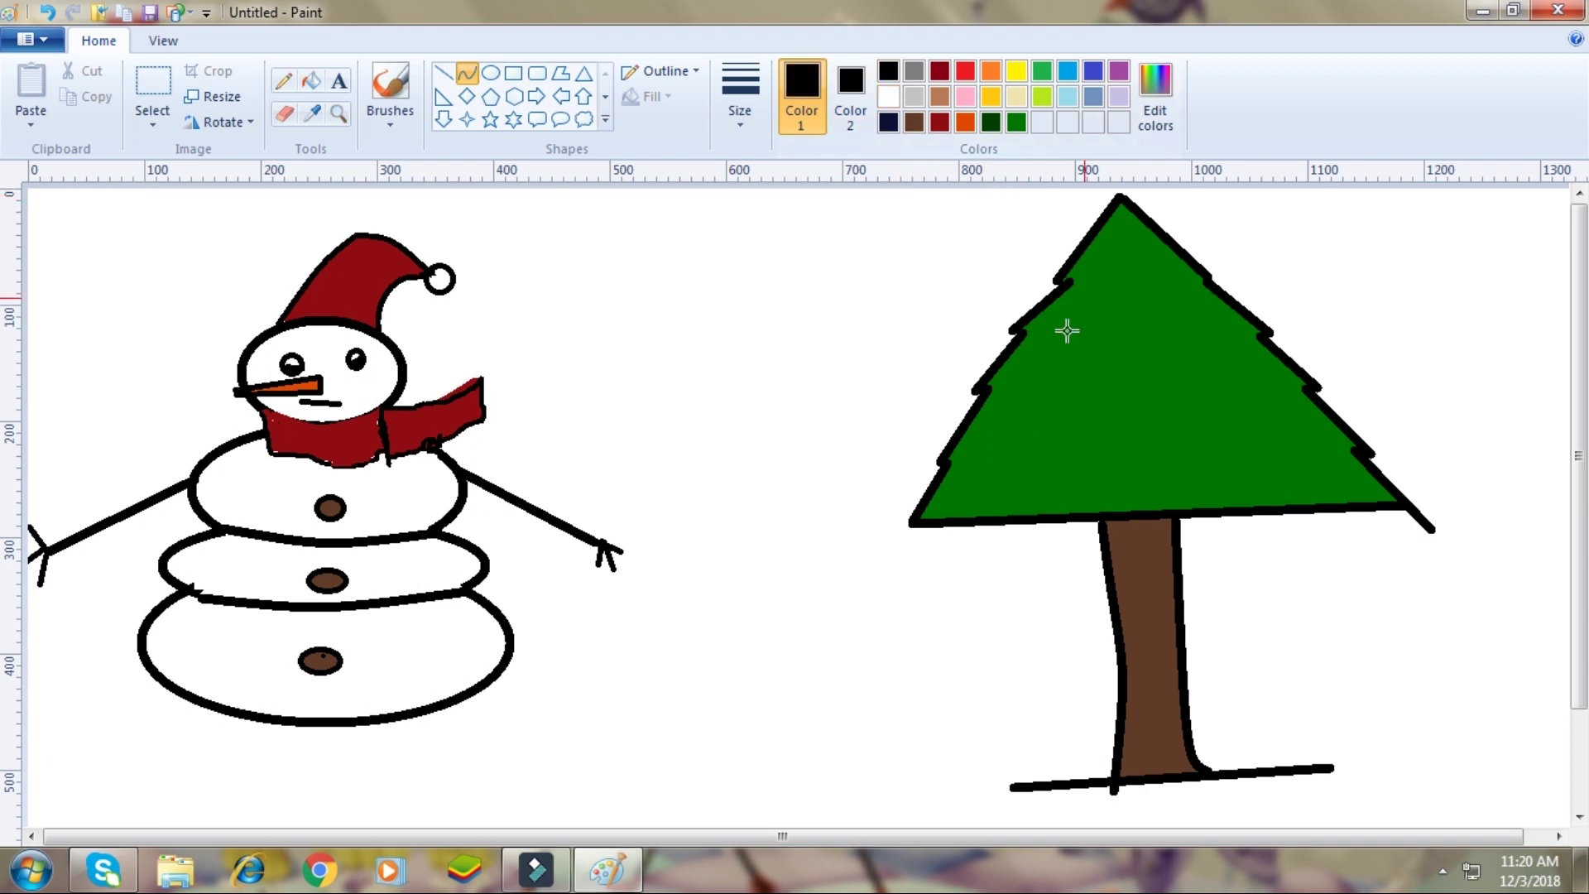
mouse_move(1064, 281)
mouse_down()
mouse_move(1202, 275)
mouse_move(1148, 294)
mouse_up()
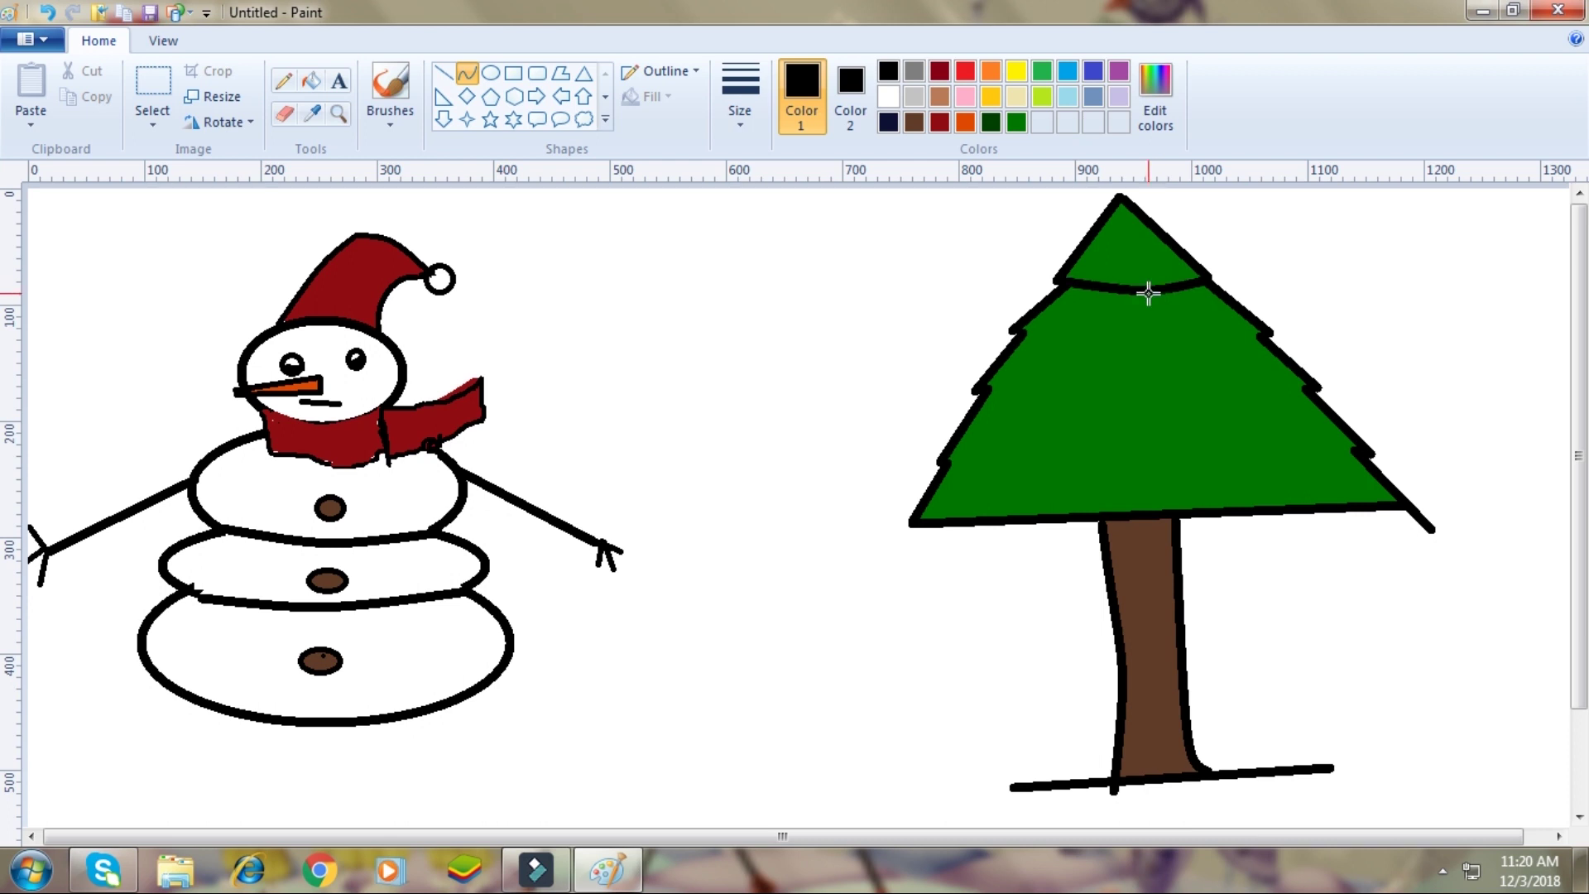
Draw three more downward-bowed black curves between the tree's lower branch notches, about 210, 270 and 370 px wide.
click(463, 80)
drag(1020, 335, 1264, 336)
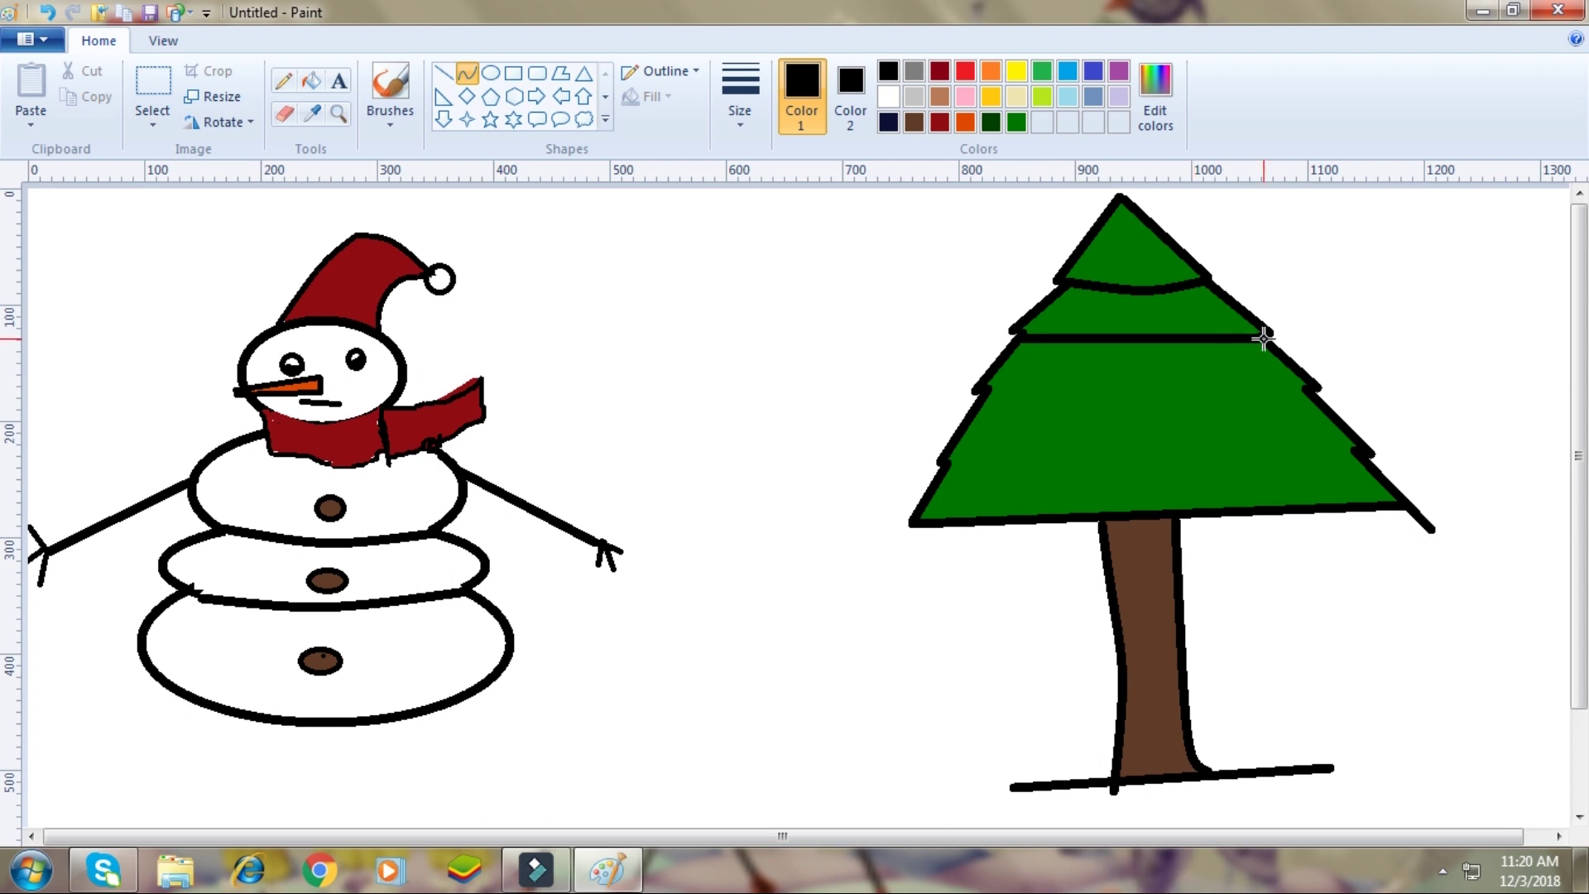
drag(1153, 348, 1151, 357)
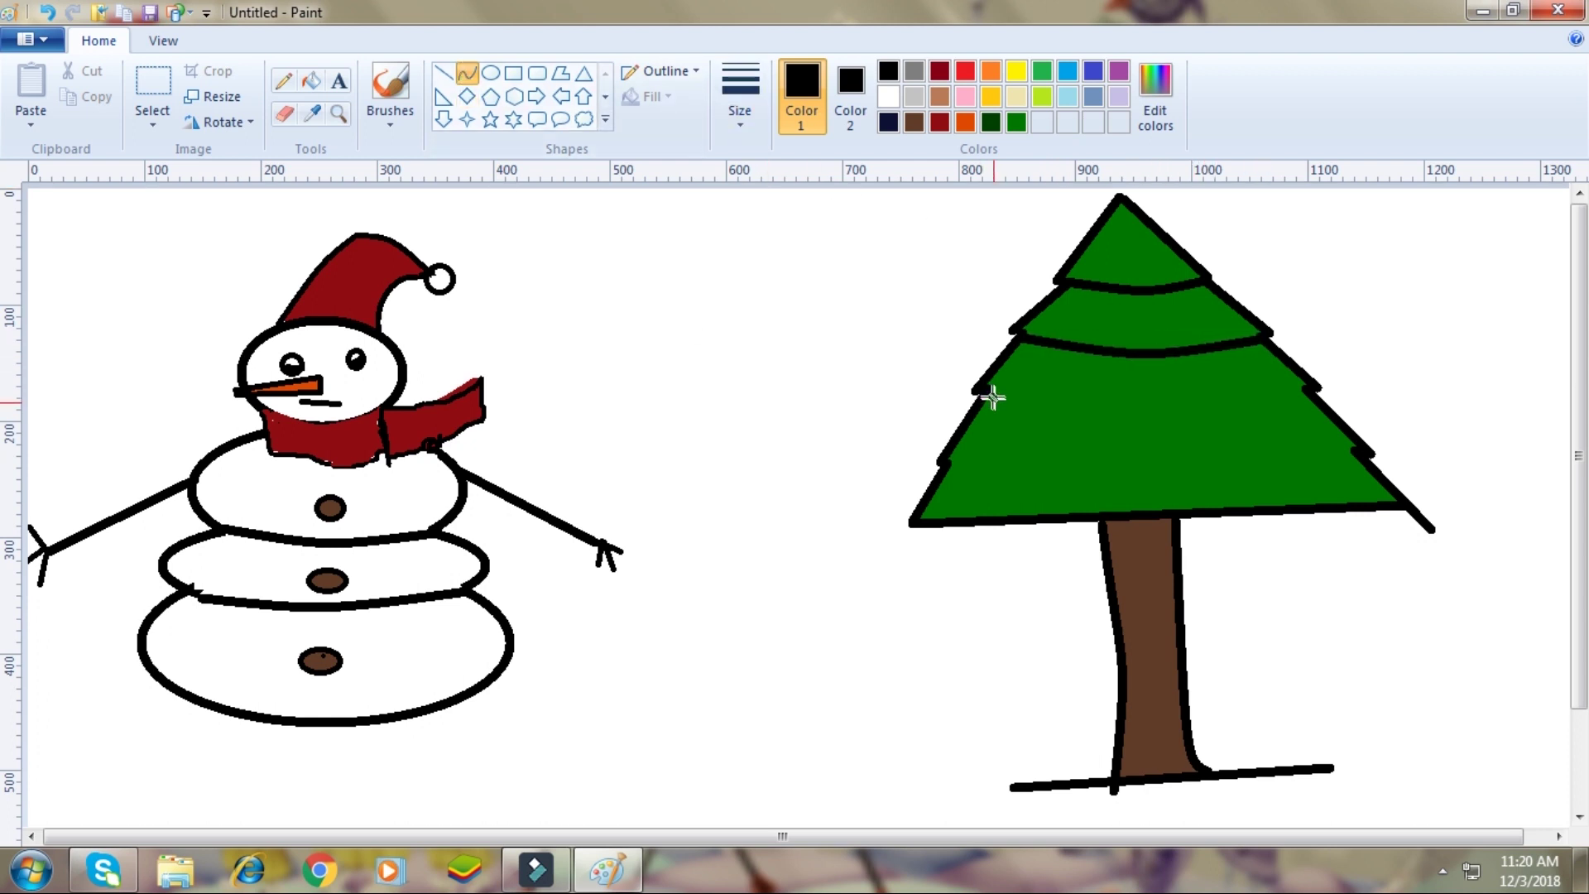
drag(991, 389, 1174, 403)
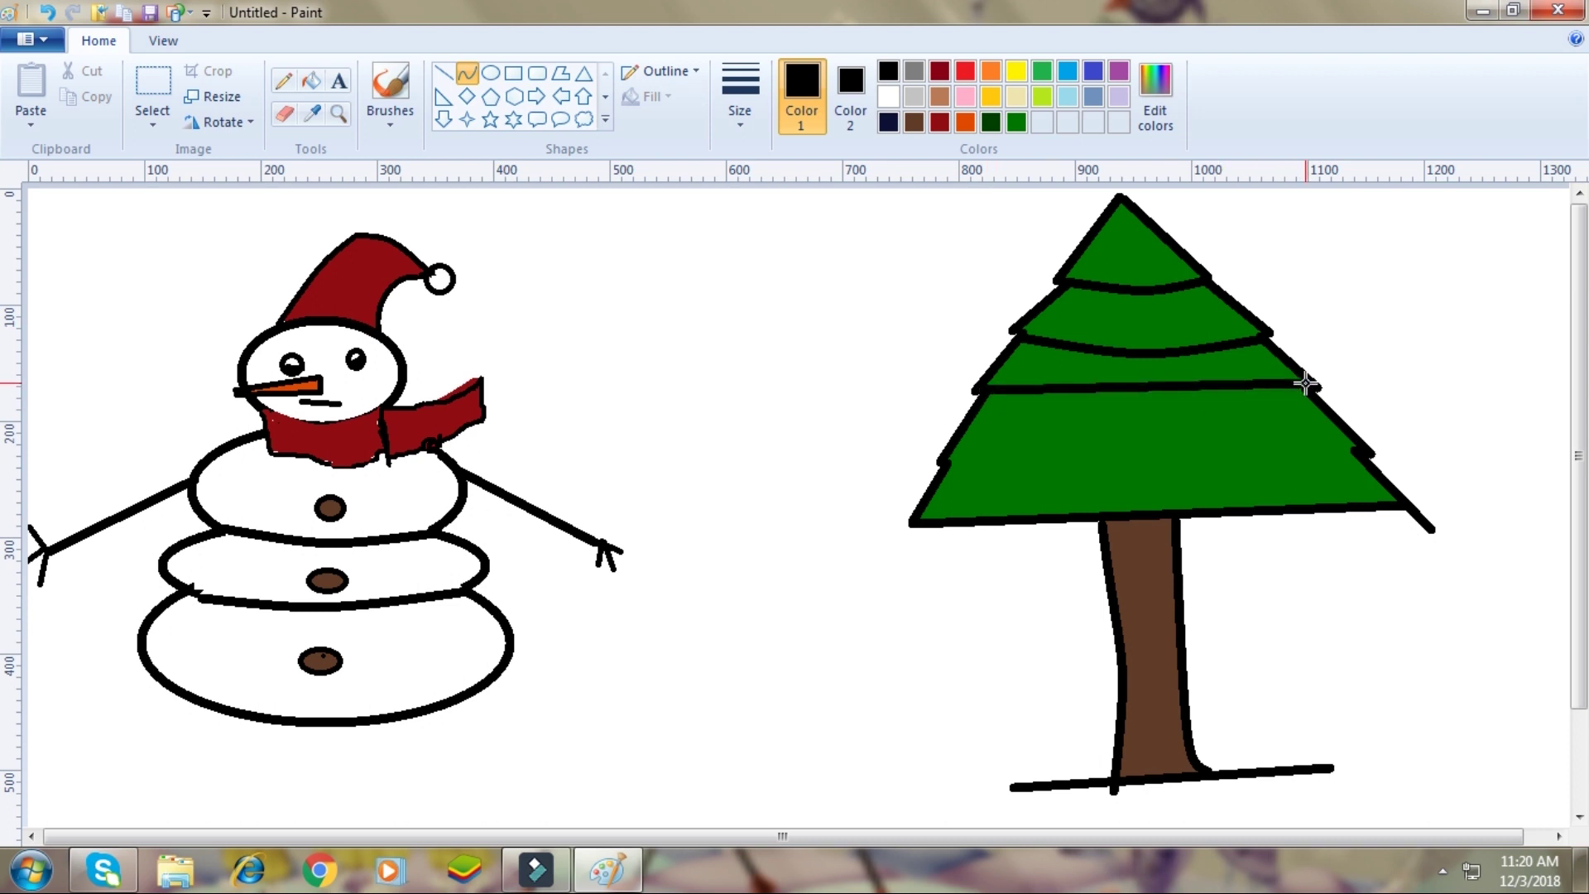
drag(1158, 398, 1157, 408)
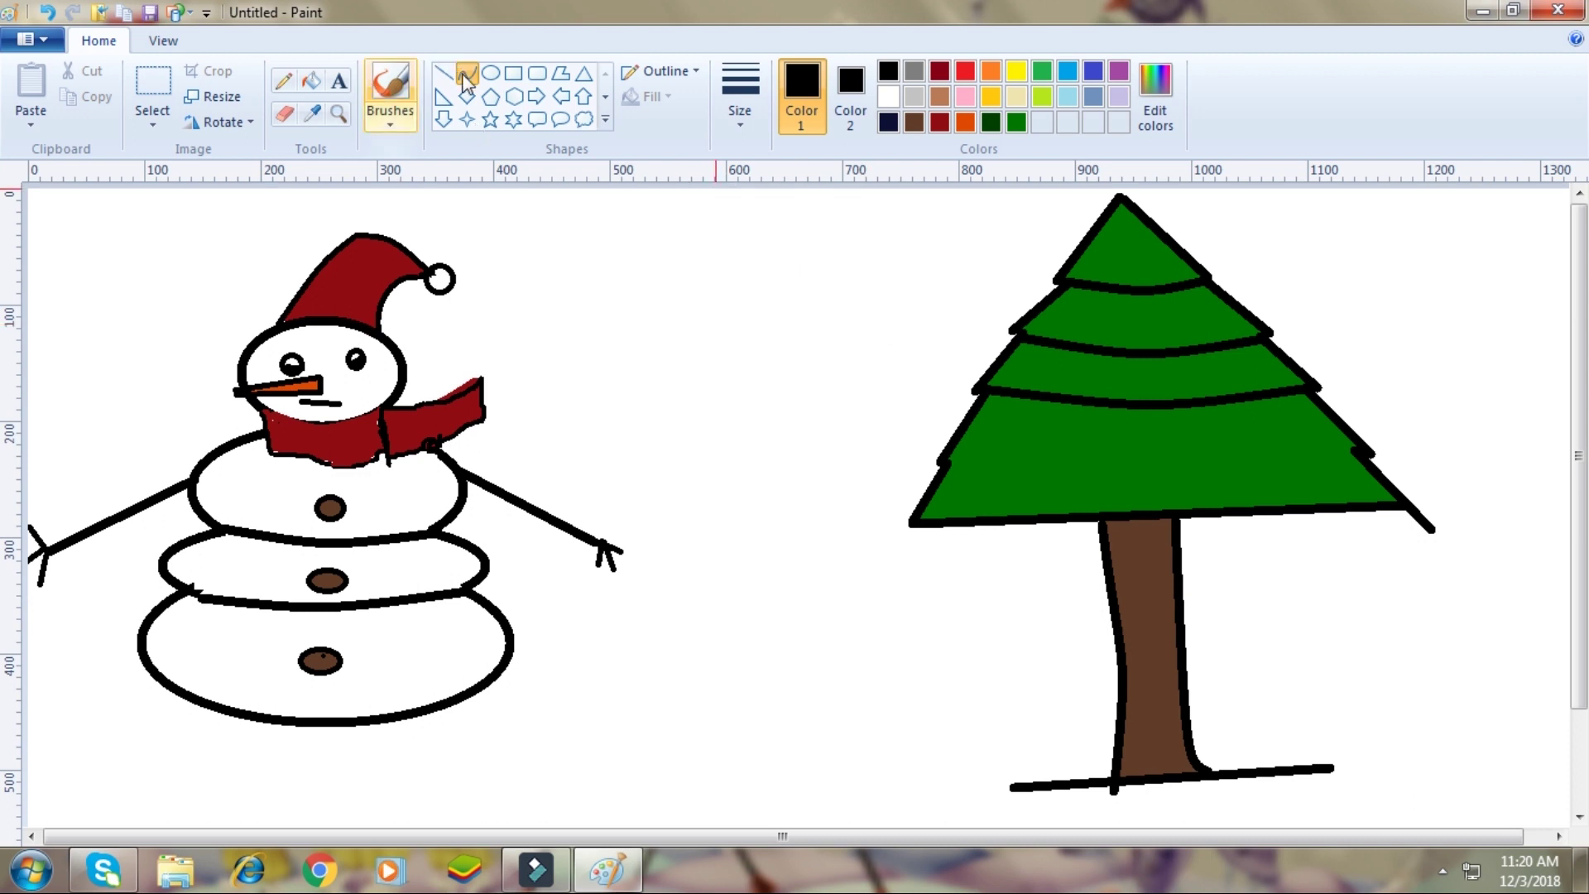
drag(945, 464, 1374, 454)
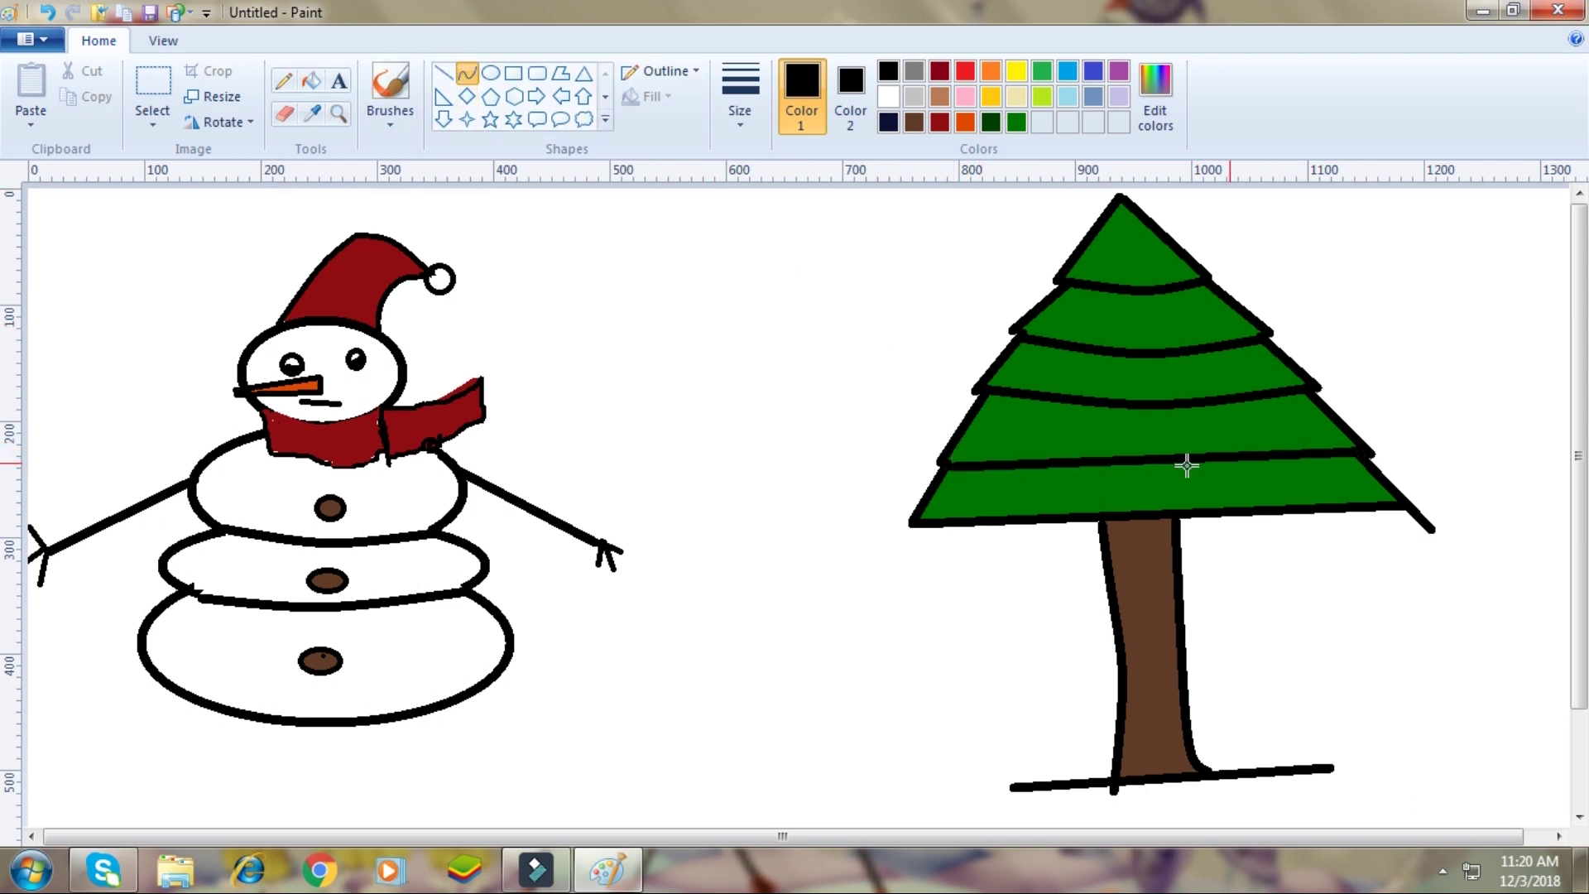
drag(1159, 447, 1160, 474)
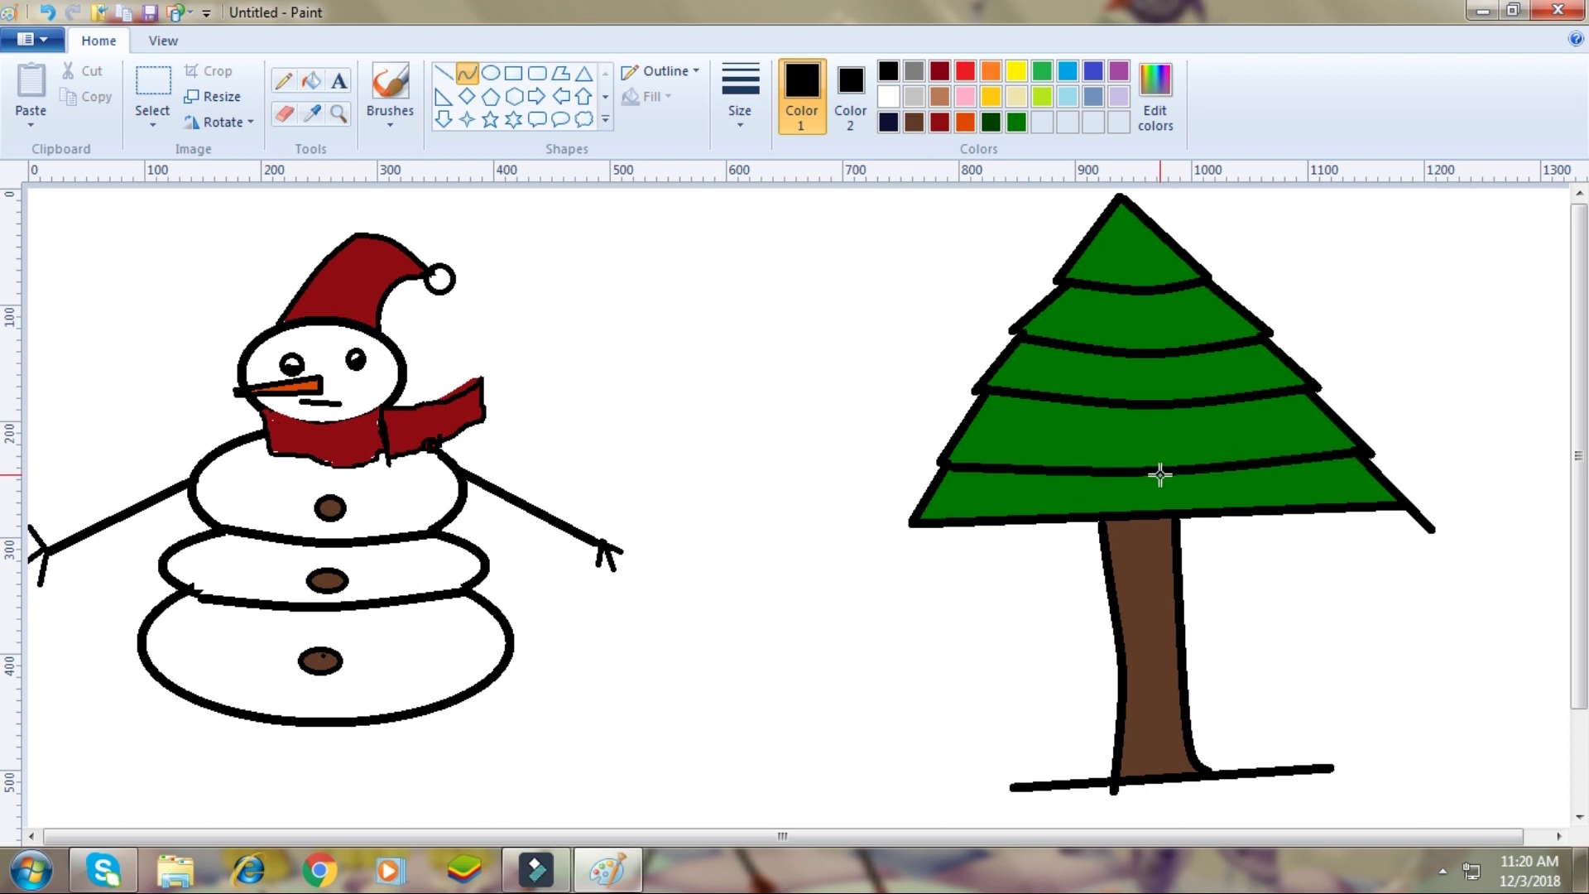
Draw a small yellow oval ornament about 15 px wide at the left end of the tree's topmost curve.
click(491, 74)
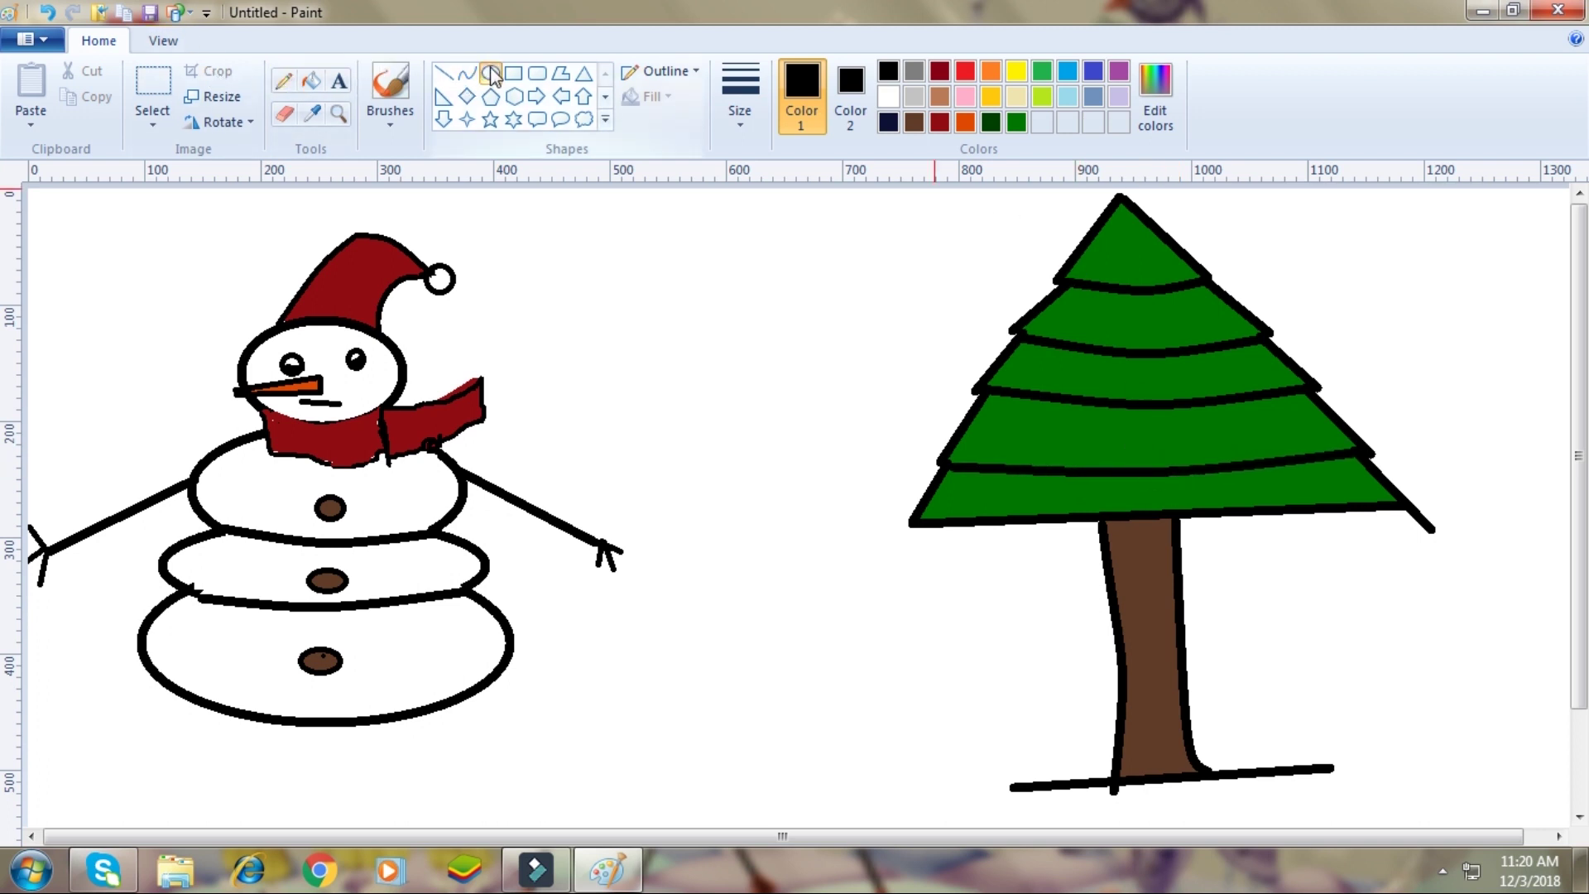
click(1019, 81)
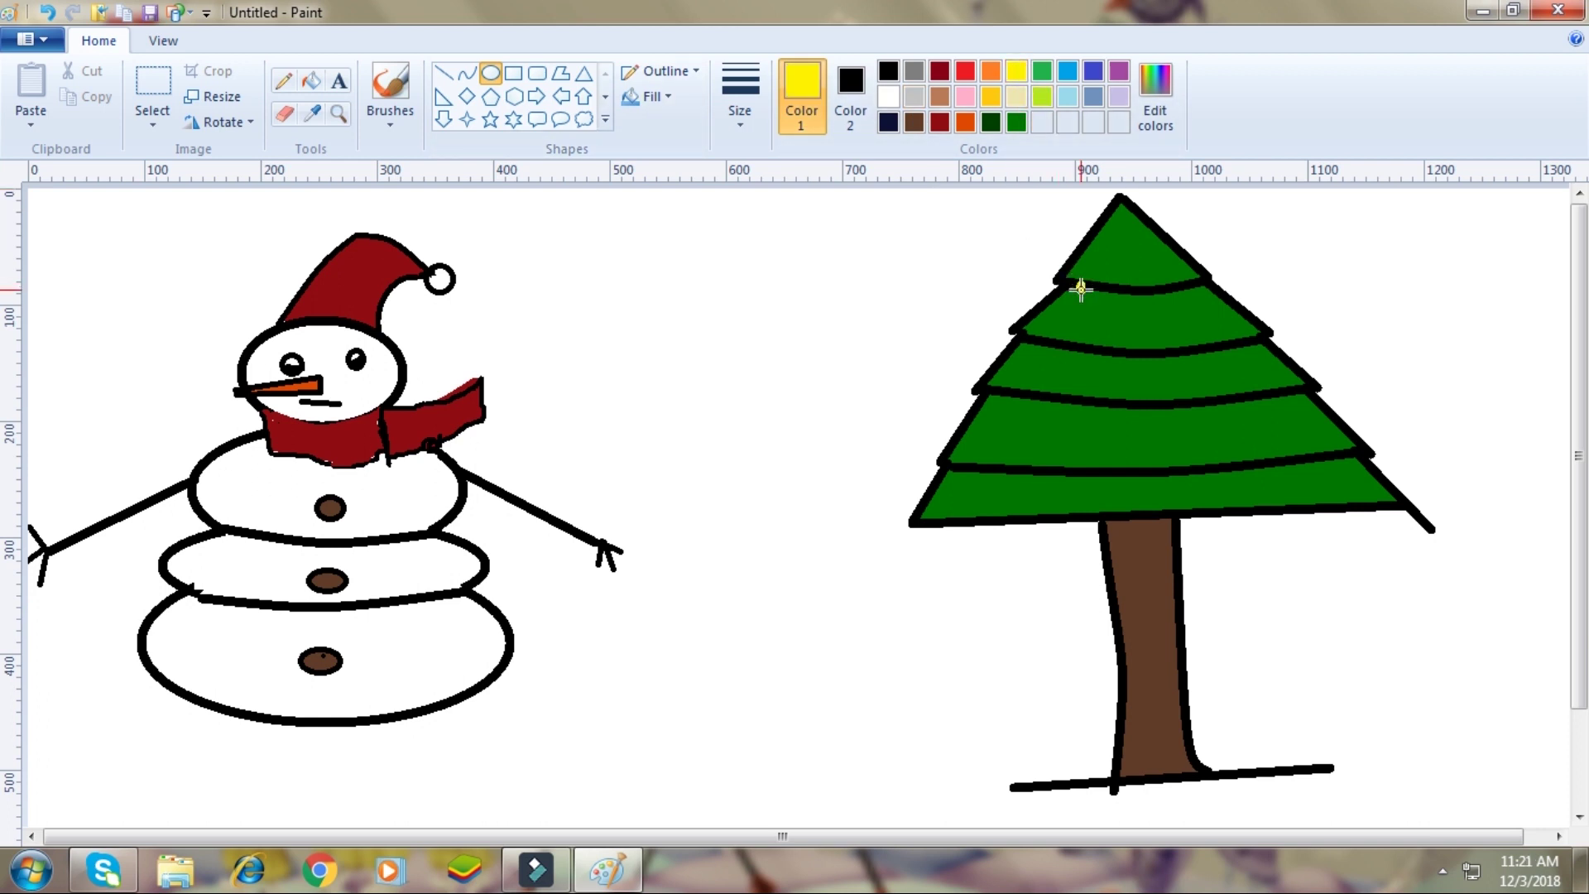
drag(1082, 294, 1074, 300)
click(1036, 102)
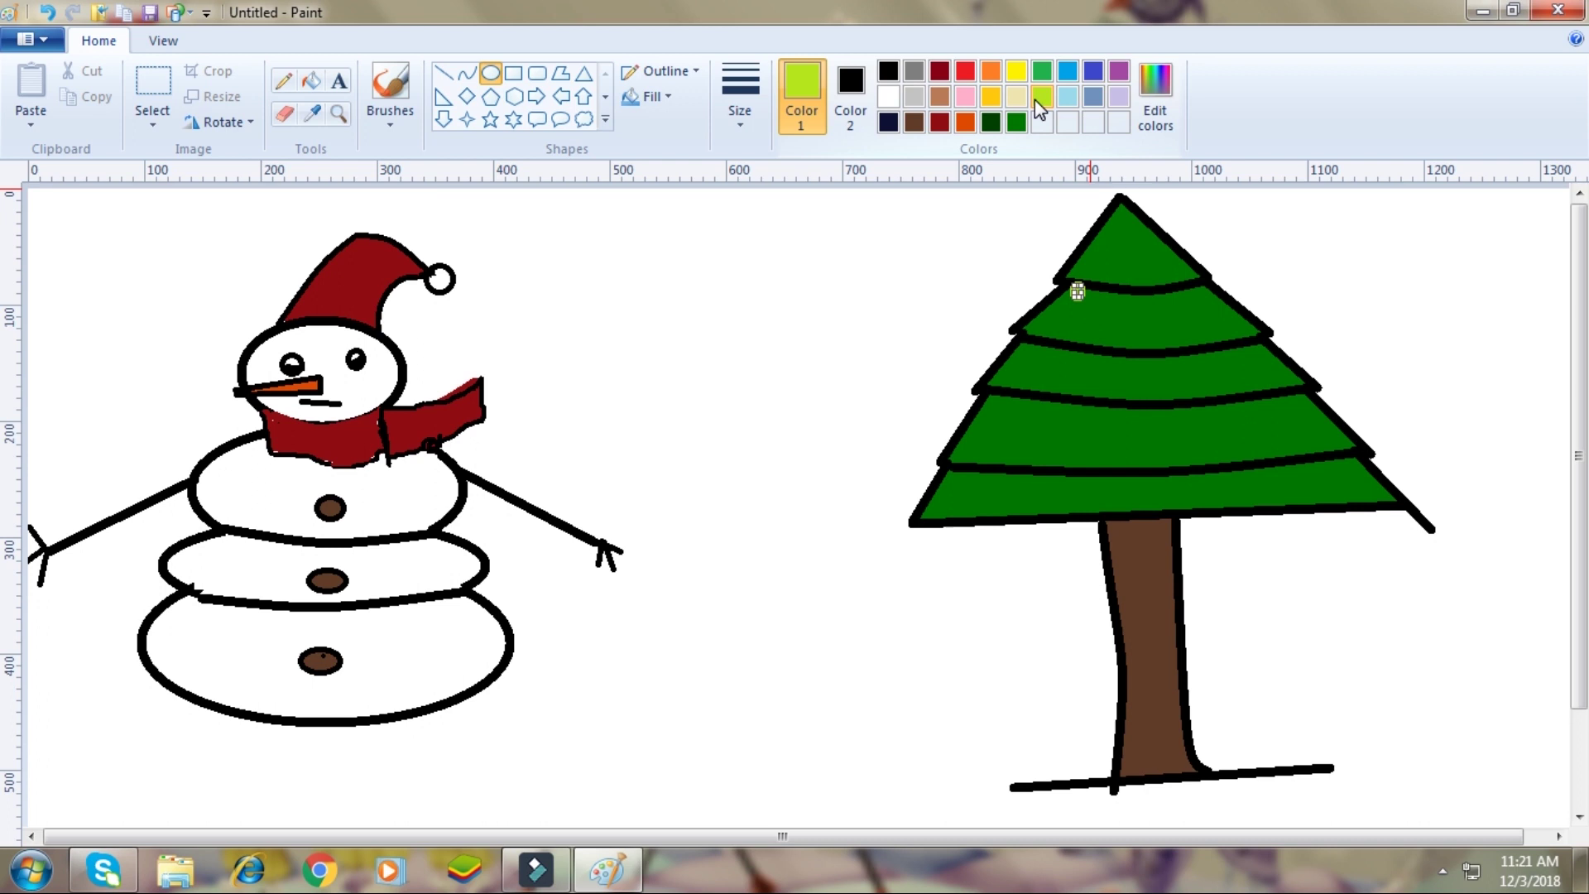
click(1015, 71)
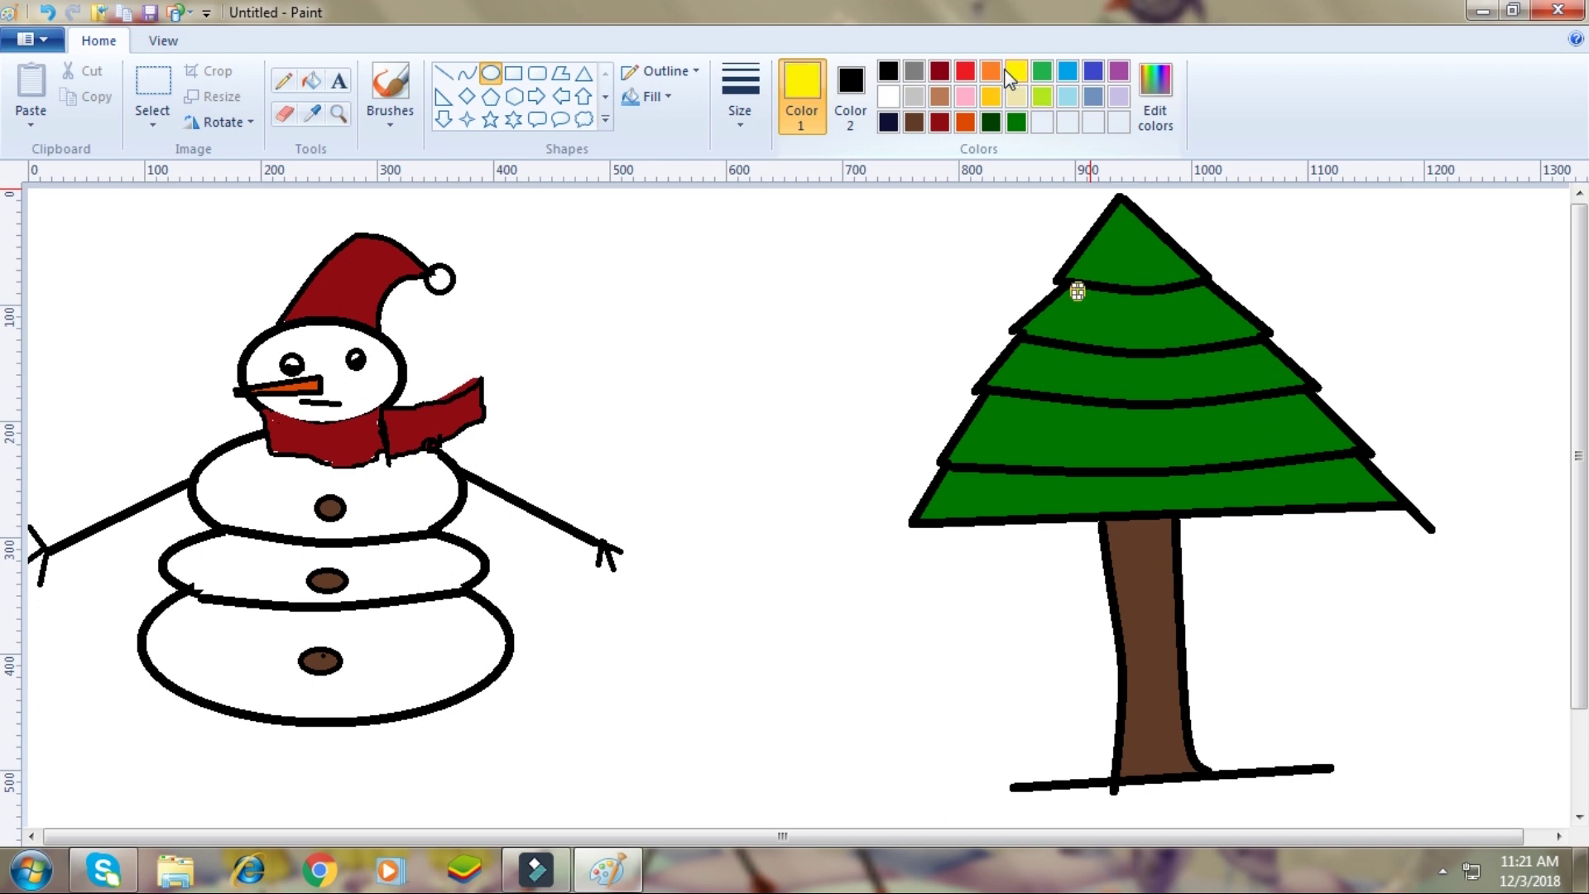
click(492, 79)
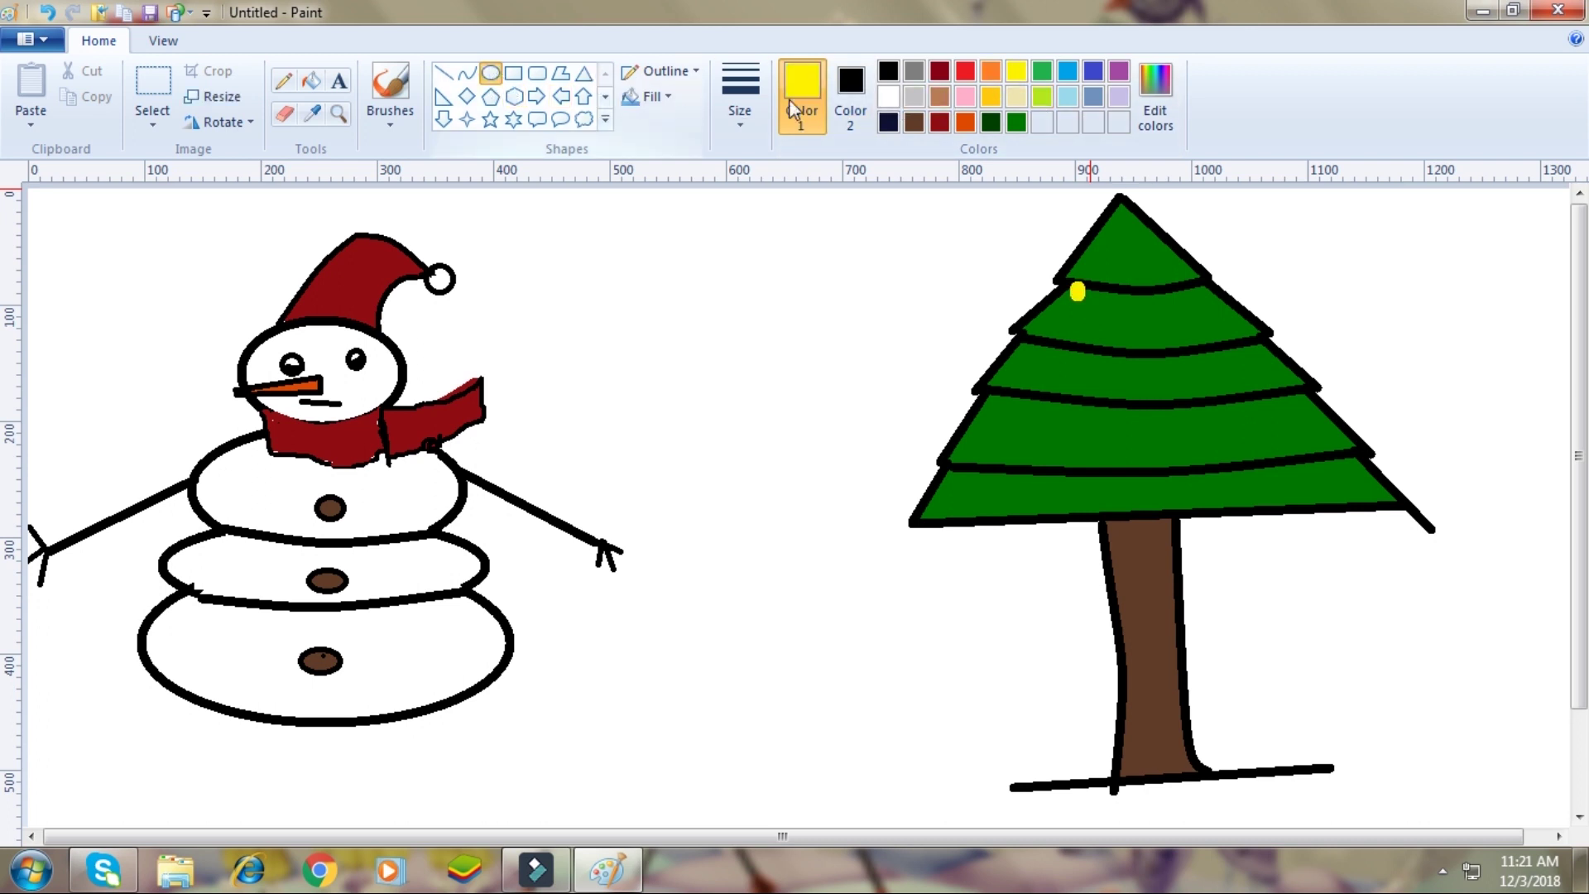
Draw rose, dark orange and lime oval ornaments about 15 to 20 px wide along the tree's topmost curve, following the yellow one.
click(965, 97)
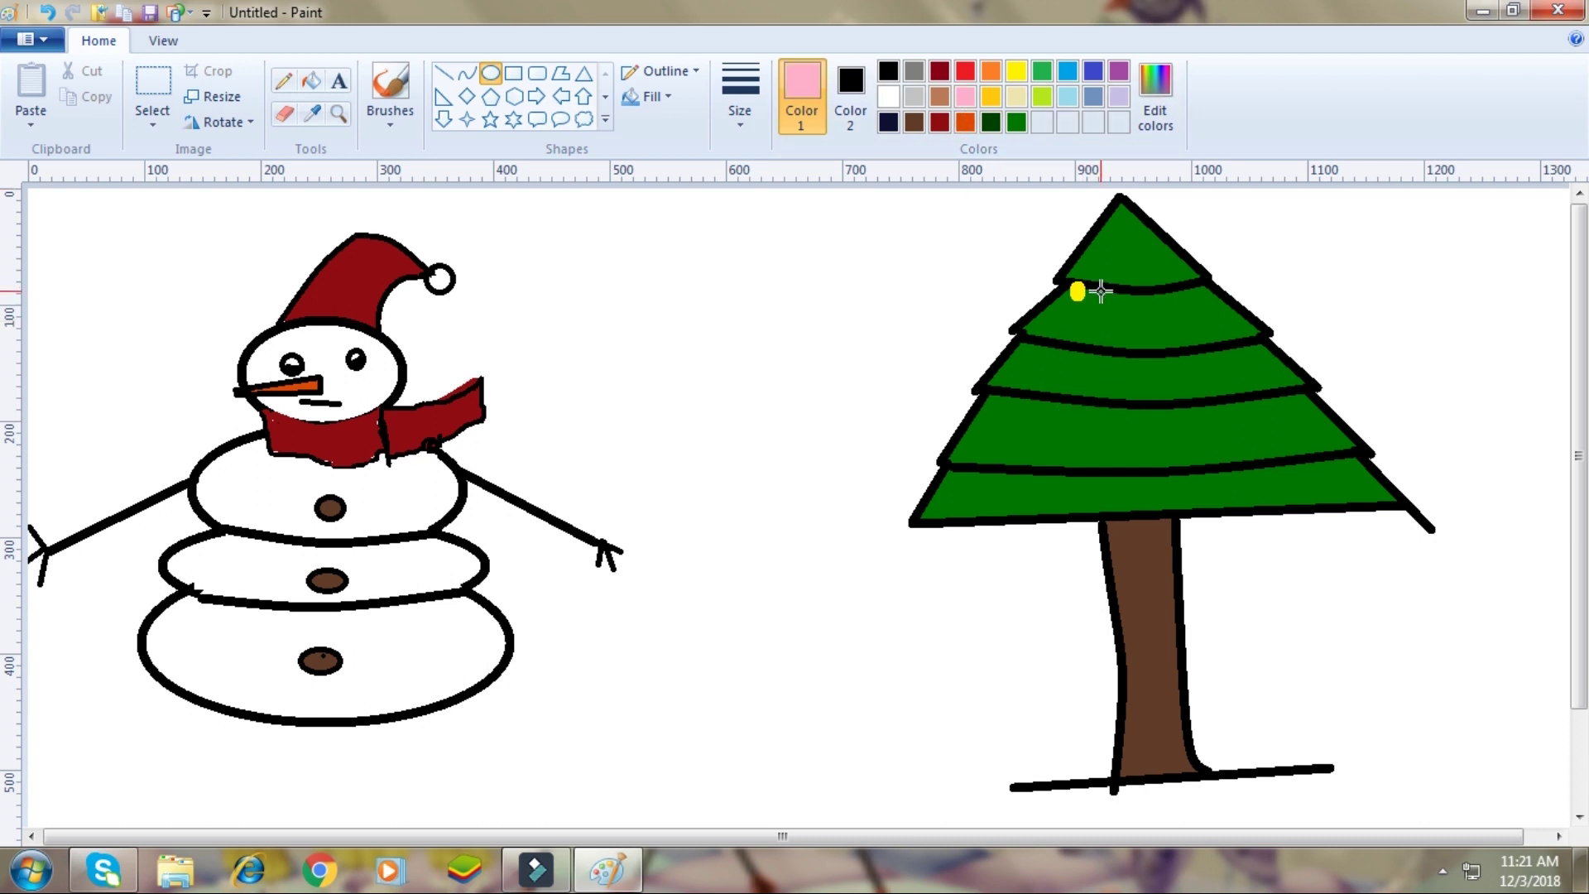
drag(1110, 303, 1110, 304)
click(531, 284)
click(971, 130)
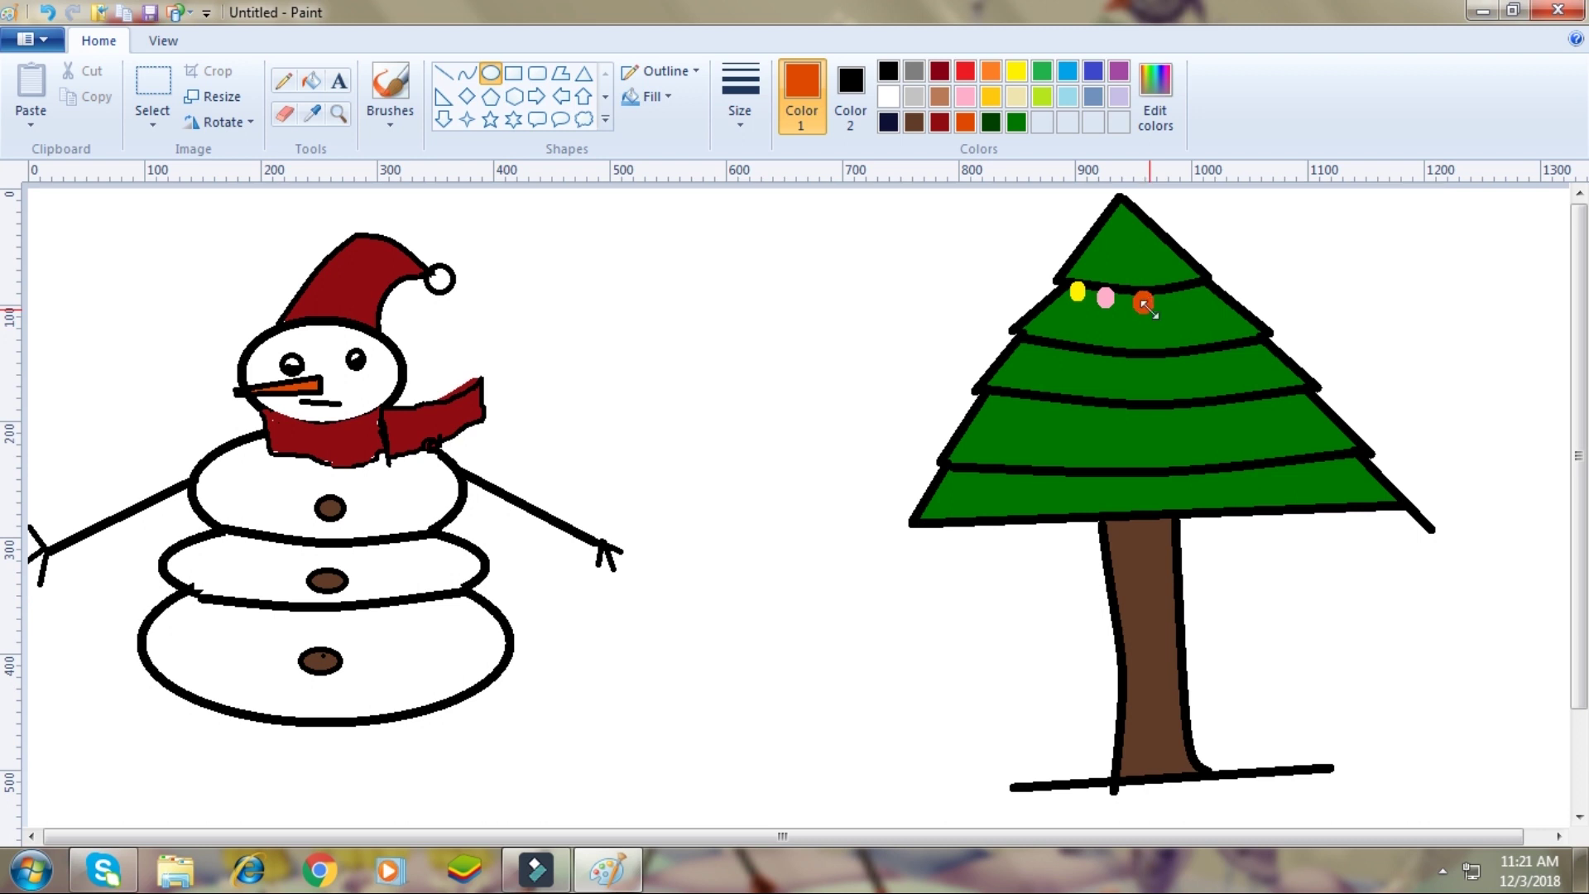
drag(1142, 306, 1152, 314)
click(1042, 97)
drag(1166, 290, 1181, 308)
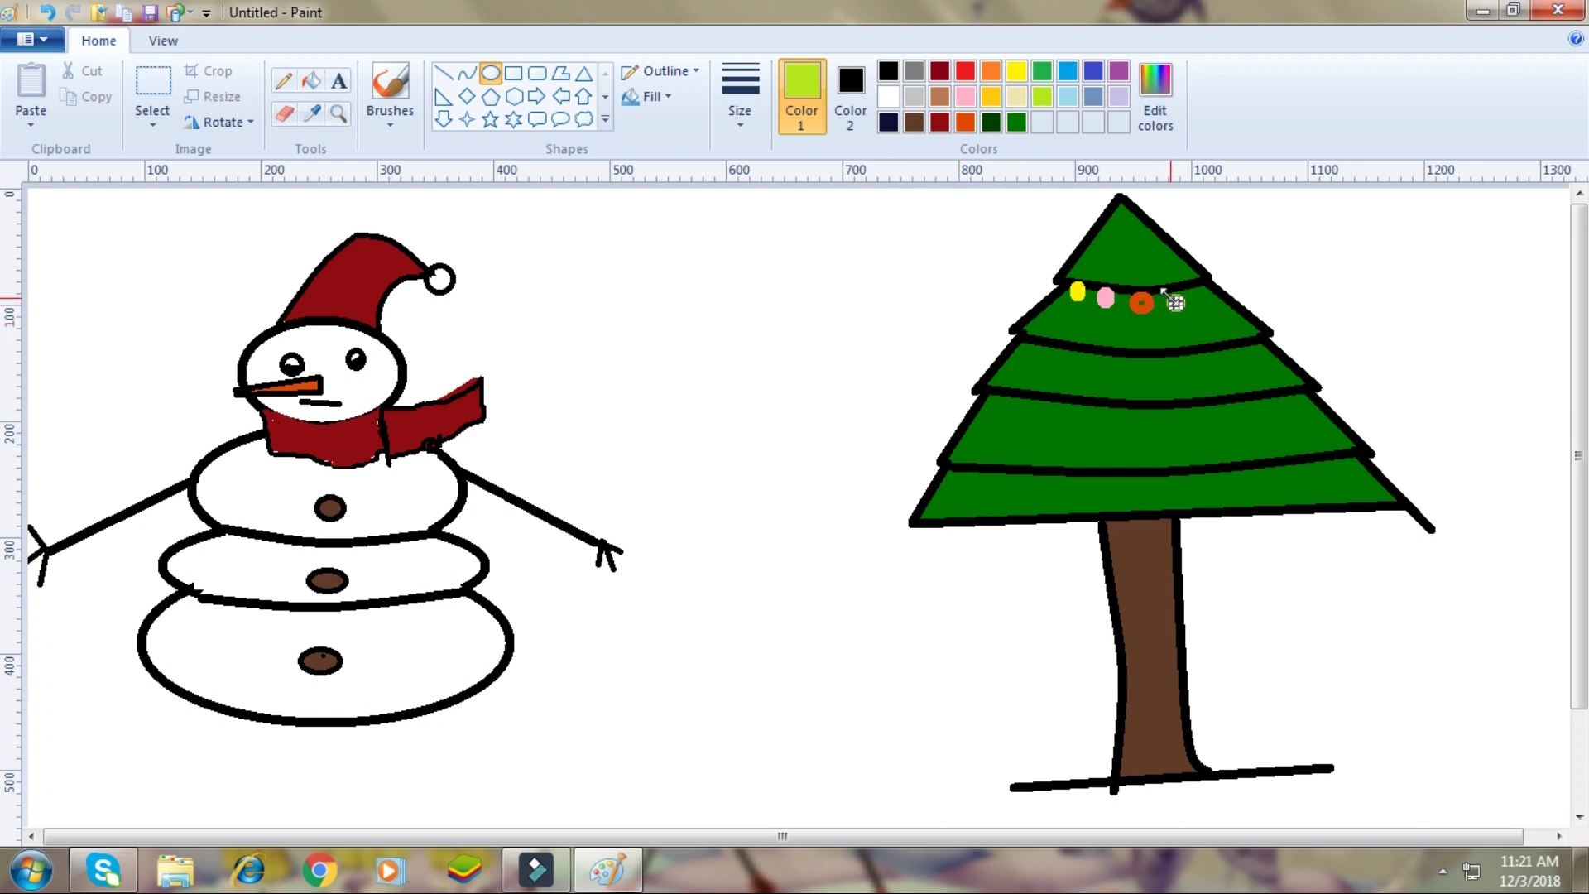
click(969, 344)
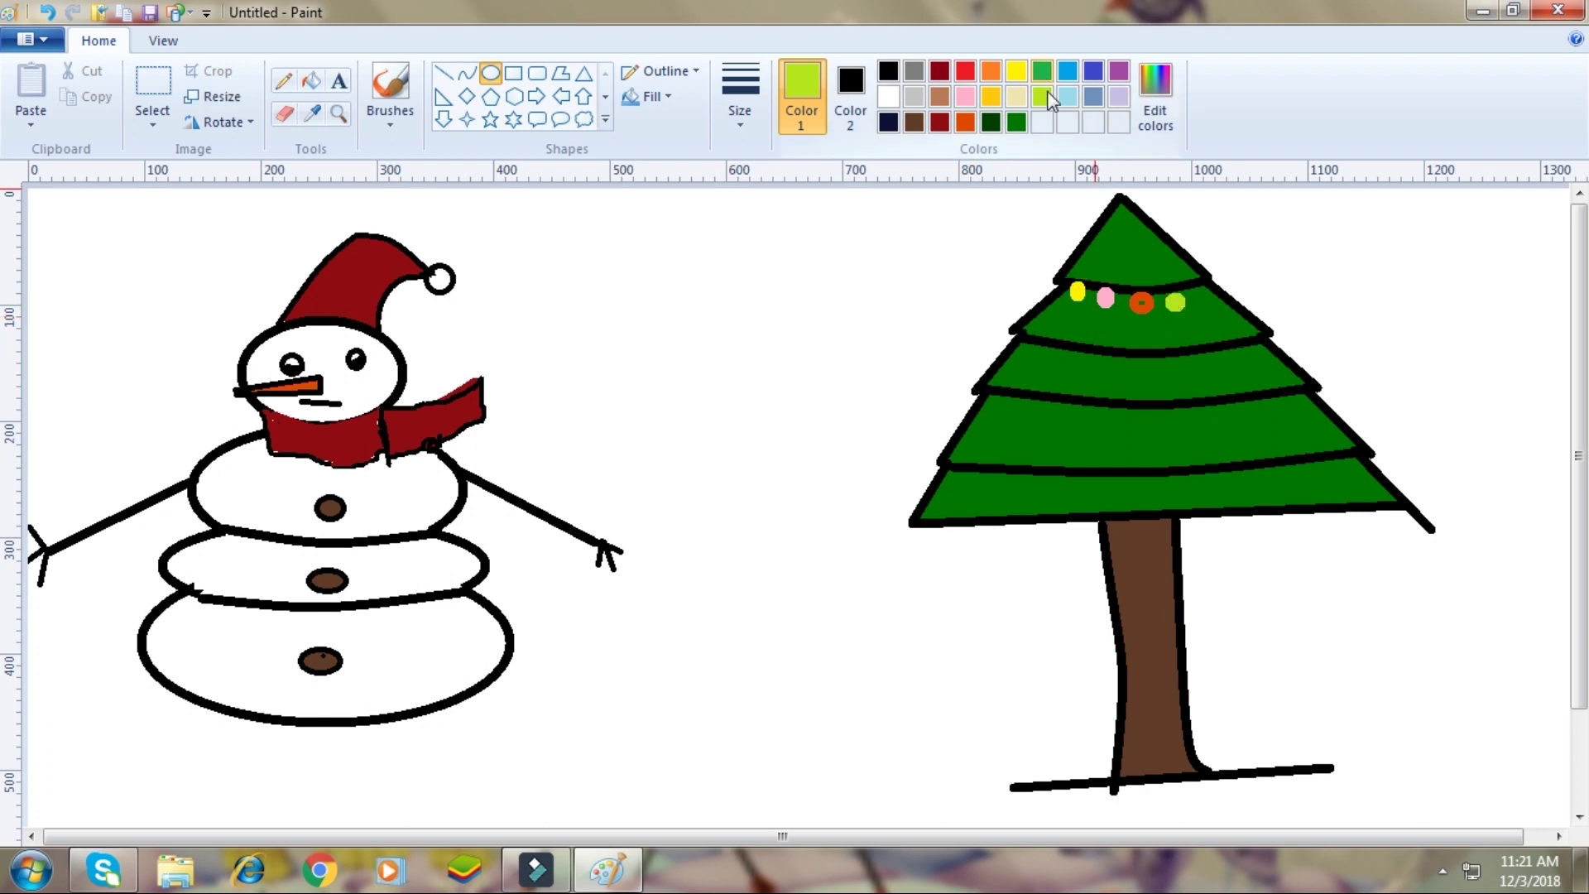
Draw light turquoise, blue-gray and purple oval ornaments about 15 to 20 px wide from the left end of the tree's second curve.
click(1069, 101)
drag(1039, 346, 1048, 356)
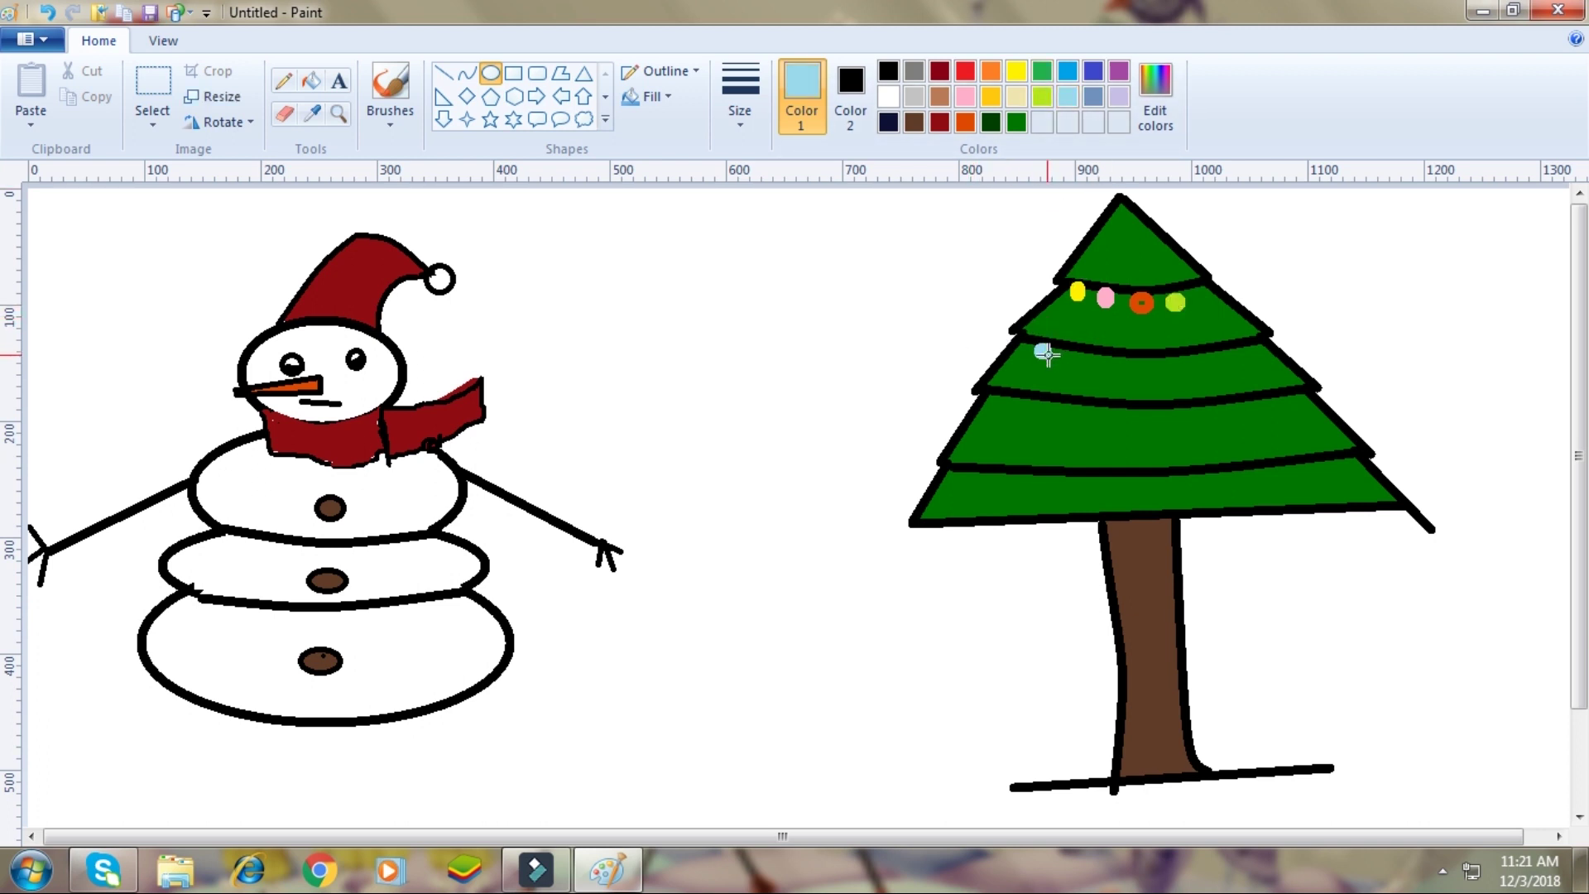
click(866, 359)
click(1096, 100)
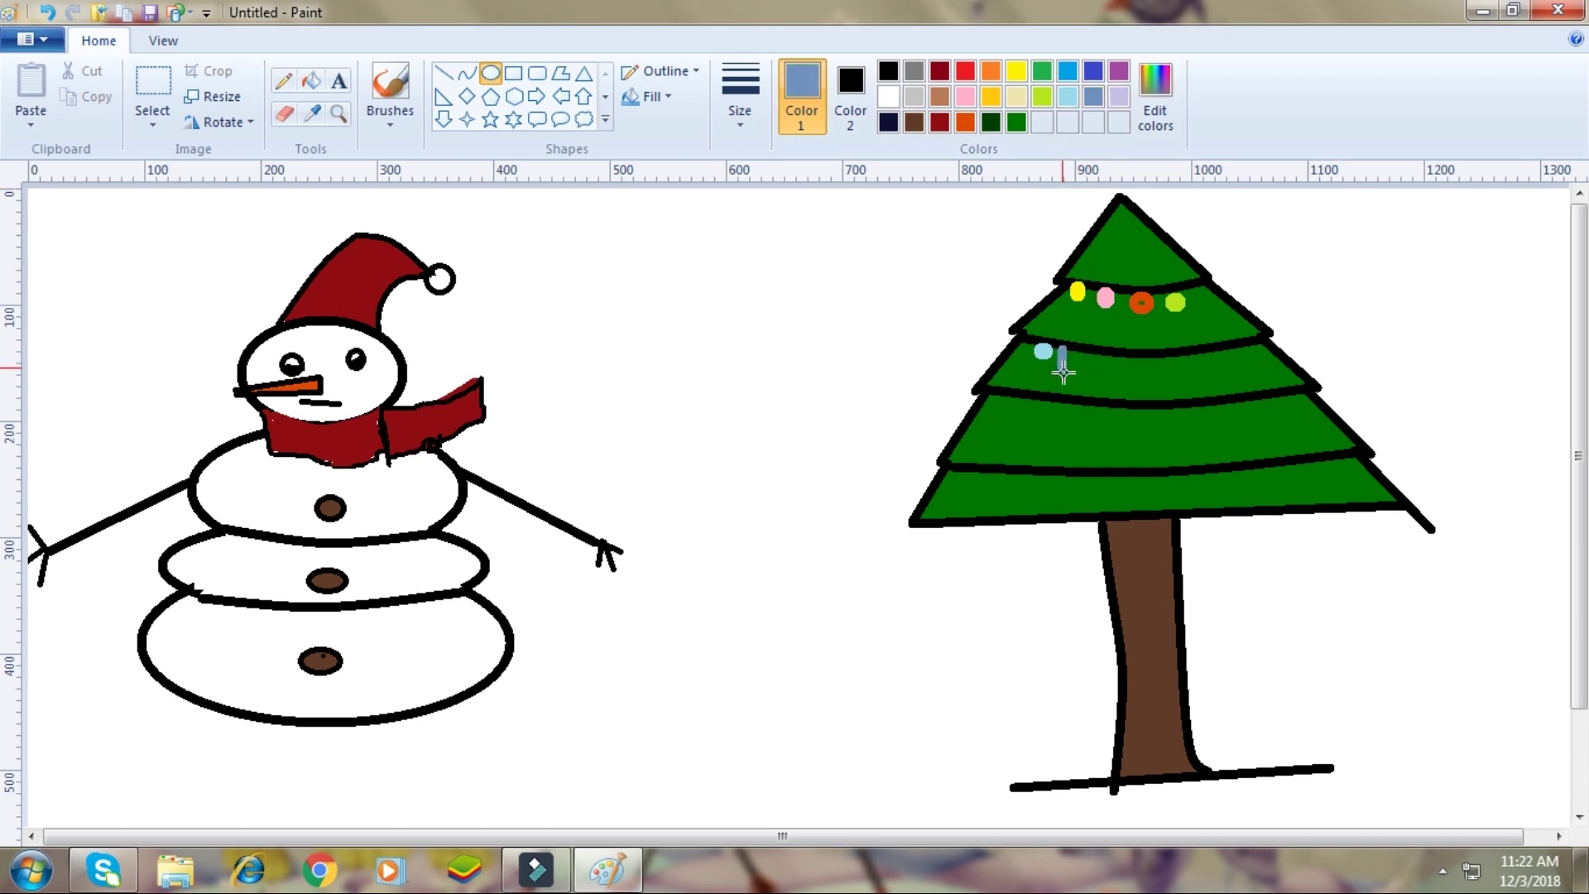
drag(1070, 365, 1077, 368)
click(852, 376)
click(1118, 73)
drag(1097, 362, 1107, 368)
click(908, 344)
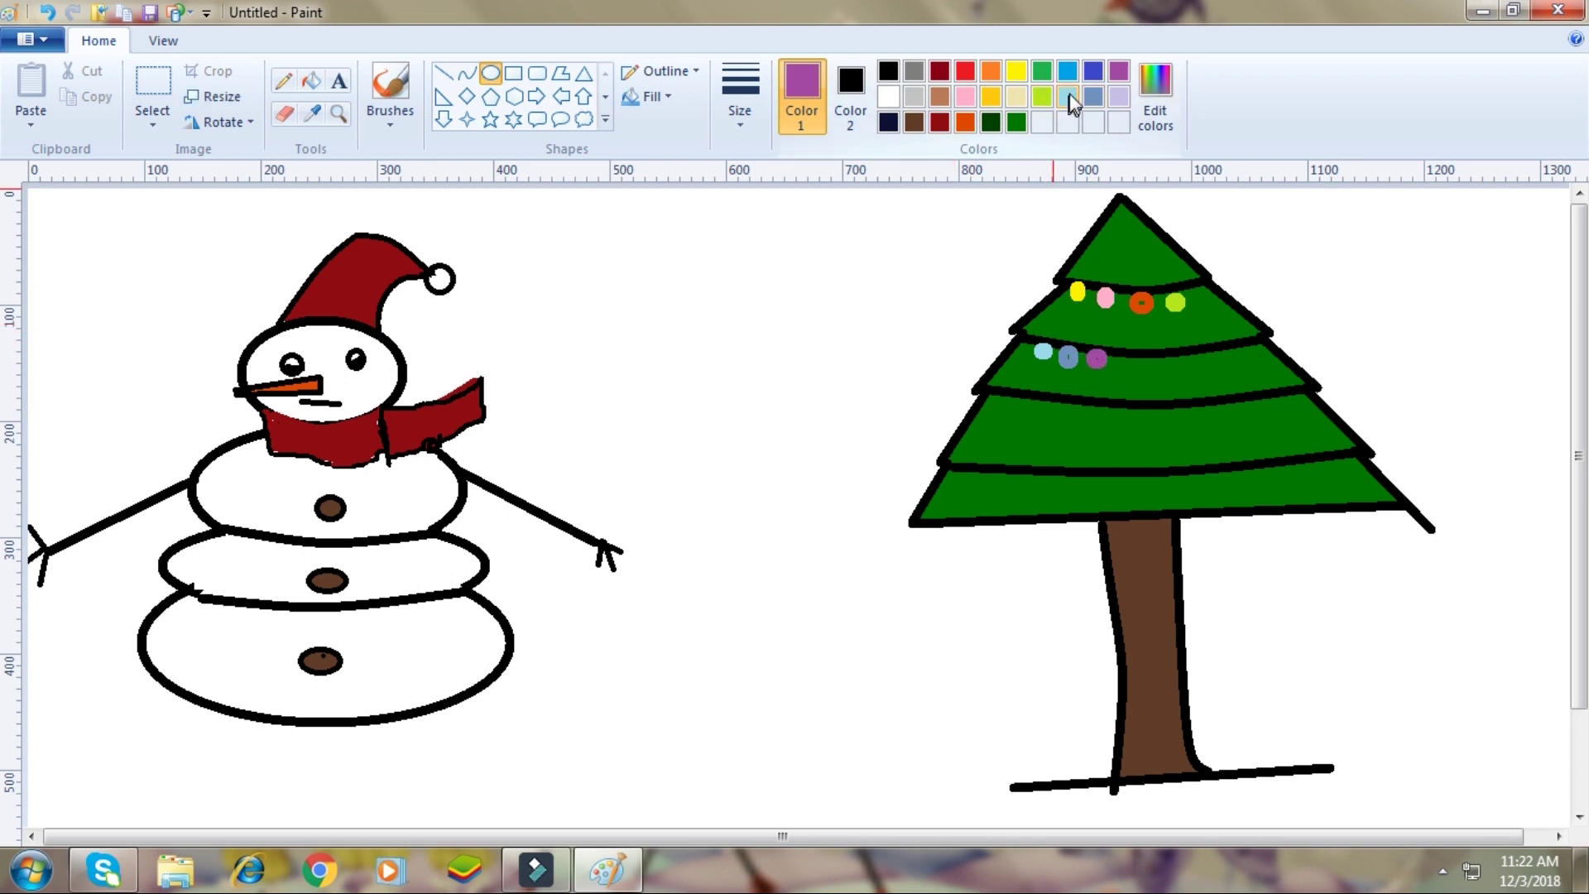
Add a turquoise and a gold oval ornament about 20 px wide after the purple one on the second curve.
click(1069, 72)
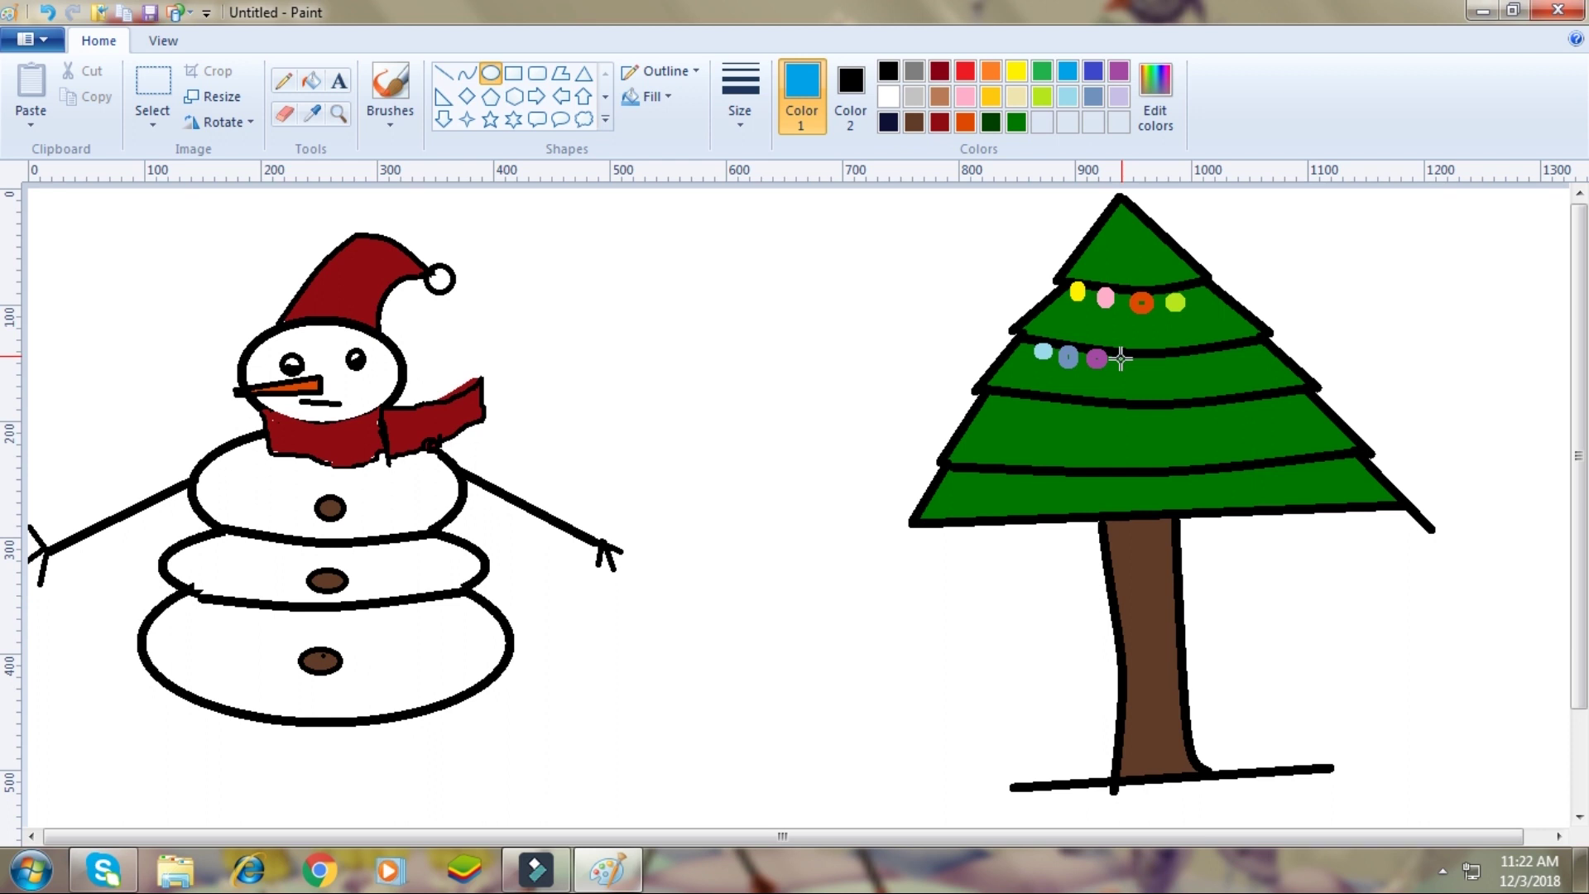
drag(1122, 373, 1140, 374)
click(876, 373)
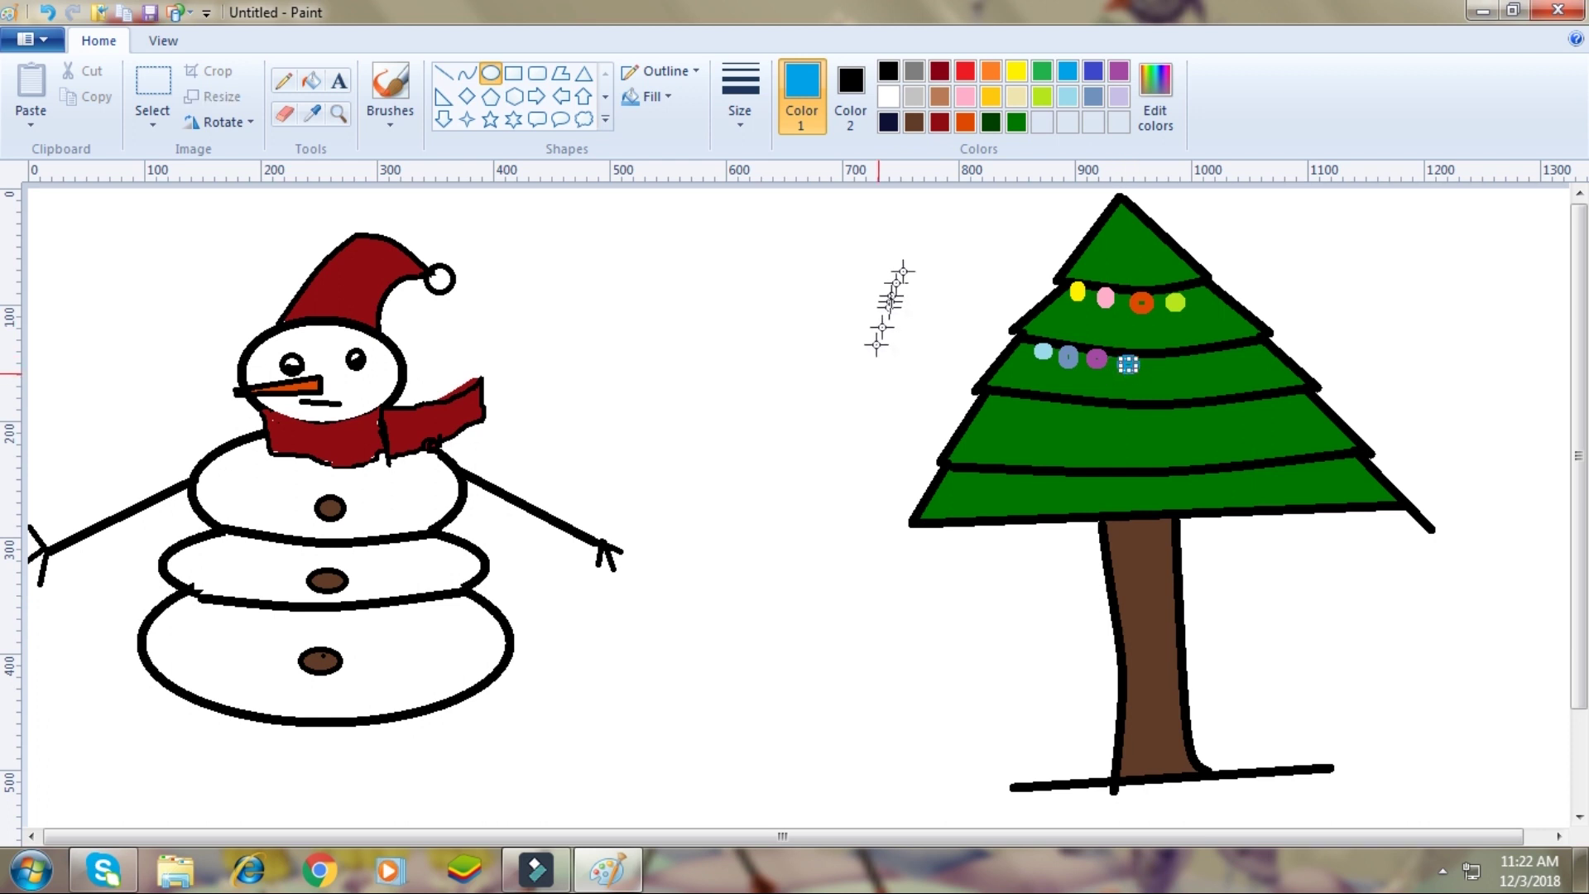
click(990, 96)
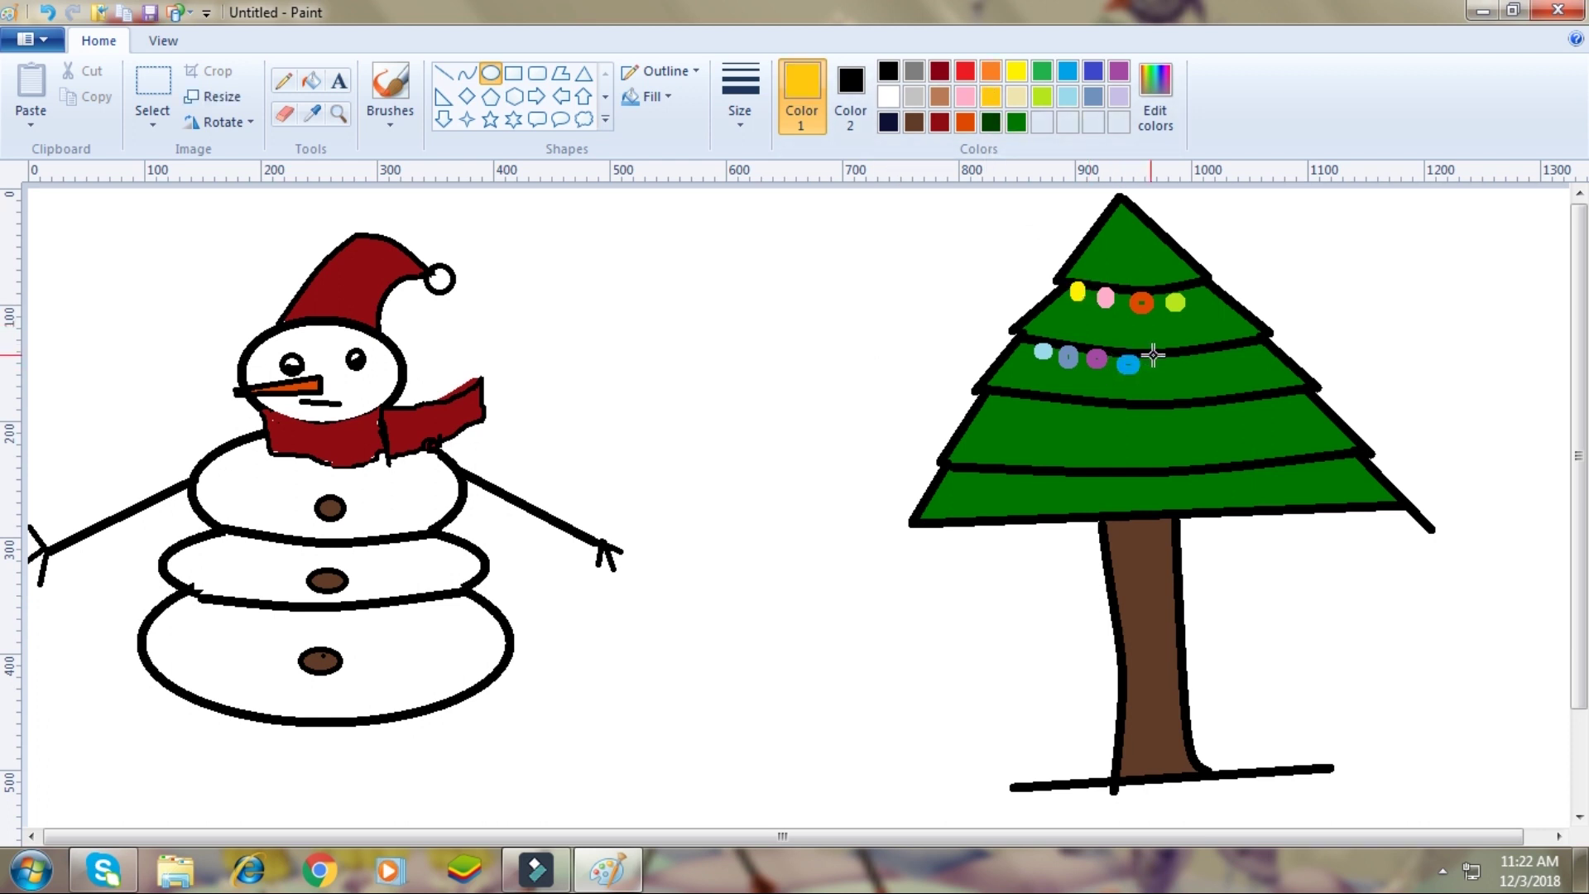
drag(1158, 368, 1172, 371)
click(923, 200)
Add two red oval ornaments about 20 px wide after the gold one on the second curve.
click(1017, 122)
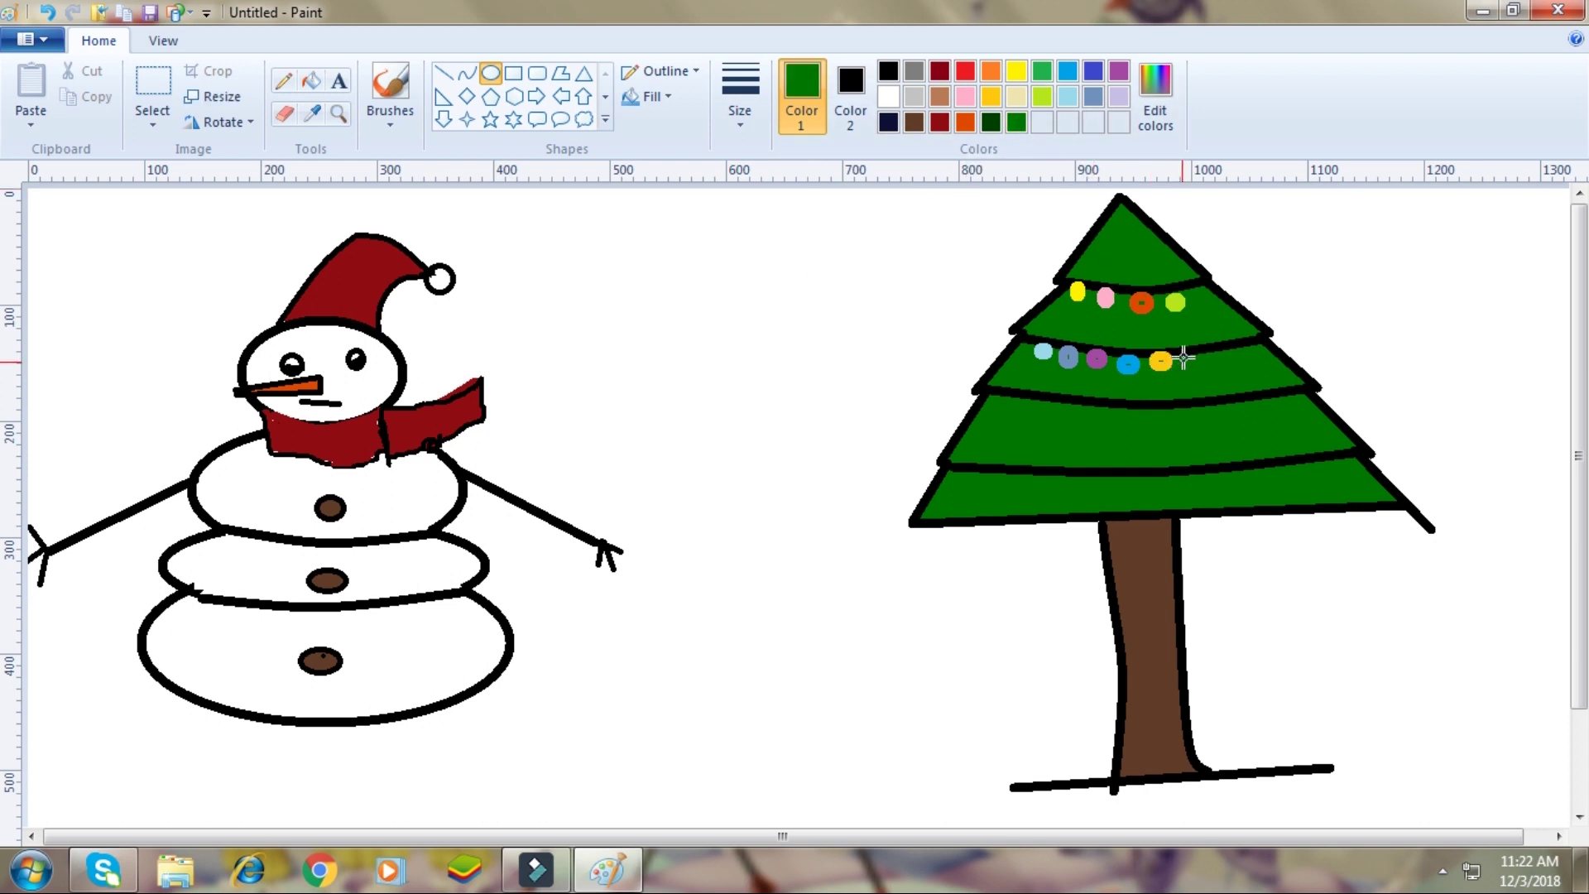
click(1190, 364)
click(990, 122)
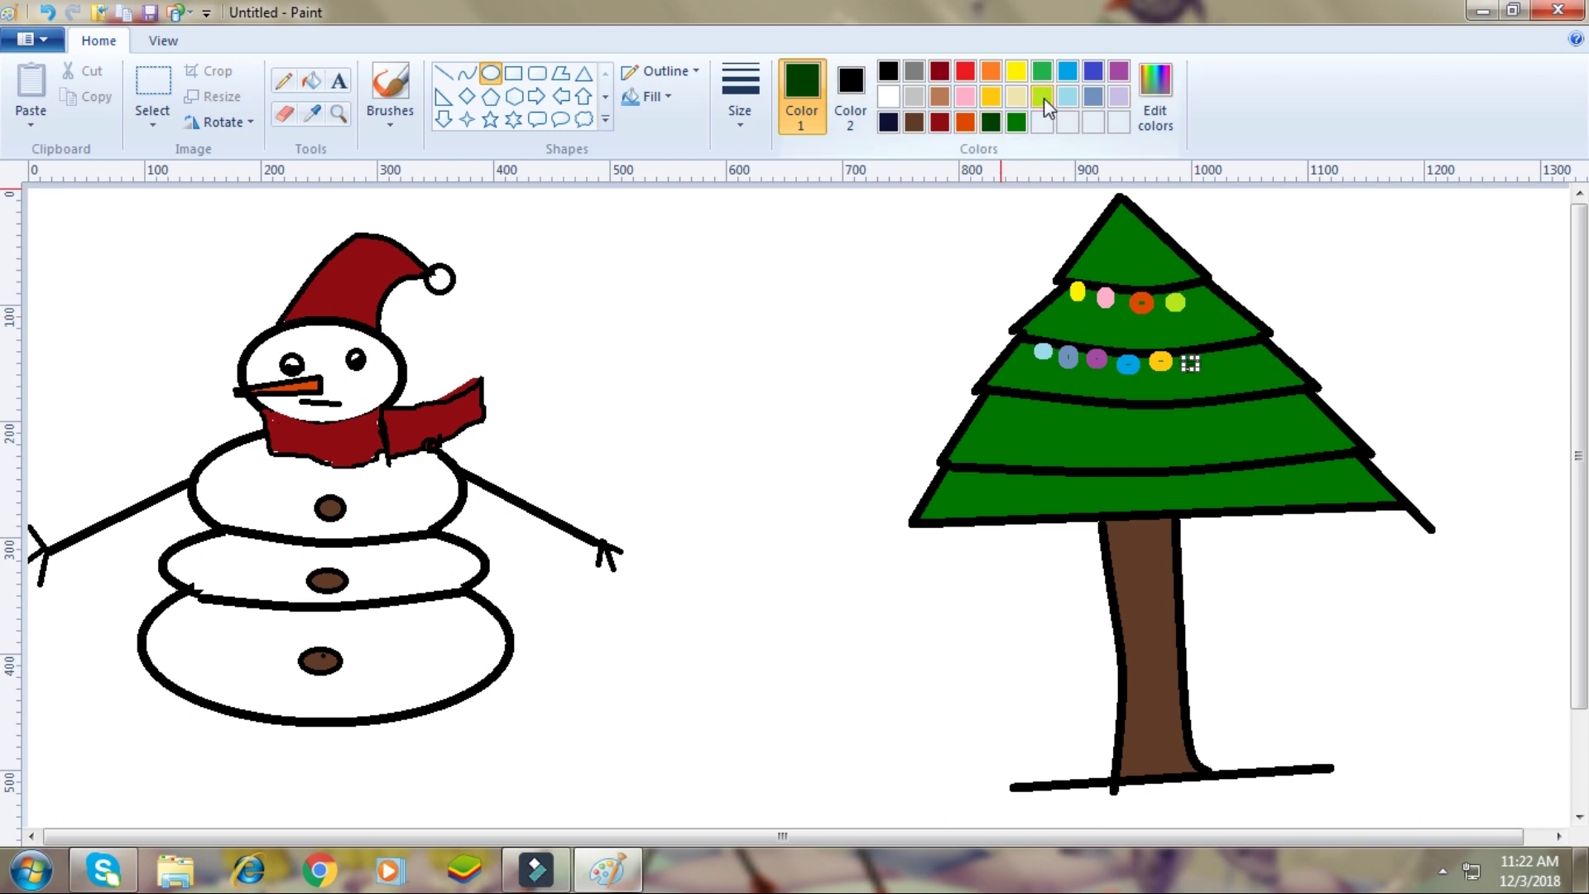
click(1042, 97)
click(973, 74)
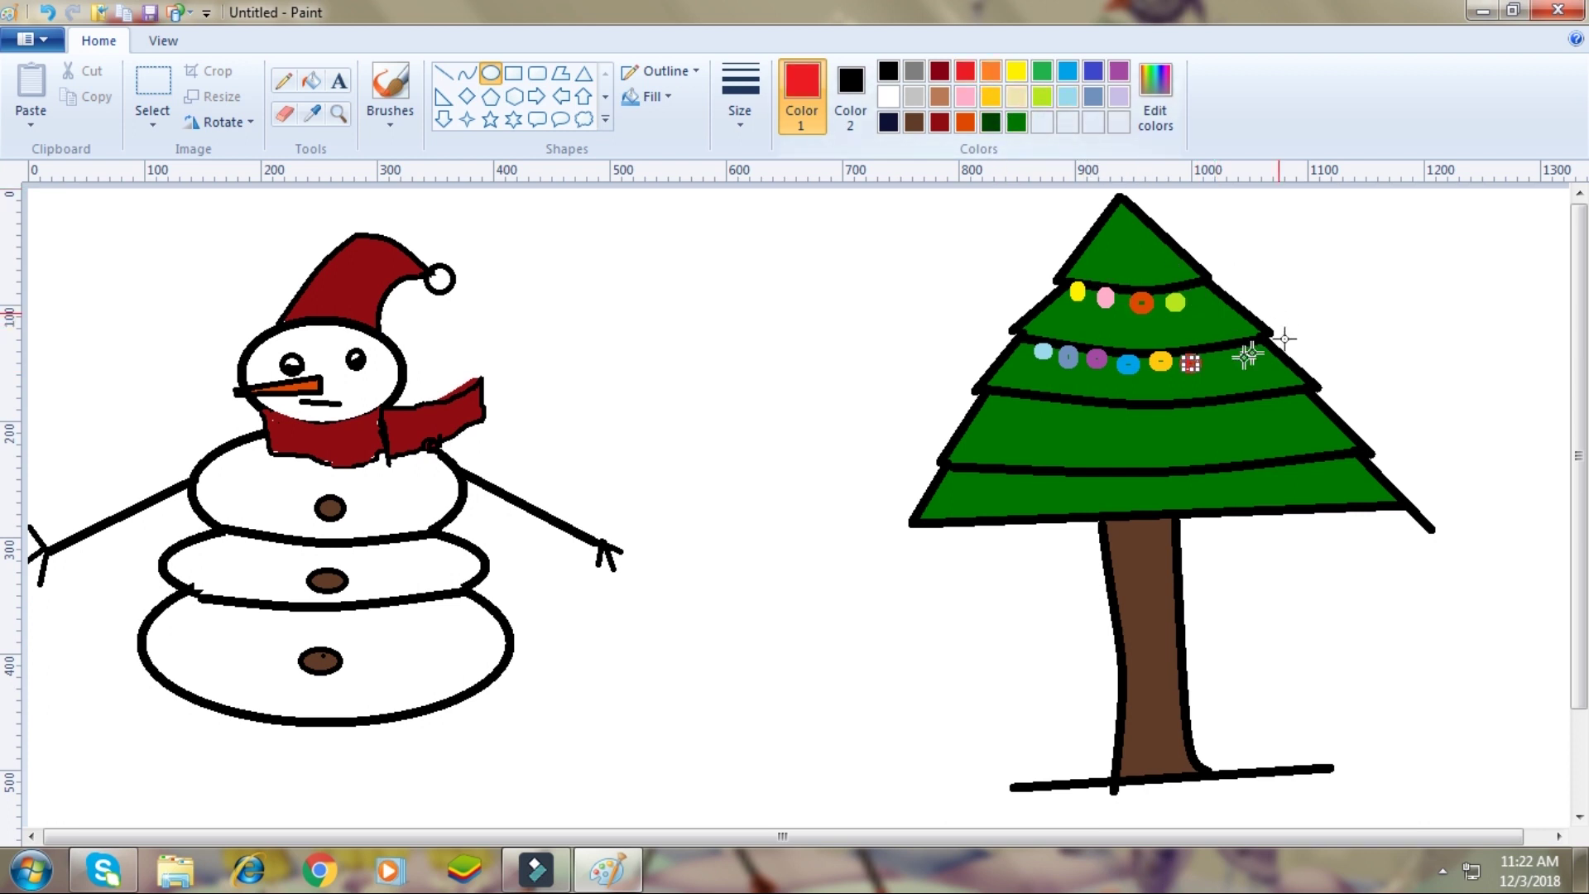
click(646, 382)
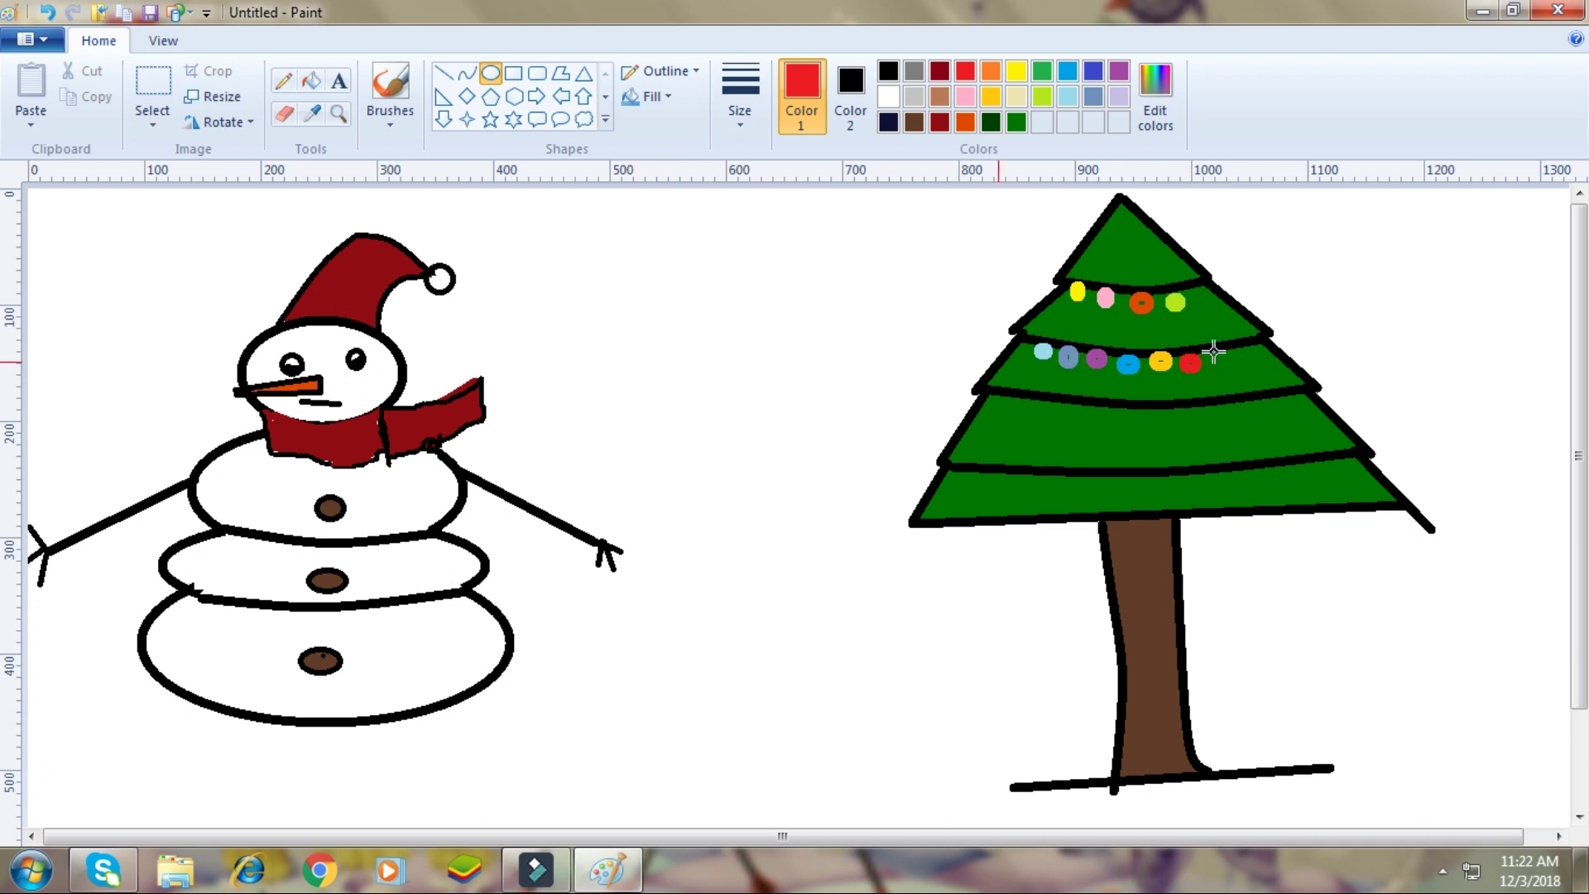
drag(1229, 367, 1215, 352)
click(914, 122)
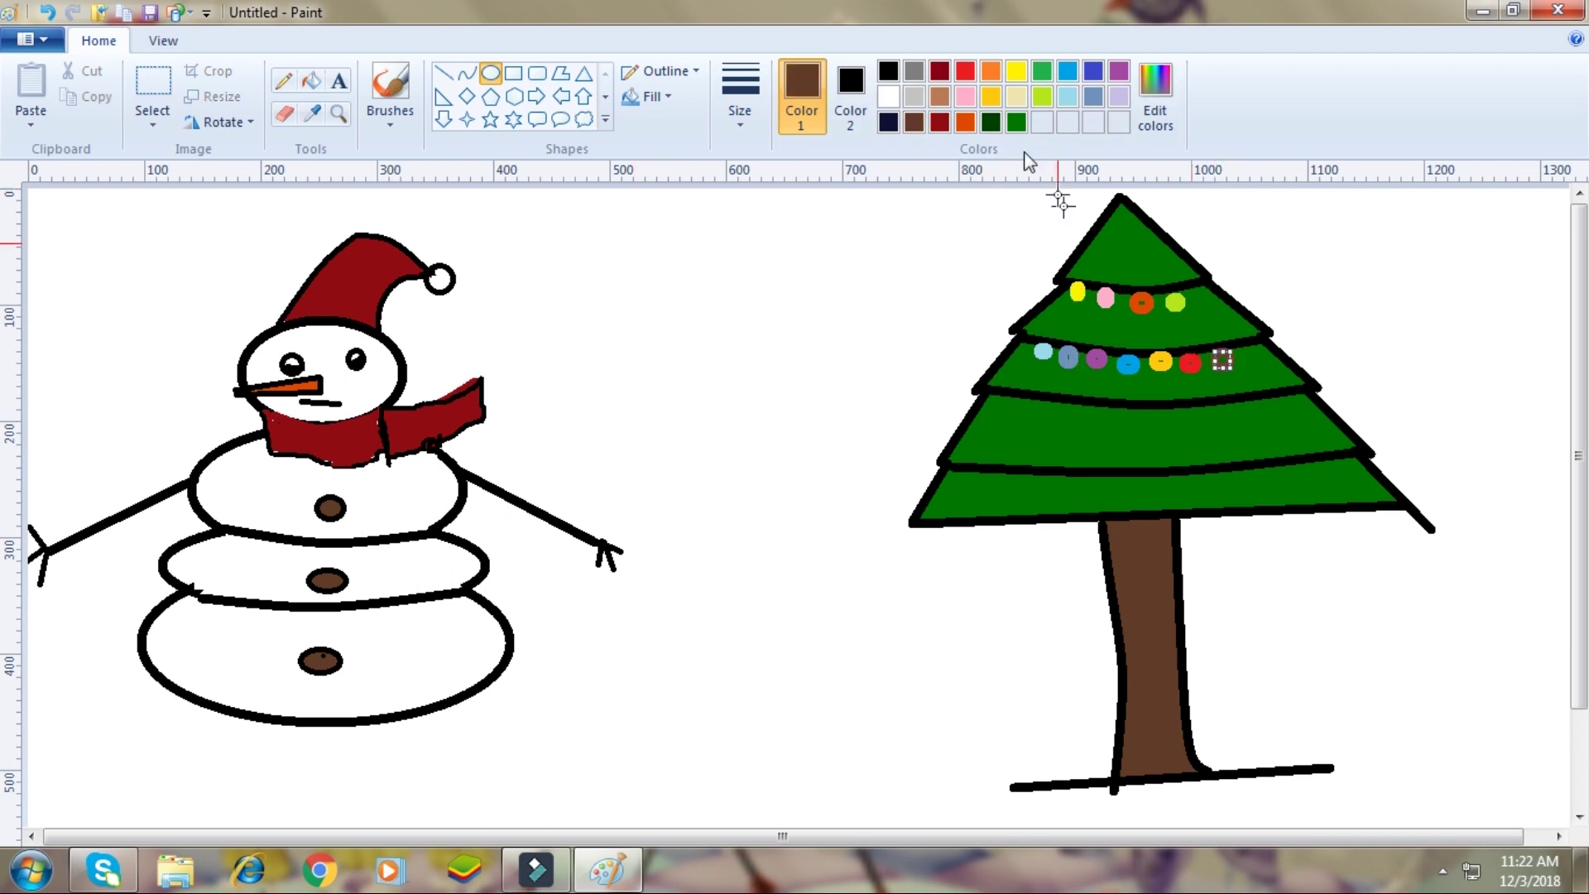
click(973, 72)
click(873, 265)
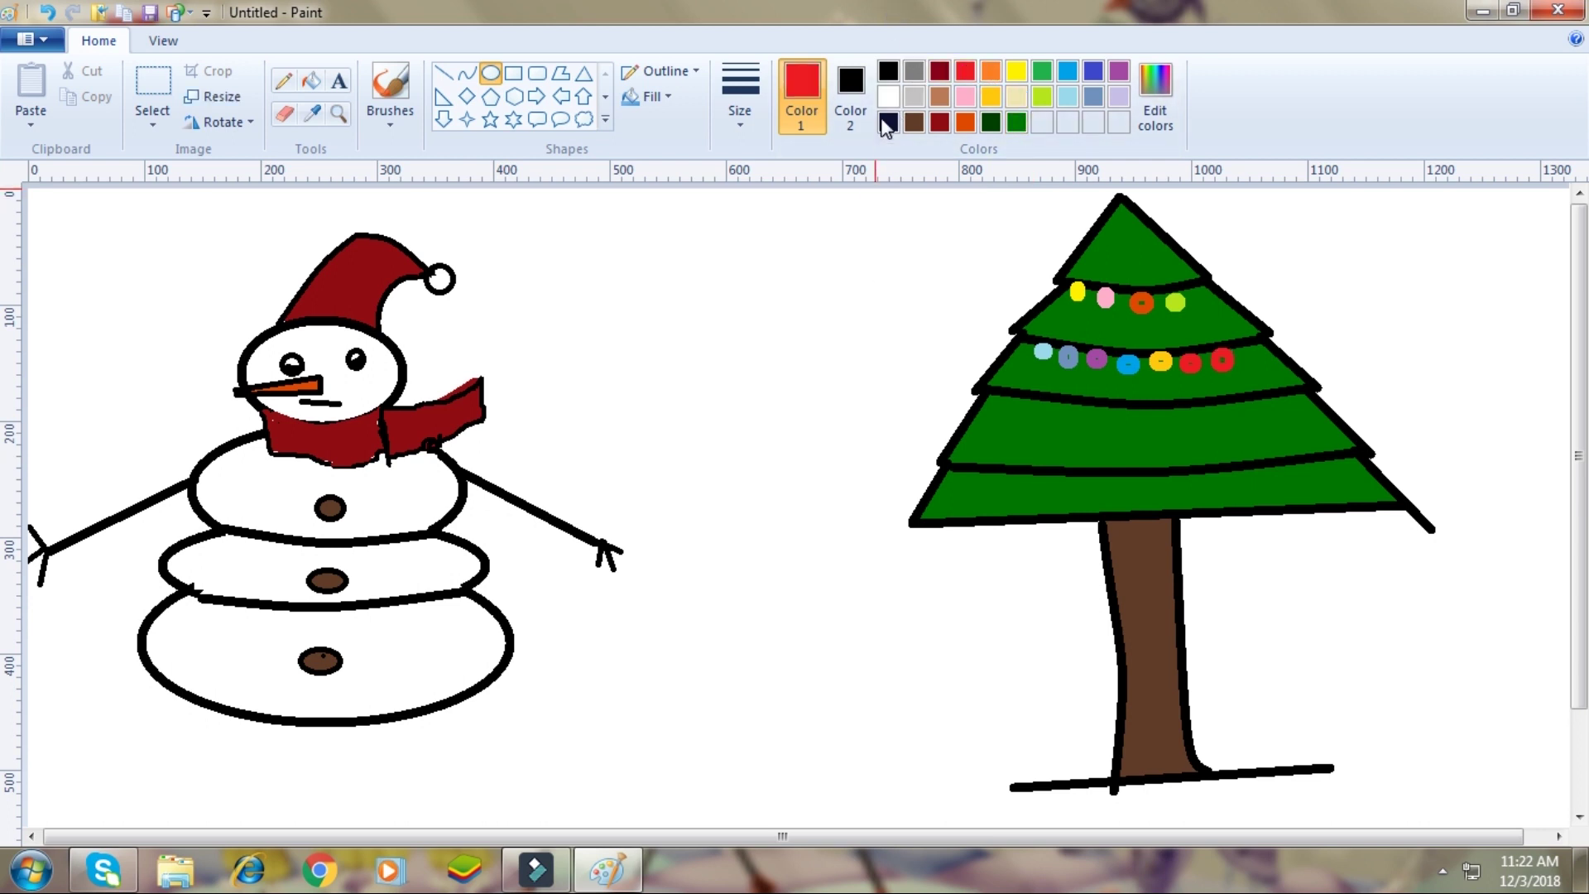
Draw dark navy, dark brown and lavender oval ornaments from the left end of the tree's third curve.
click(888, 122)
drag(1002, 393, 1020, 416)
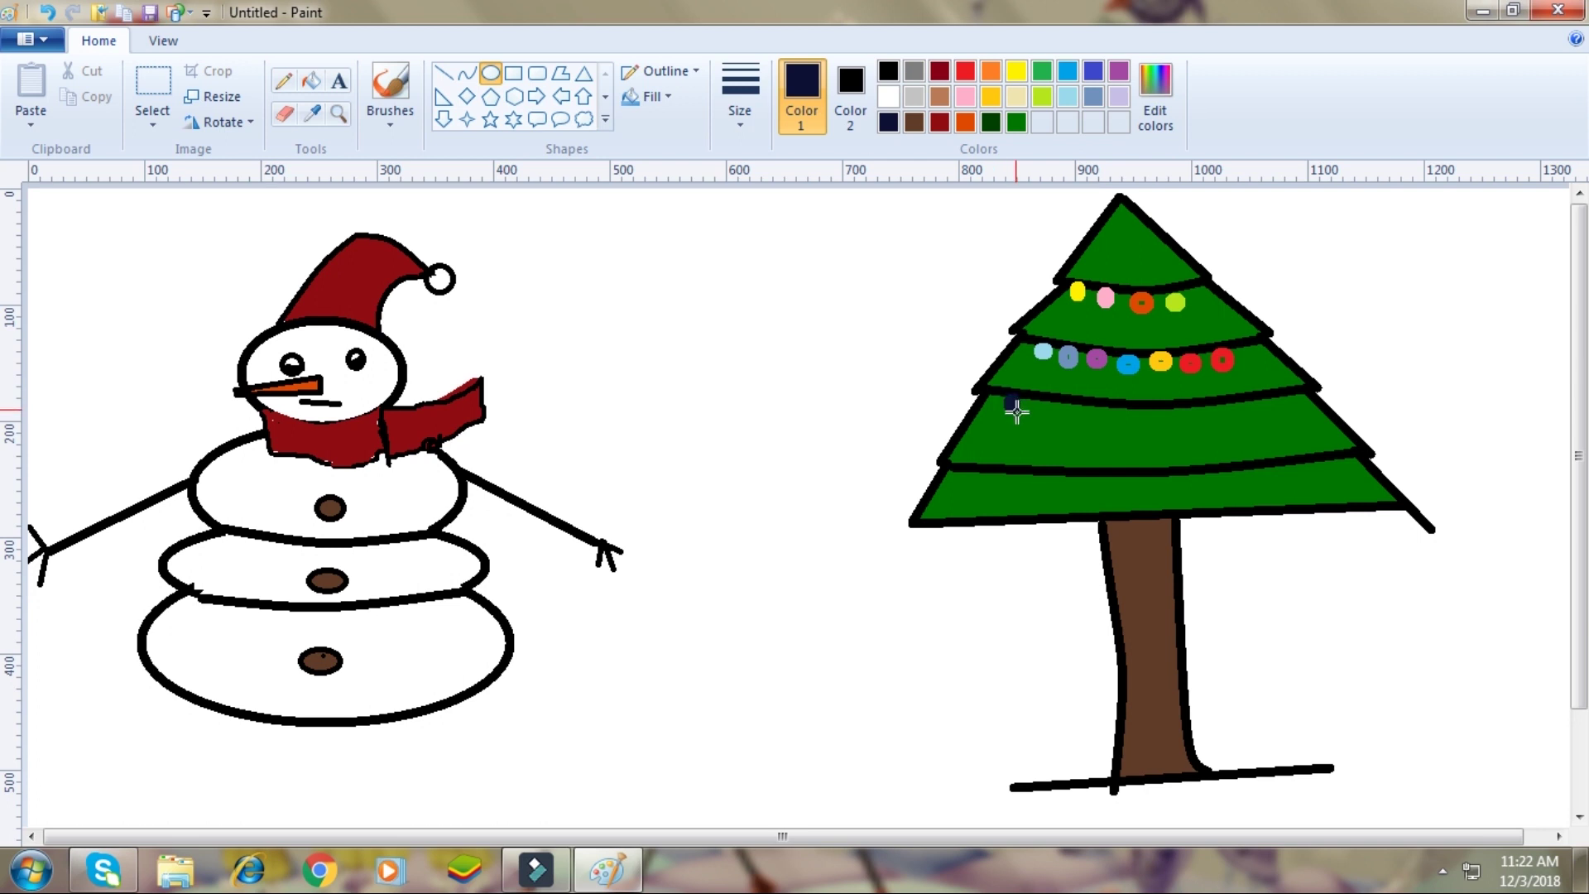
click(914, 123)
drag(1036, 398, 1048, 419)
click(933, 383)
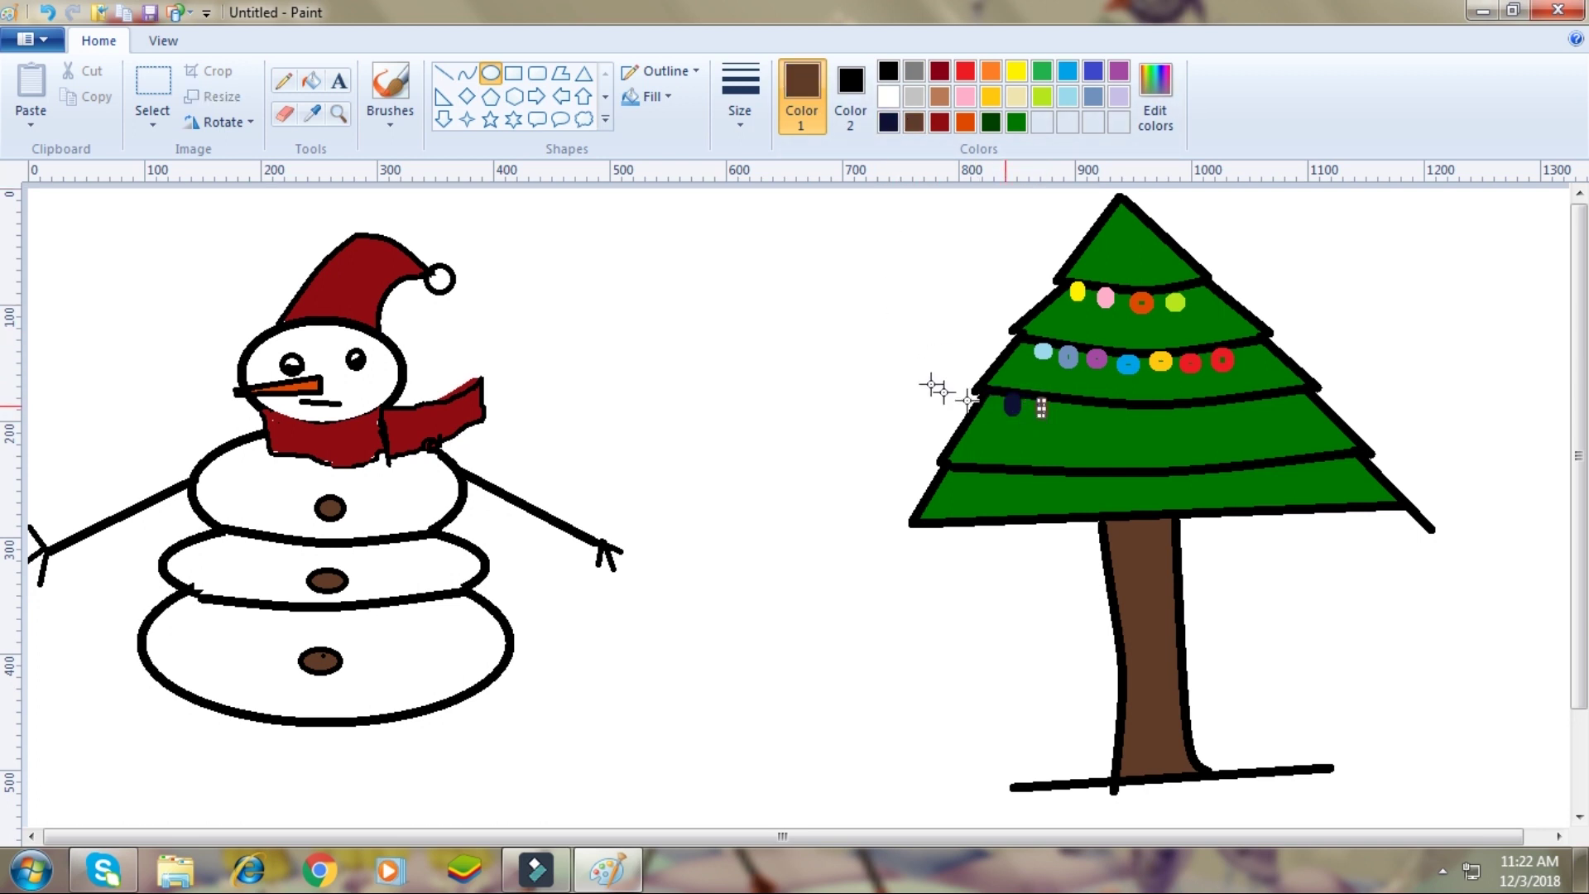
click(1119, 93)
drag(1066, 404, 1086, 422)
click(924, 372)
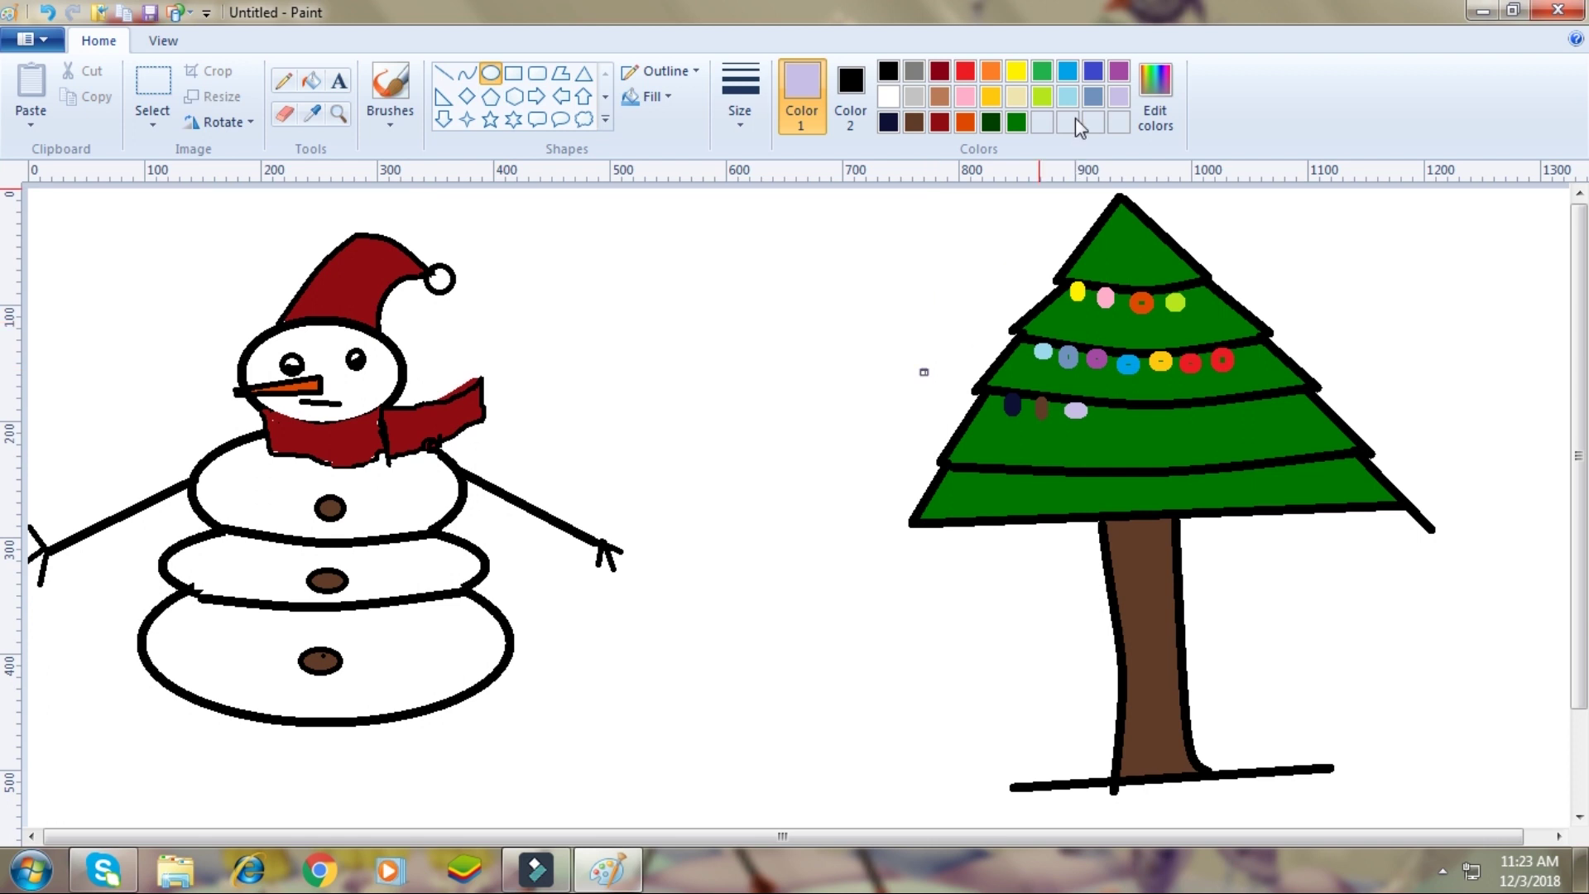
Add a blue-gray and a lime oval ornament after the lavender one on the third curve.
click(1093, 97)
drag(1094, 405, 1142, 418)
click(926, 370)
click(1042, 96)
click(754, 366)
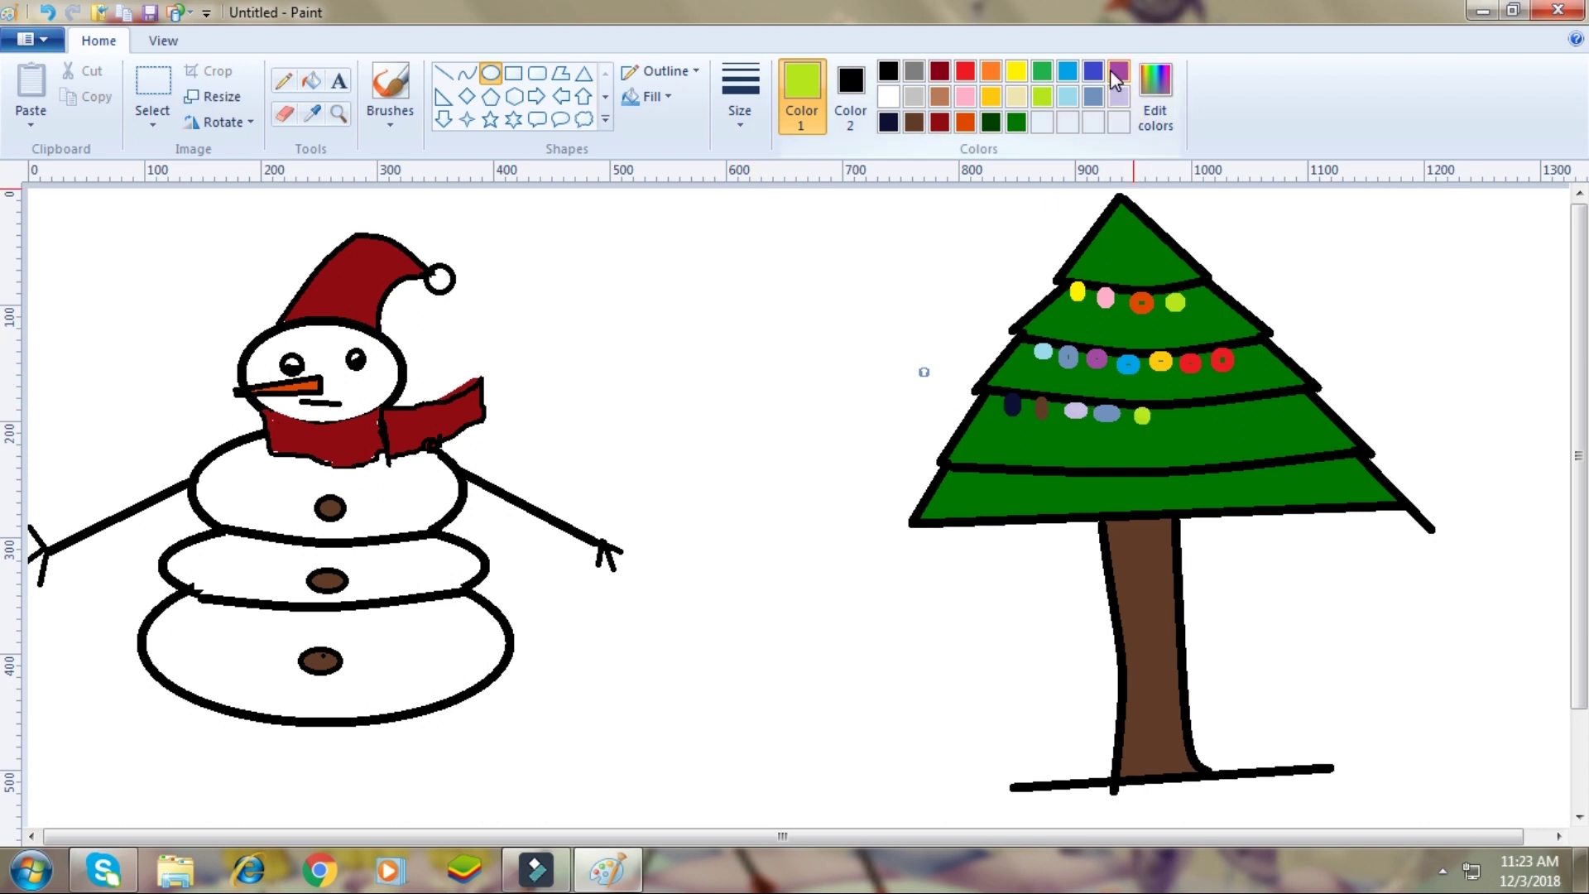
Add a small purple and a wider light yellow oval ornament after the lime one on the third curve.
click(1114, 72)
drag(1178, 413, 1177, 416)
click(742, 403)
click(1016, 122)
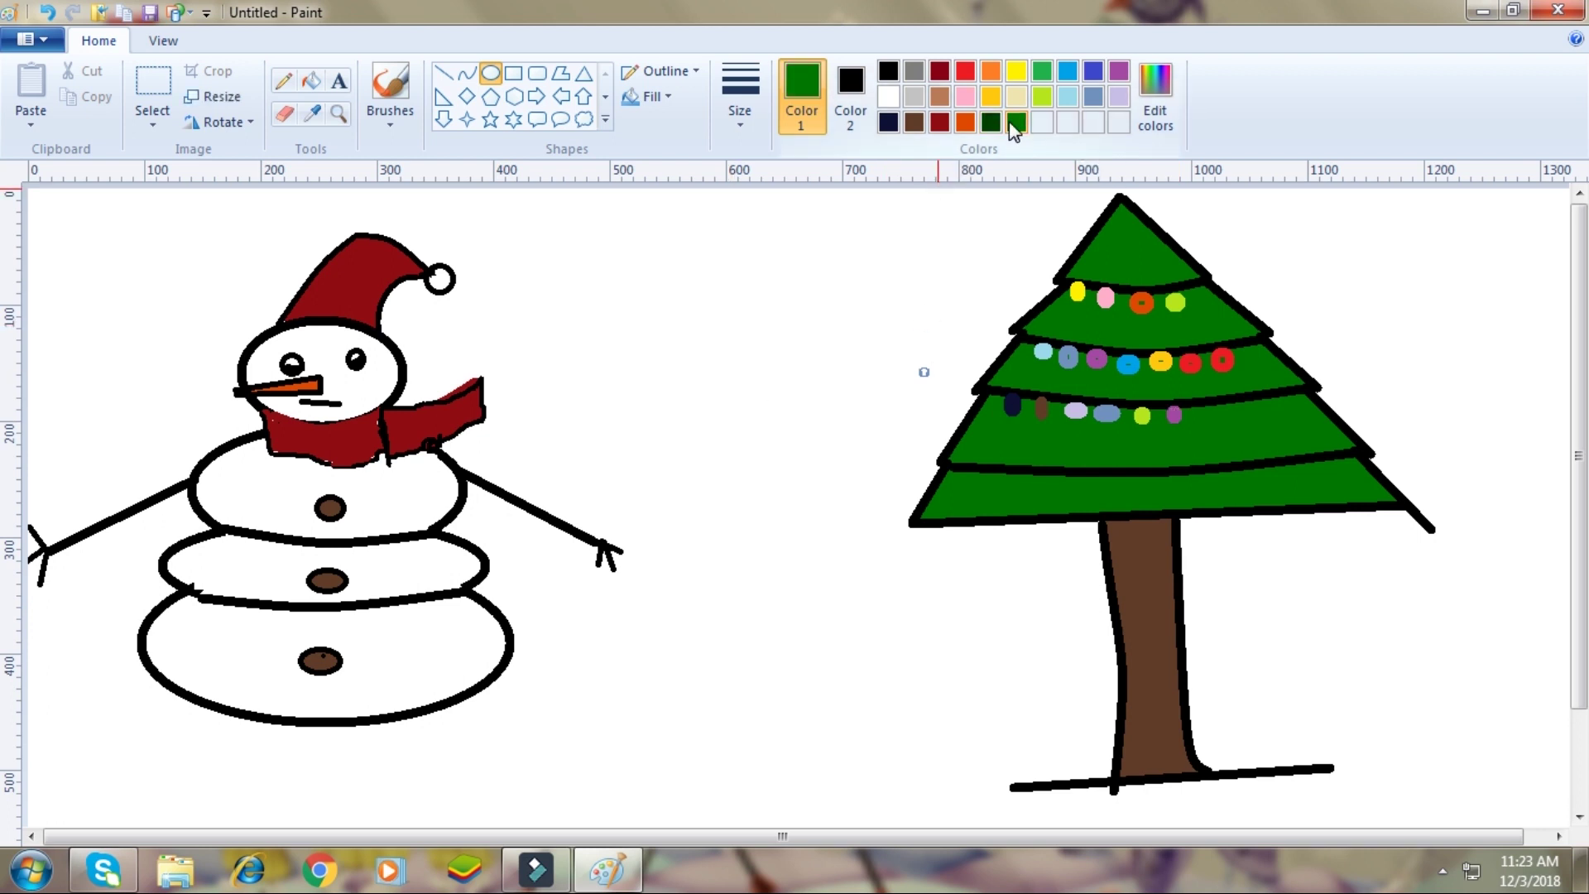
click(1015, 96)
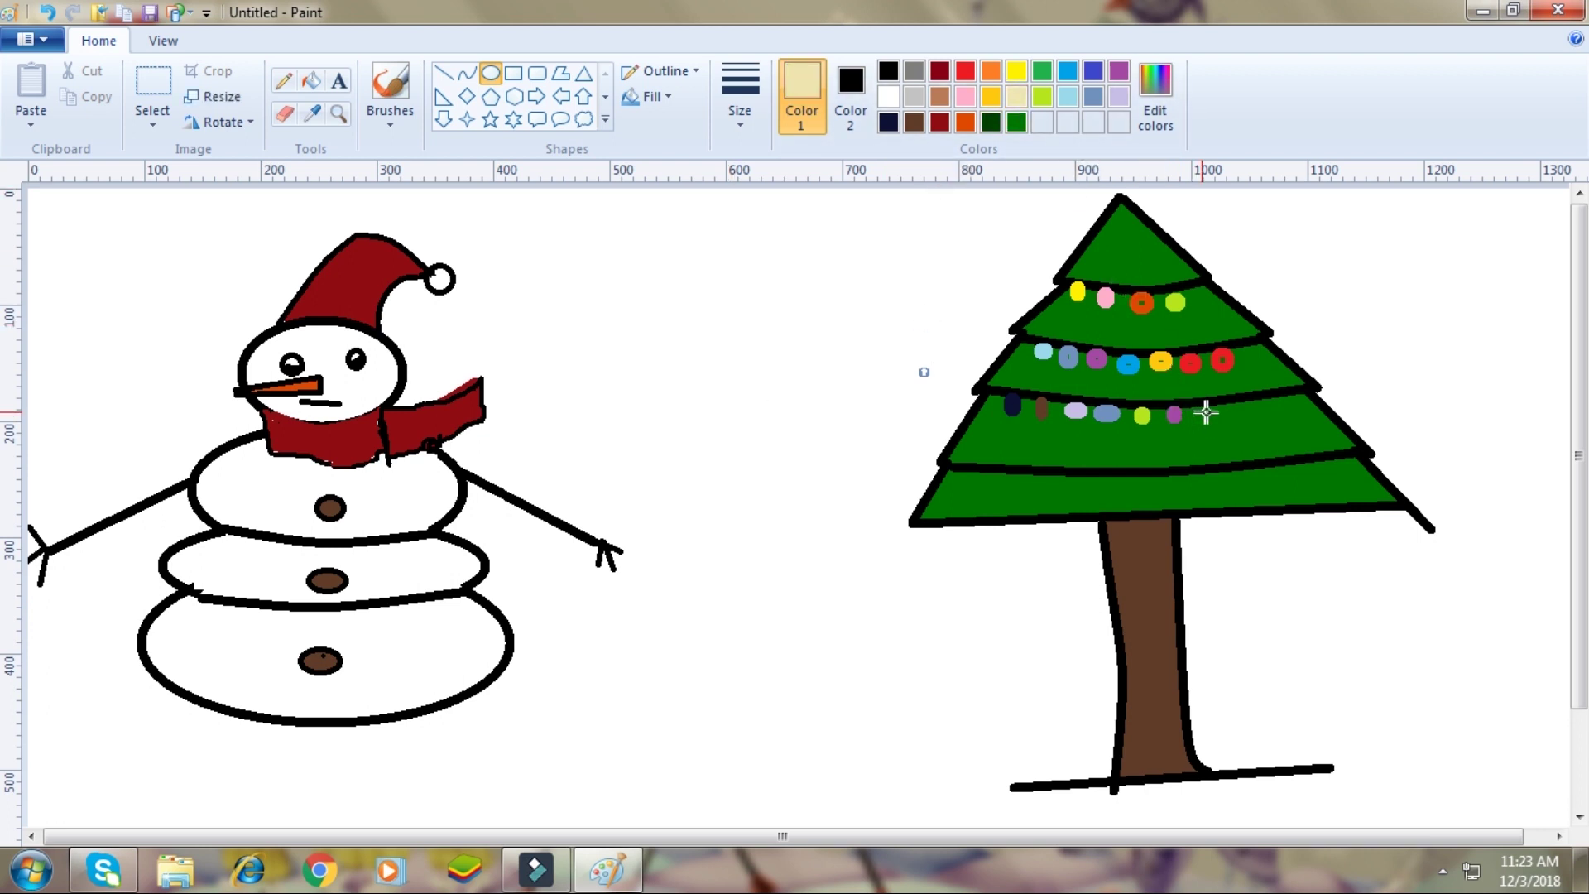
drag(1217, 420, 1219, 421)
click(830, 405)
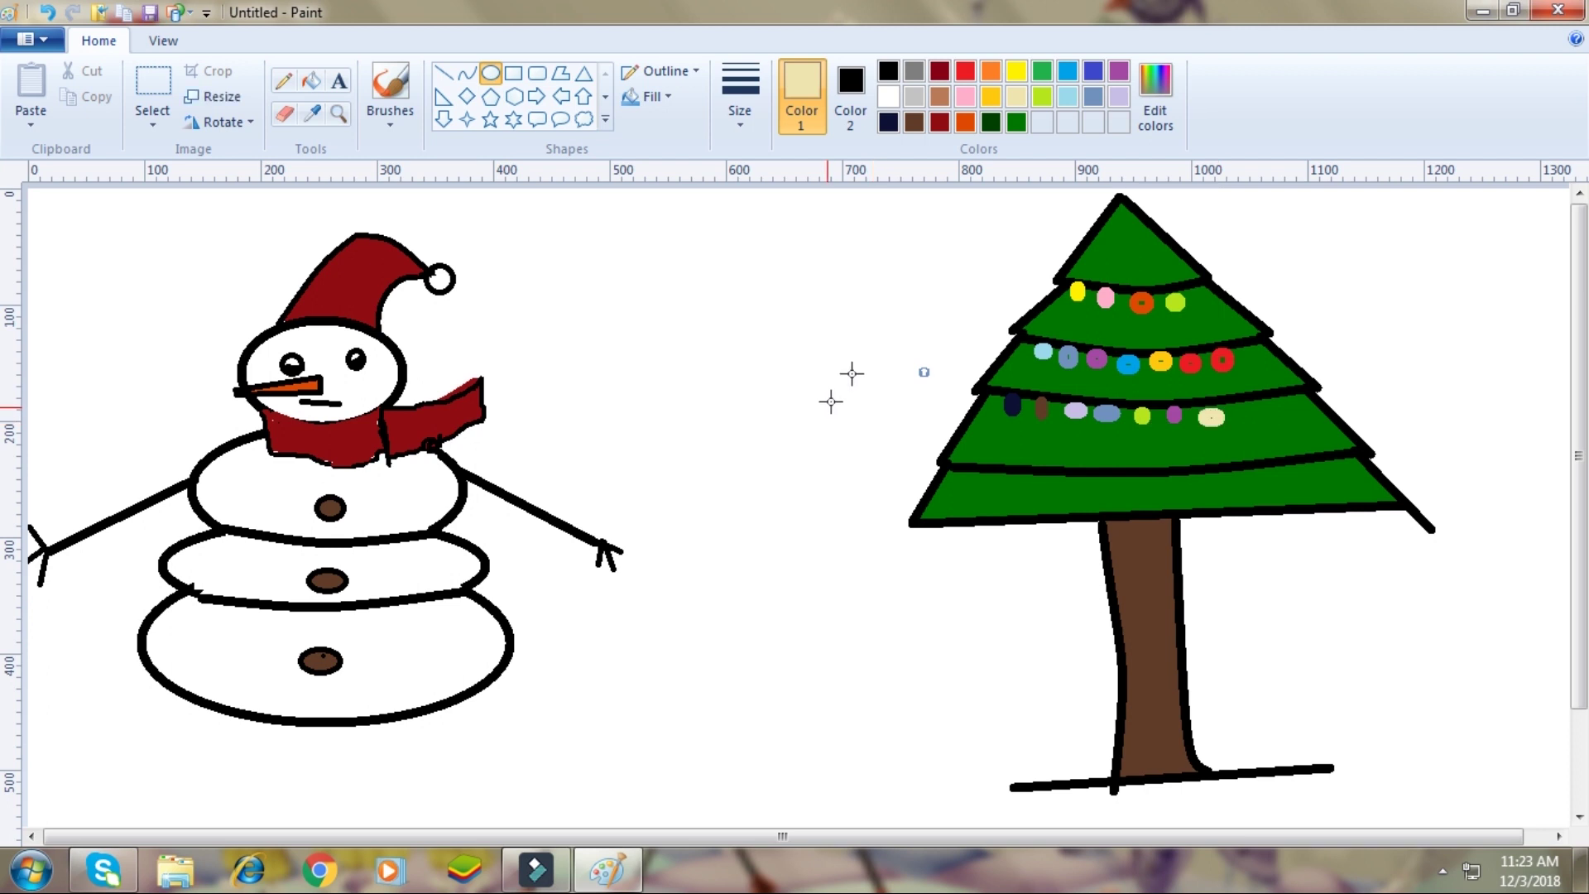
Draw a dark navy oval near the third curve's right end and a gray oval between it and the light yellow ornament.
click(889, 126)
mouse_move(1271, 406)
mouse_down()
mouse_move(1289, 418)
mouse_move(1281, 405)
mouse_up()
click(915, 358)
click(911, 75)
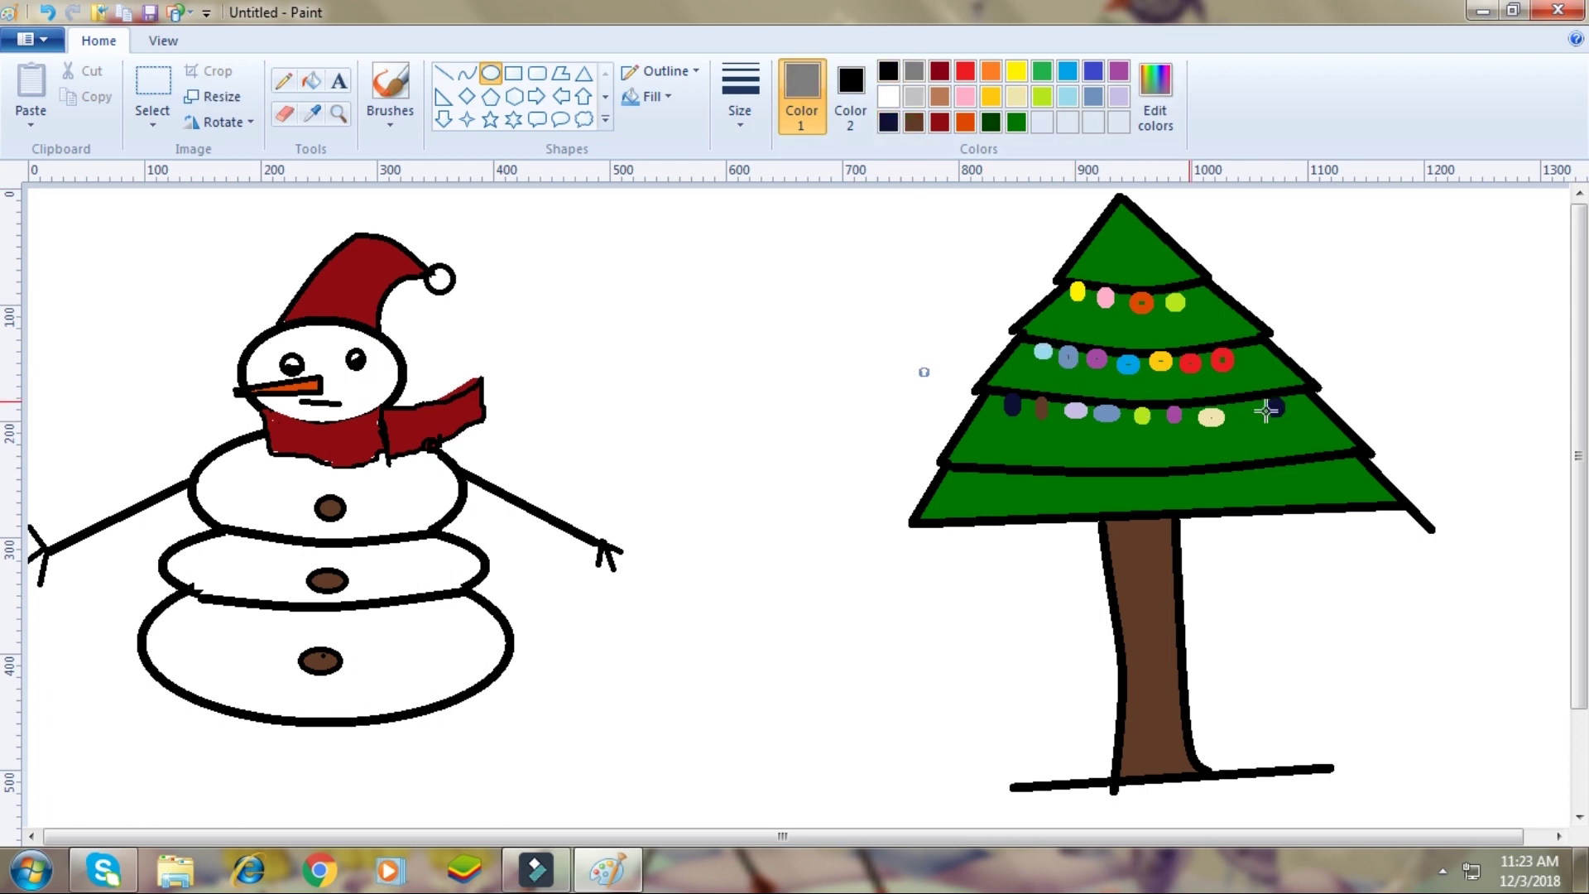
mouse_move(1234, 400)
mouse_down()
mouse_move(1270, 423)
mouse_move(1246, 420)
mouse_up()
click(592, 381)
Draw a dark green oval and a wider dark orange oval ornament at the left end of the tree's lowest curve.
click(913, 122)
drag(960, 465, 981, 491)
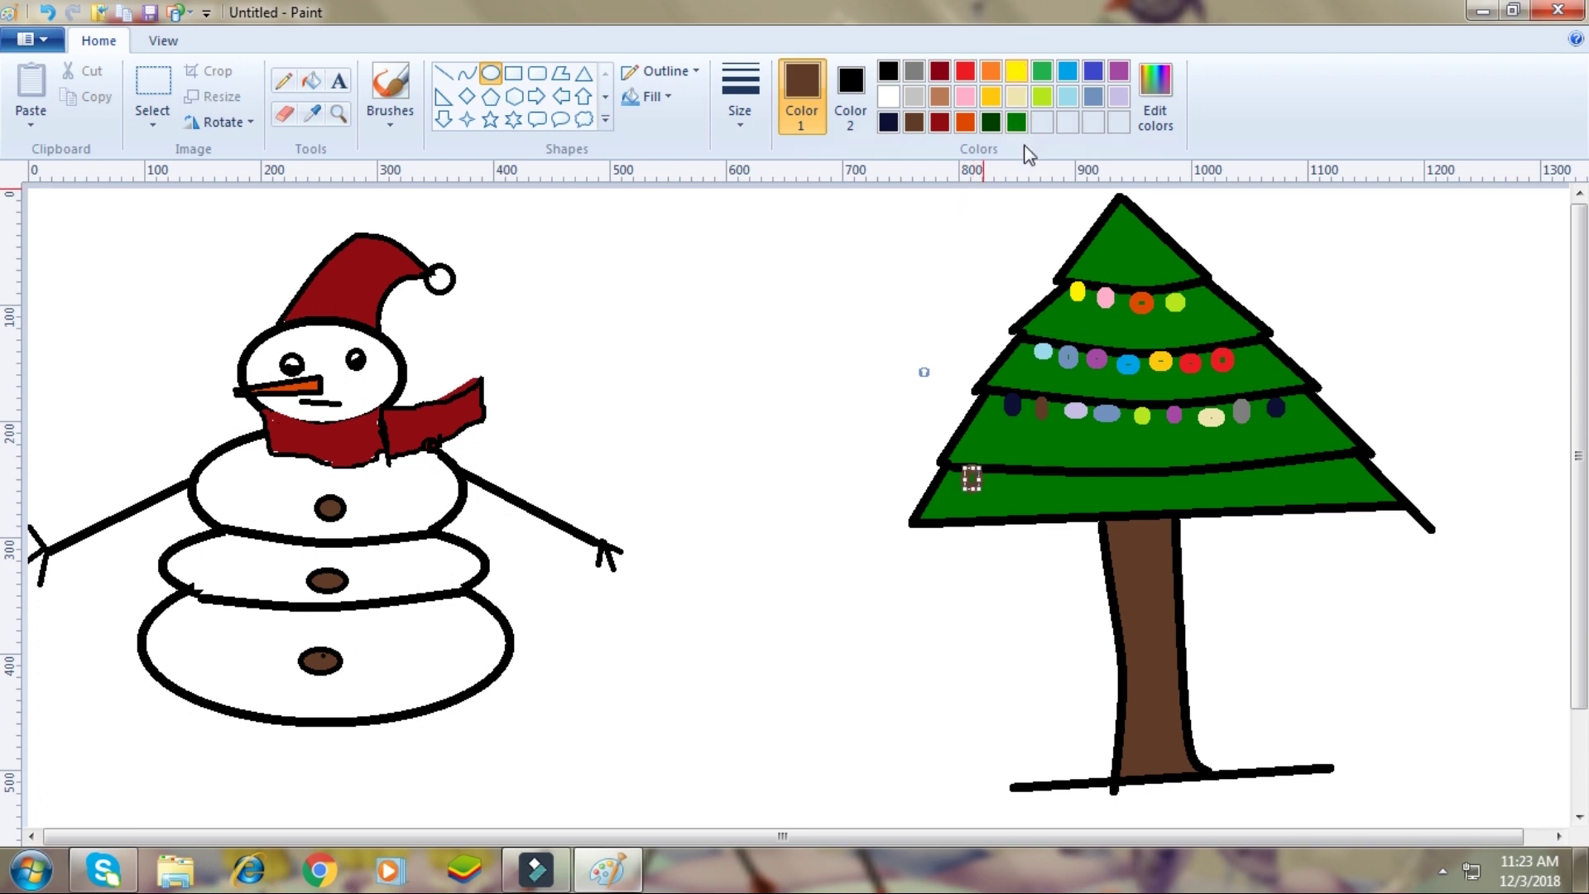
click(991, 123)
click(914, 196)
click(965, 123)
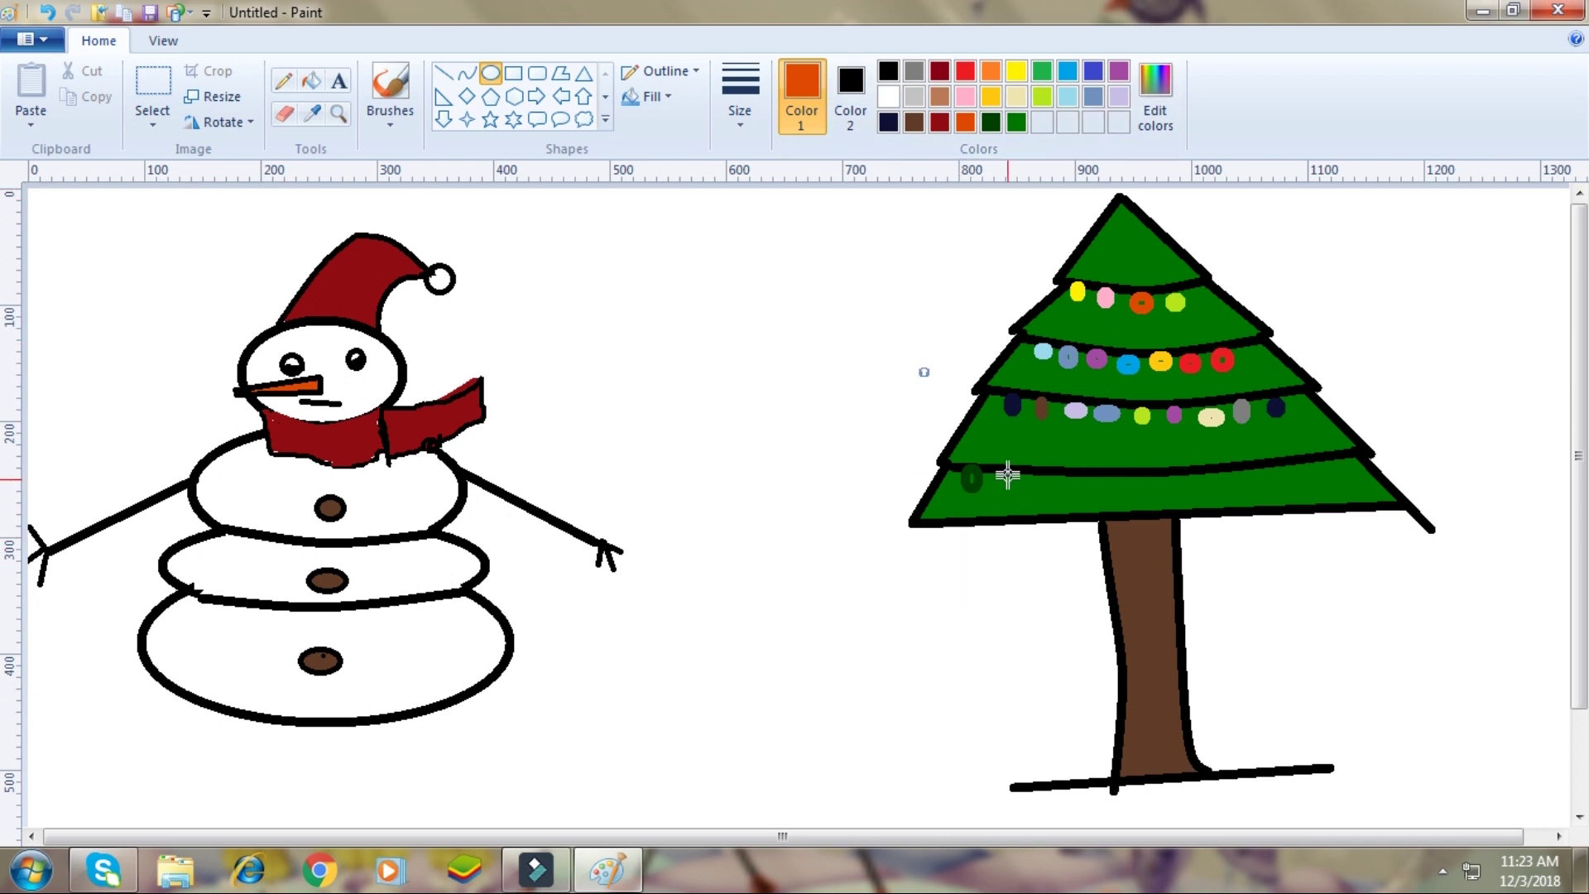
drag(1004, 472, 1033, 494)
click(936, 354)
Add a lavender oval and a wider purple oval ornament after the dark orange one on the lowest curve.
click(924, 97)
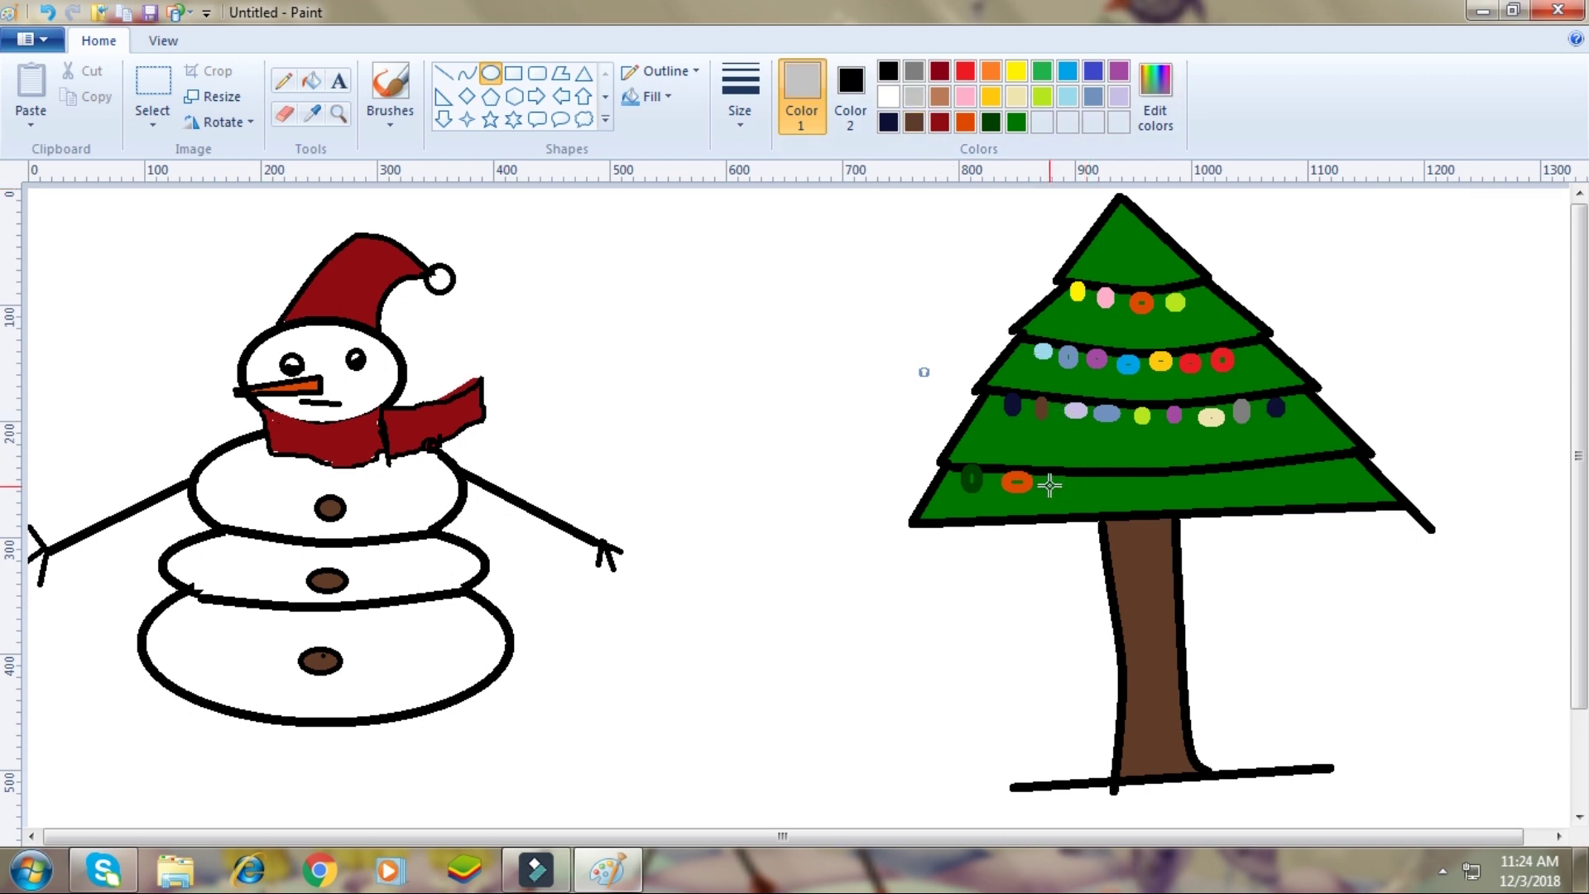
mouse_move(1052, 475)
mouse_down()
mouse_move(1072, 495)
mouse_move(1180, 489)
mouse_up()
click(1120, 97)
click(1119, 71)
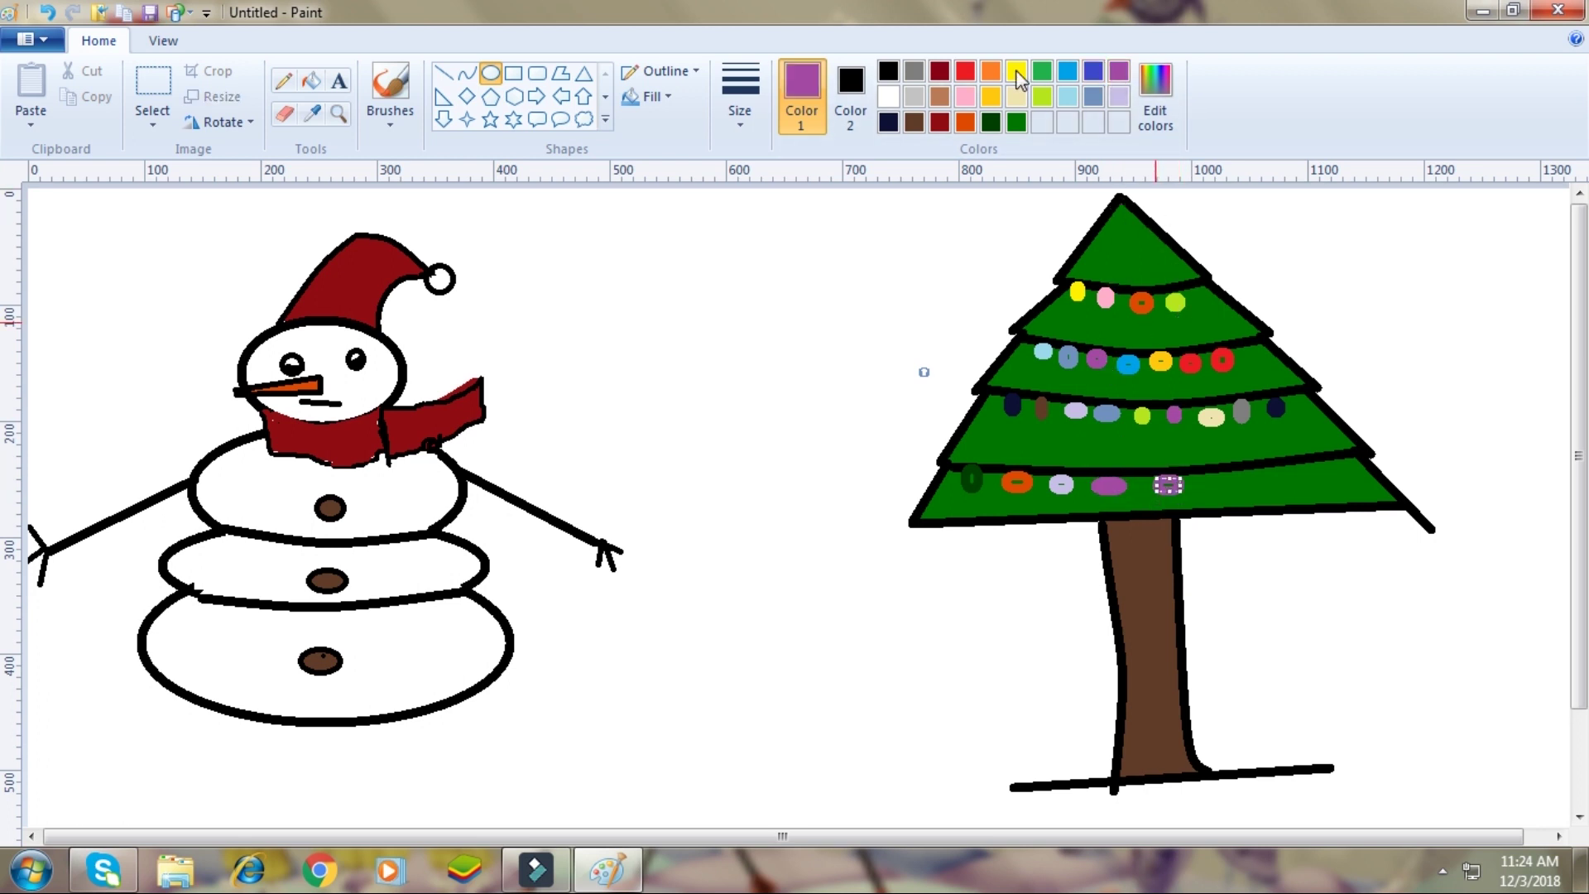
Add two blue-gray oval ornaments after the purple one on the lowest curve.
click(1016, 97)
drag(1197, 471, 1171, 475)
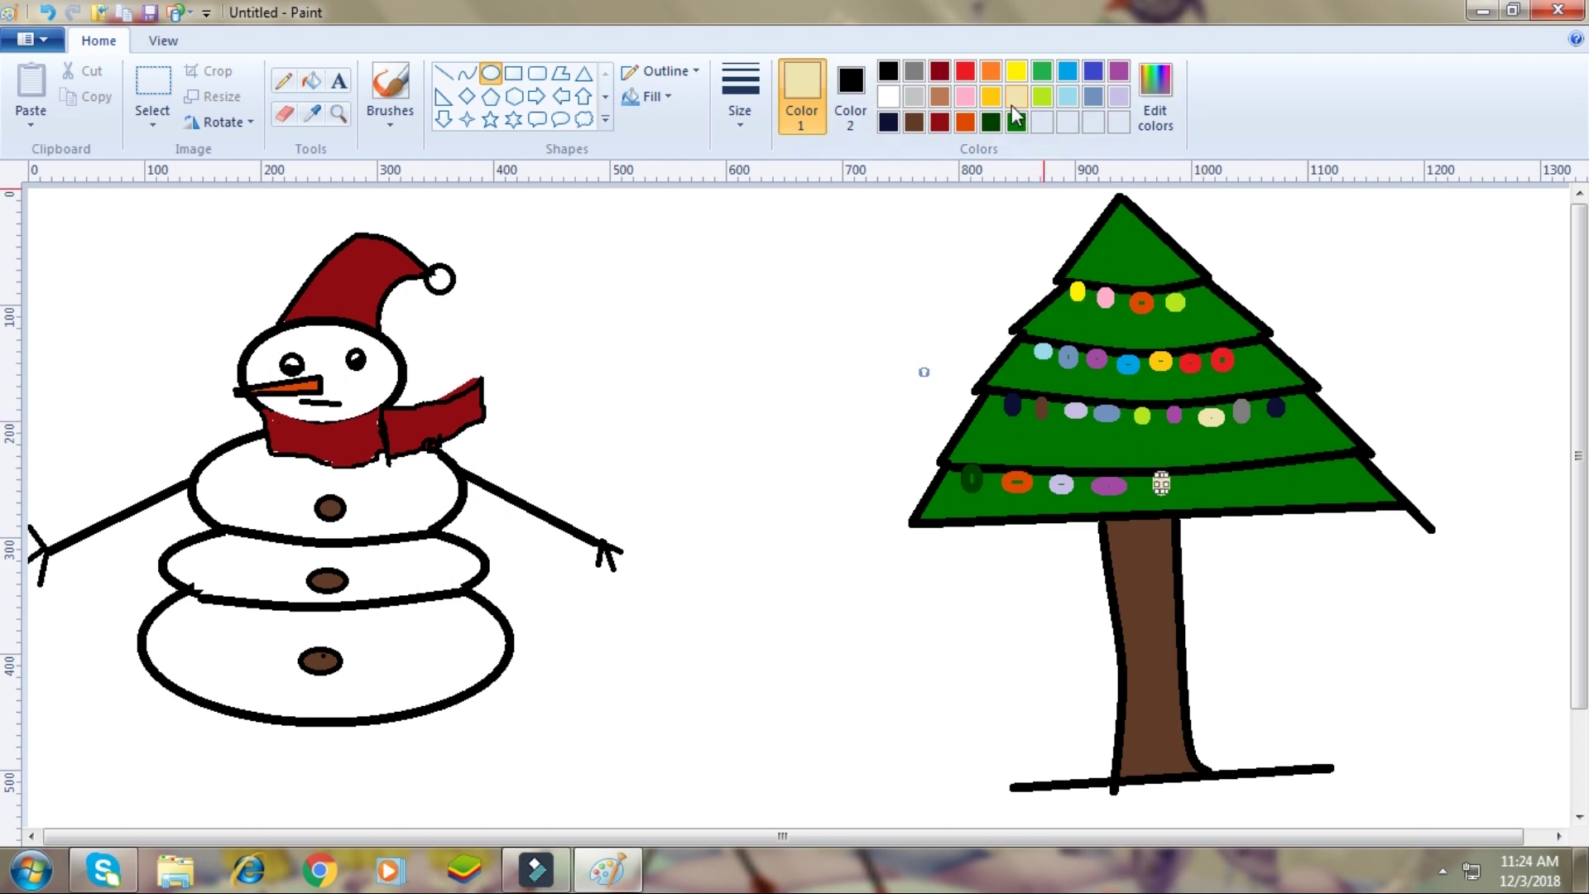
click(1093, 97)
click(1197, 474)
drag(1207, 488, 1211, 488)
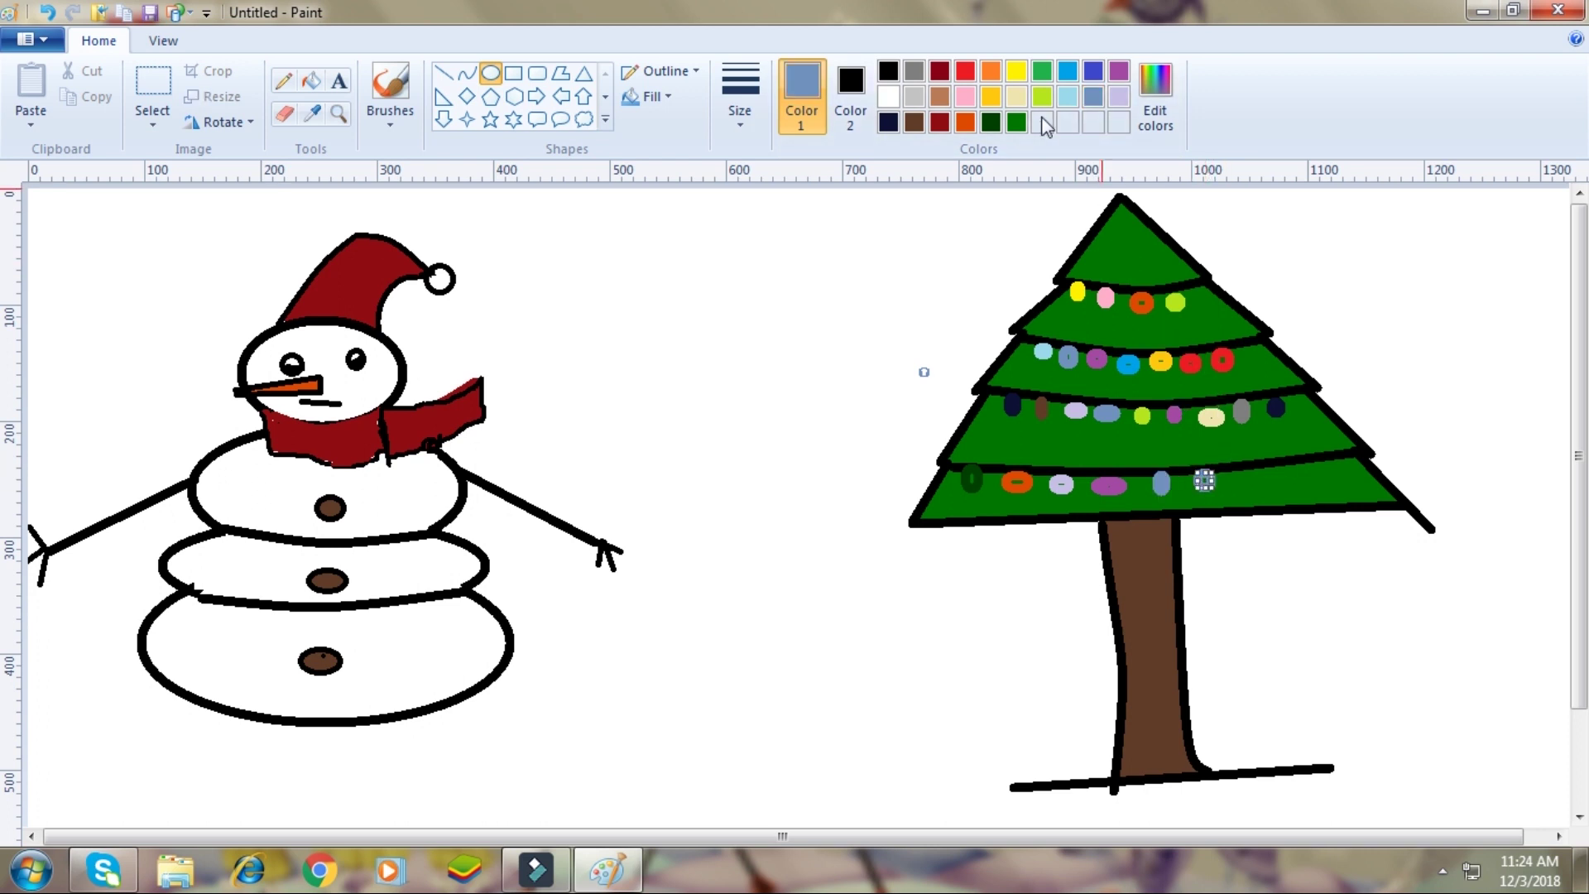
Draw a flat dark red oval and a dark green oval ornament toward the right end of the lowest curve.
click(940, 123)
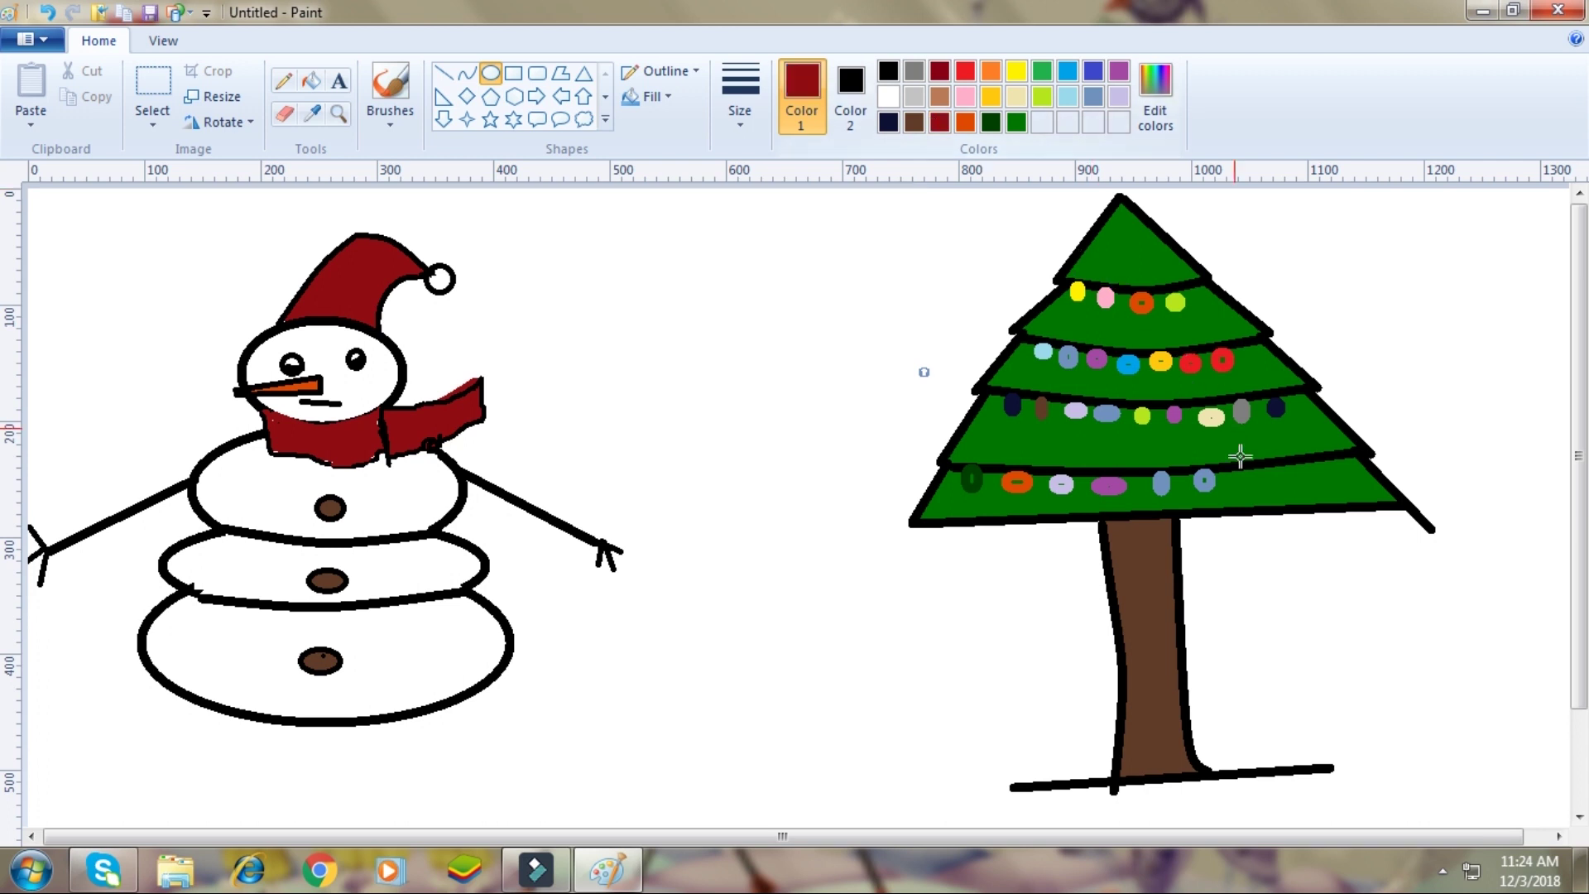
drag(1231, 475, 1259, 468)
click(916, 266)
click(989, 125)
drag(1296, 465, 1314, 482)
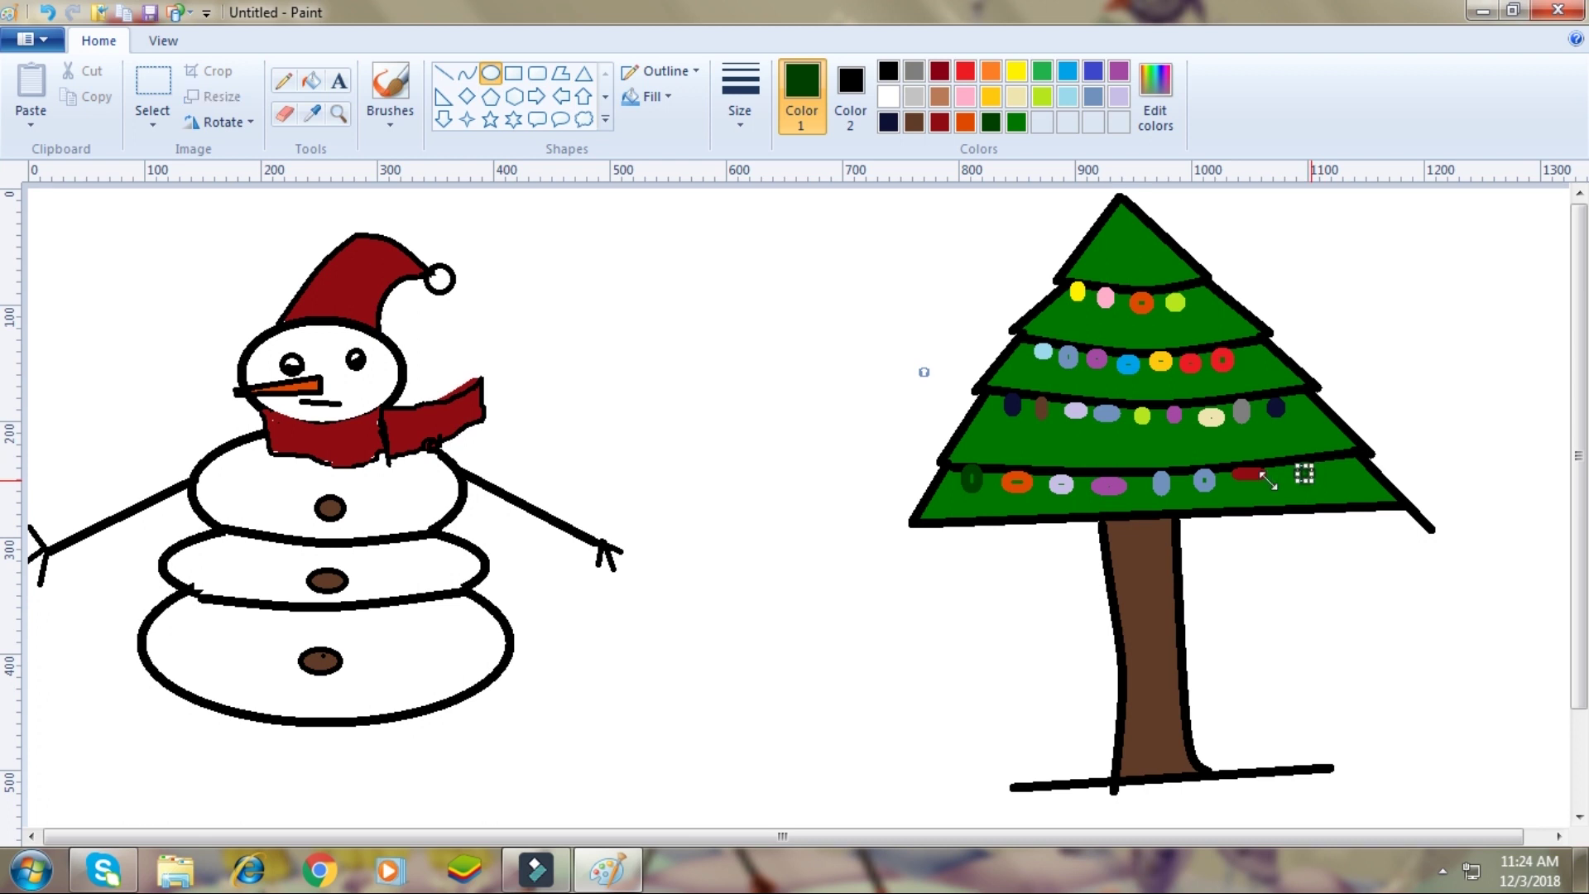
click(861, 401)
Draw a lime rectangle about 100 by 45 px on the ground left of the trunk and fill it with lime.
click(514, 74)
drag(1003, 727, 1116, 779)
click(1041, 96)
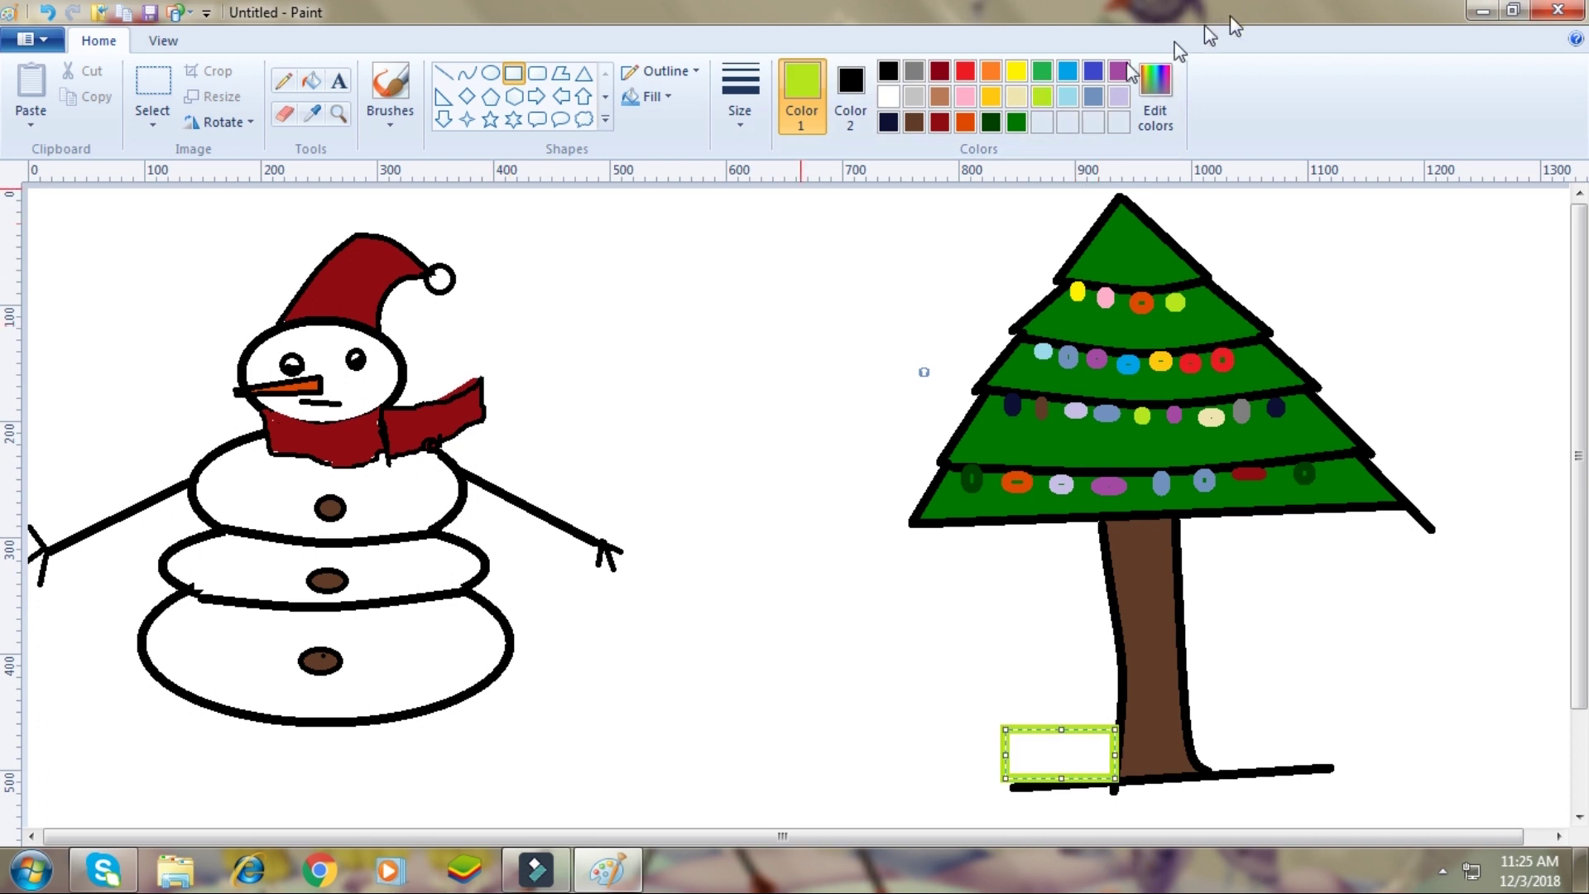
click(311, 80)
click(1027, 753)
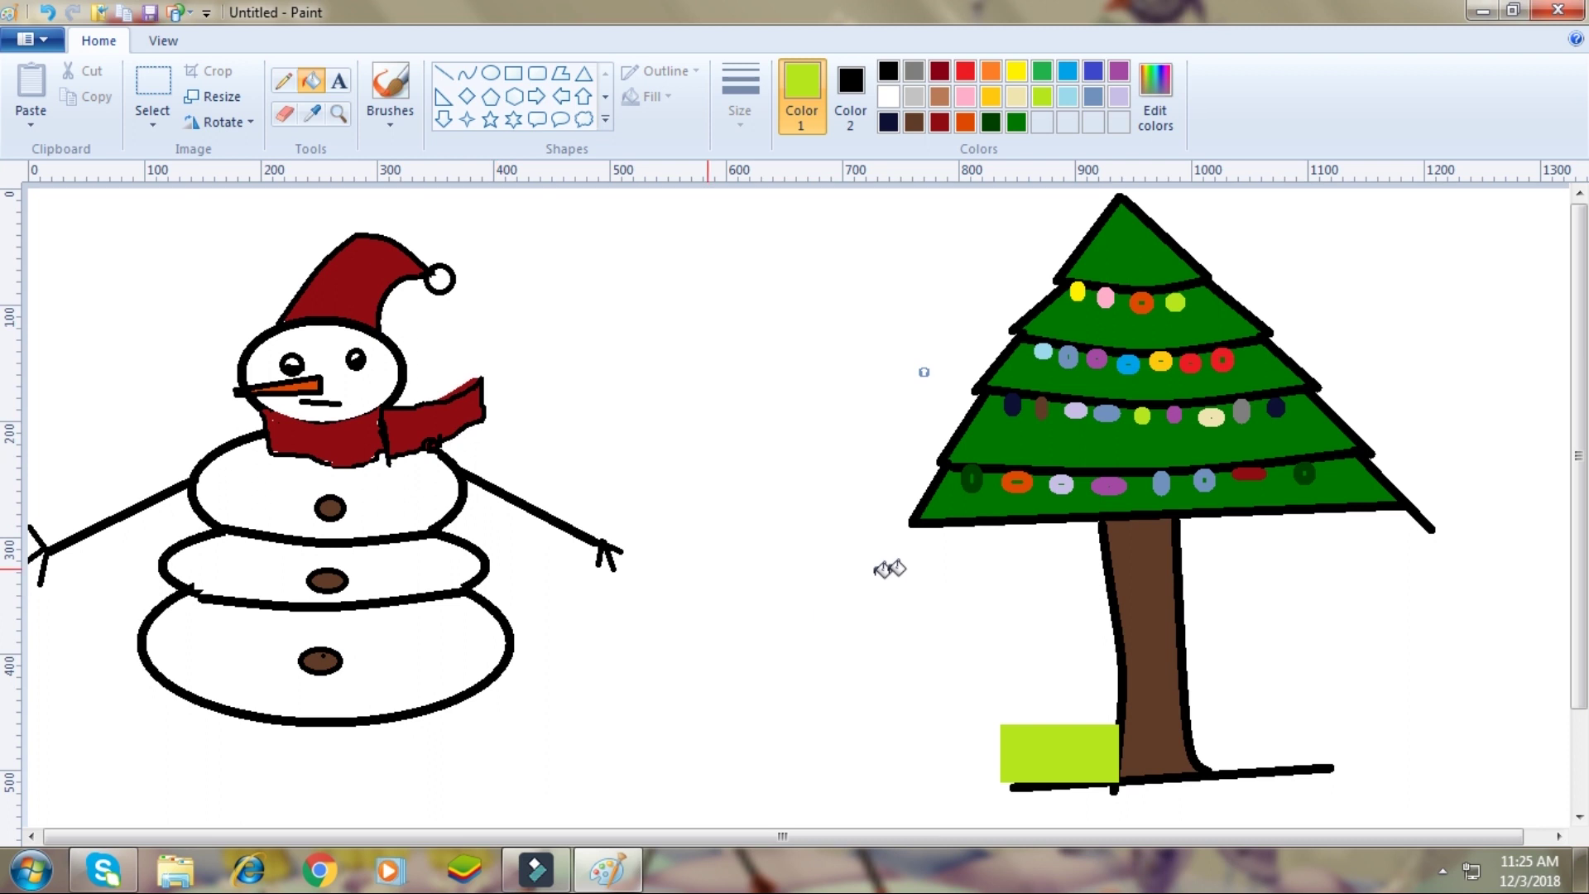
Draw thick black vertical and horizontal ribbon lines crossing at the middle of the lime gift box.
click(888, 72)
click(443, 75)
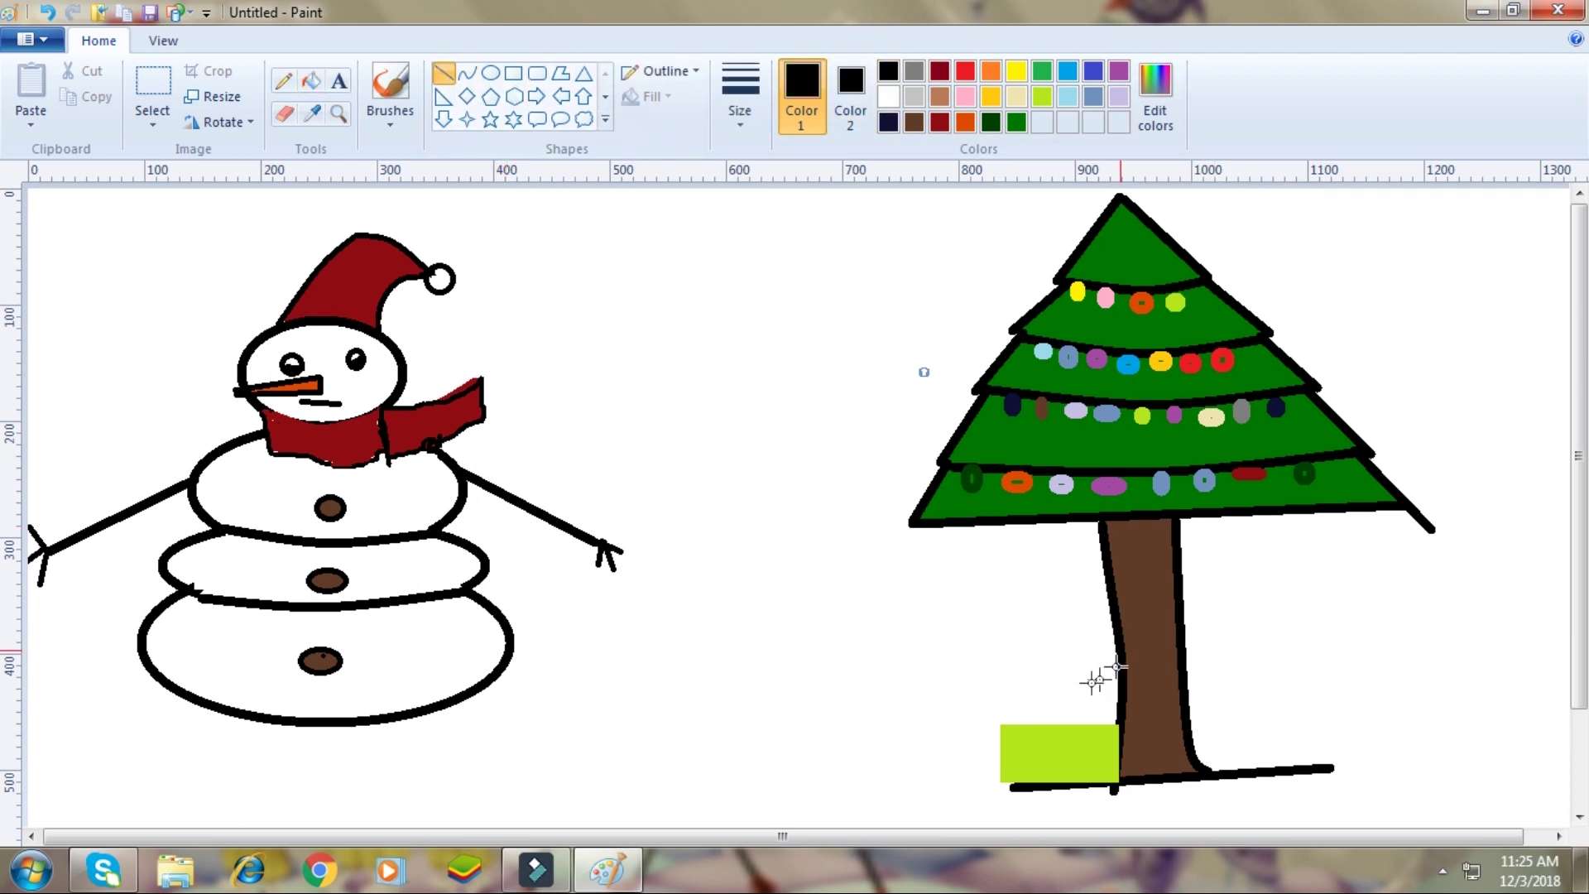
drag(1055, 728, 1056, 784)
click(961, 811)
drag(1001, 755, 1118, 756)
click(951, 681)
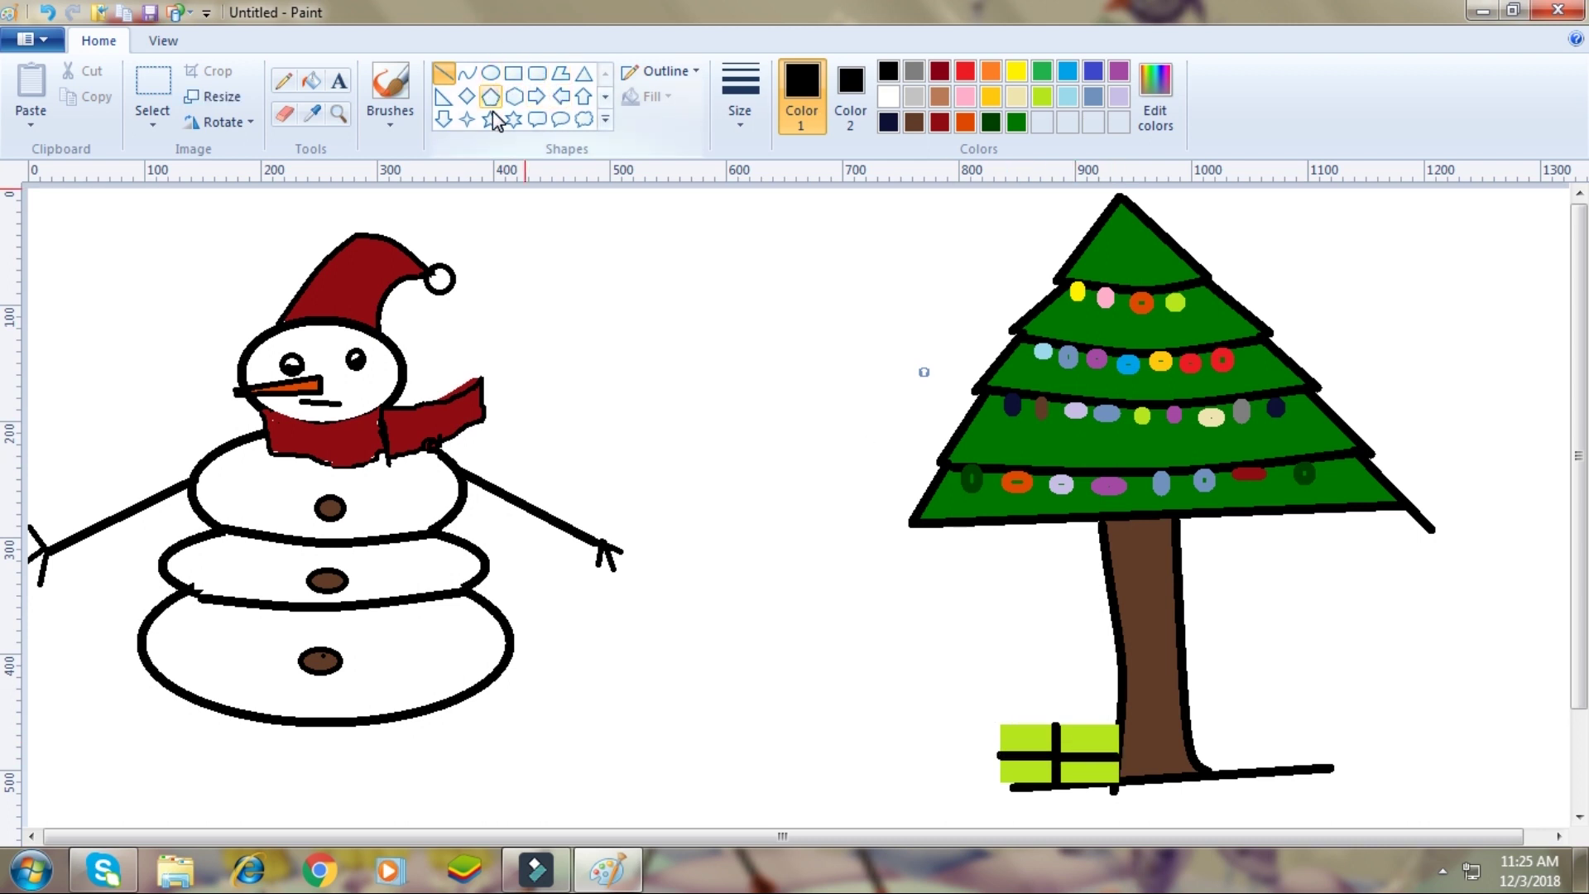
Draw a black-outlined oval about 65 by 40 px on the ground right of the trunk and fill it with dark green.
click(605, 119)
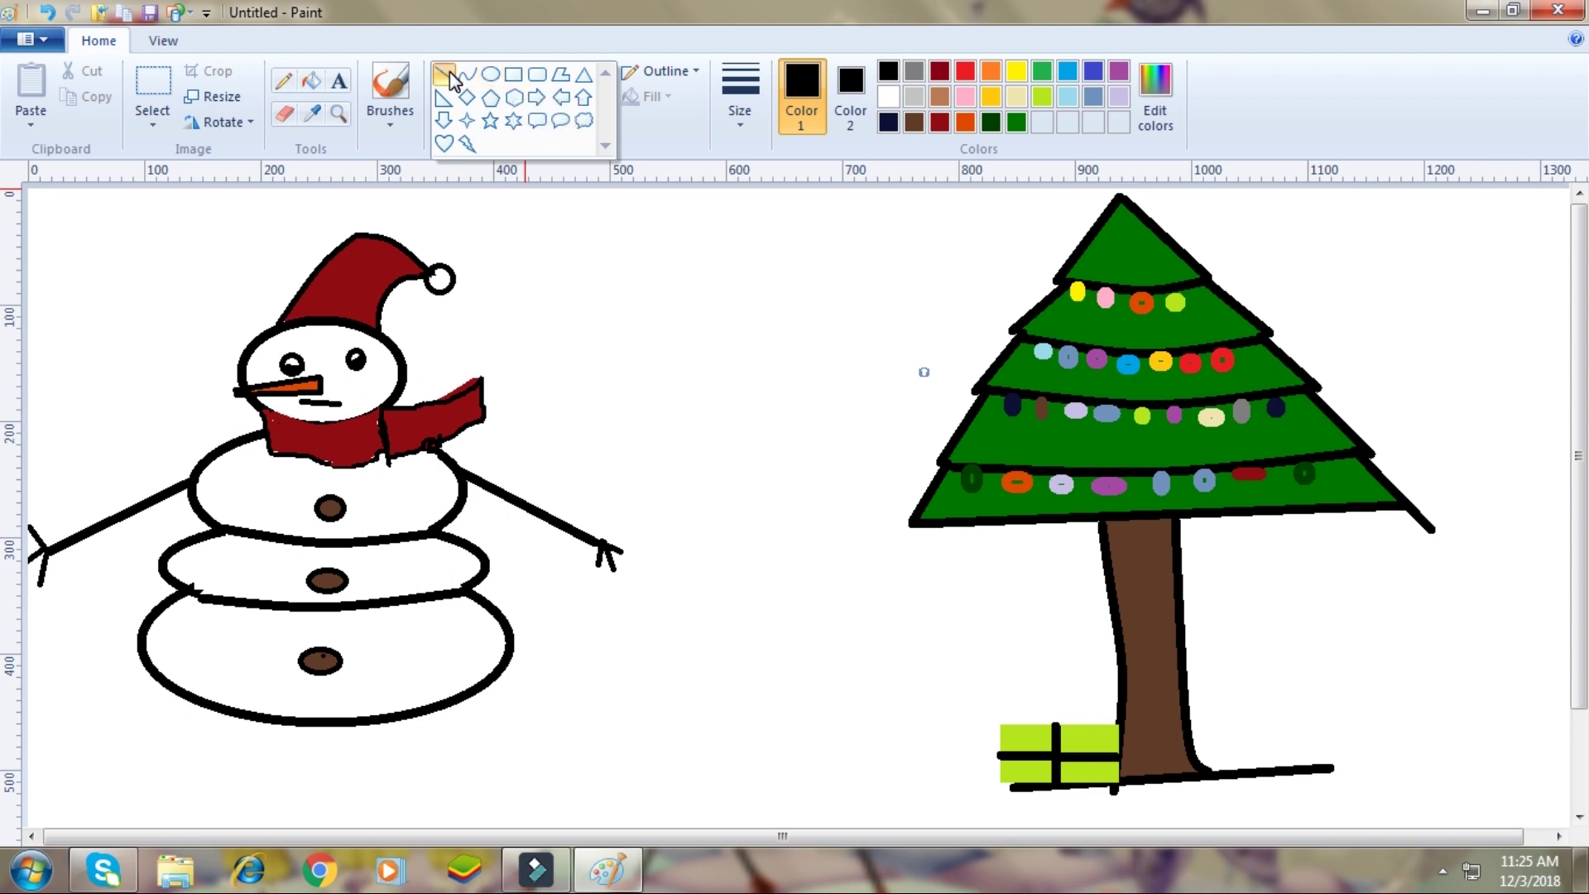
click(493, 75)
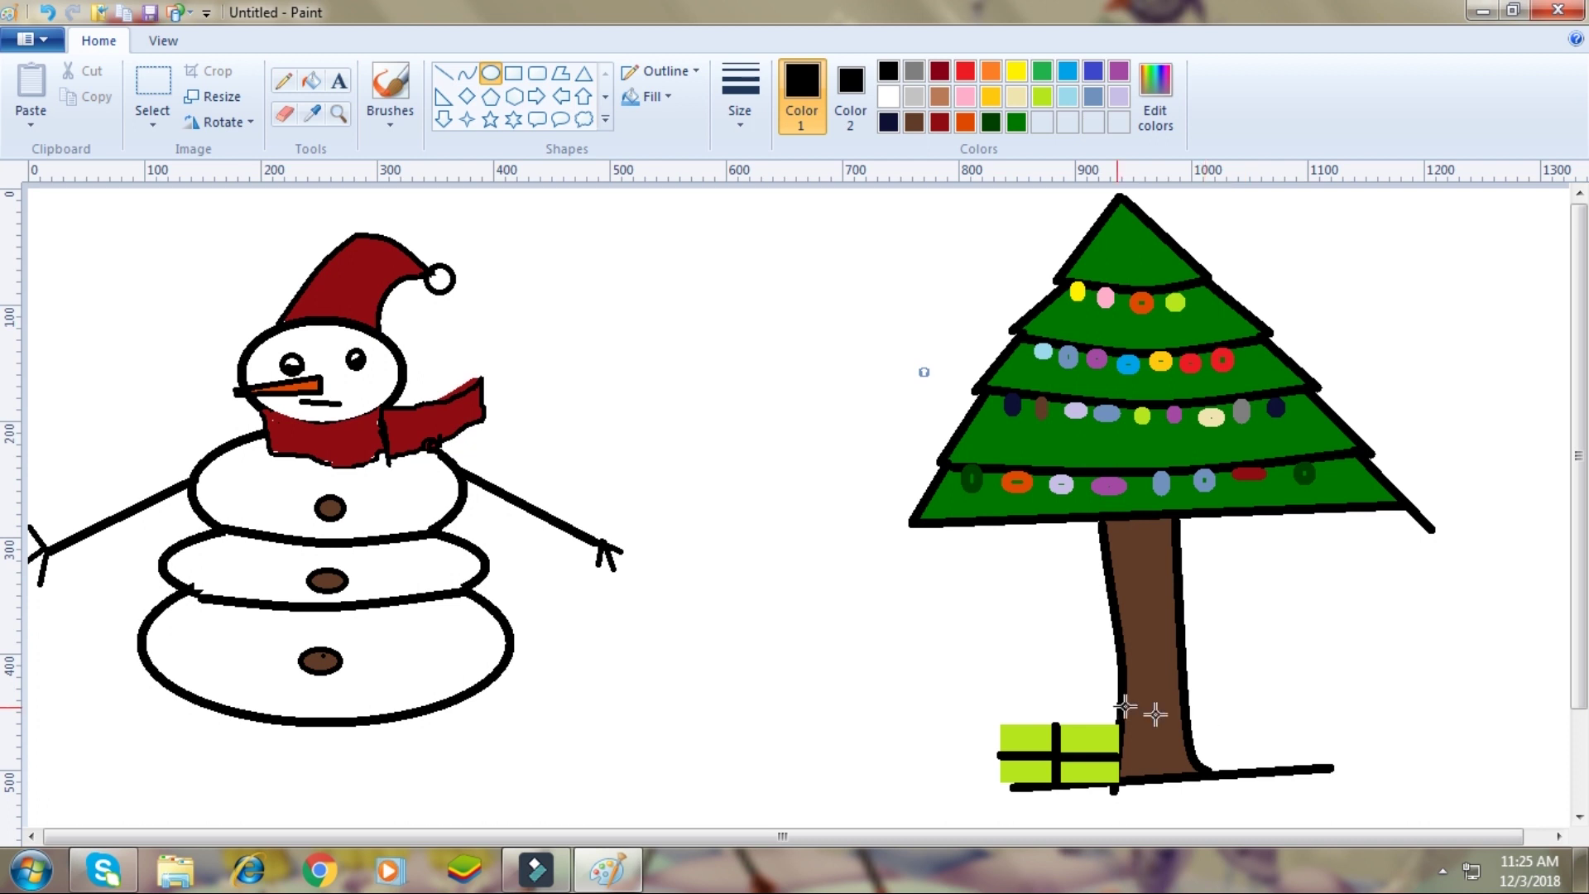
drag(1209, 725, 1285, 770)
click(311, 81)
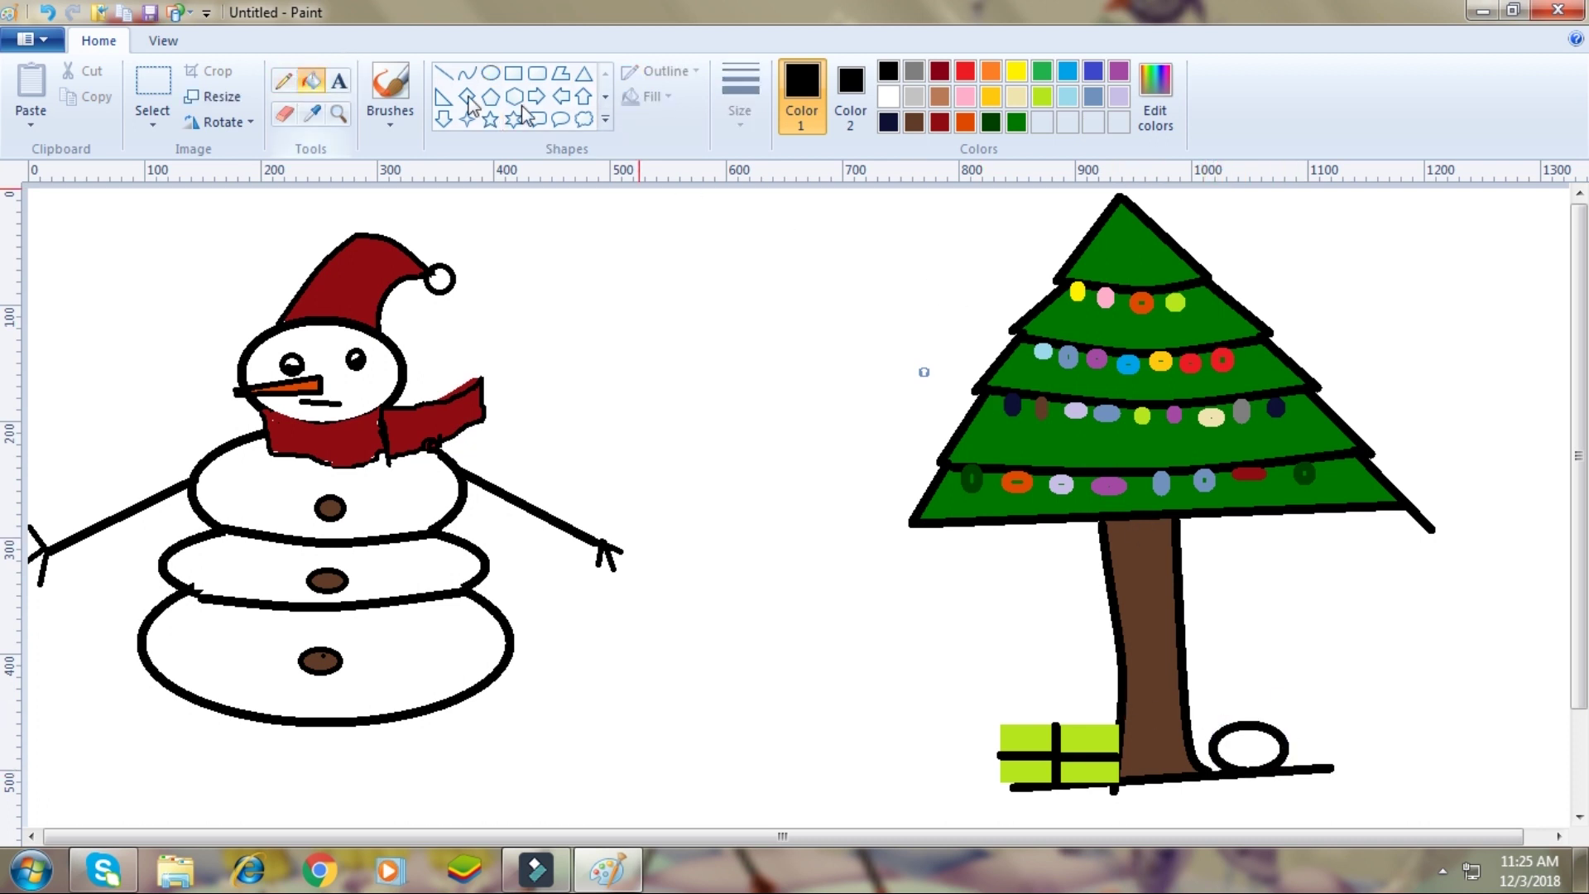
click(993, 122)
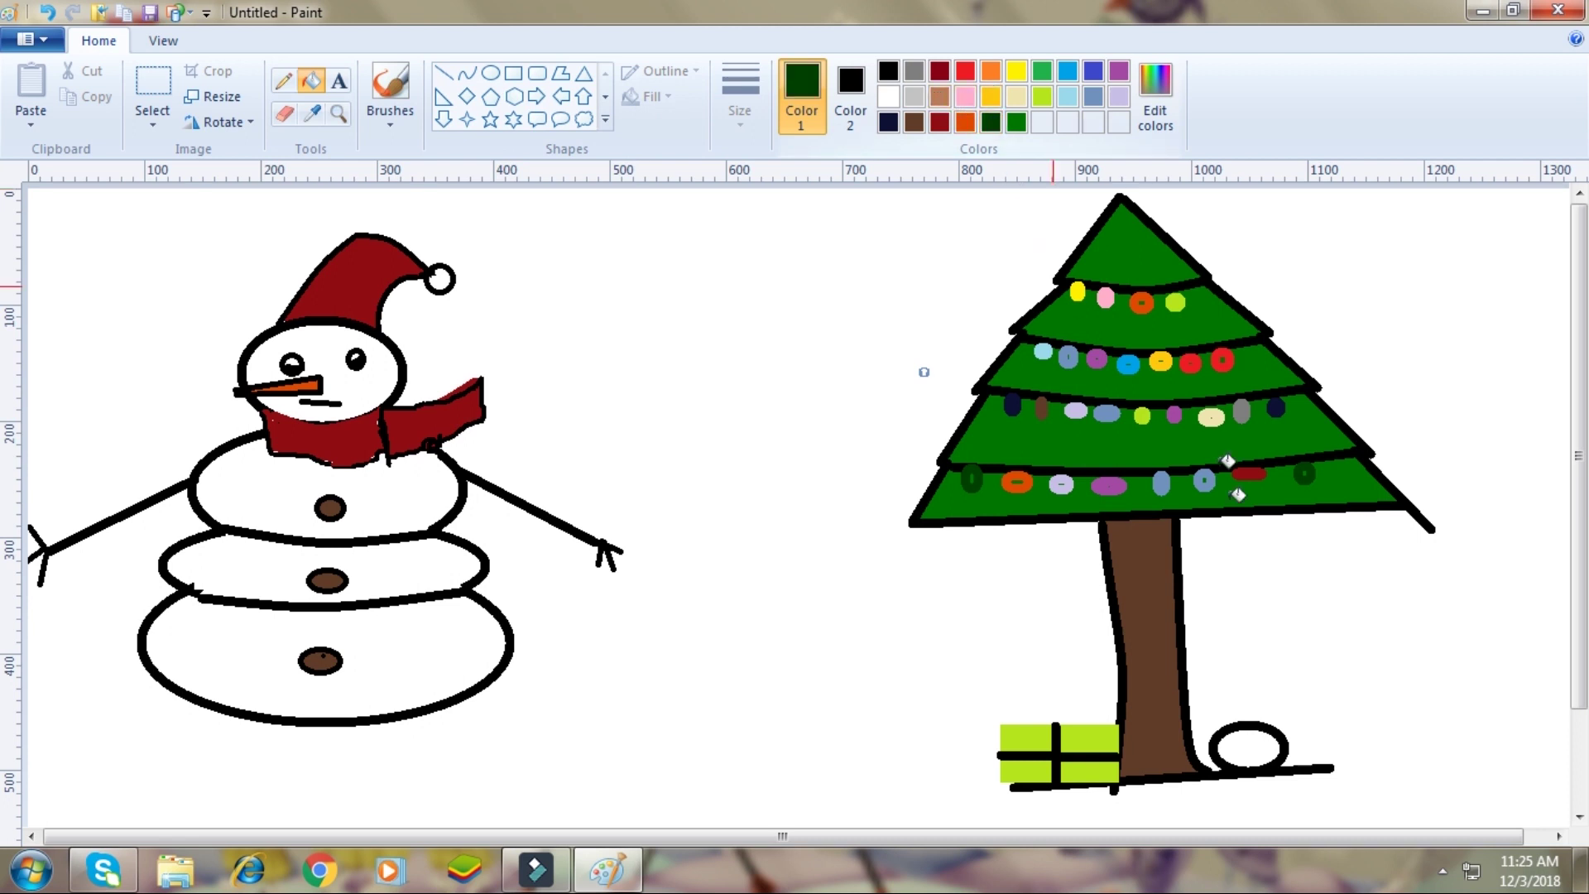
click(1263, 751)
Draw thinner vertical and horizontal ribbon lines across the dark green oval gift, with black for the horizontal one.
click(444, 74)
click(737, 120)
click(760, 228)
drag(1253, 755, 1246, 730)
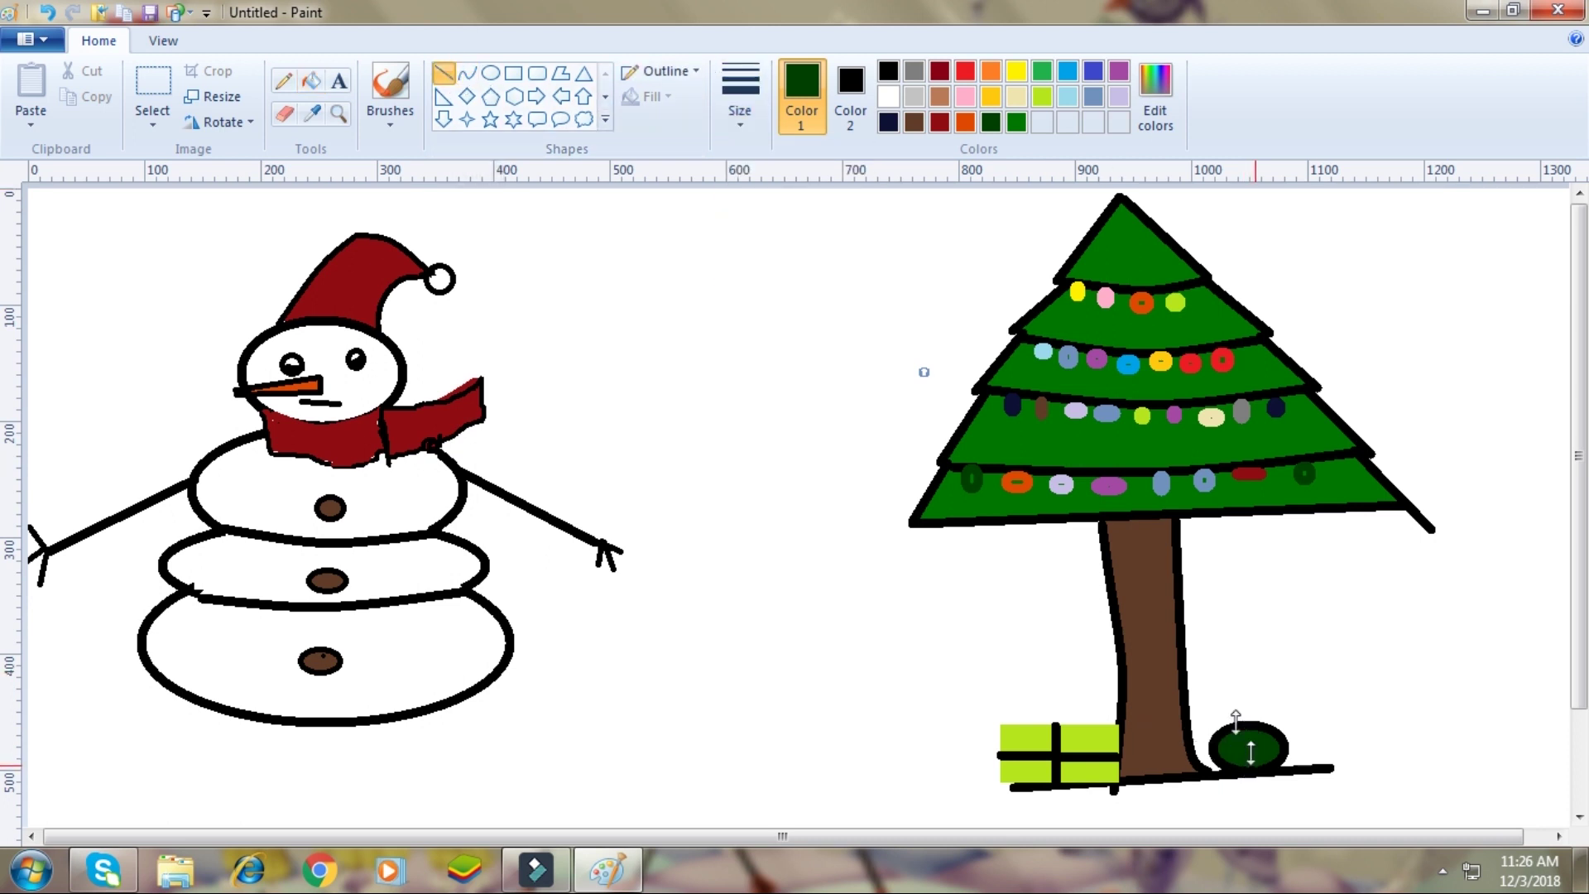
click(892, 69)
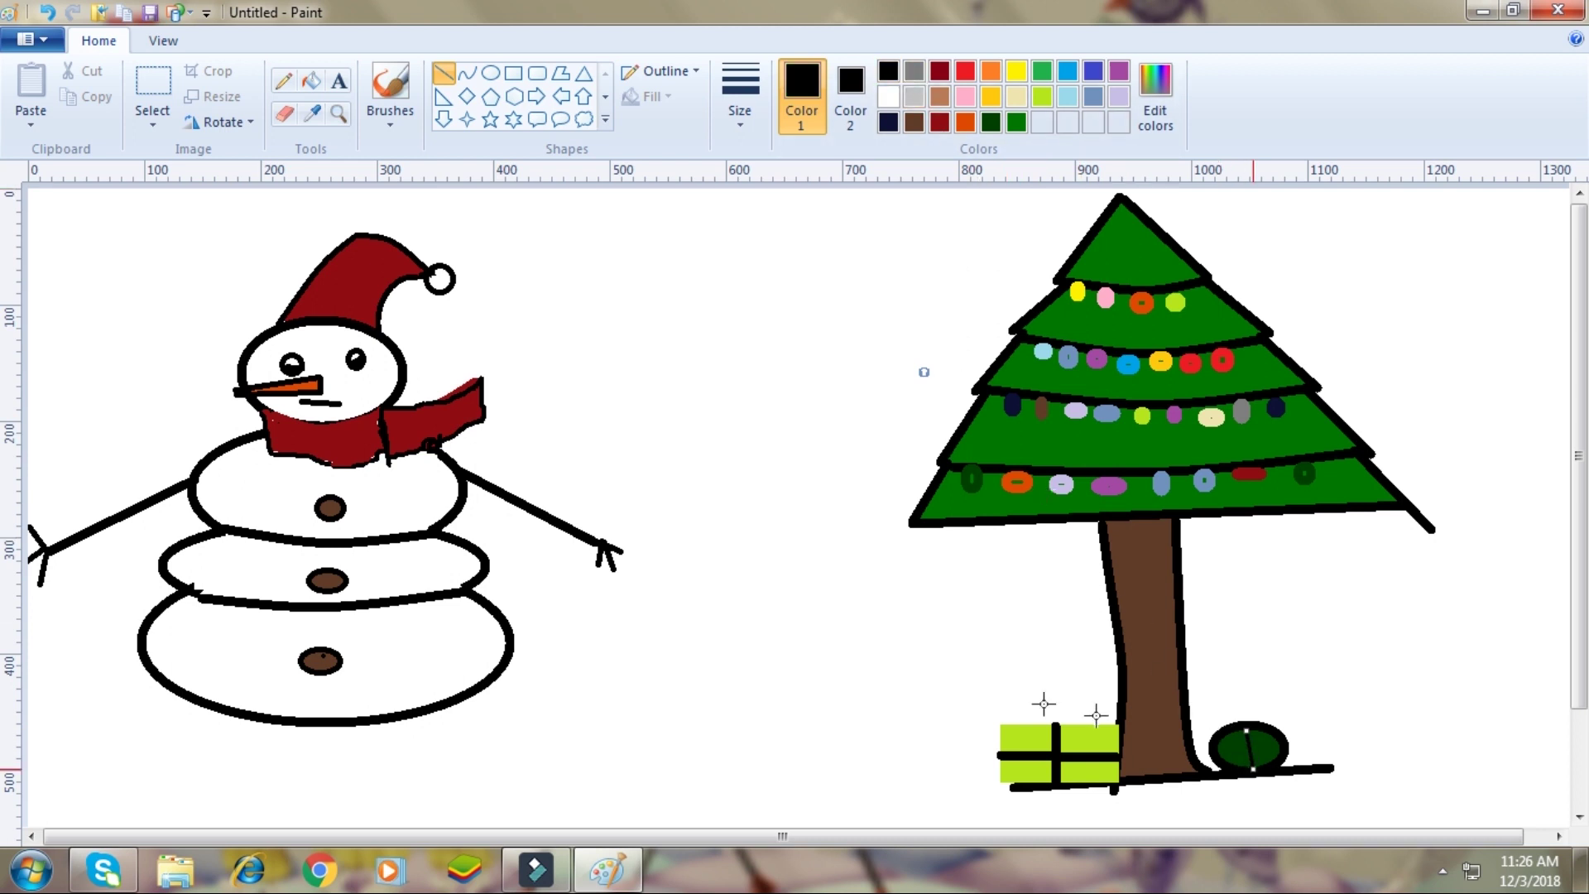
drag(1215, 749, 1282, 749)
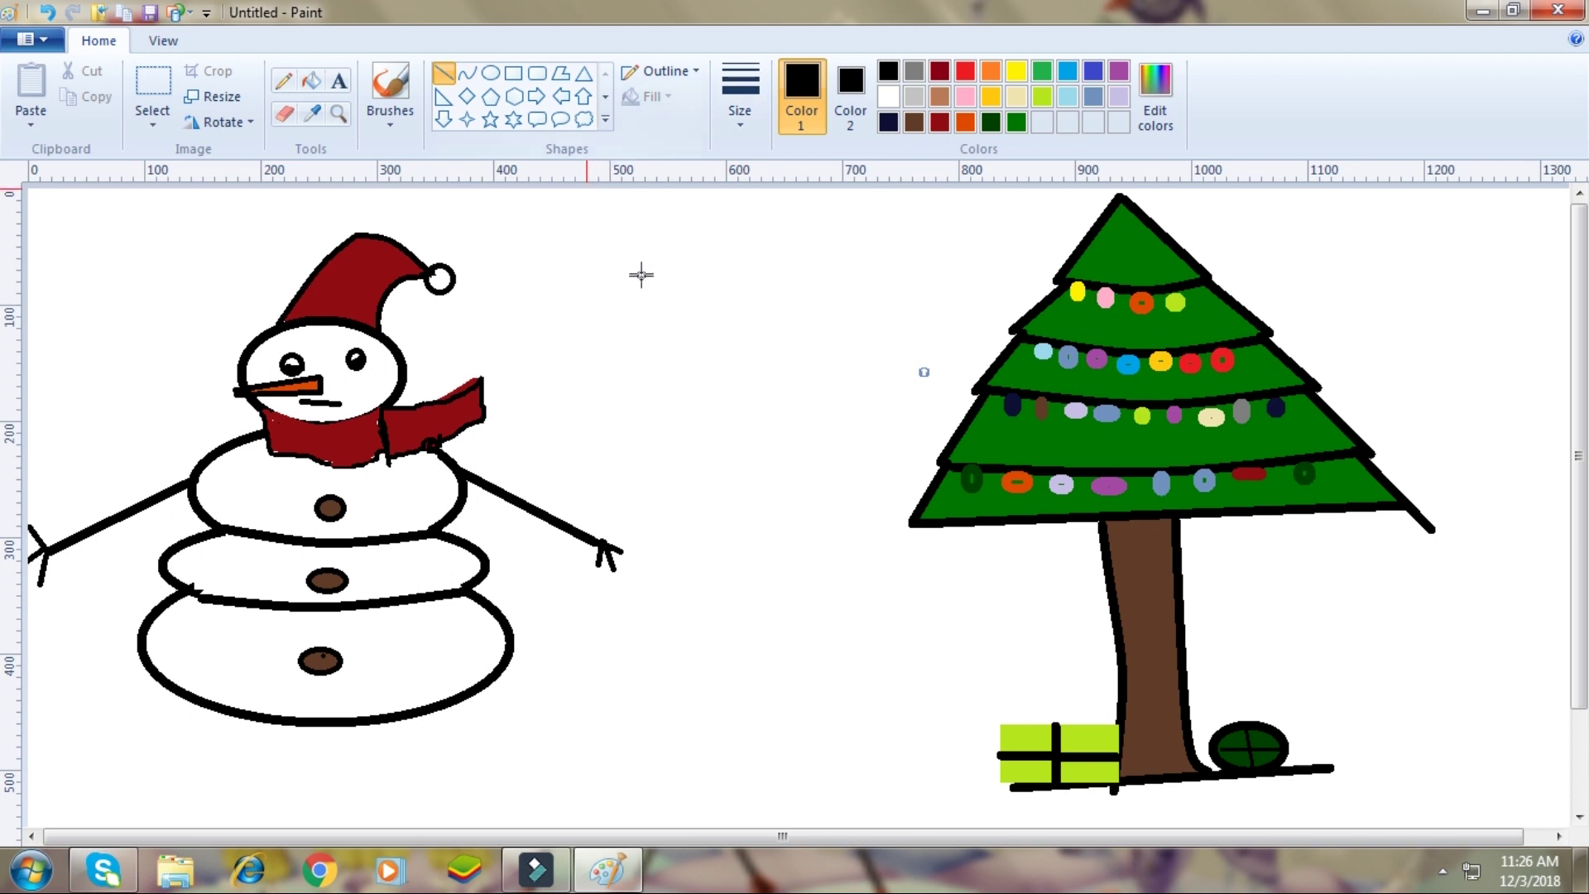
Draw a flat gold six-point star about 70 px wide at the treetop and fill it with gold.
click(514, 119)
click(992, 96)
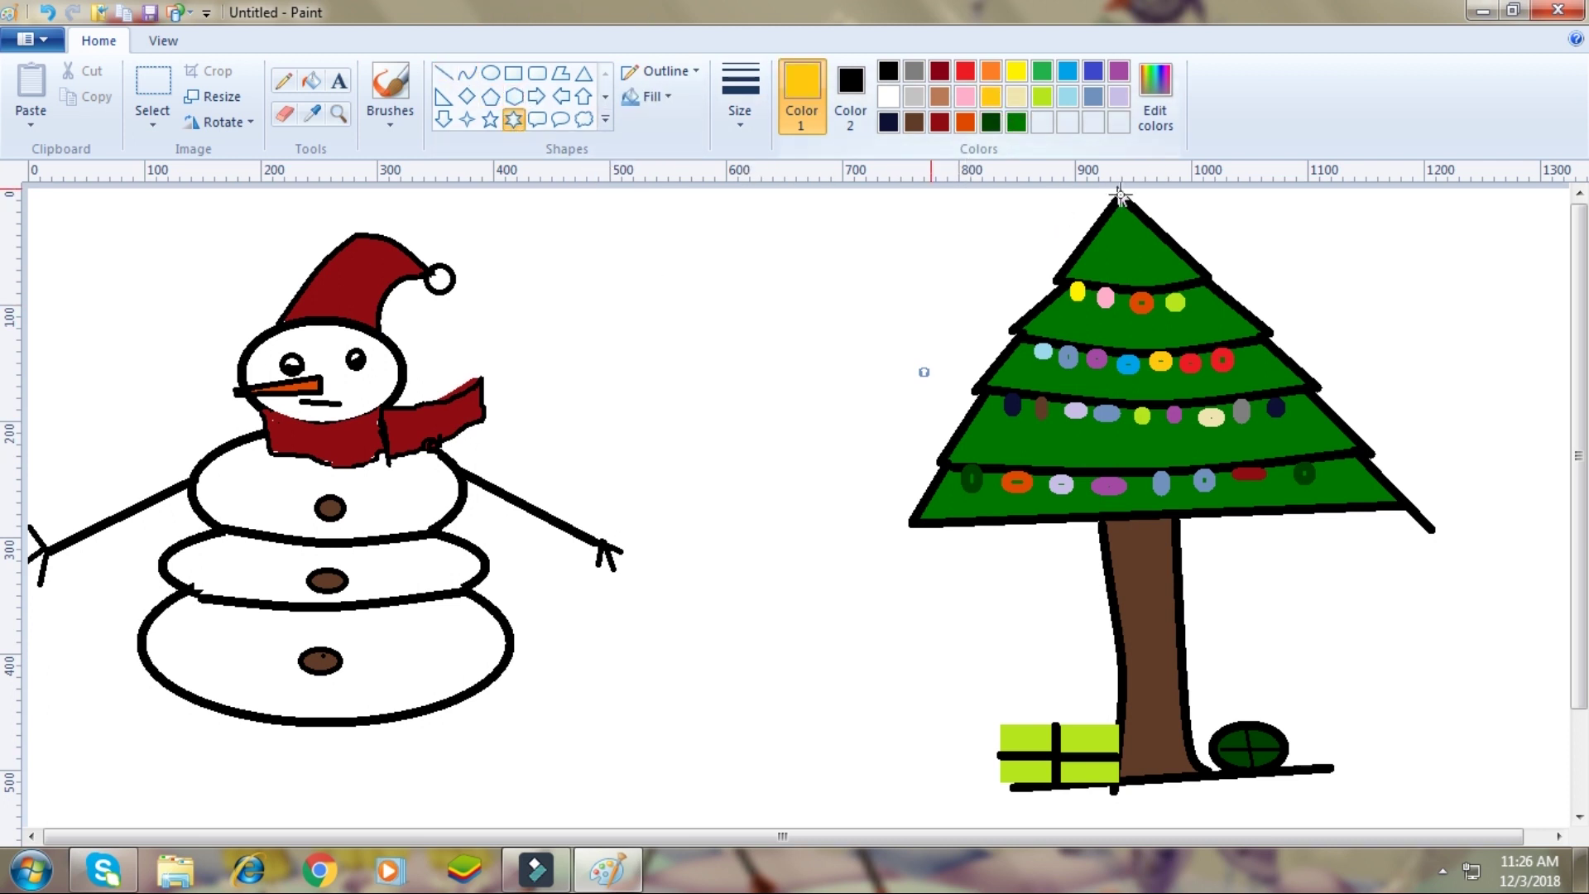
drag(1084, 192, 1164, 208)
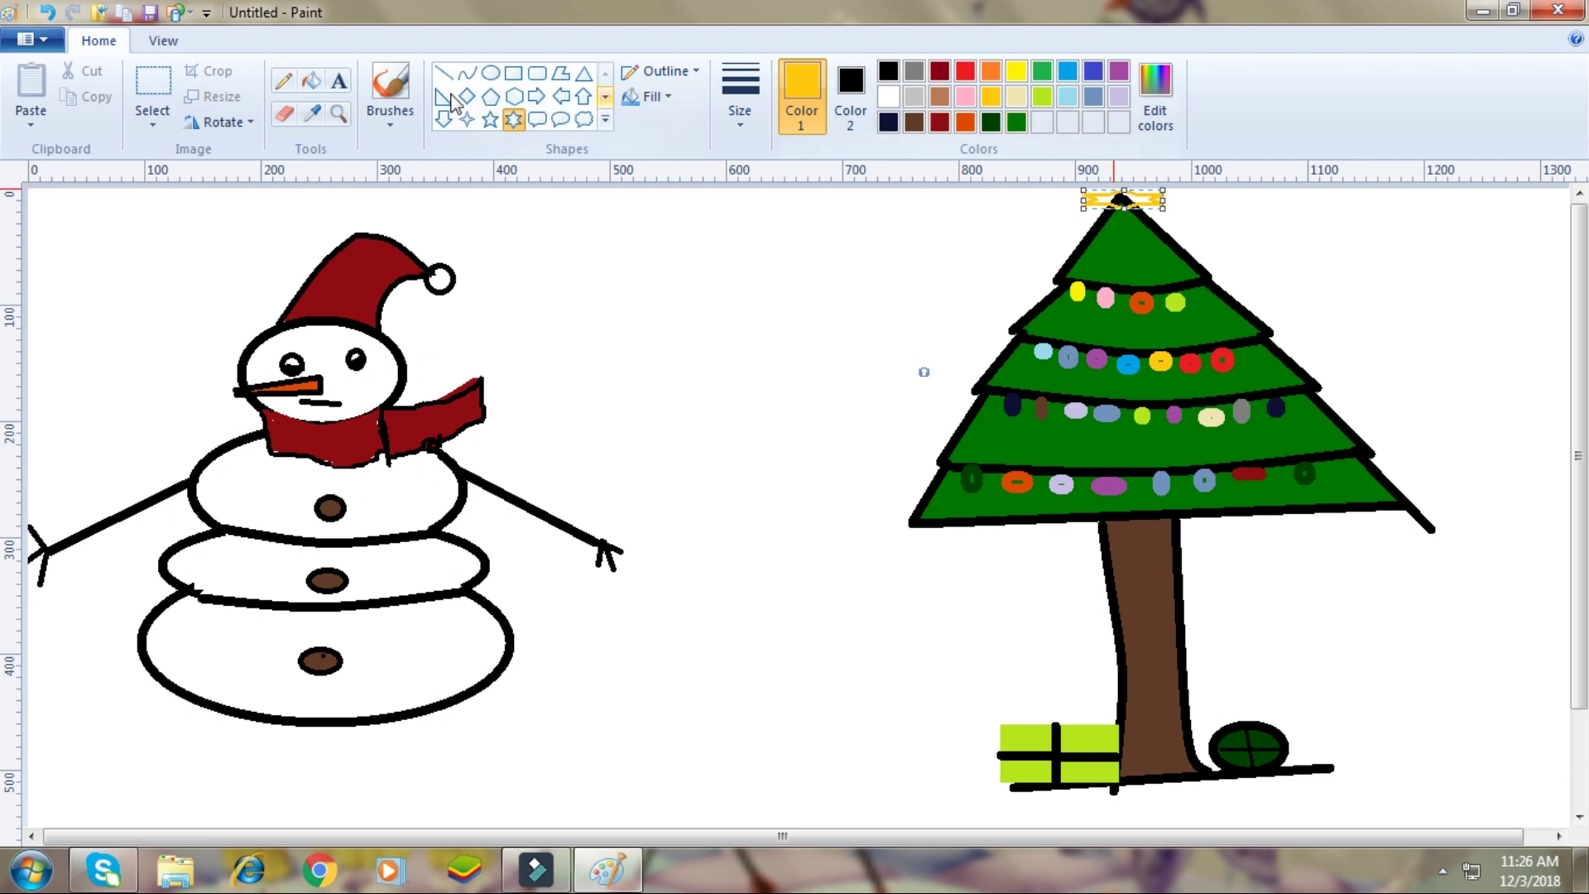
click(311, 80)
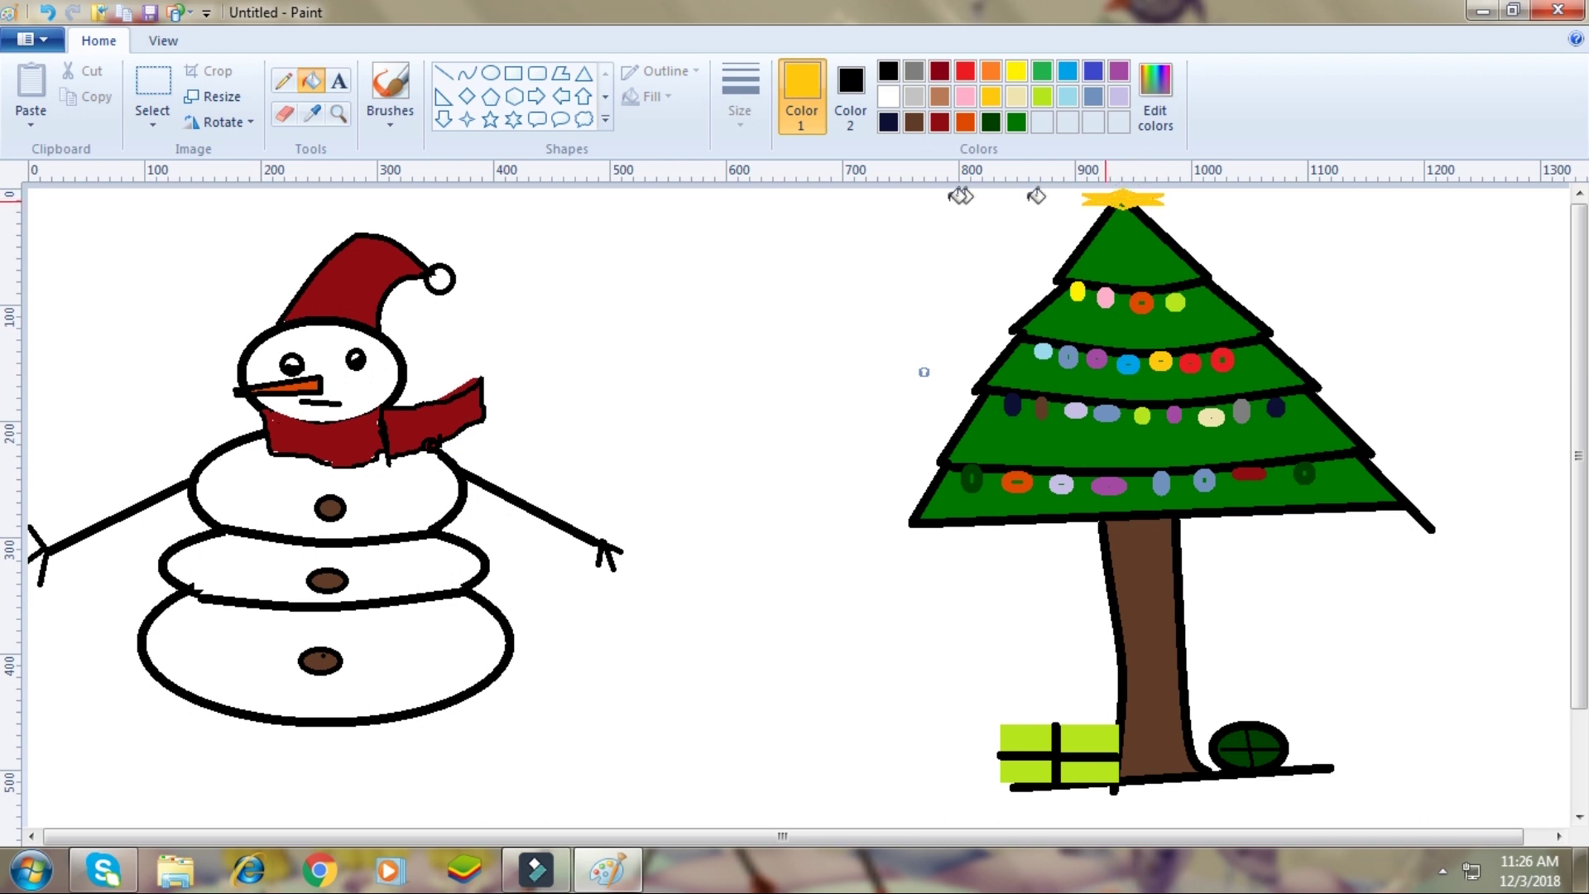
Try gold as the background fill, and replace it with light blue.
click(820, 221)
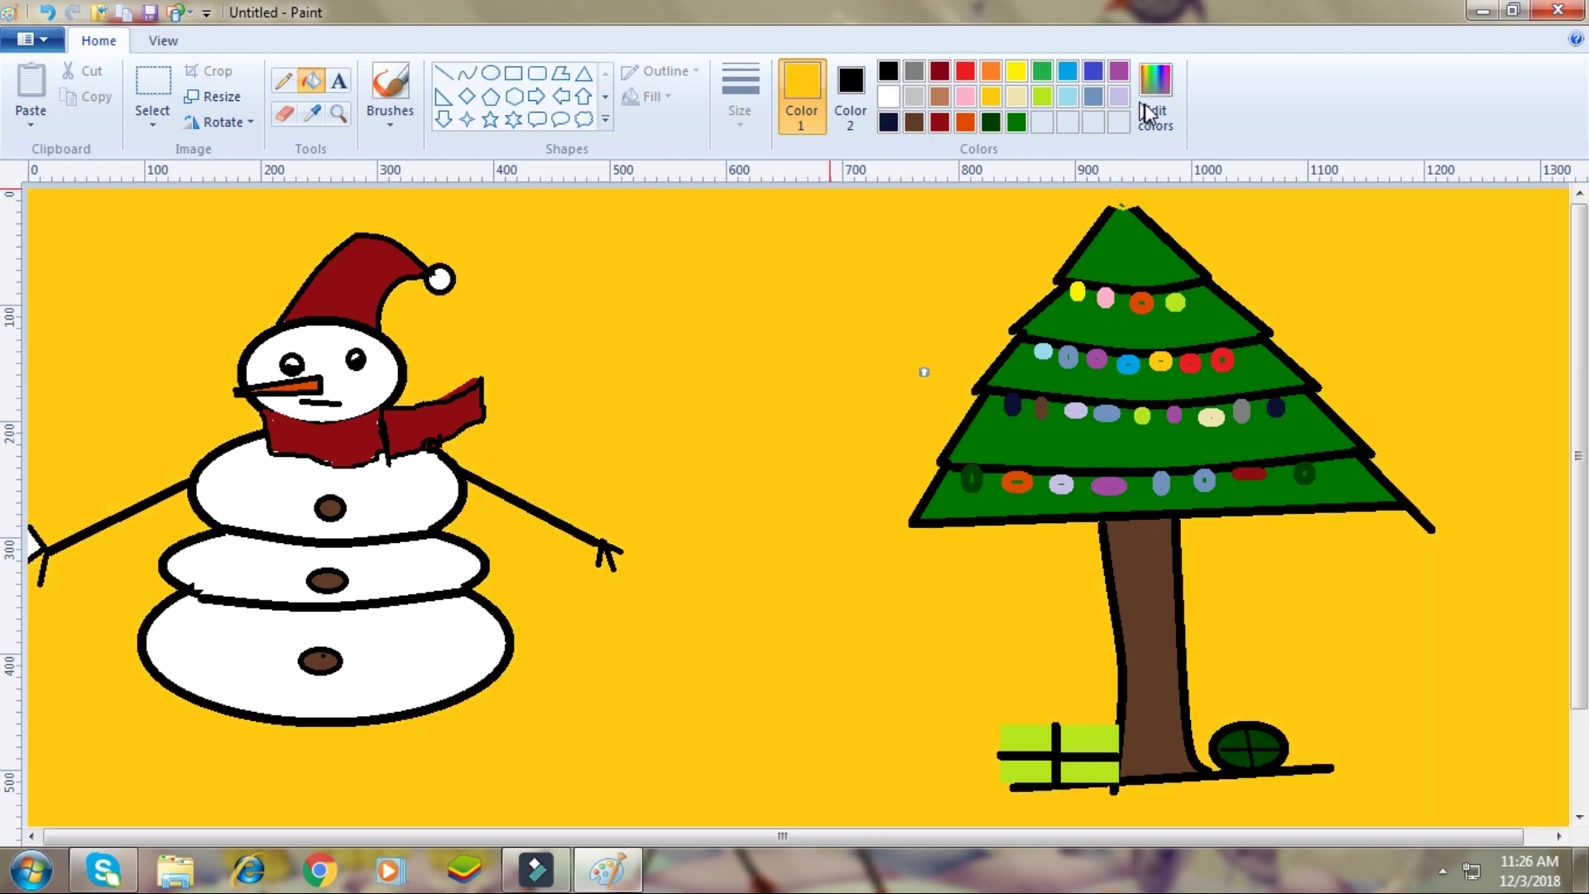
click(925, 281)
Add the black caption "I am a snow man with any leg" beside the snowman's hat in bold Baskerville Old Face, size 20.
click(339, 80)
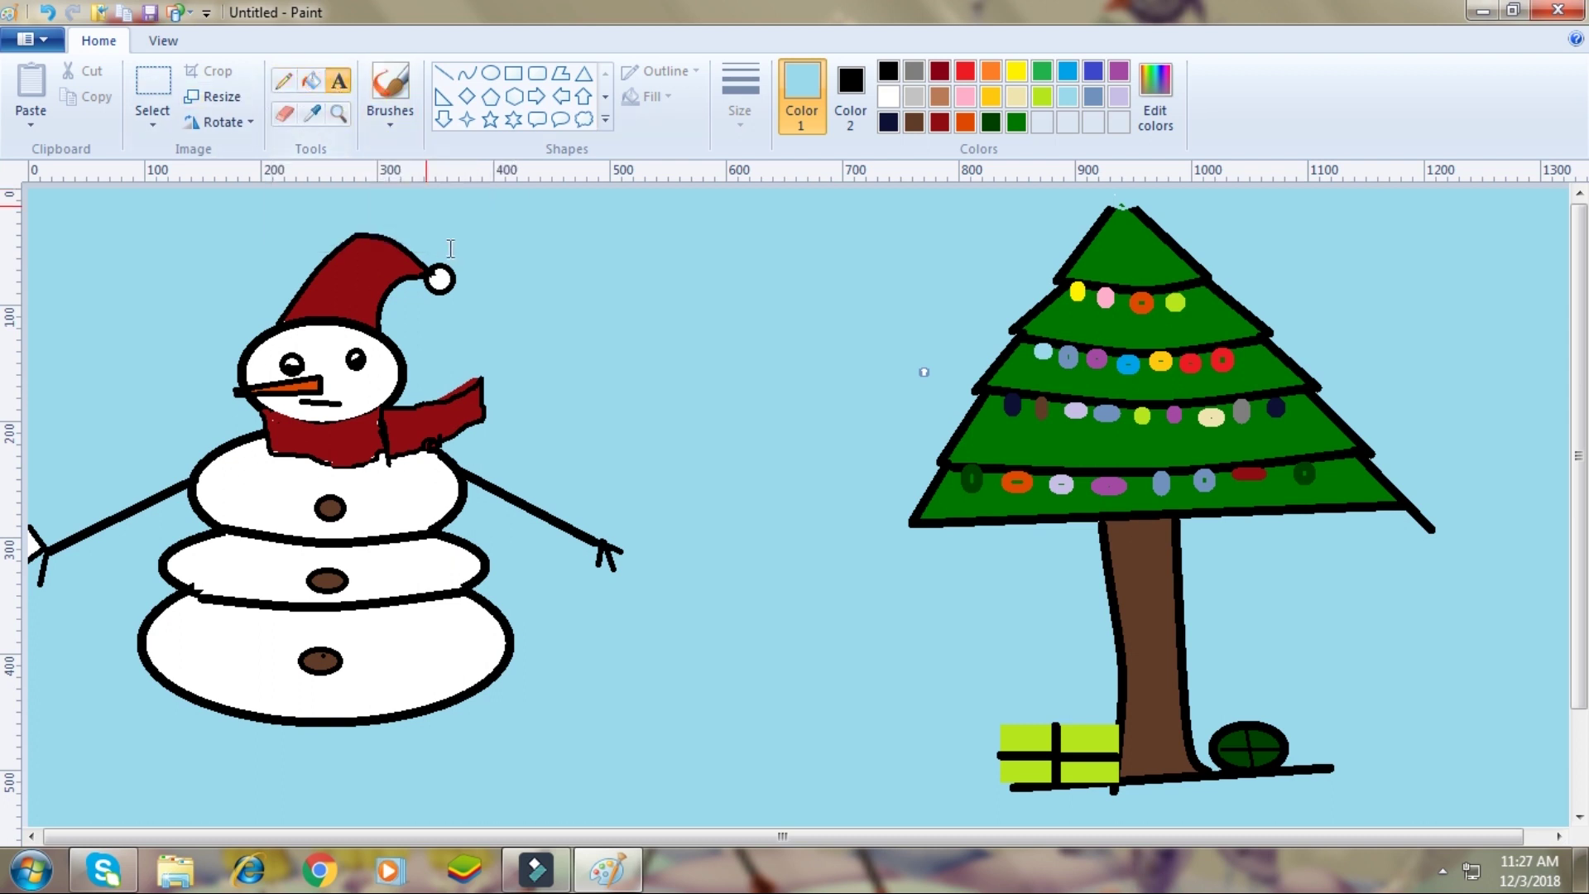
drag(479, 248, 567, 271)
drag(839, 297, 840, 311)
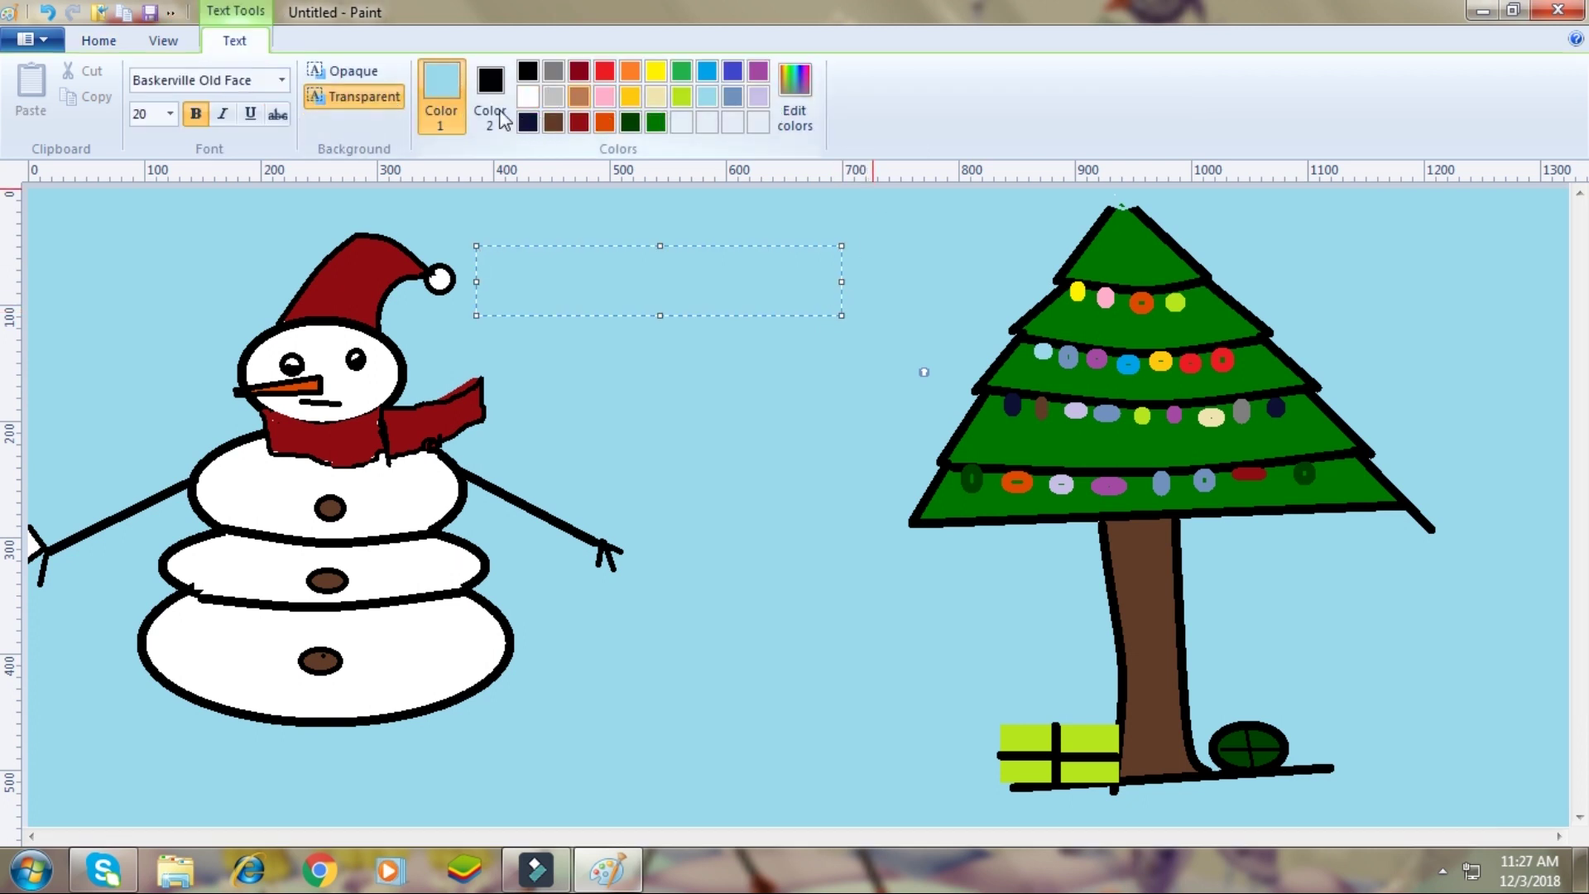
click(525, 72)
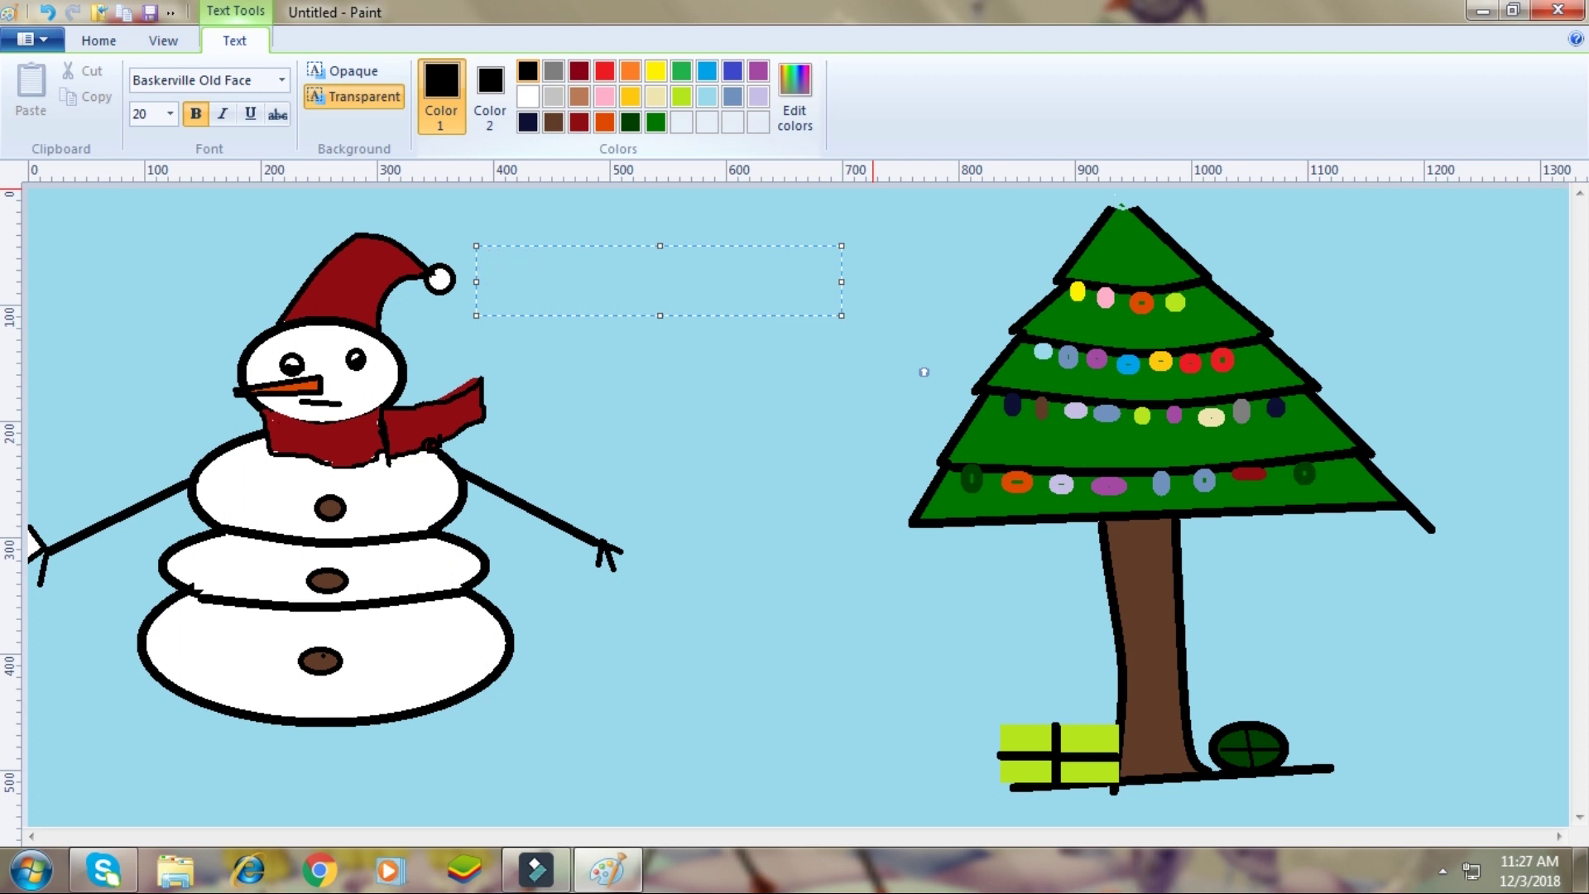
text(am)
text(a snow man with an)
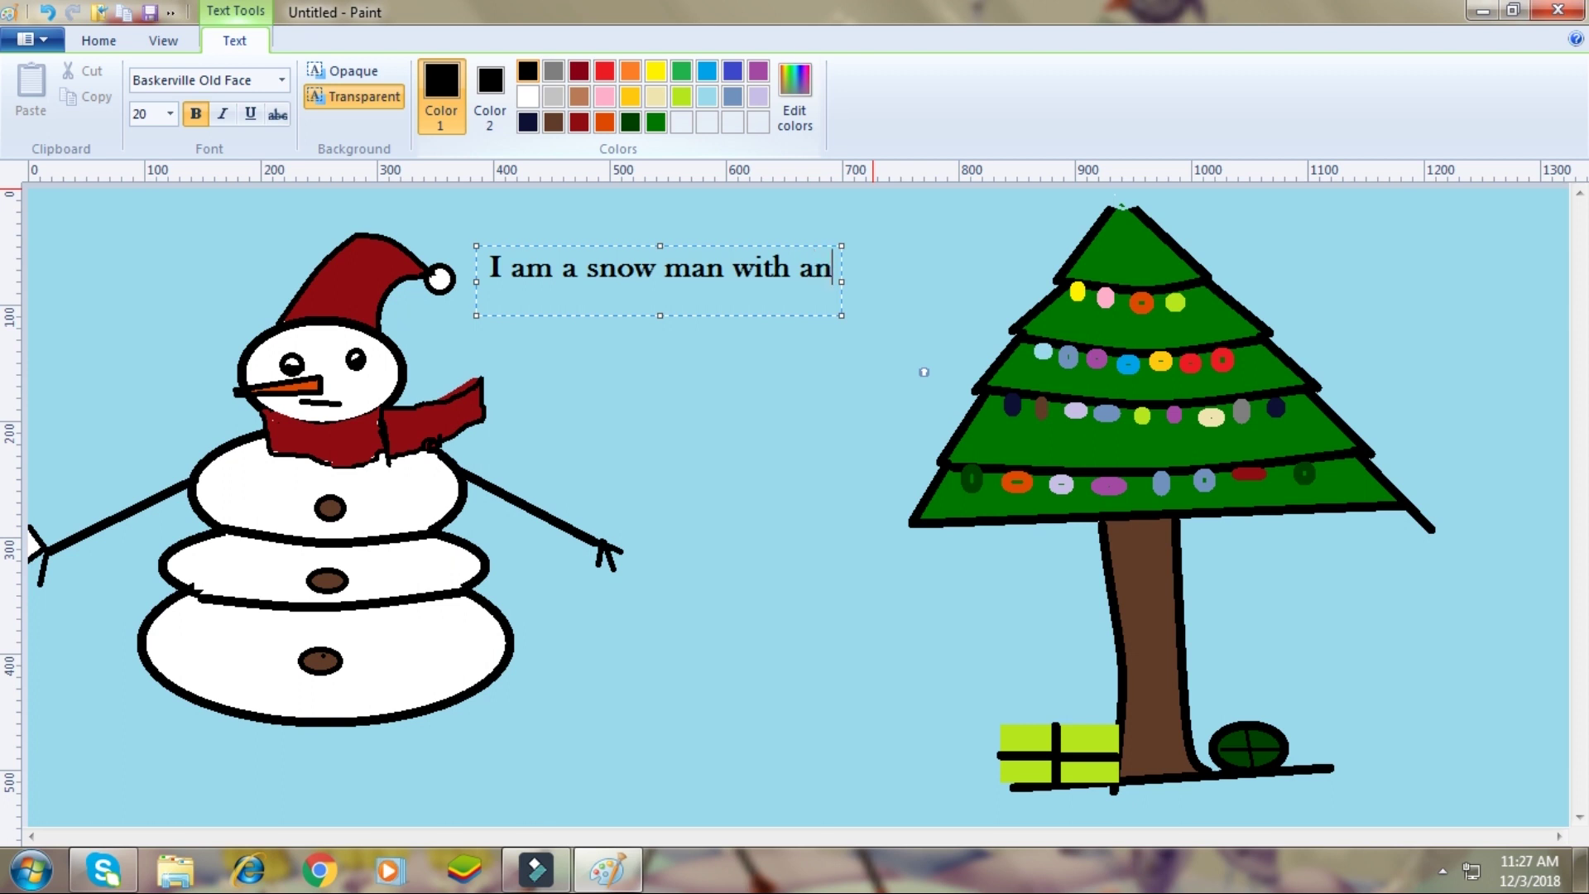
text(y)
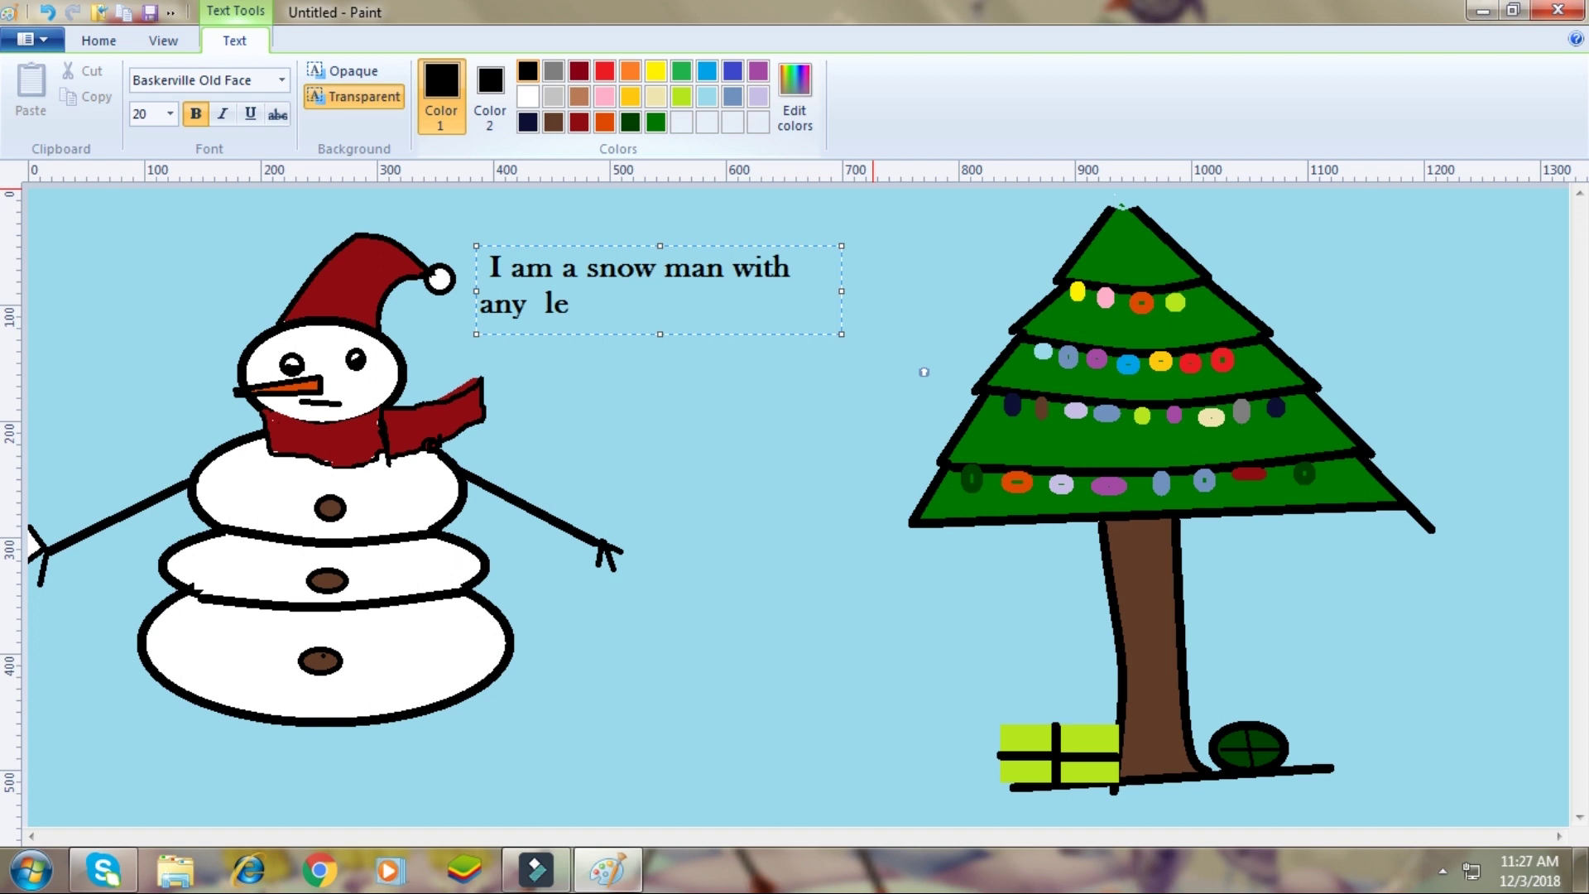
text(lehgf)
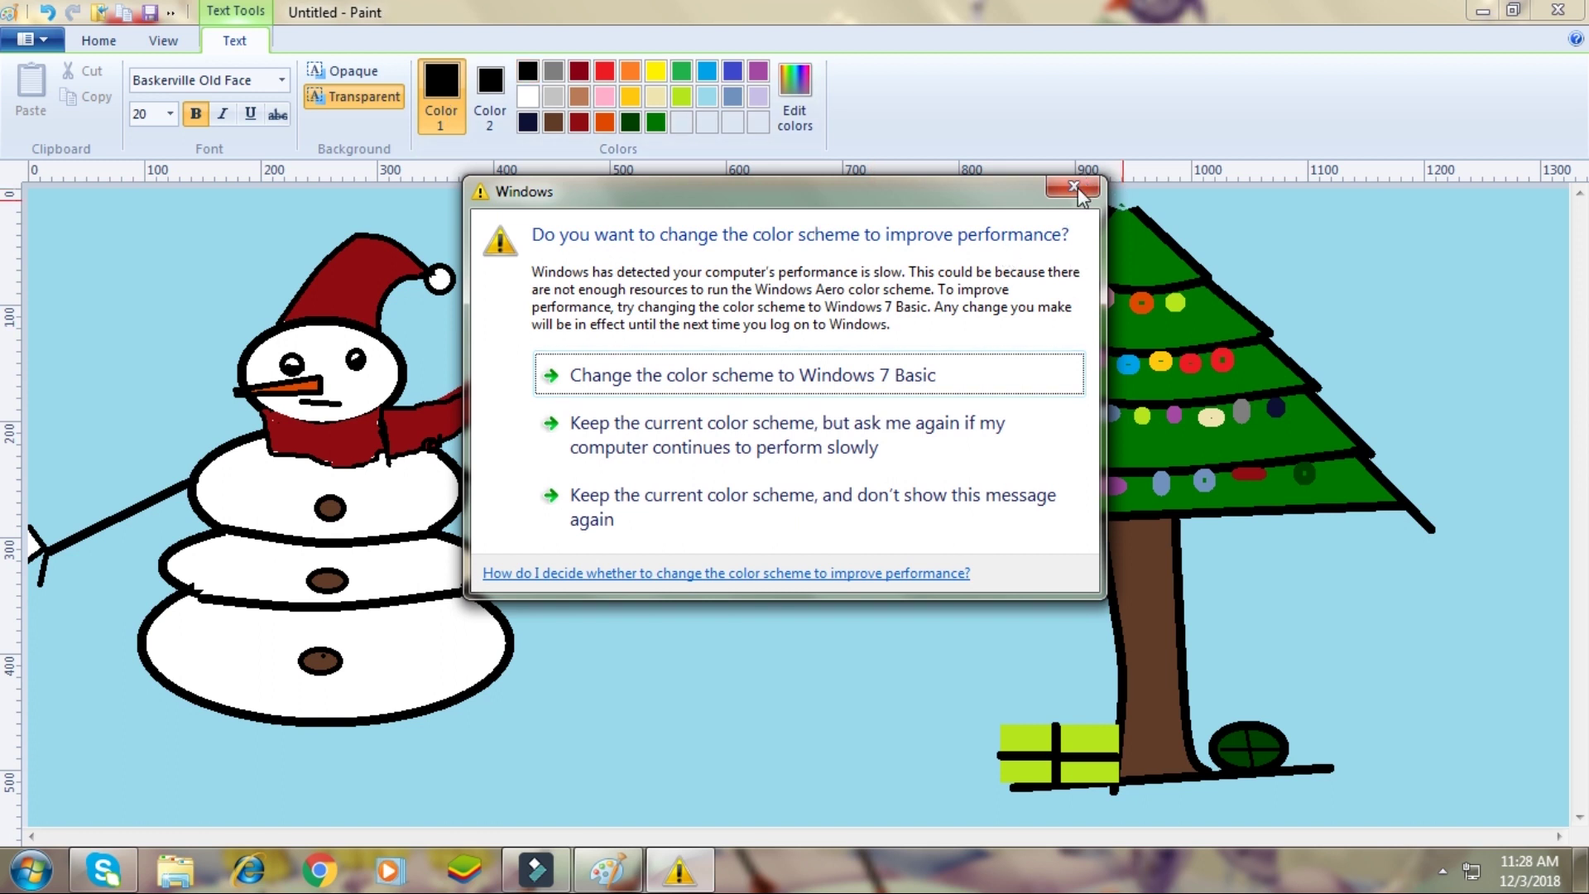
click(1074, 187)
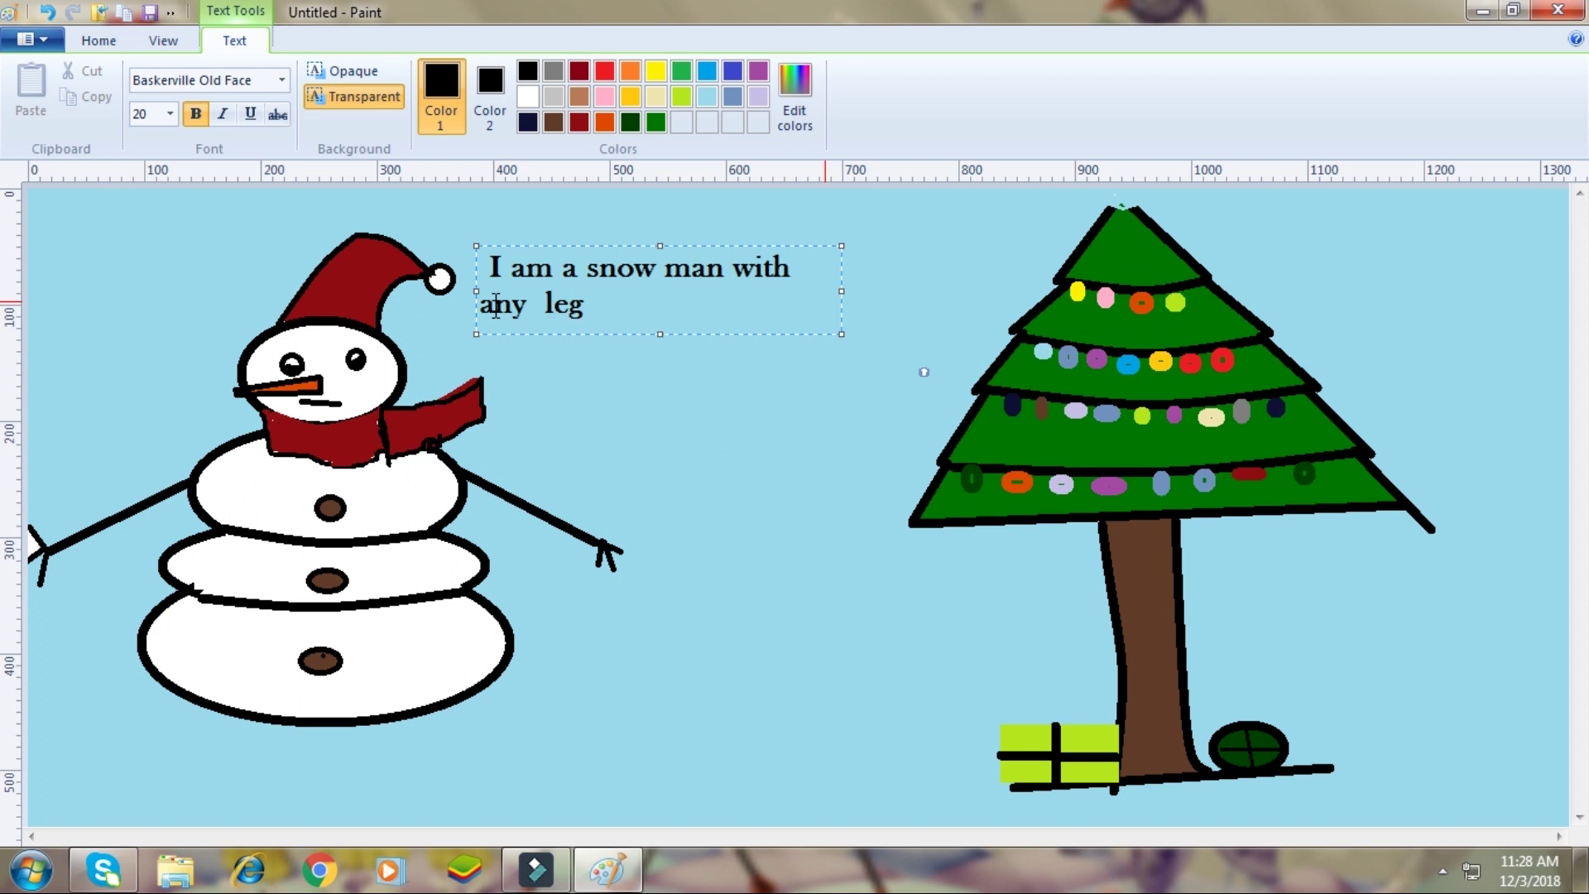
shift+click(800, 261)
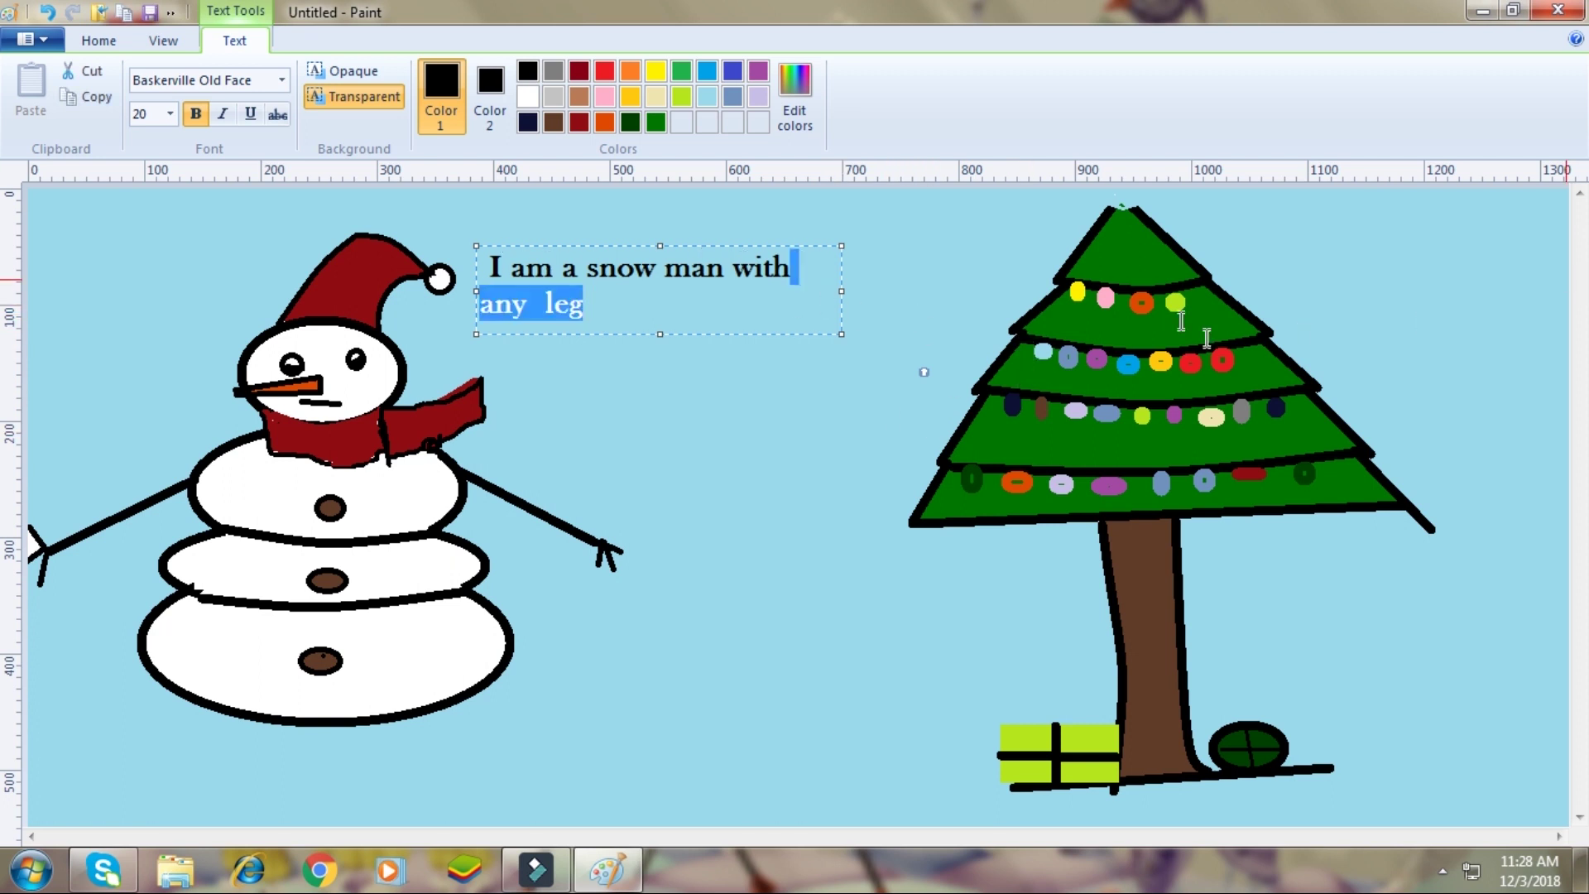
click(1035, 261)
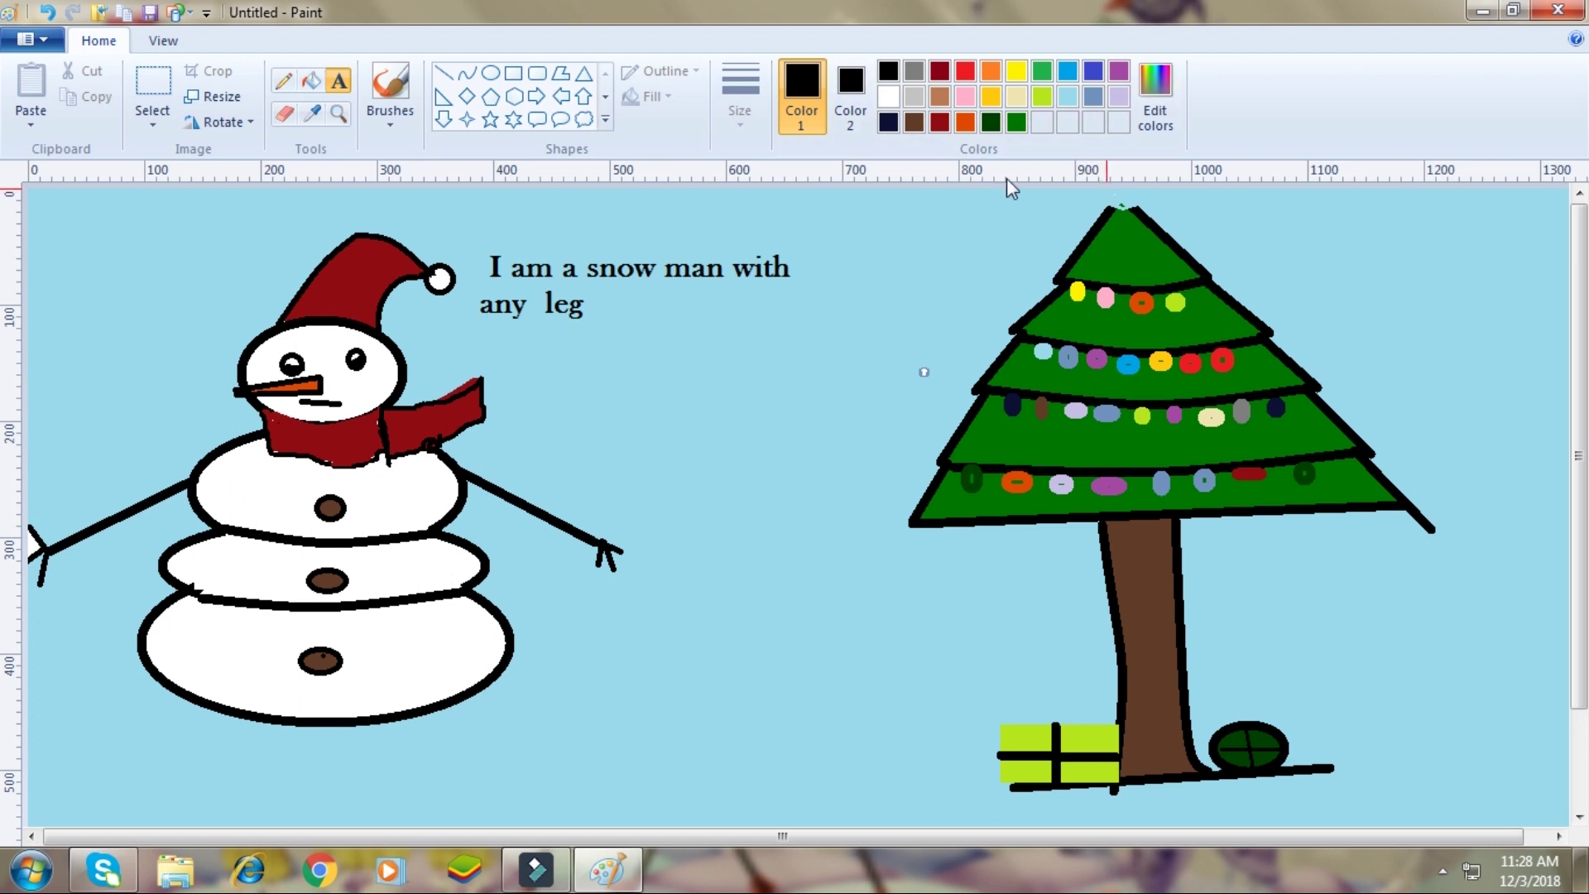
Draw a yellow six-point star about 70 by 30 px on the treetop and fill it with yellow.
click(513, 119)
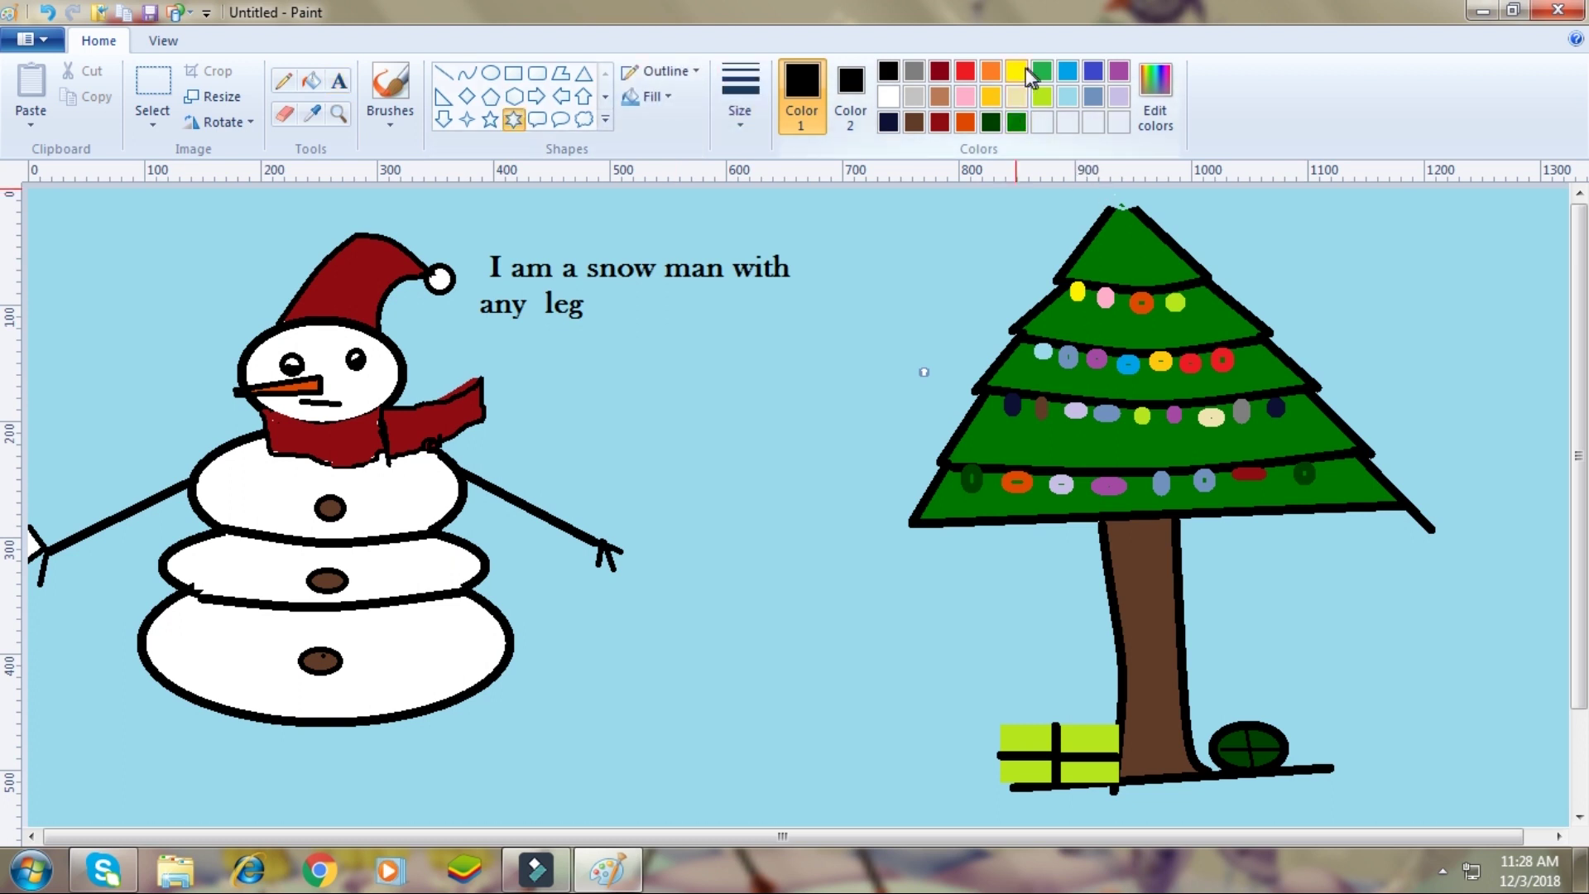
click(1022, 73)
drag(1087, 198, 1165, 223)
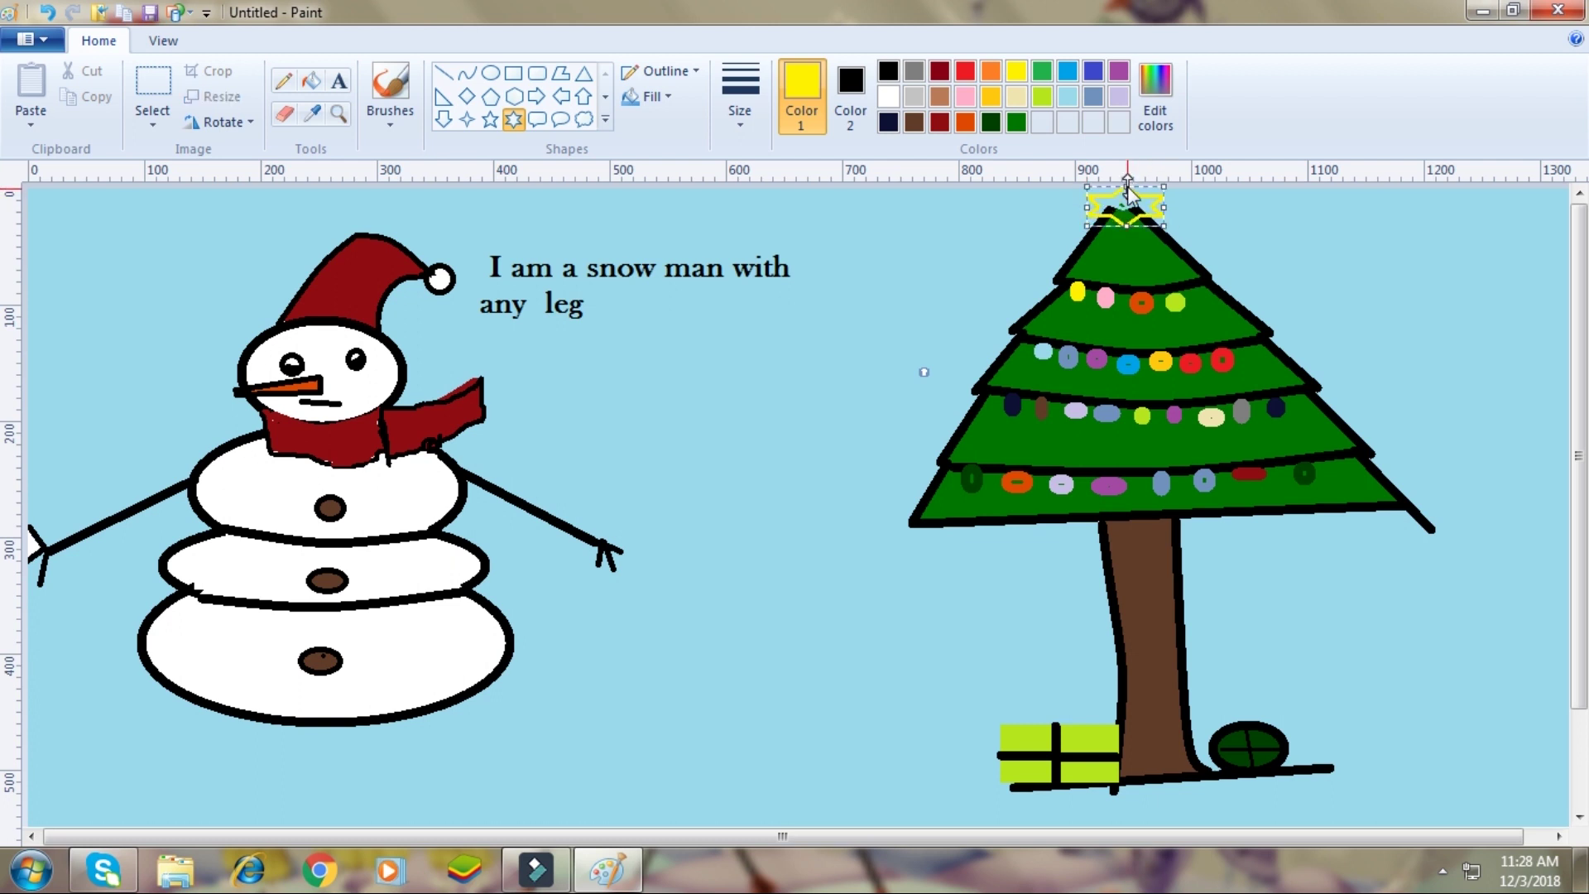
click(312, 80)
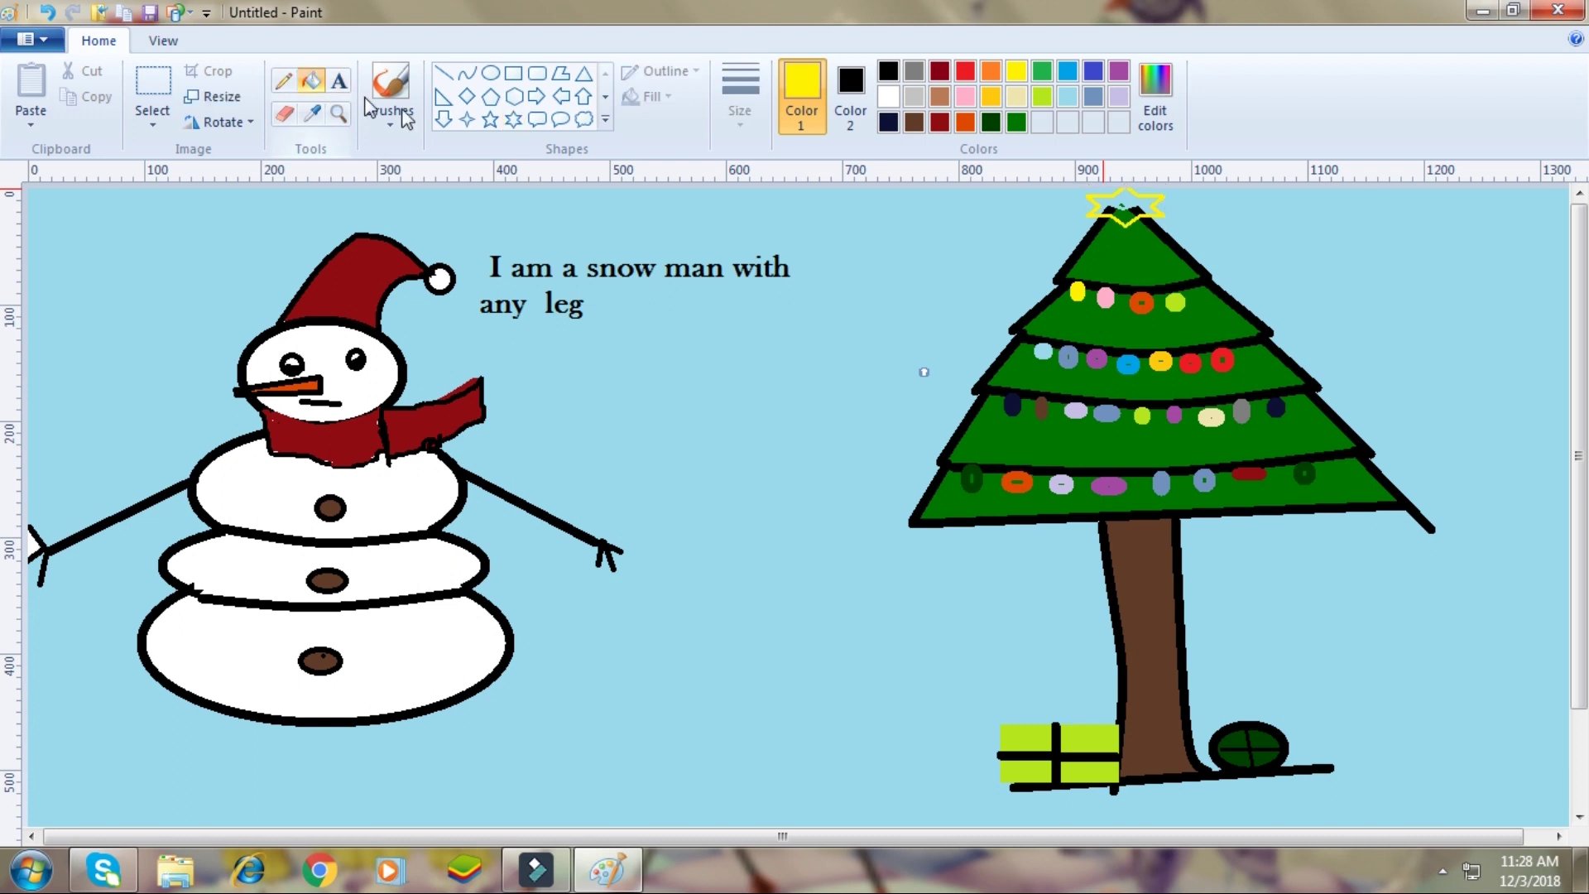
click(1126, 207)
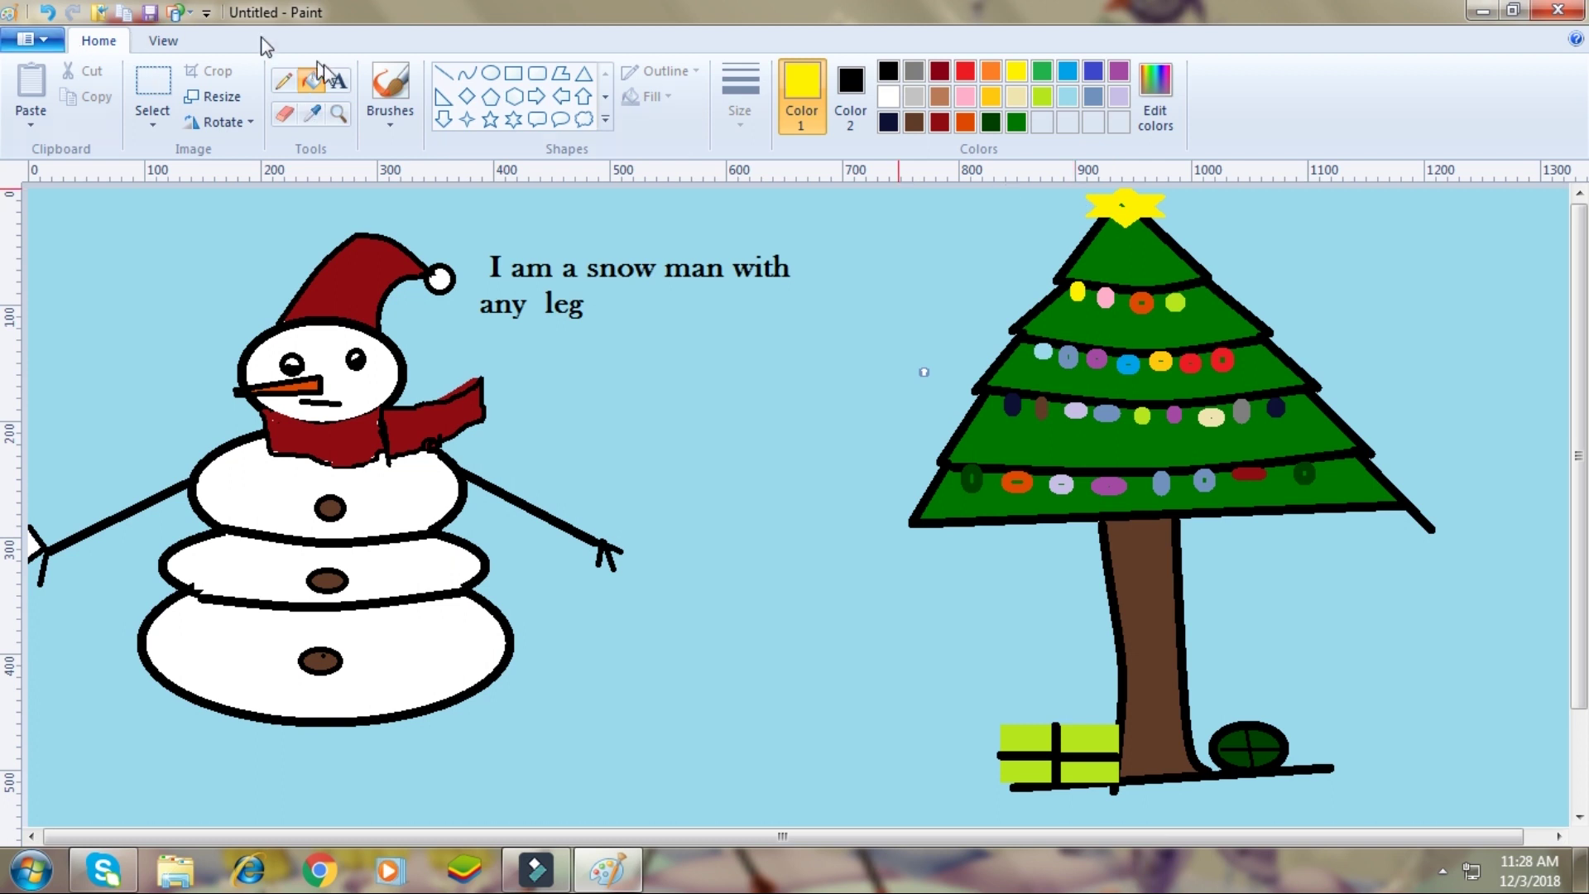
click(338, 80)
drag(802, 299, 799, 338)
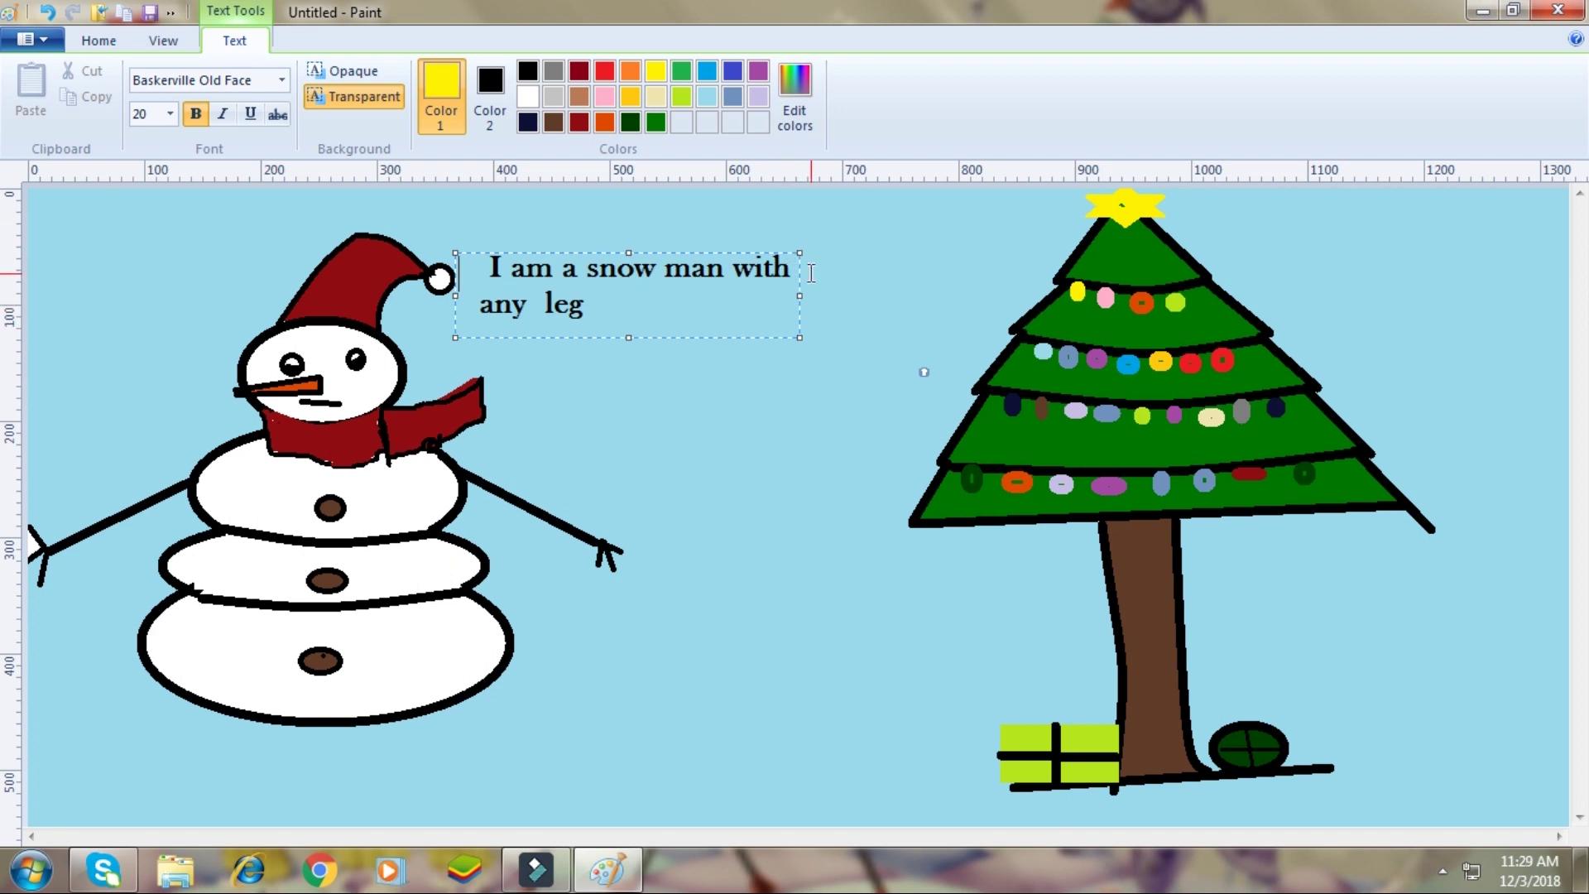
text(k)
click(756, 461)
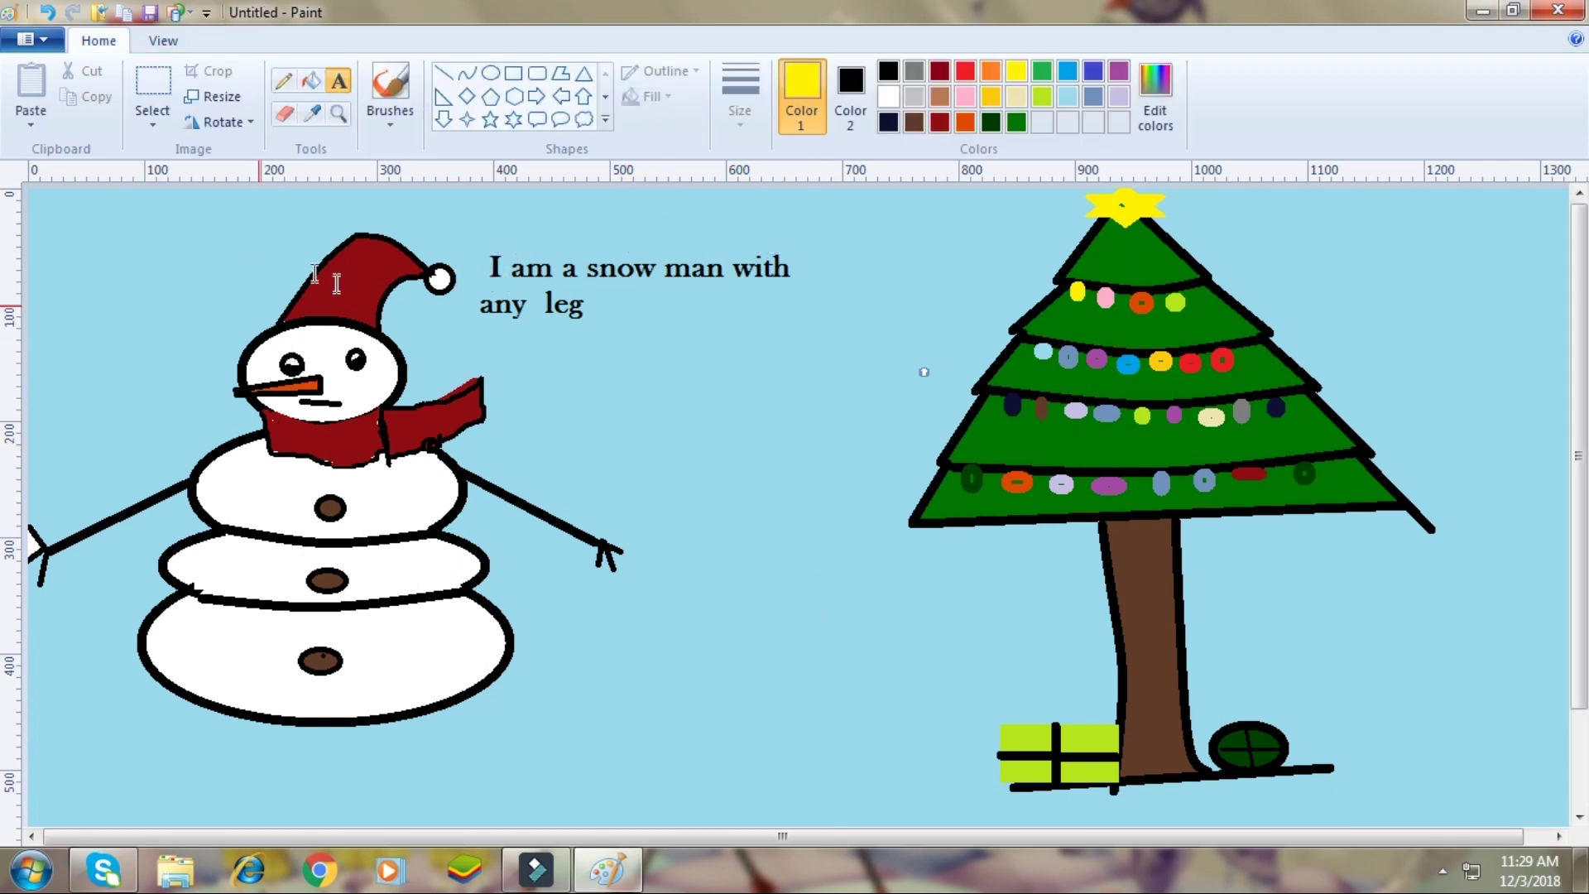
click(584, 304)
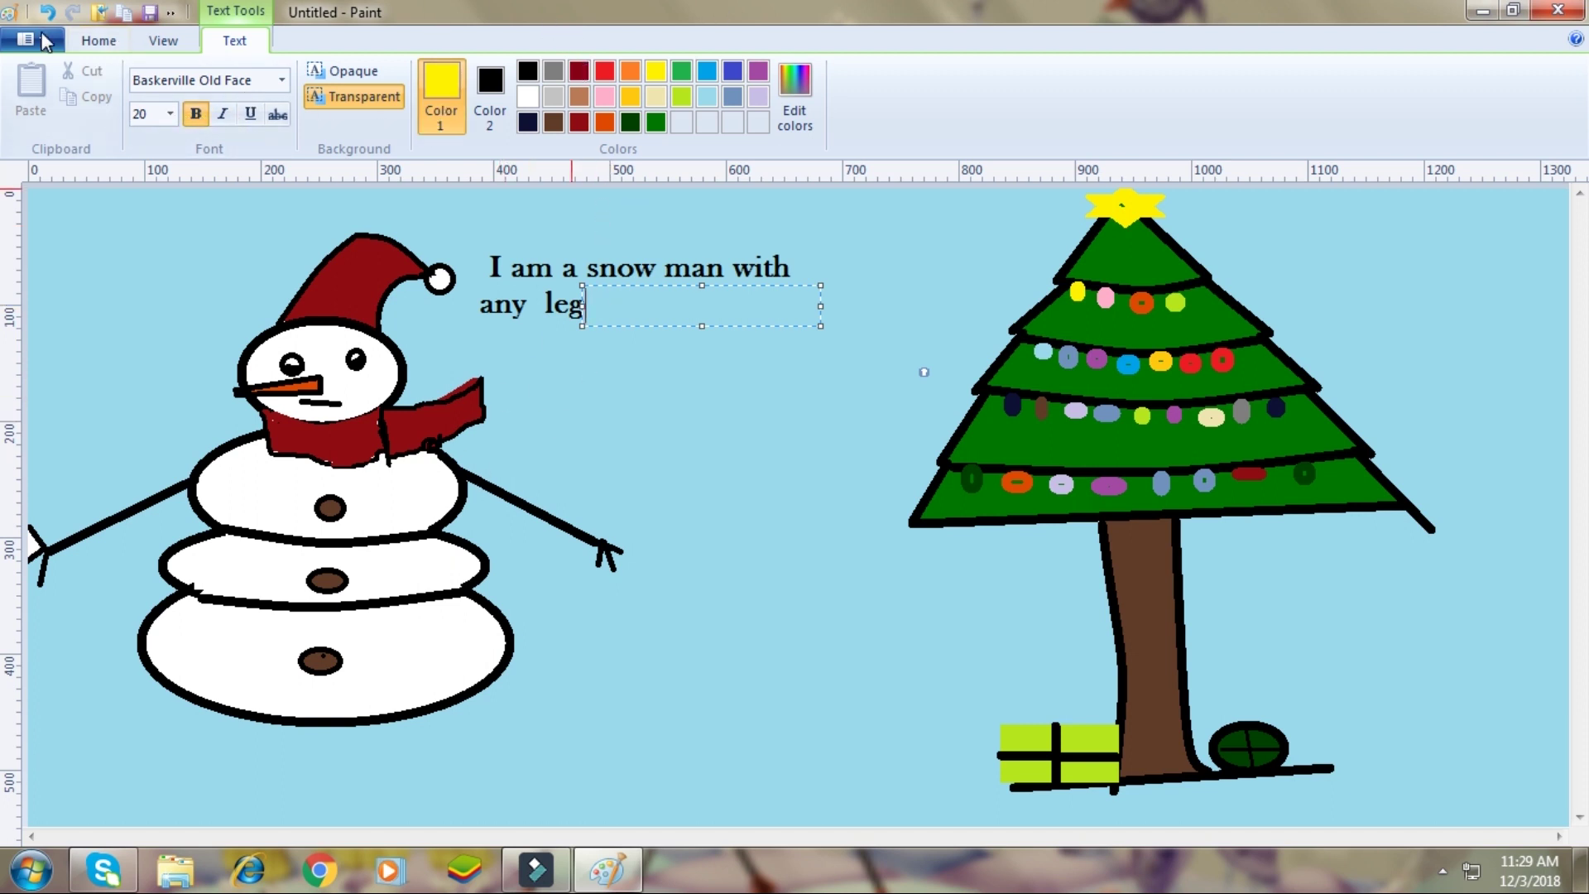
click(519, 207)
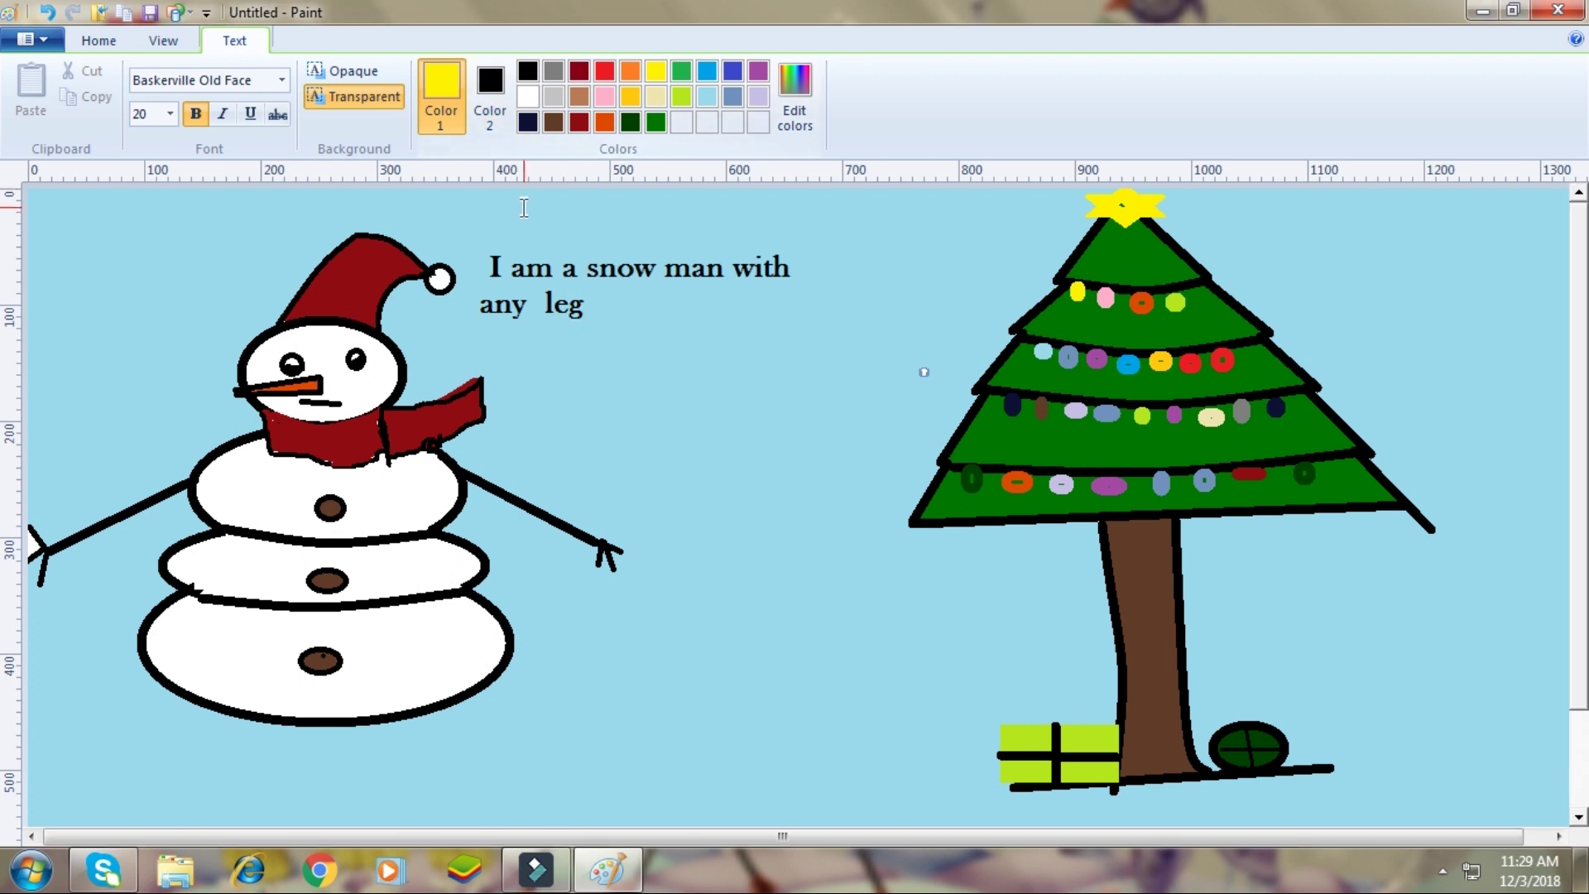
Draw a yellow arrow pointing down from between "any" and "leg" in the caption.
click(443, 73)
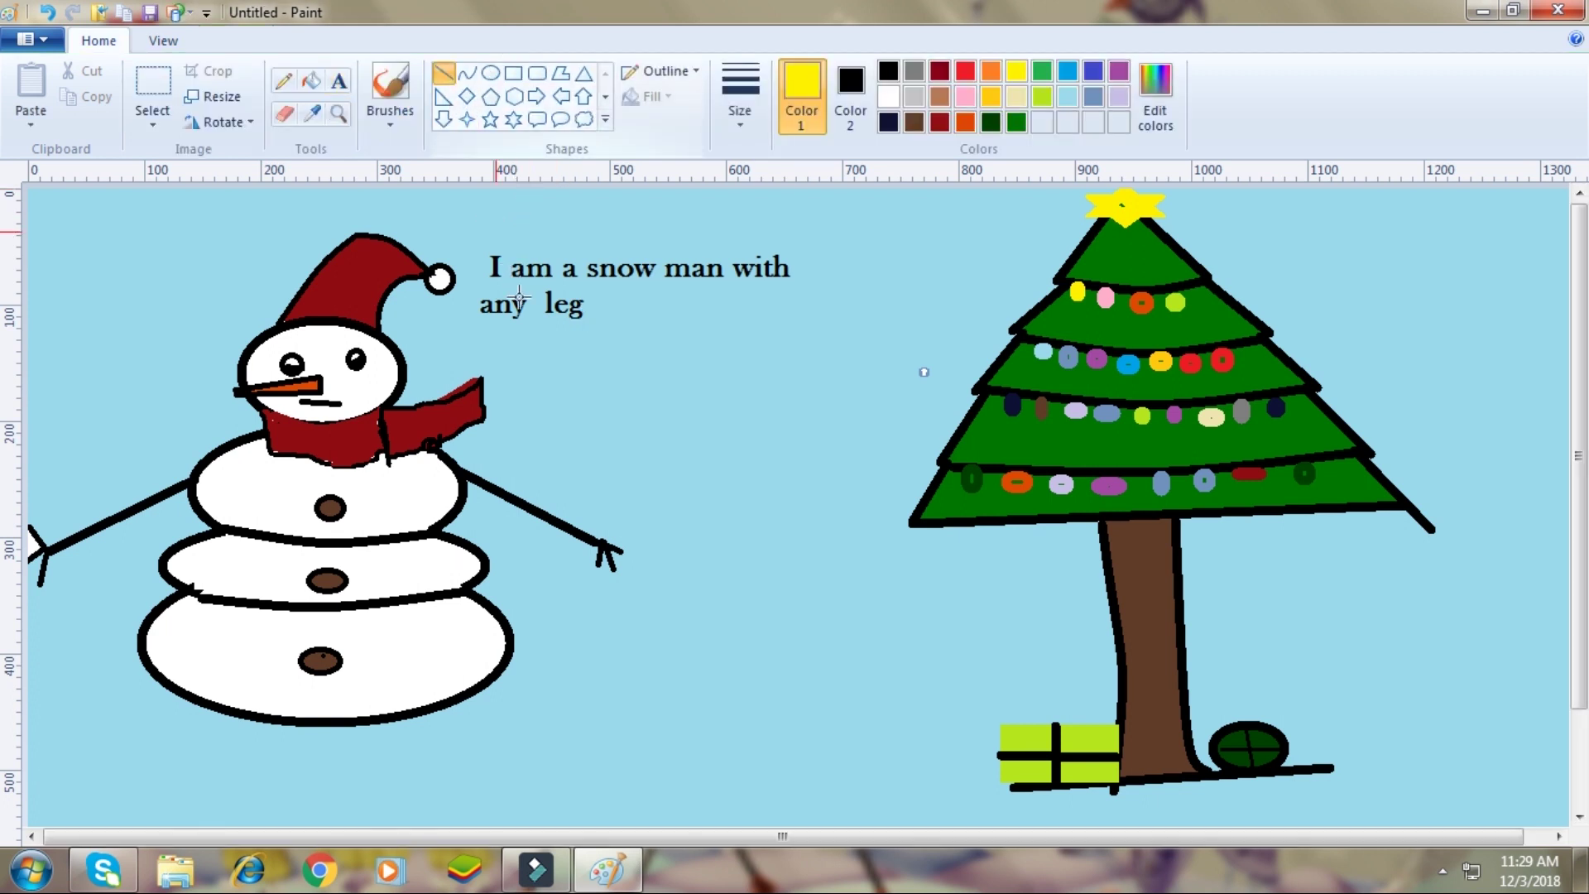
mouse_move(533, 302)
mouse_down()
mouse_move(532, 346)
mouse_move(561, 327)
mouse_up()
Handwrite "out" in yellow below the arrow with the Pencil and scribble over the word "any" in the caption.
click(283, 80)
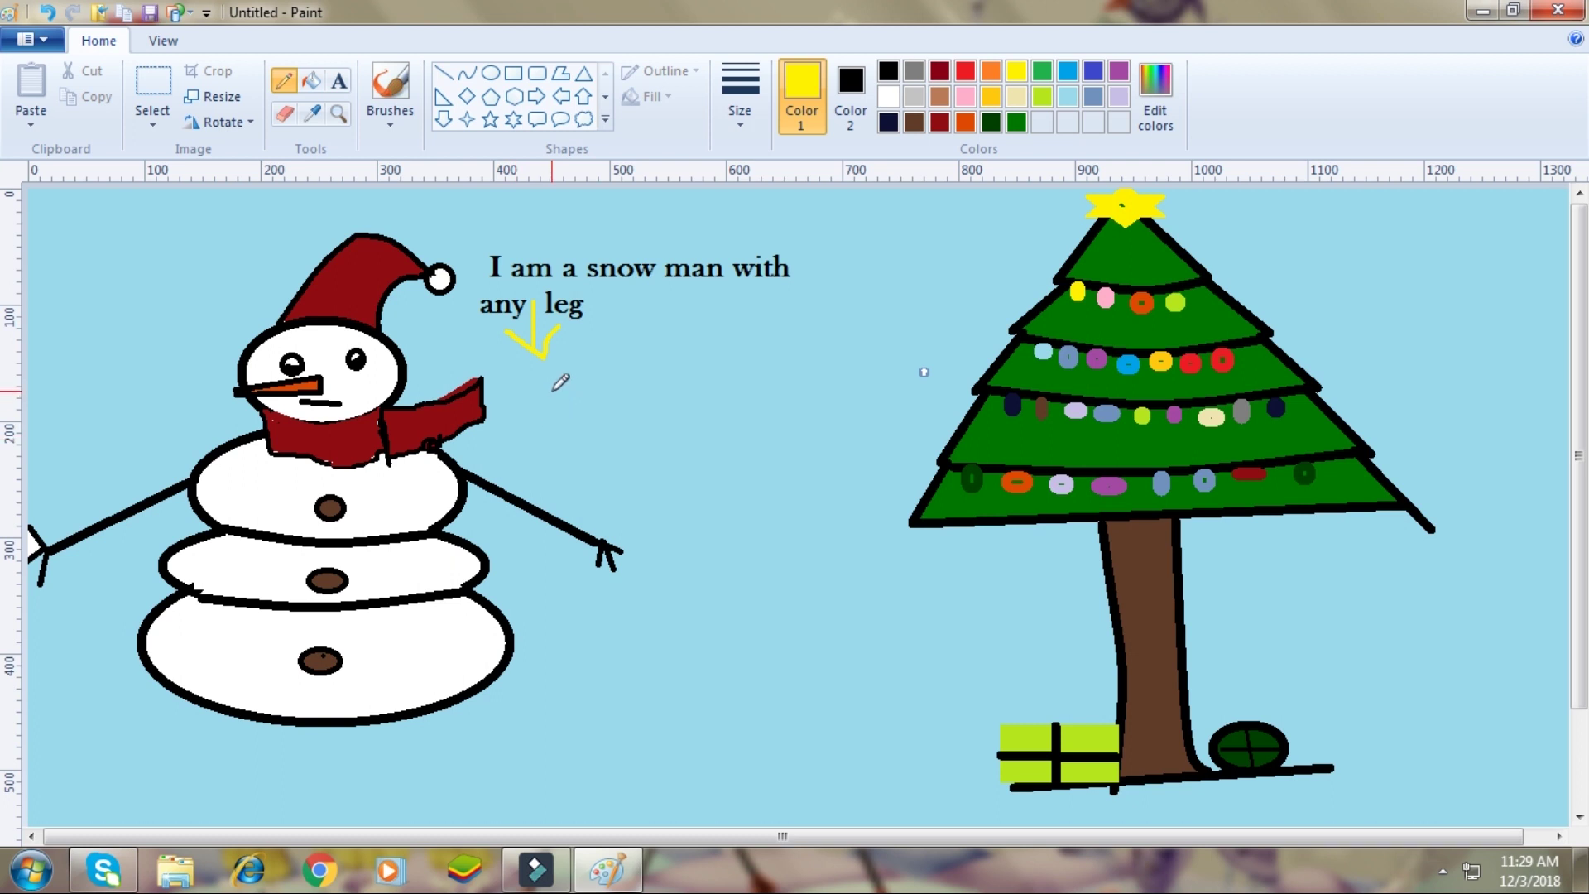
mouse_move(570, 406)
mouse_down()
mouse_move(572, 380)
mouse_move(548, 393)
mouse_up()
mouse_move(582, 387)
mouse_down()
mouse_move(630, 409)
mouse_move(630, 389)
mouse_move(658, 406)
mouse_move(726, 351)
mouse_up()
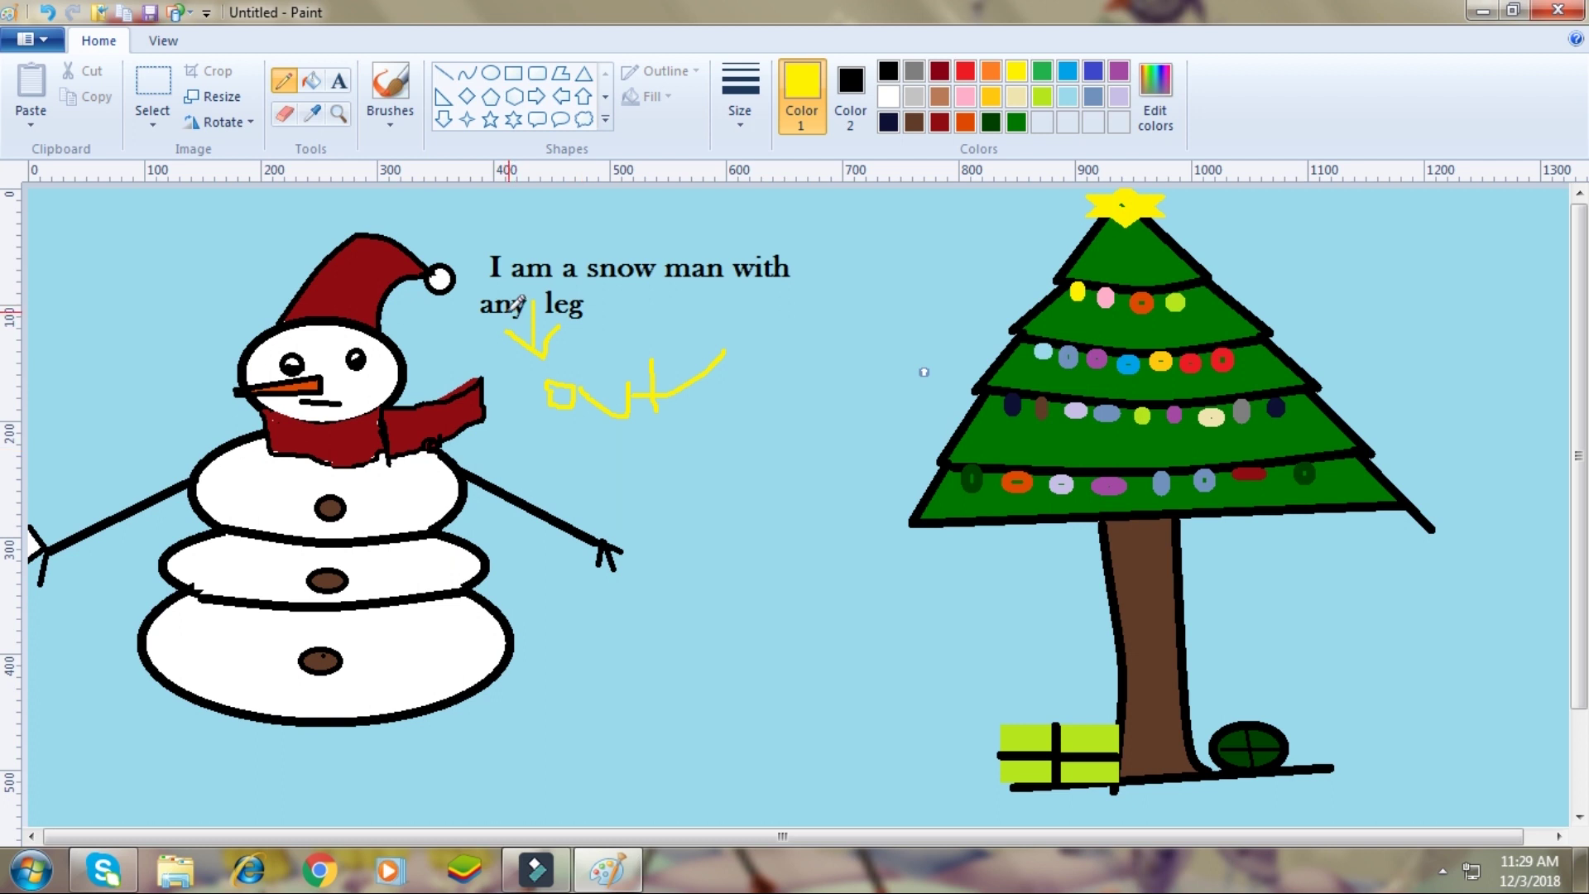
mouse_move(515, 304)
mouse_down()
mouse_move(480, 304)
mouse_move(519, 301)
mouse_move(502, 302)
mouse_up()
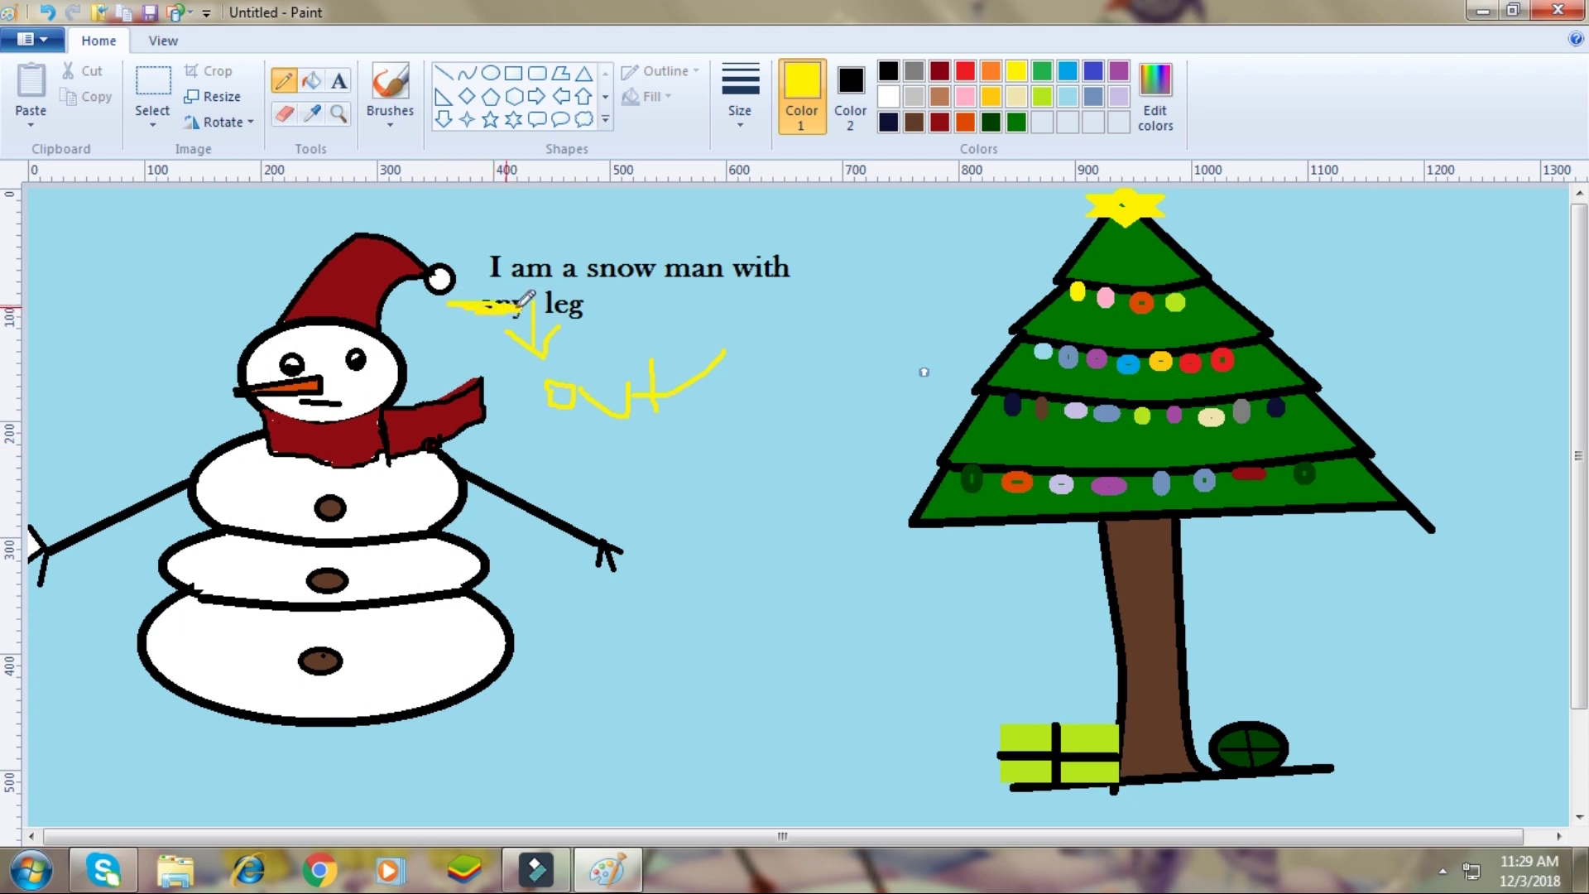